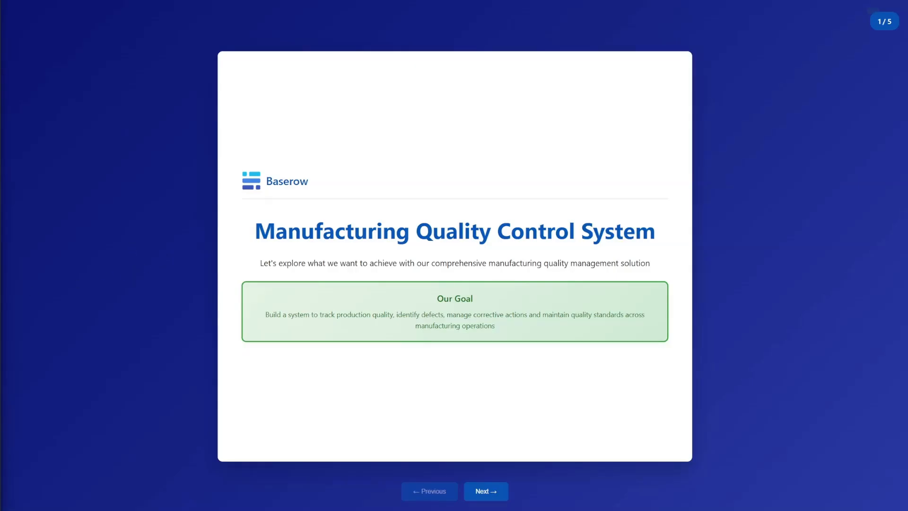
Step: Advance the intro slides through Production Quality Tracking and Defect Management to Corrective Action Planning
{"action": "left_click", "coordinate": [485, 492]}
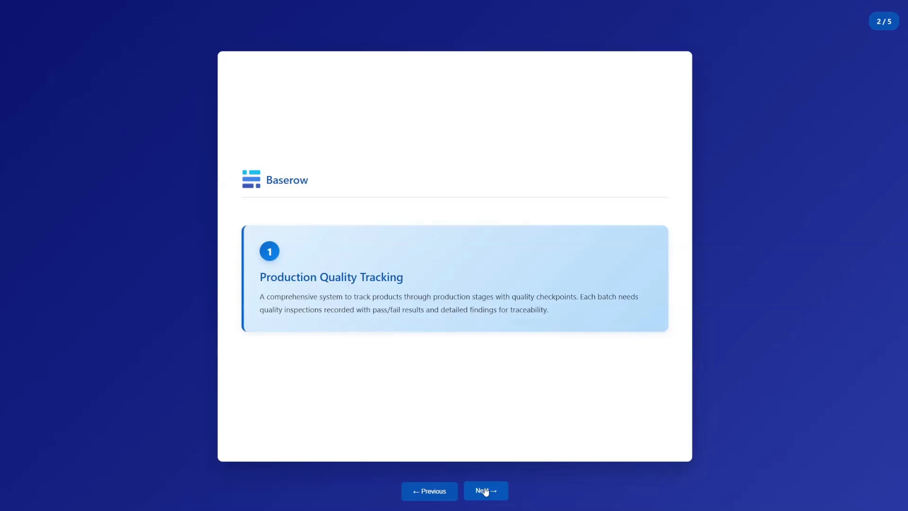
{"action": "left_click", "coordinate": [486, 492]}
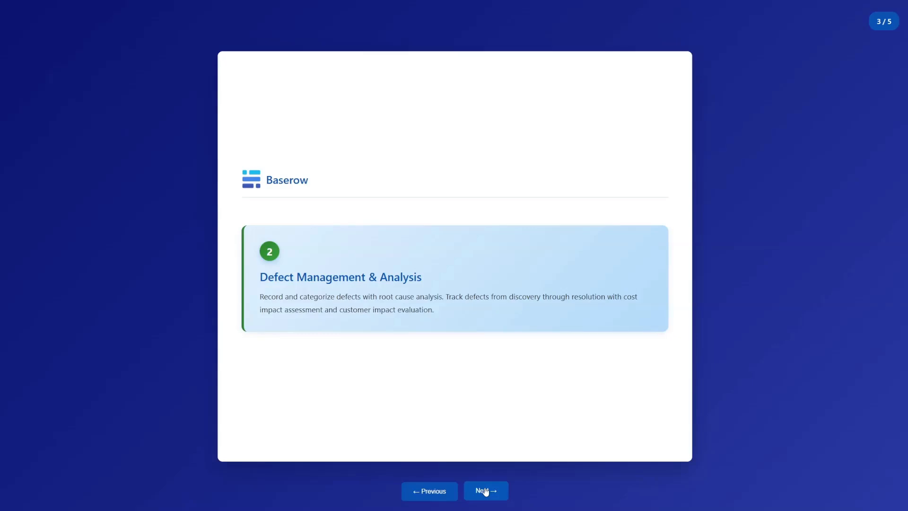
{"action": "left_click", "coordinate": [485, 492]}
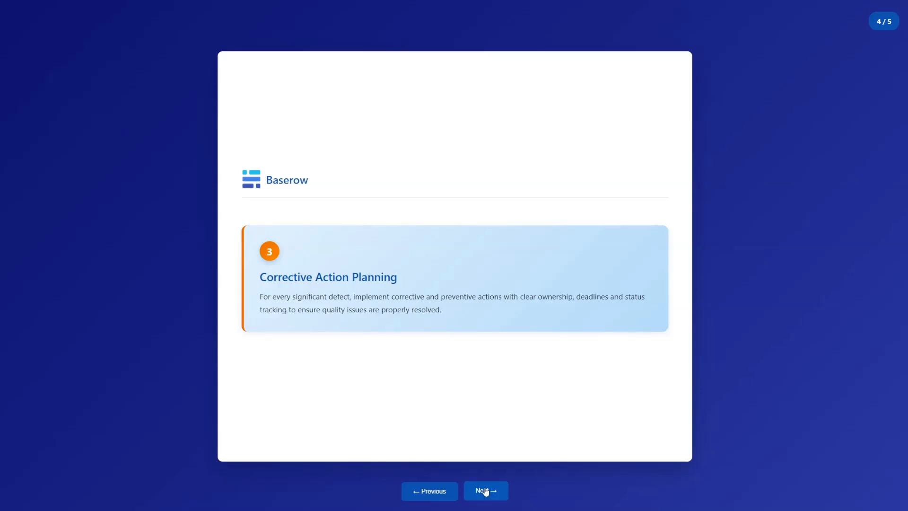
Step: Advance to the final slide, Quality Reporting & Analytics
{"action": "left_click", "coordinate": [485, 492]}
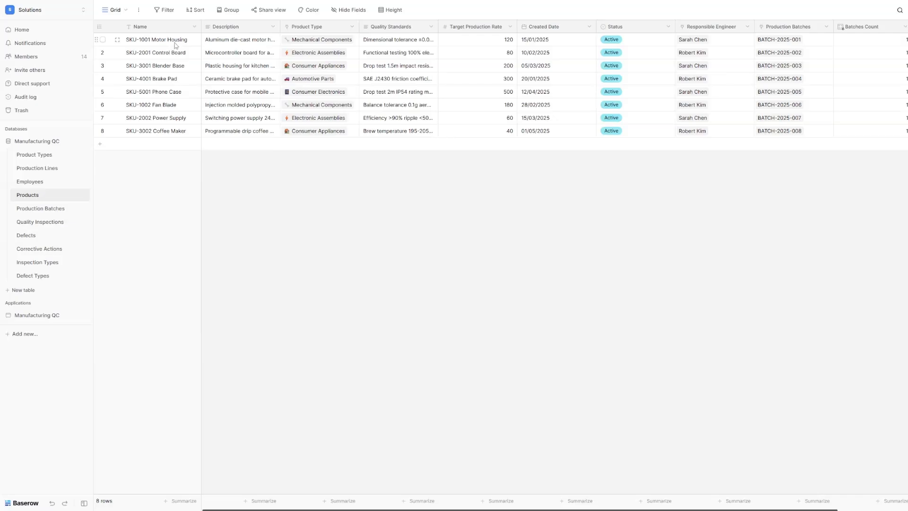
Step: Widen the Products table's Quality Standards column, then switch to Production Batches
{"action": "left_click_drag", "start_coordinate": [436, 24], "coordinate": [490, 27]}
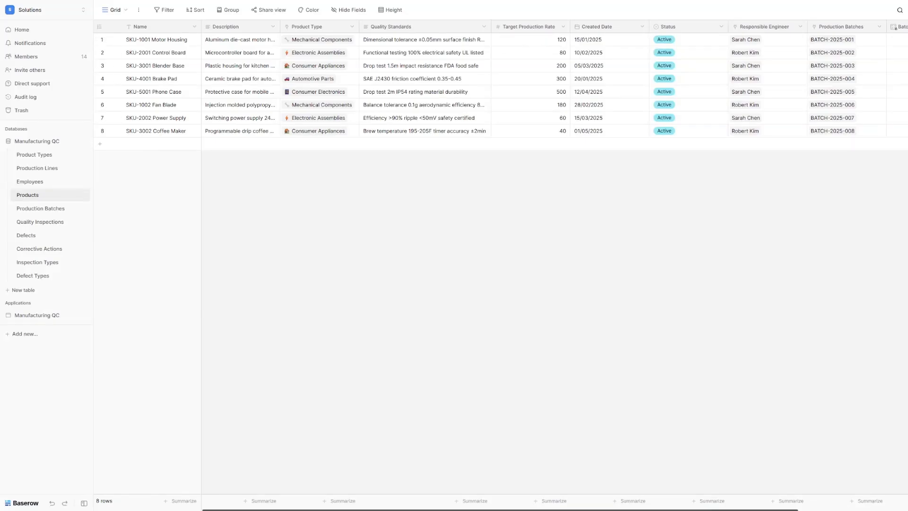
{"action": "left_click", "coordinate": [62, 209]}
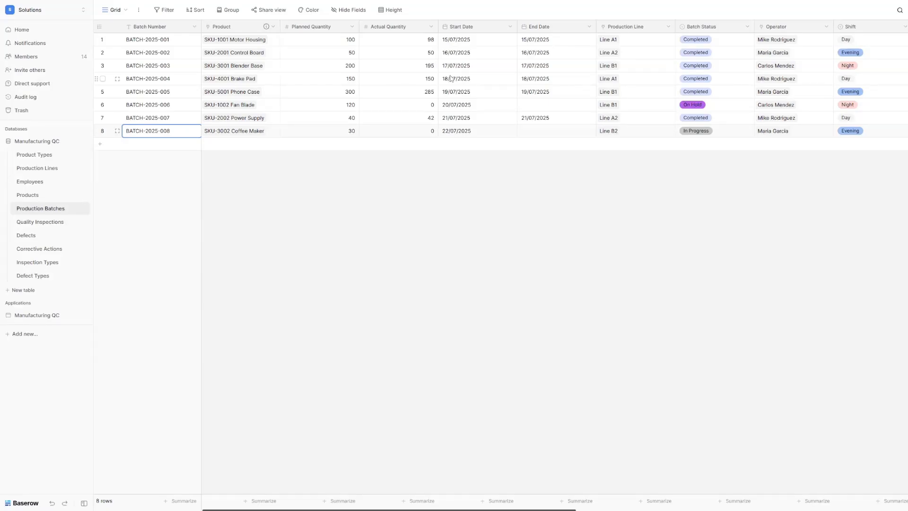
Step: Set BATCH-2025-008's Actual Quantity to 25
{"action": "scroll", "coordinate": [572, 109], "scroll_direction": "right", "scroll_amount": 6}
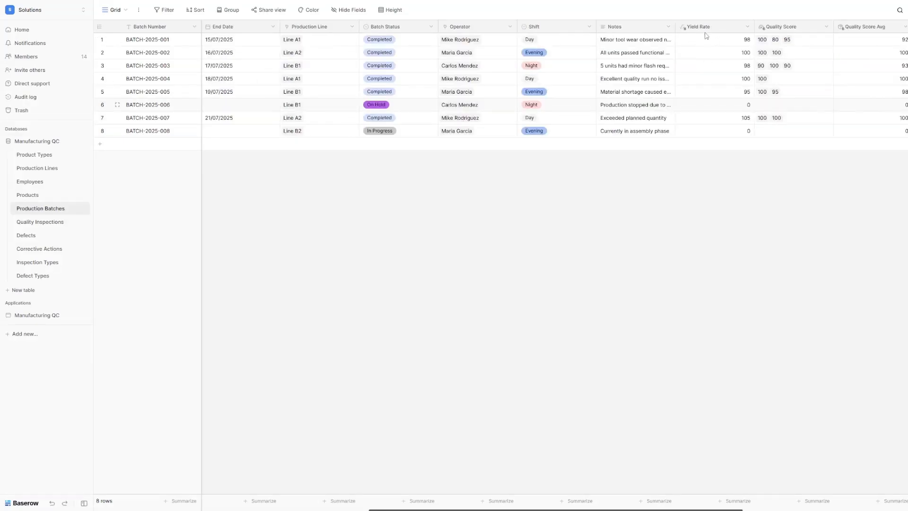
{"action": "scroll", "coordinate": [700, 98], "scroll_direction": "left", "scroll_amount": 6}
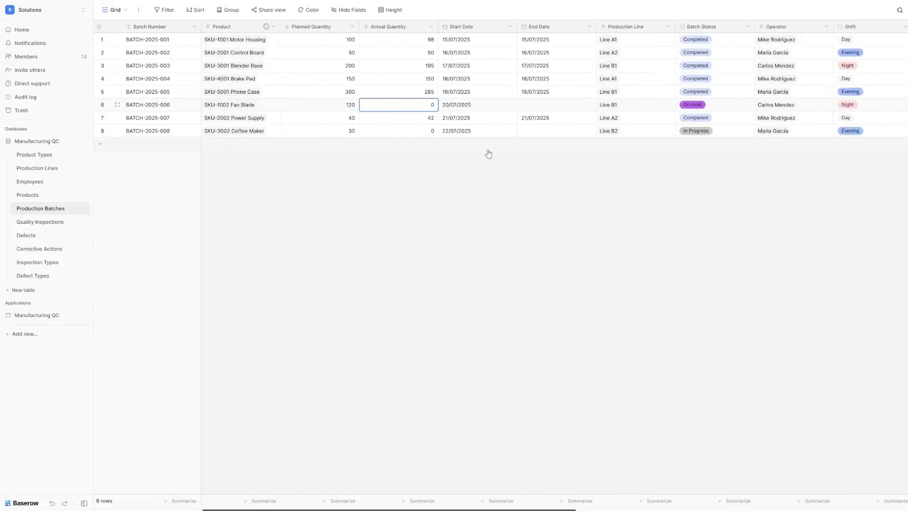
{"action": "left_click", "coordinate": [414, 136]}
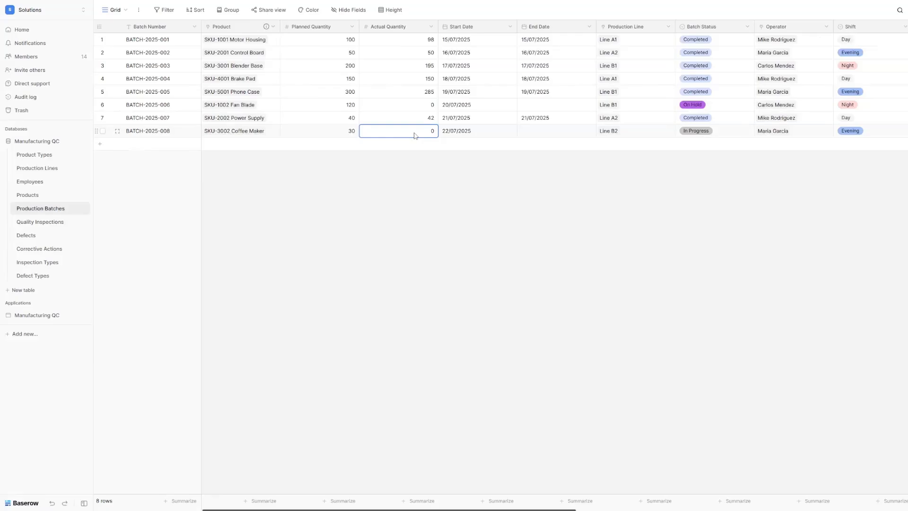
{"action": "left_click", "coordinate": [498, 107]}
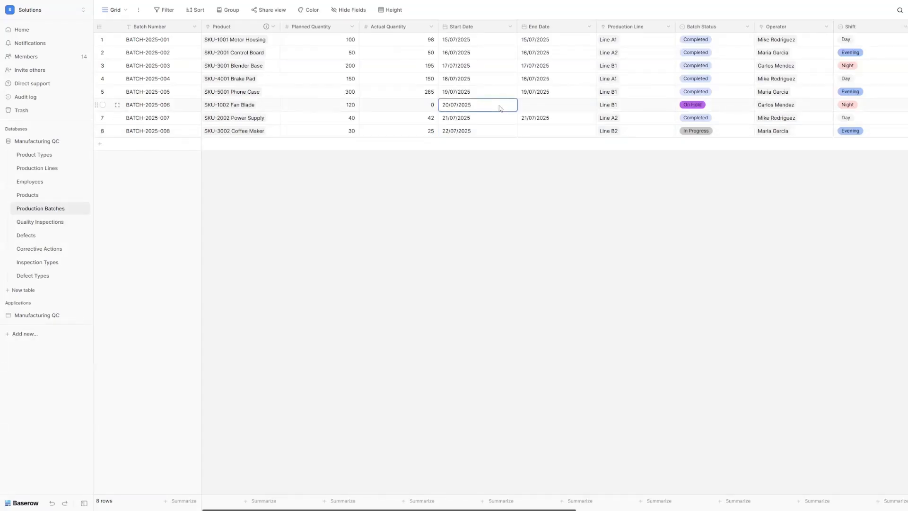
Step: Give the Yield Rate field a % suffix, then switch to Quality Inspections
{"action": "scroll", "coordinate": [501, 109], "scroll_direction": "right", "scroll_amount": 5}
{"action": "scroll", "coordinate": [501, 108], "scroll_direction": "right", "scroll_amount": 2}
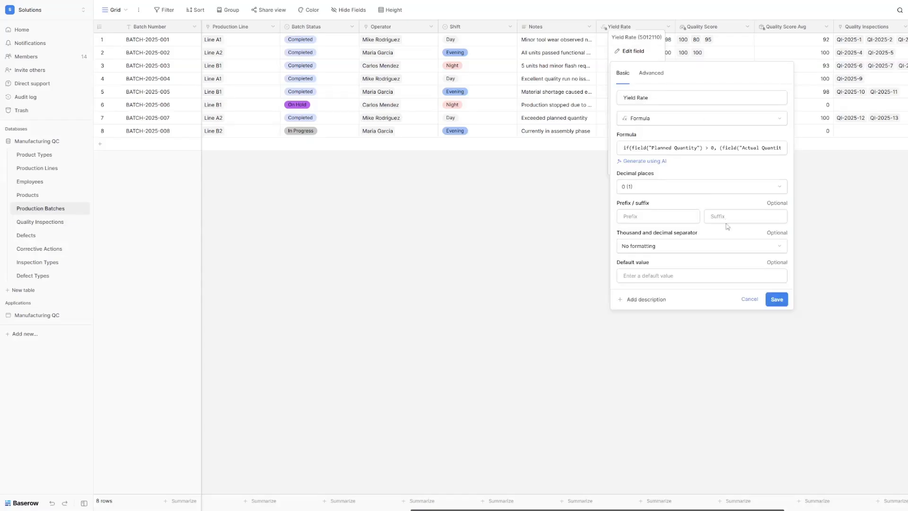
{"action": "left_click", "coordinate": [724, 216]}
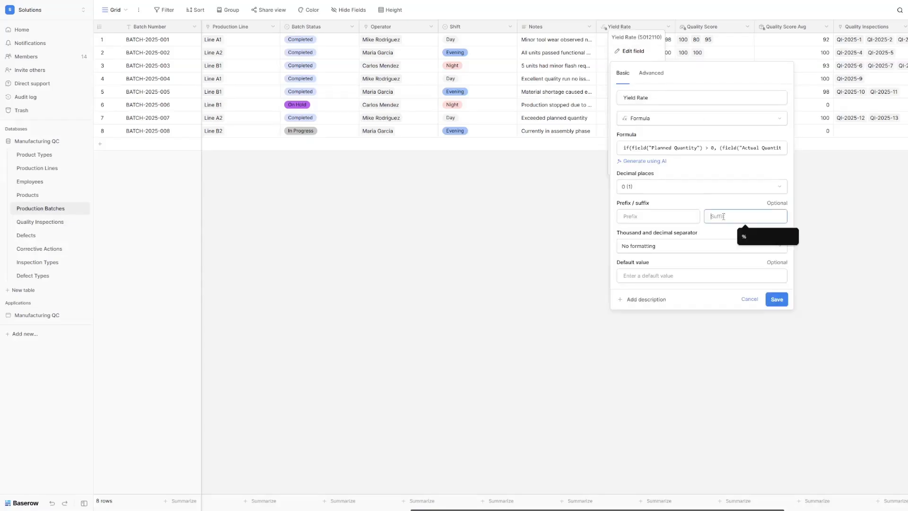
{"action": "type", "text": "%"}
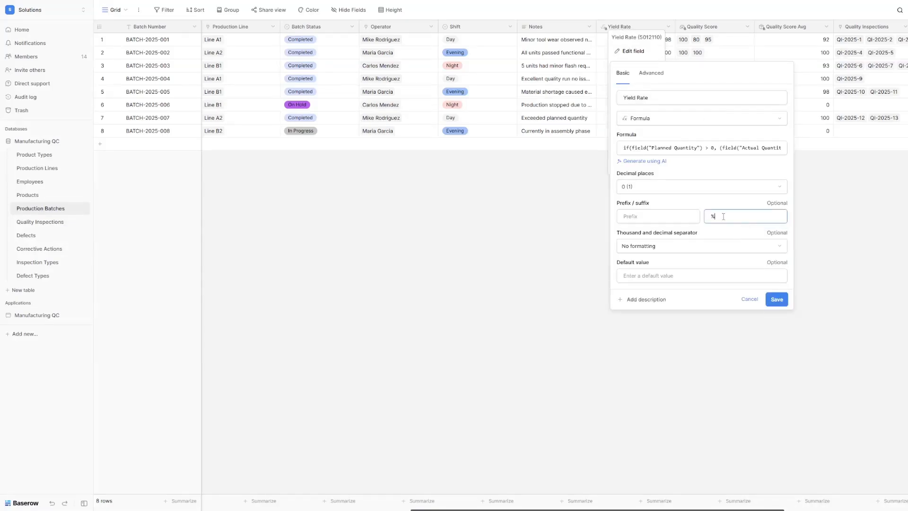
{"action": "left_click", "coordinate": [777, 300]}
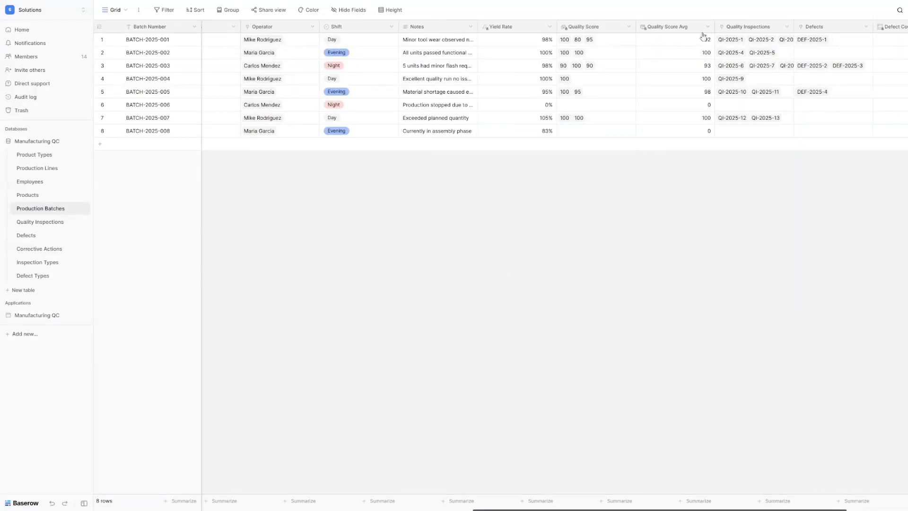
{"action": "left_click", "coordinate": [52, 223]}
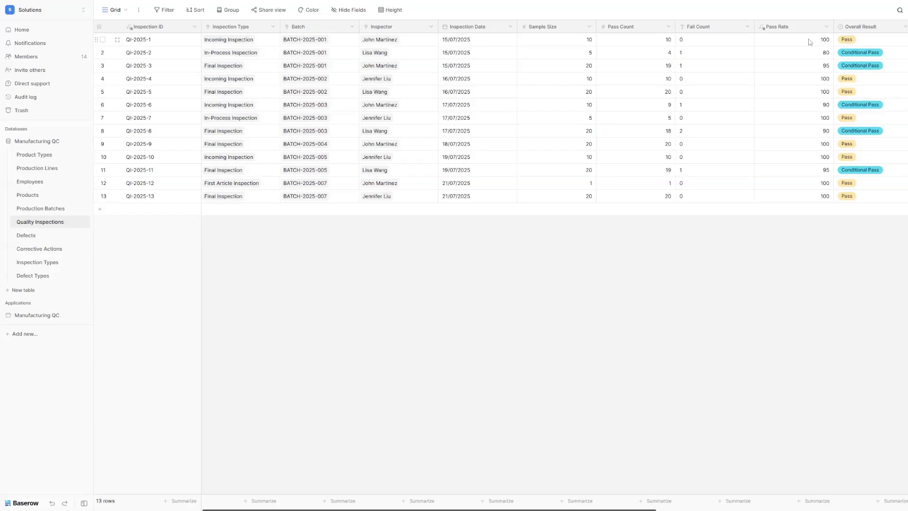
Step: In the Defects table, widen Root Cause to show its full text, then open Corrective Actions
{"action": "left_click", "coordinate": [34, 241]}
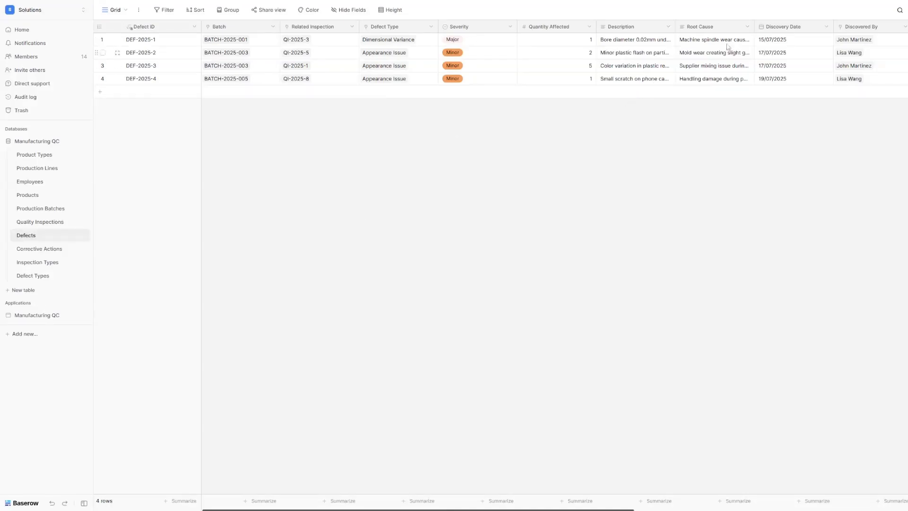
{"action": "left_click_drag", "start_coordinate": [755, 26], "coordinate": [845, 23]}
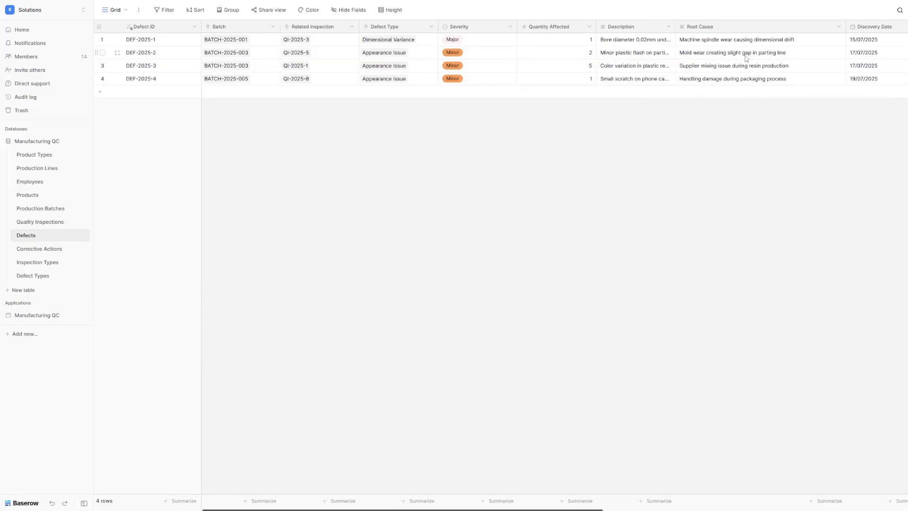
{"action": "scroll", "coordinate": [746, 58], "scroll_direction": "right", "scroll_amount": 5}
{"action": "scroll", "coordinate": [746, 56], "scroll_direction": "right", "scroll_amount": 2}
{"action": "scroll", "coordinate": [385, 48], "scroll_direction": "left", "scroll_amount": 5}
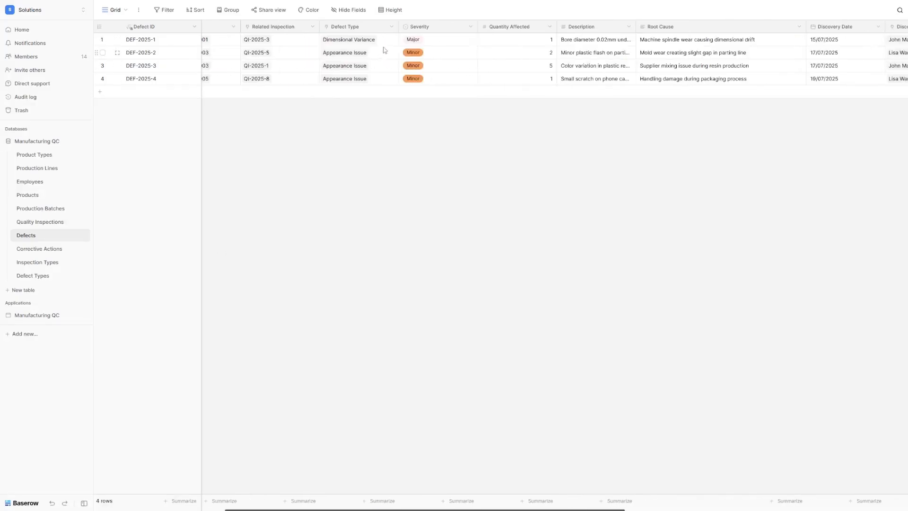
{"action": "left_click", "coordinate": [384, 43]}
{"action": "scroll", "coordinate": [494, 68], "scroll_direction": "right", "scroll_amount": 8}
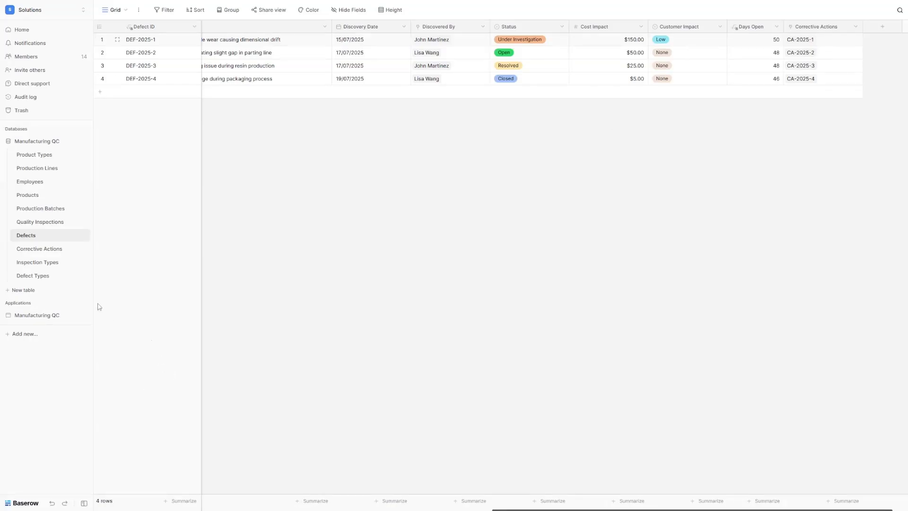
{"action": "left_click", "coordinate": [40, 248]}
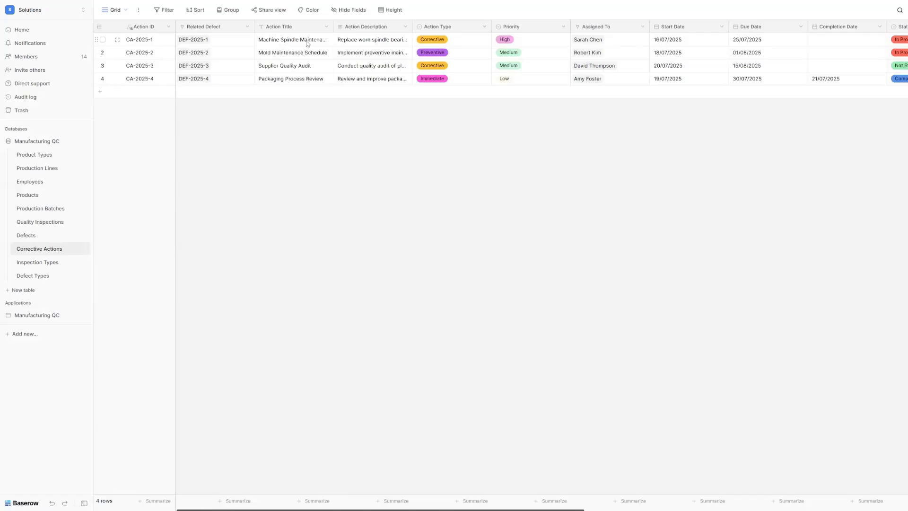
Step: Widen the Action Title column and check row 1's Assigned To and Due Date cells
{"action": "left_click_drag", "start_coordinate": [333, 27], "coordinate": [354, 26]}
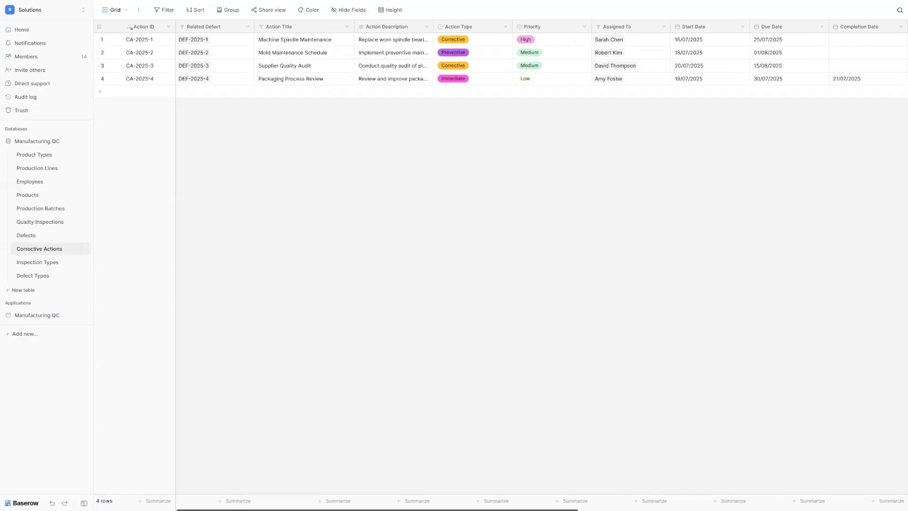
{"action": "left_click", "coordinate": [644, 42]}
{"action": "left_click", "coordinate": [424, 118]}
{"action": "scroll", "coordinate": [788, 53], "scroll_direction": "right", "scroll_amount": 1}
{"action": "left_click", "coordinate": [746, 44]}
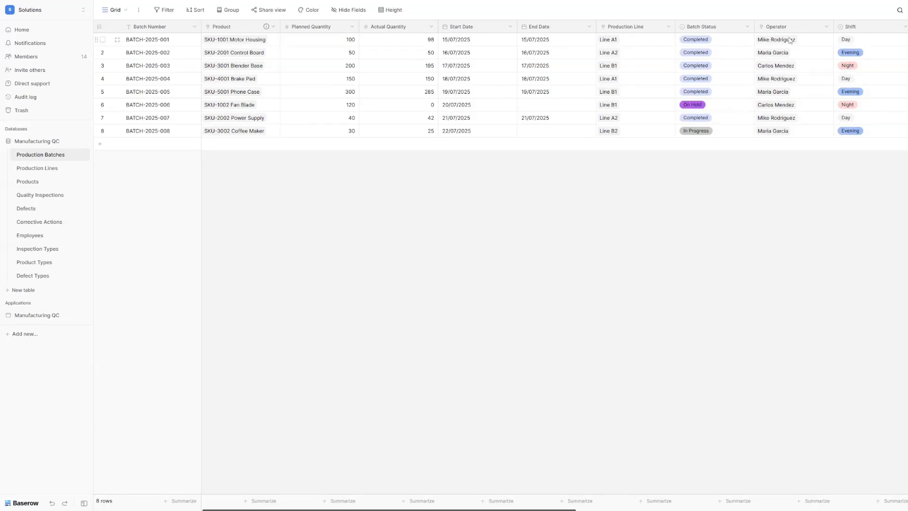
Step: Open Quality Inspections and review its Inspection Type, Inspector and Pass Rate cells
{"action": "scroll", "coordinate": [794, 80], "scroll_direction": "right", "scroll_amount": 5}
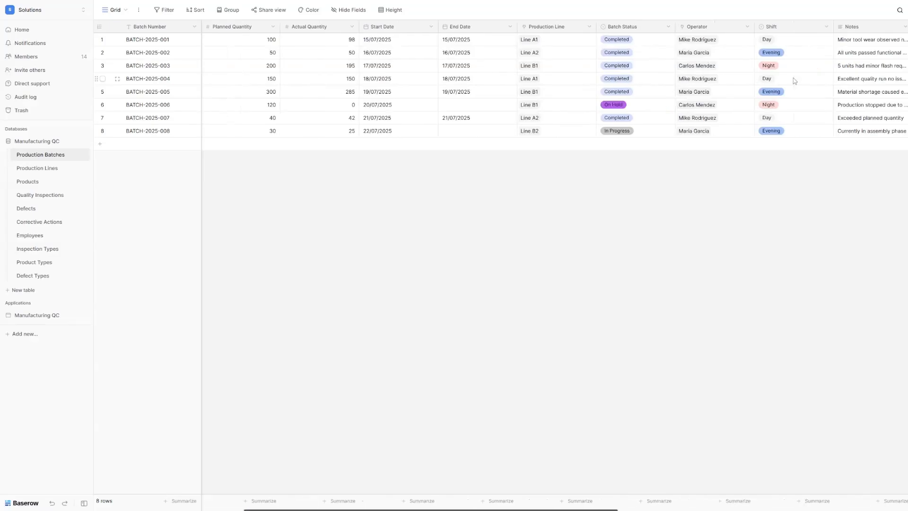
{"action": "scroll", "coordinate": [794, 81], "scroll_direction": "right", "scroll_amount": 4}
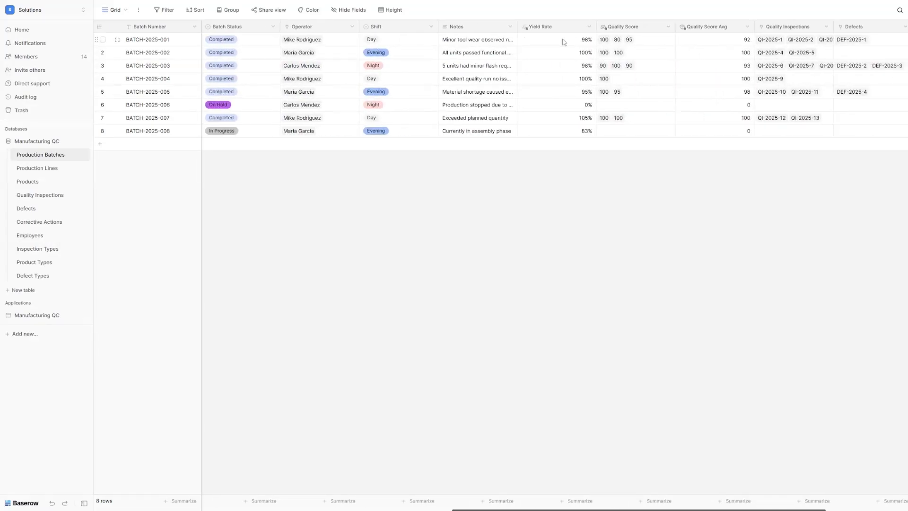
{"action": "left_click", "coordinate": [51, 199]}
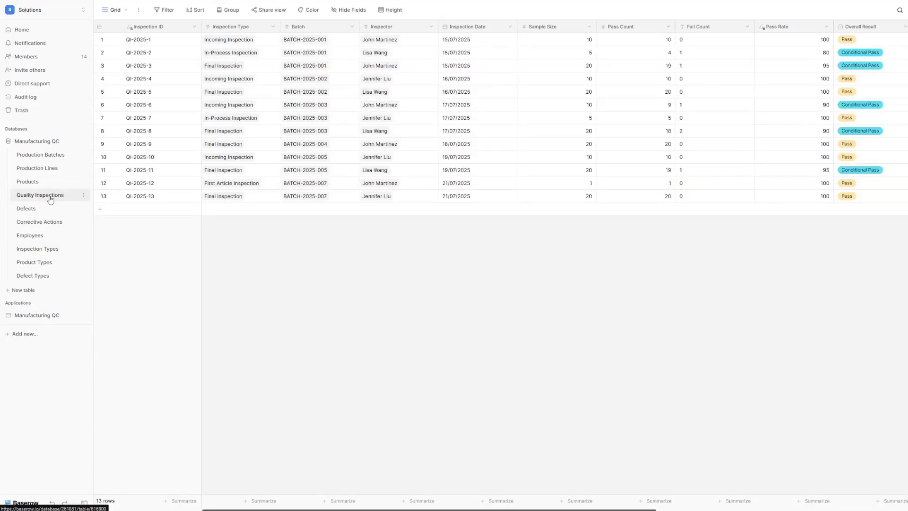
{"action": "left_click_drag", "start_coordinate": [268, 42], "coordinate": [267, 197]}
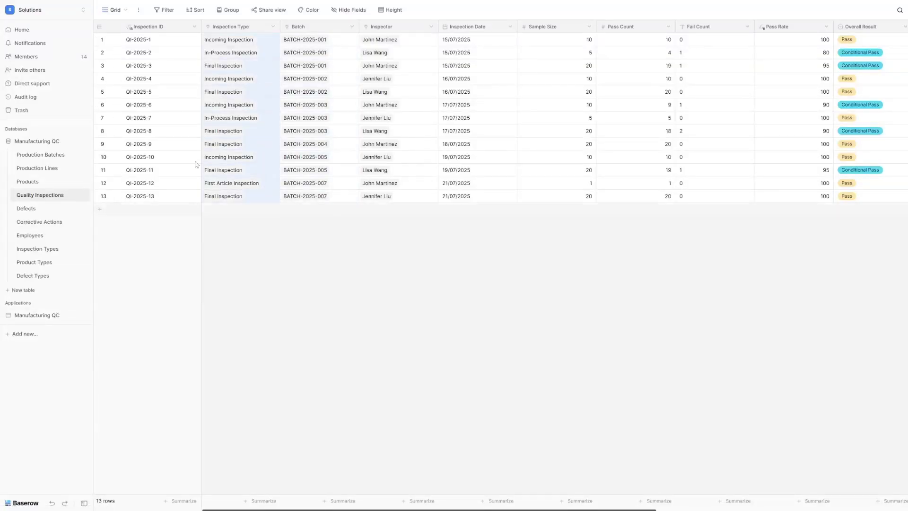
{"action": "left_click_drag", "start_coordinate": [421, 40], "coordinate": [419, 197]}
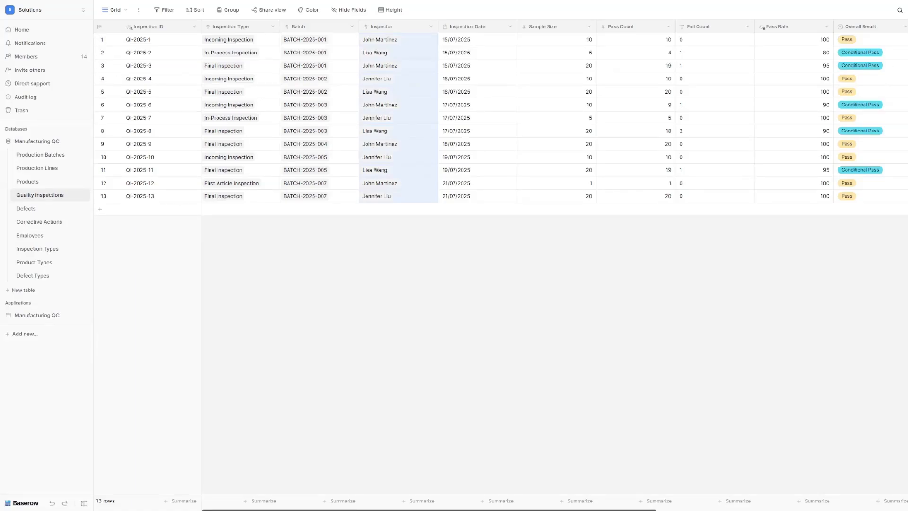
{"action": "left_click", "coordinate": [765, 30]}
Step: Widen the Test Results column, then switch to the Defects table
{"action": "scroll", "coordinate": [769, 117], "scroll_direction": "right", "scroll_amount": 3}
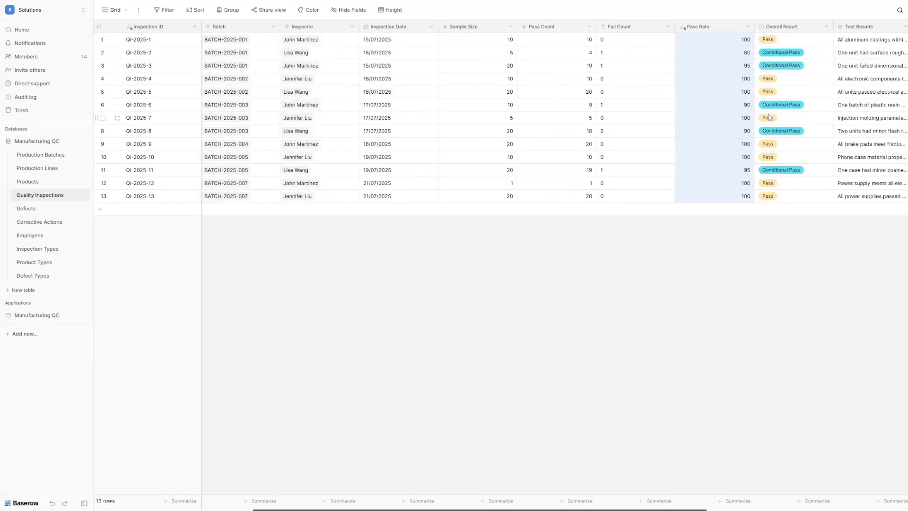
{"action": "scroll", "coordinate": [769, 116], "scroll_direction": "right", "scroll_amount": 3}
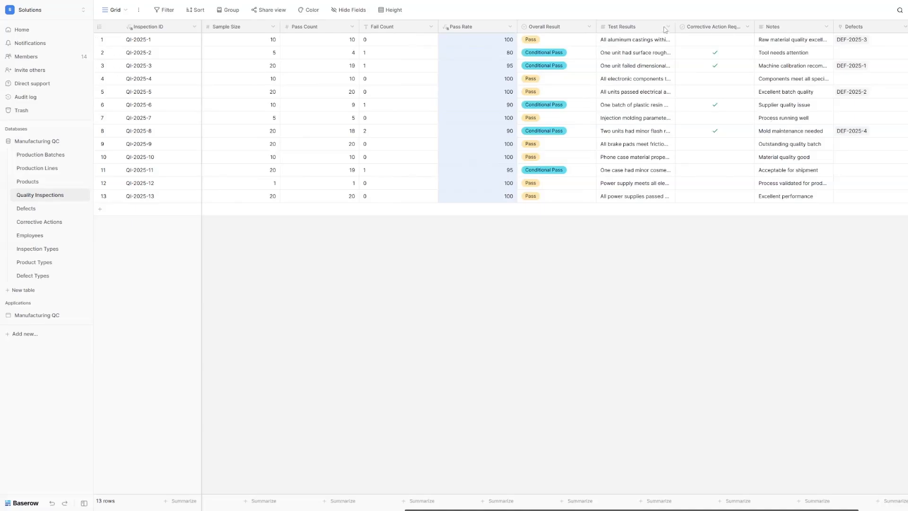
{"action": "left_click_drag", "start_coordinate": [676, 26], "coordinate": [736, 26]}
{"action": "left_click", "coordinate": [32, 214]}
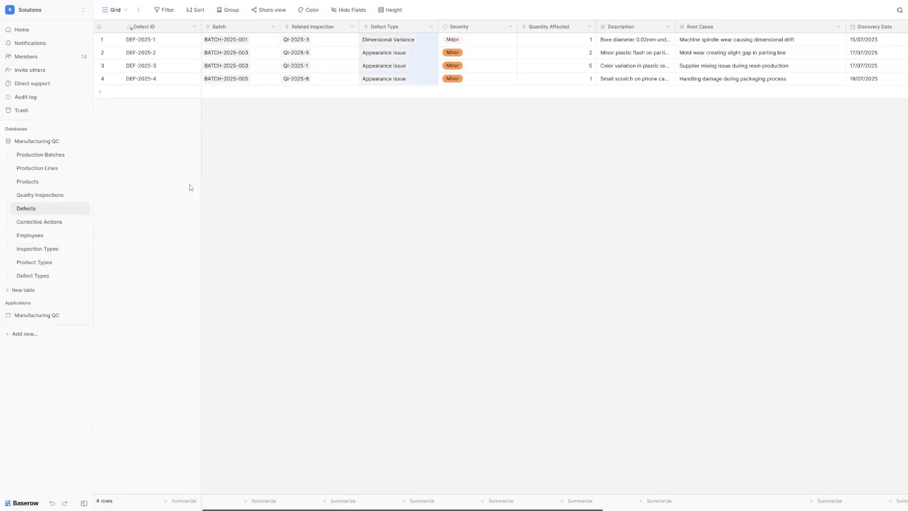
Step: Review Defects' Severity, Quantity Affected, Root Cause and Days Open values, then open Corrective Actions
{"action": "left_click_drag", "start_coordinate": [496, 42], "coordinate": [494, 88]}
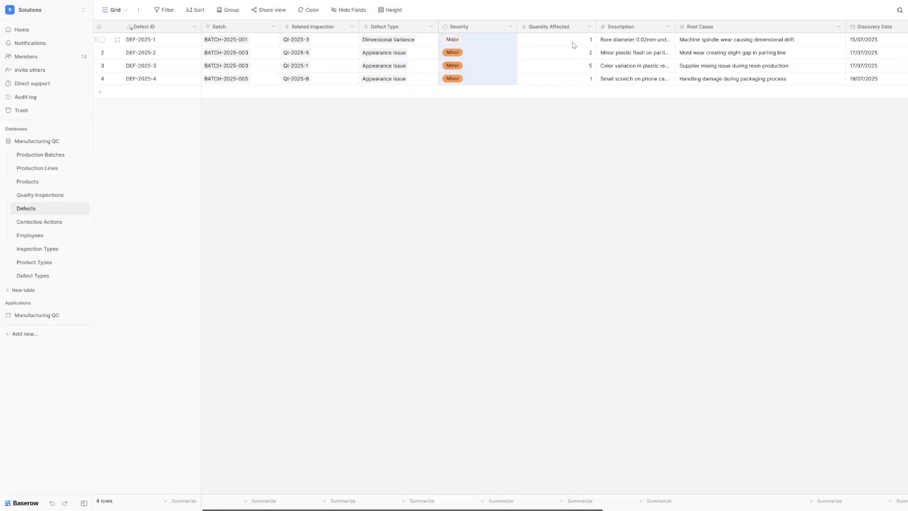
{"action": "left_click_drag", "start_coordinate": [574, 42], "coordinate": [576, 79]}
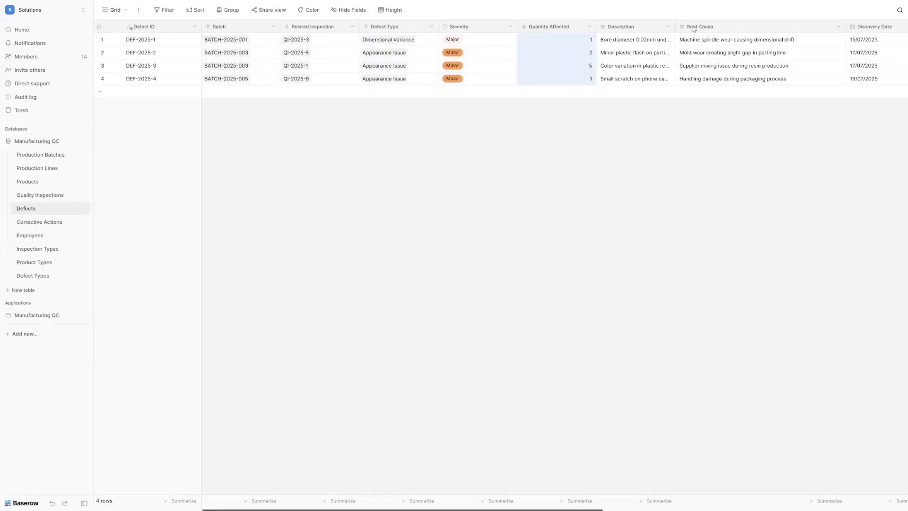
{"action": "left_click_drag", "start_coordinate": [732, 38], "coordinate": [730, 98]}
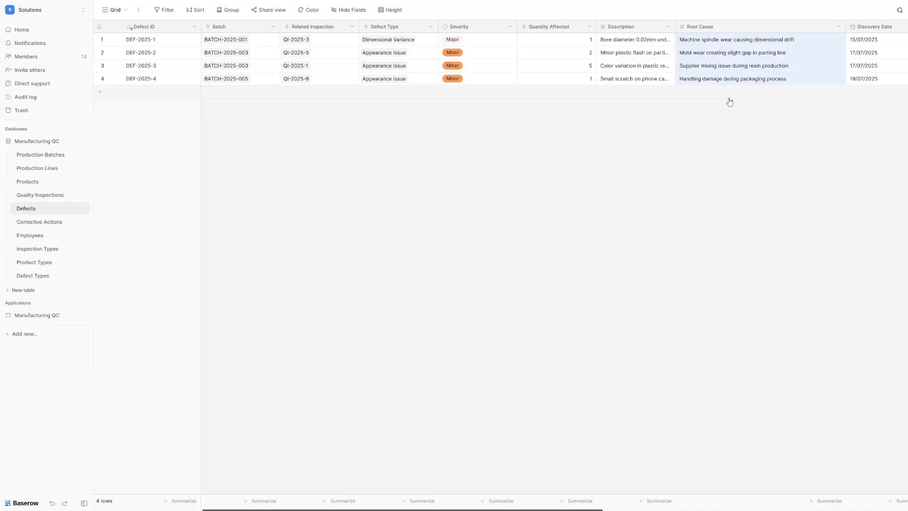
{"action": "left_click", "coordinate": [730, 102]}
{"action": "scroll", "coordinate": [741, 54], "scroll_direction": "right", "scroll_amount": 10}
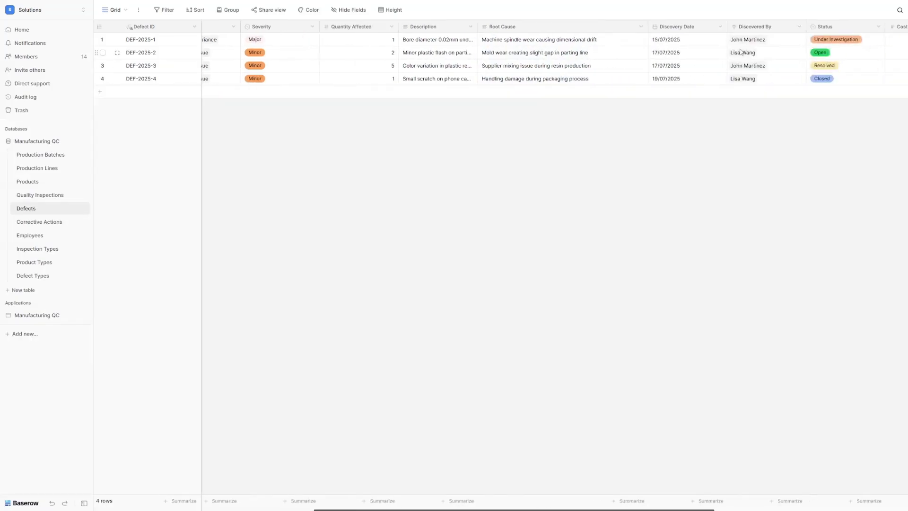
{"action": "left_click", "coordinate": [800, 43]}
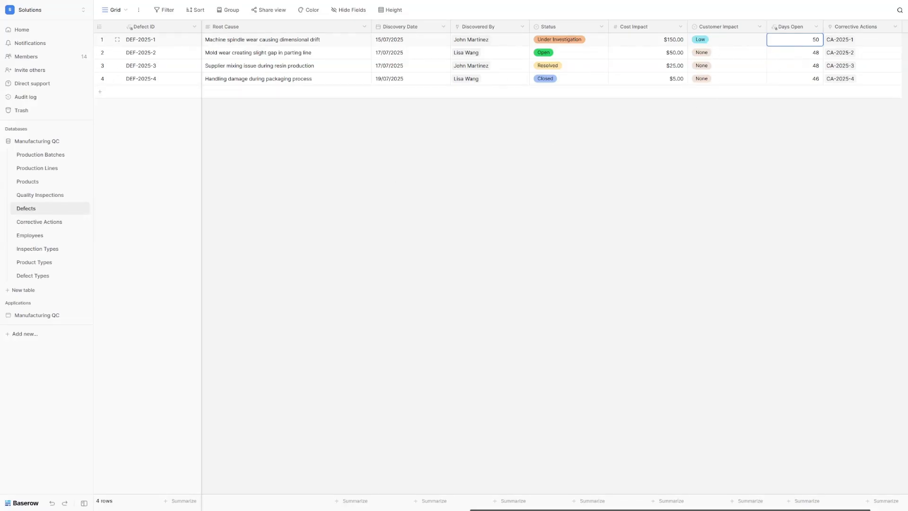
{"action": "left_click", "coordinate": [43, 224]}
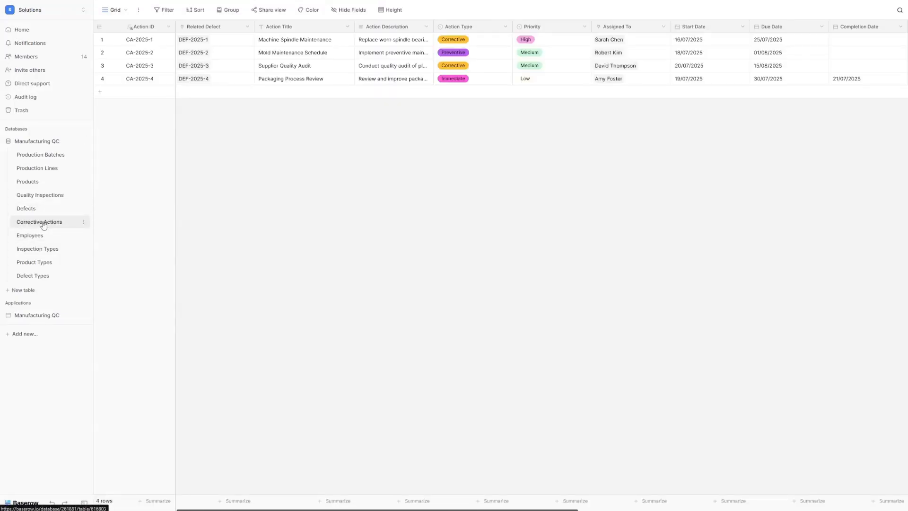
Step: Review Corrective Actions' Related Defect, Description, Assigned To, Action Type, Priority and Status columns
{"action": "left_click_drag", "start_coordinate": [224, 37], "coordinate": [217, 84]}
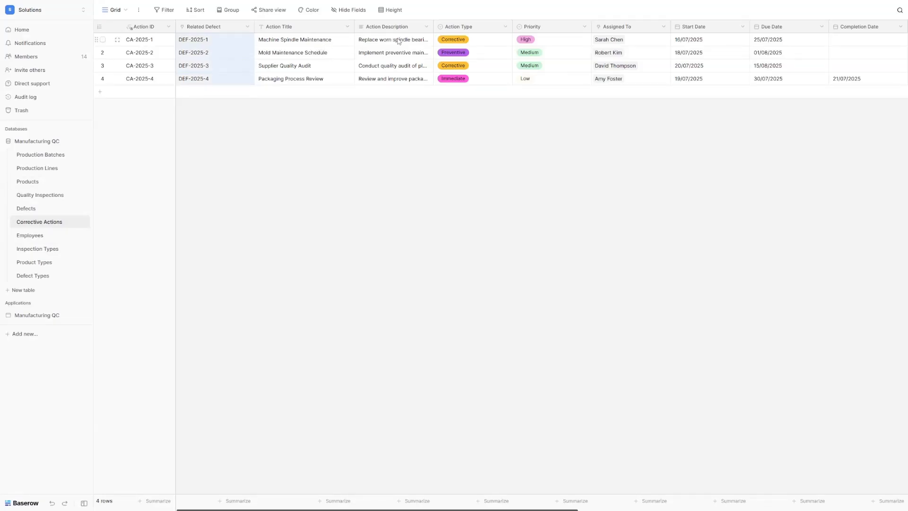
{"action": "left_click_drag", "start_coordinate": [398, 40], "coordinate": [390, 77]}
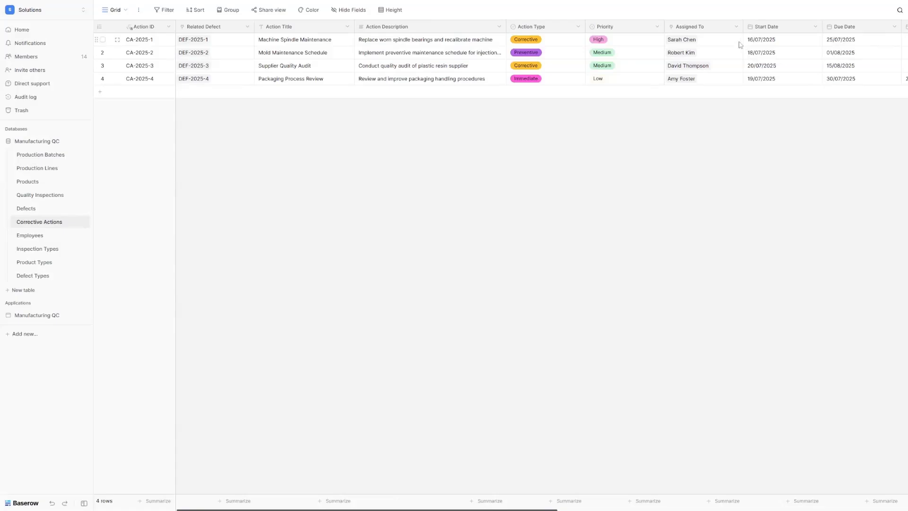
{"action": "left_click_drag", "start_coordinate": [734, 43], "coordinate": [730, 84]}
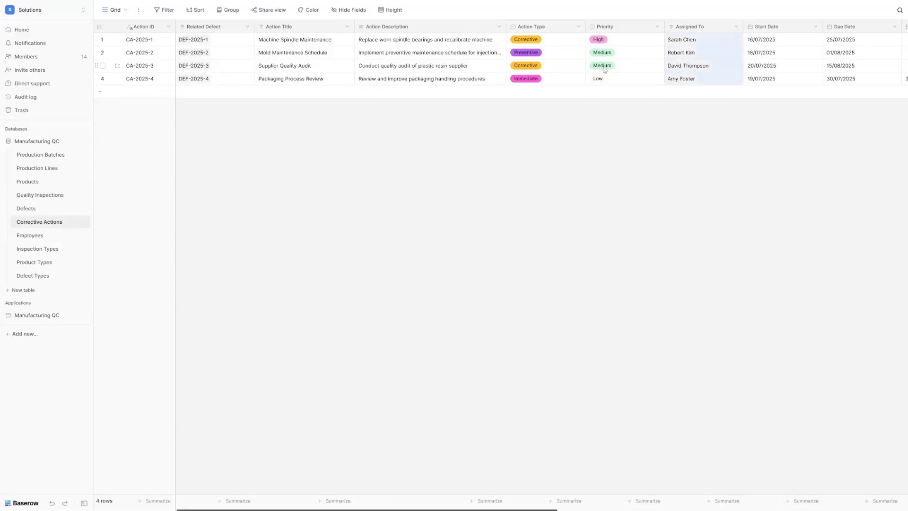
{"action": "left_click", "coordinate": [568, 41]}
{"action": "left_click_drag", "start_coordinate": [570, 43], "coordinate": [574, 65]}
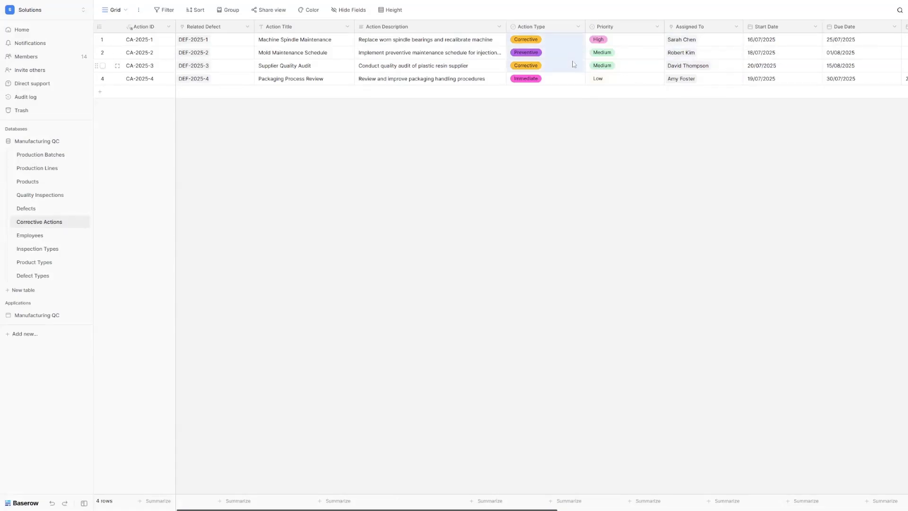
{"action": "left_click_drag", "start_coordinate": [642, 40], "coordinate": [632, 83]}
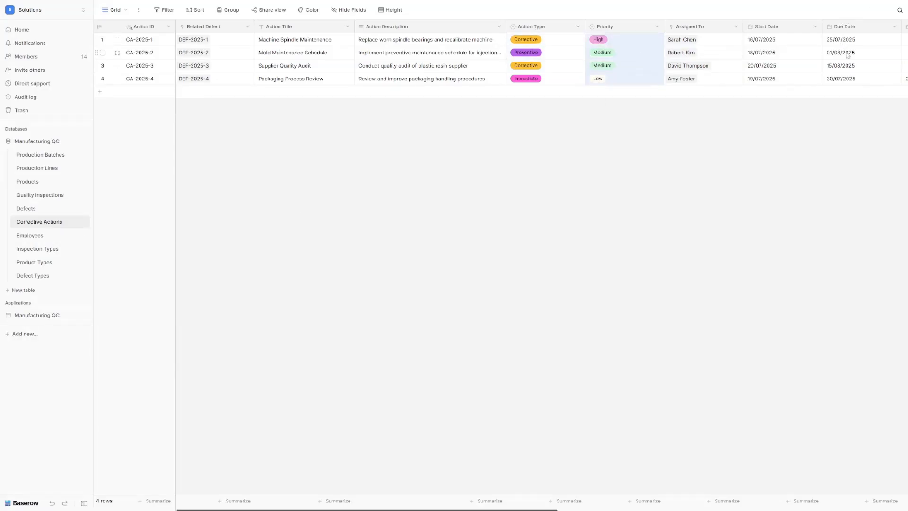
{"action": "scroll", "coordinate": [845, 45], "scroll_direction": "right", "scroll_amount": 5}
{"action": "scroll", "coordinate": [844, 48], "scroll_direction": "right", "scroll_amount": 2}
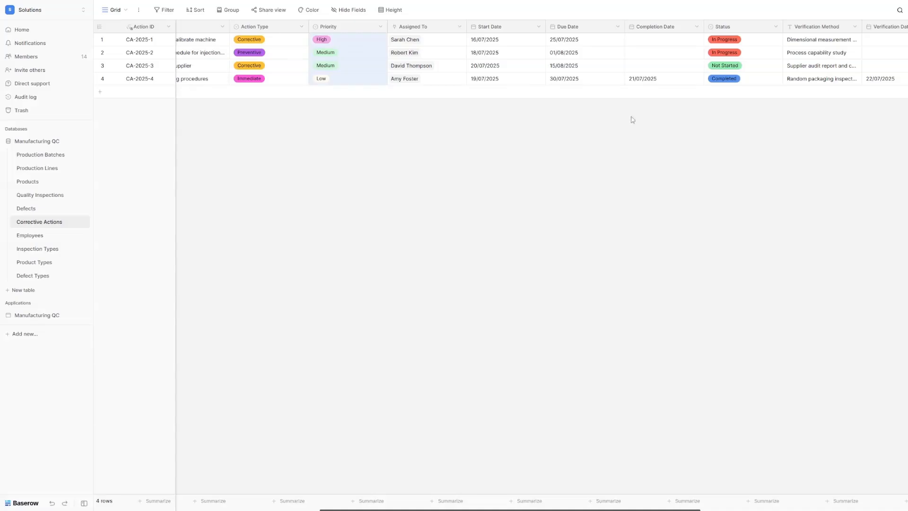
{"action": "left_click", "coordinate": [725, 28]}
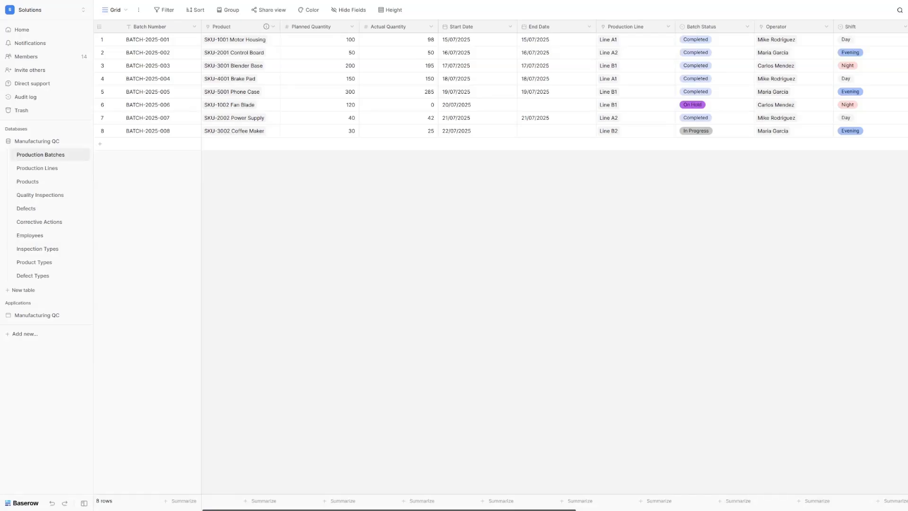
Step: Cycle through Quality Inspections, Defects, Corrective Actions and Product Types, ending on Production Batches
{"action": "left_click", "coordinate": [55, 198]}
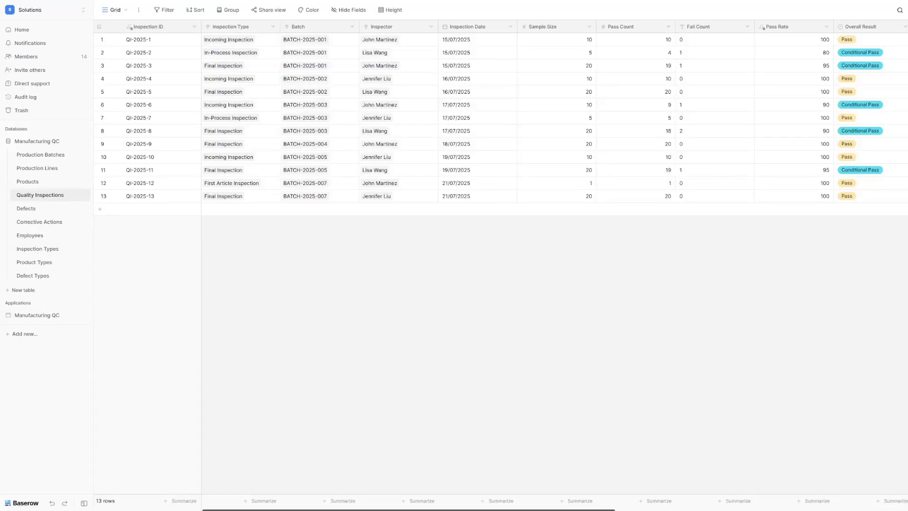
{"action": "left_click", "coordinate": [26, 209]}
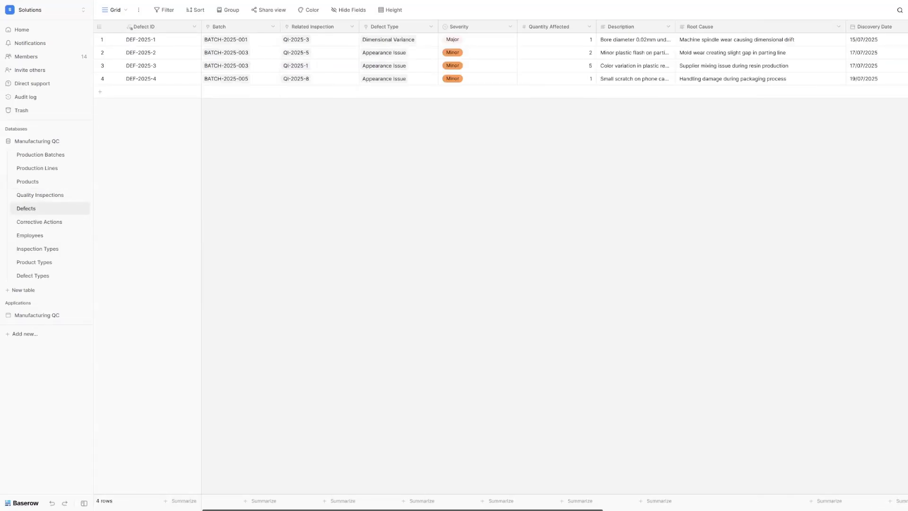
{"action": "left_click", "coordinate": [39, 222]}
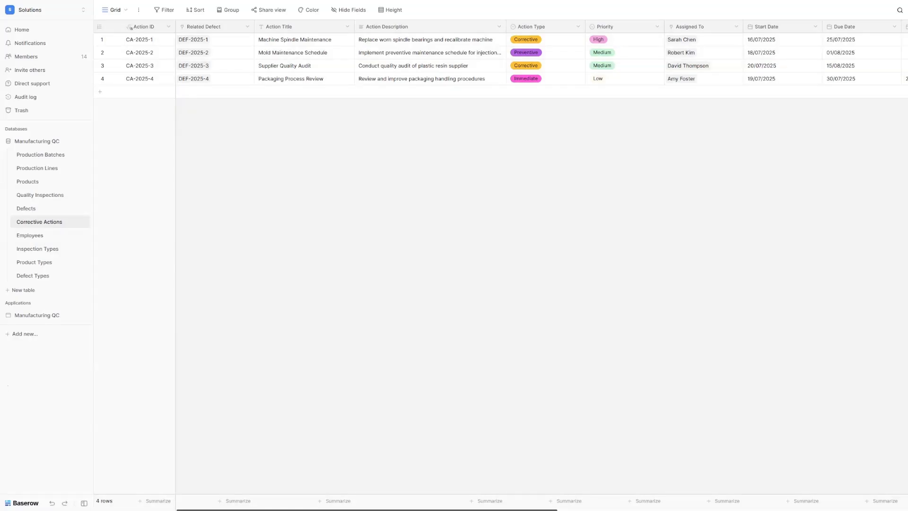
{"action": "left_click", "coordinate": [53, 262]}
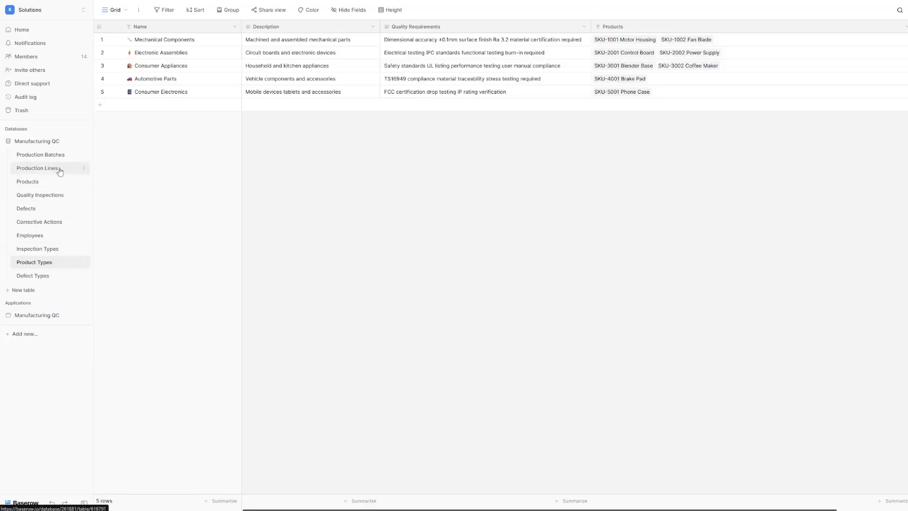
{"action": "left_click", "coordinate": [40, 154]}
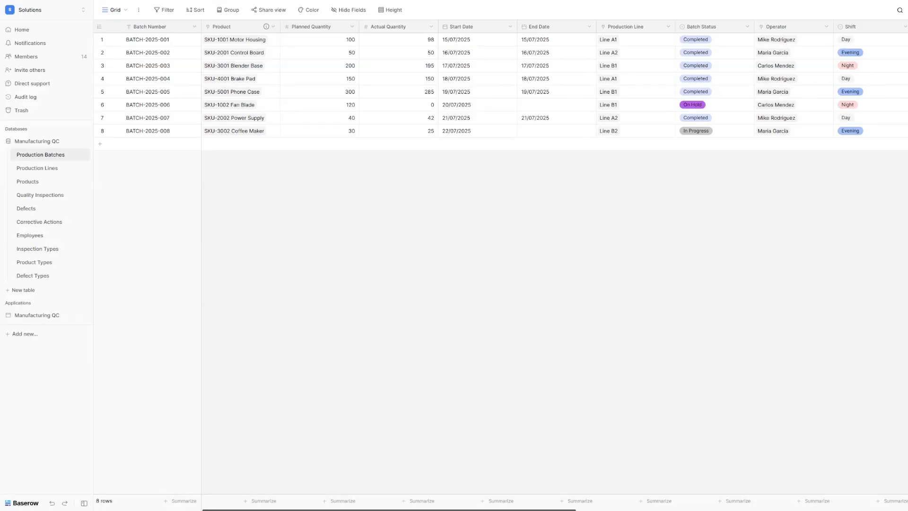
Step: Add a new database, appending ' - Build' to name it 'Manufacturing QC - Build'
{"action": "left_click", "coordinate": [24, 334]}
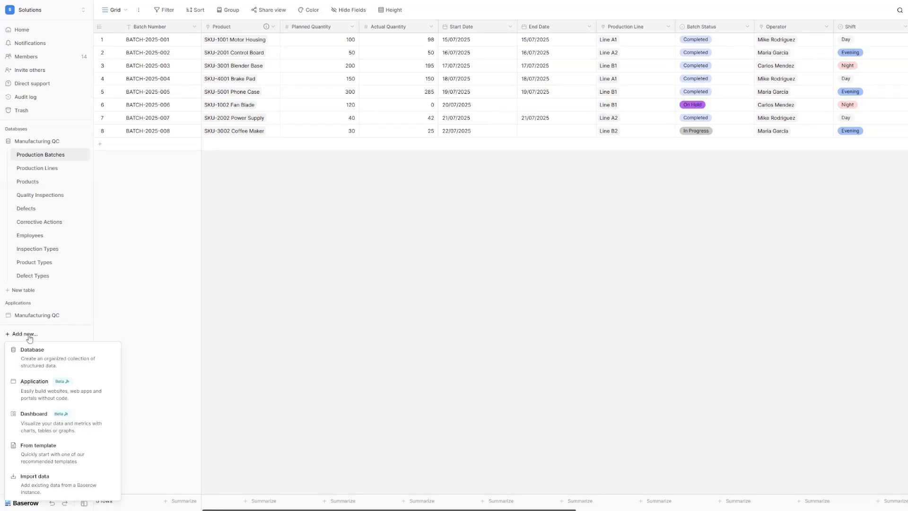
{"action": "left_click", "coordinate": [31, 365]}
{"action": "left_click", "coordinate": [455, 106]}
{"action": "type", "text": "- Build"}
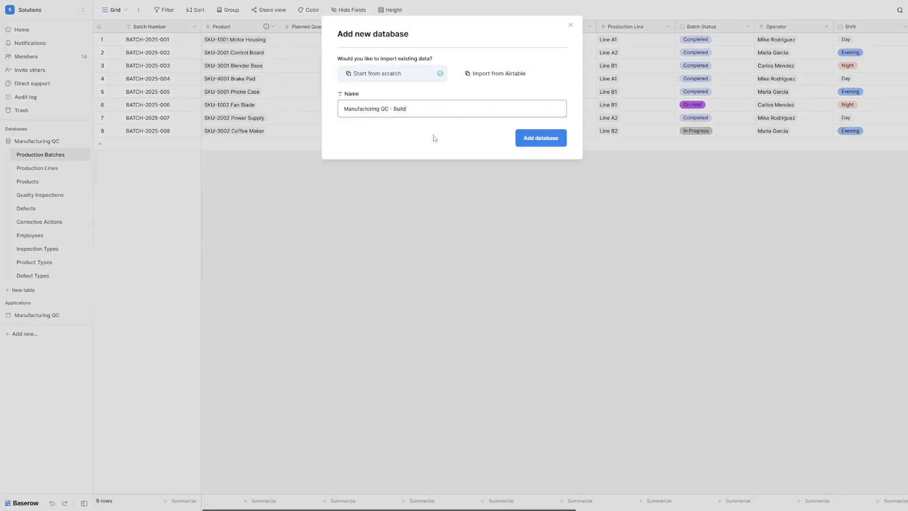
{"action": "left_click", "coordinate": [547, 140]}
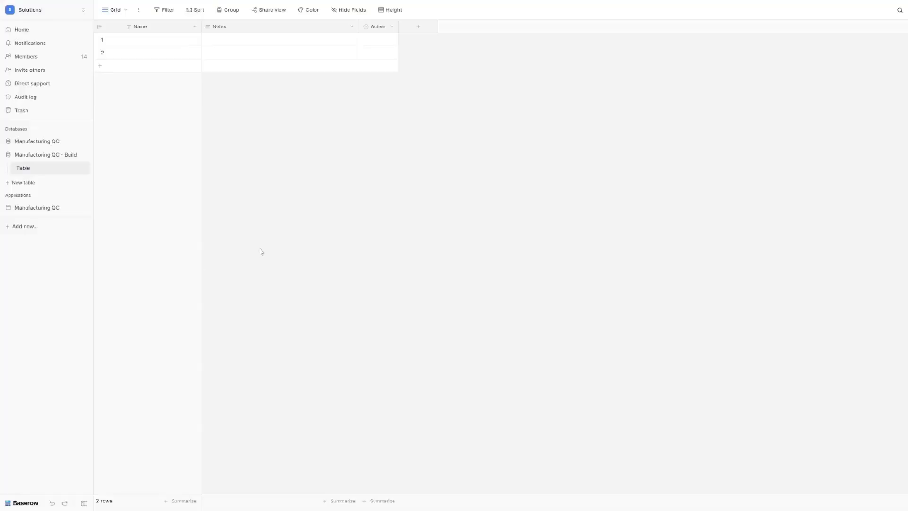
{"action": "left_click", "coordinate": [25, 169]}
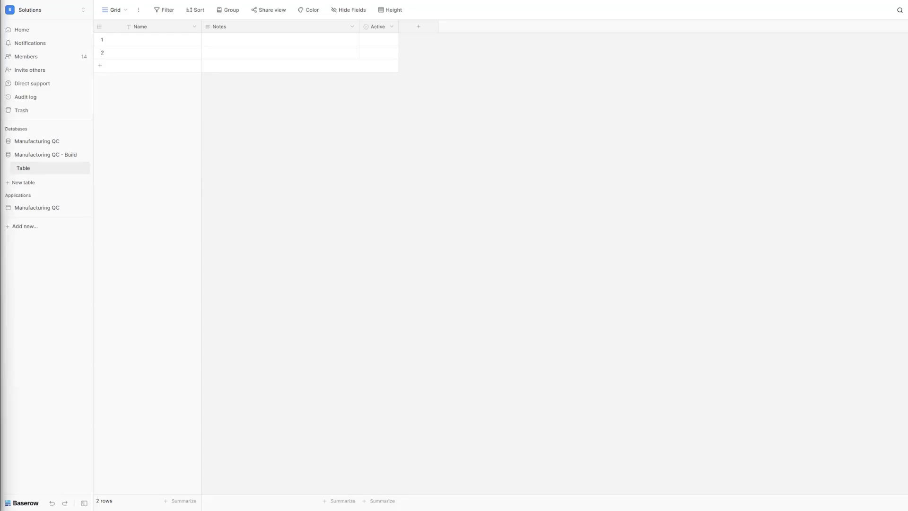
Step: Rename the default table to Product Types
{"action": "left_click", "coordinate": [84, 168]}
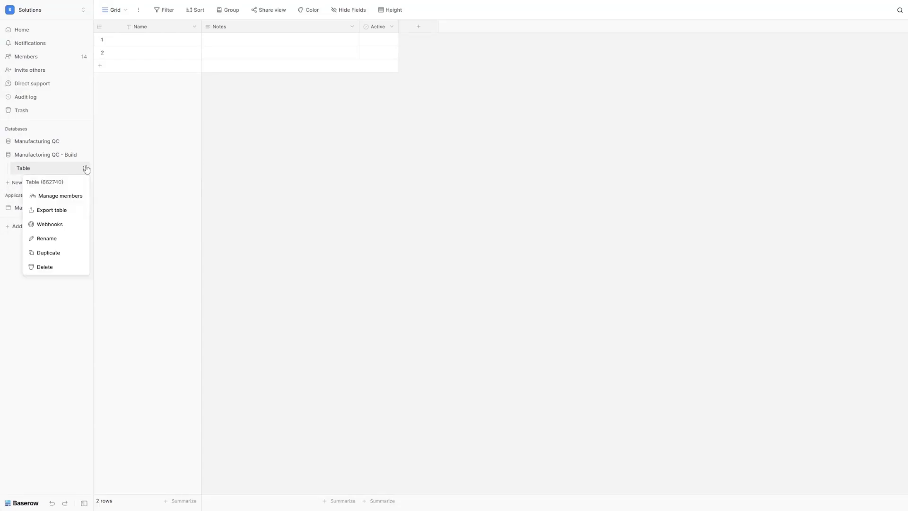
{"action": "left_click", "coordinate": [61, 238]}
{"action": "type", "text": "Product Types"}
{"action": "key", "text": "Return"}
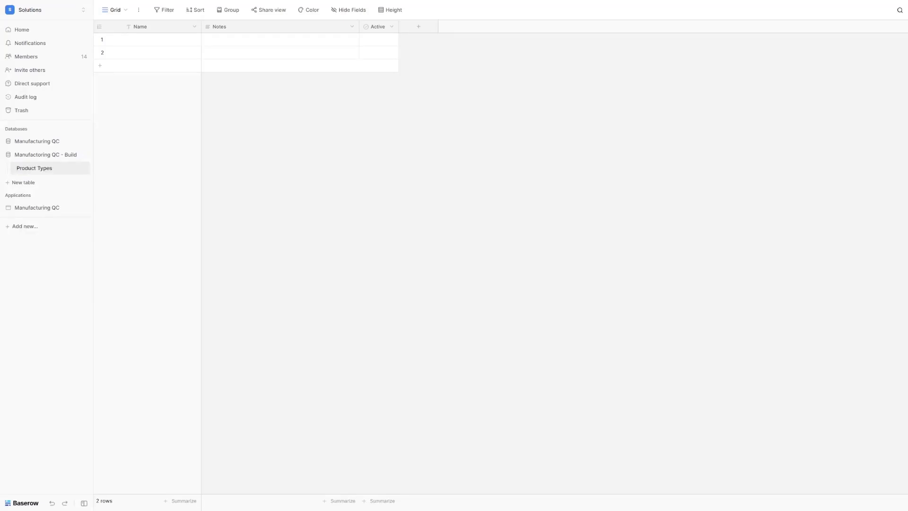
Step: Rename the Notes field to Description
{"action": "double_click", "coordinate": [219, 31]}
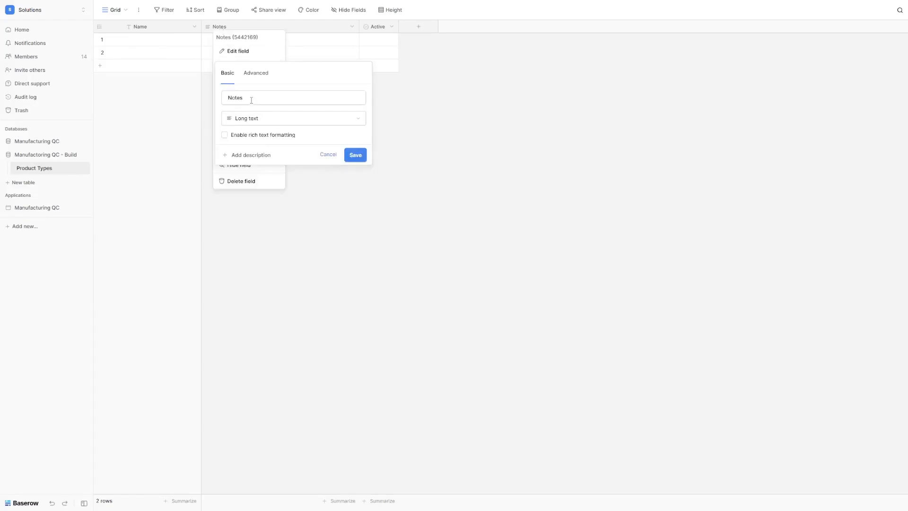
{"action": "double_click", "coordinate": [252, 100]}
{"action": "type", "text": "Description"}
{"action": "key", "text": "Return"}
Step: Turn the Active field into a Long text field named Quality Requirements
{"action": "double_click", "coordinate": [378, 28]}
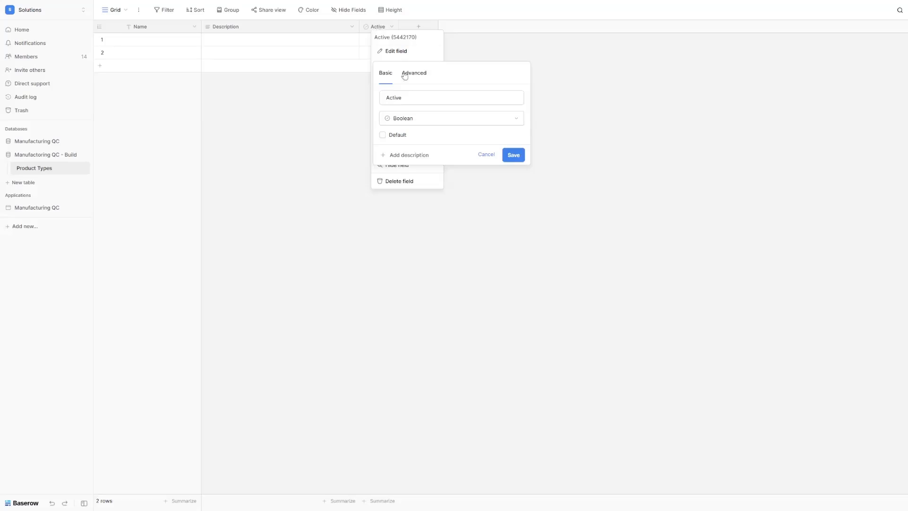
{"action": "left_click", "coordinate": [410, 97]}
{"action": "double_click", "coordinate": [410, 98]}
{"action": "type", "text": "Quality Requirements"}
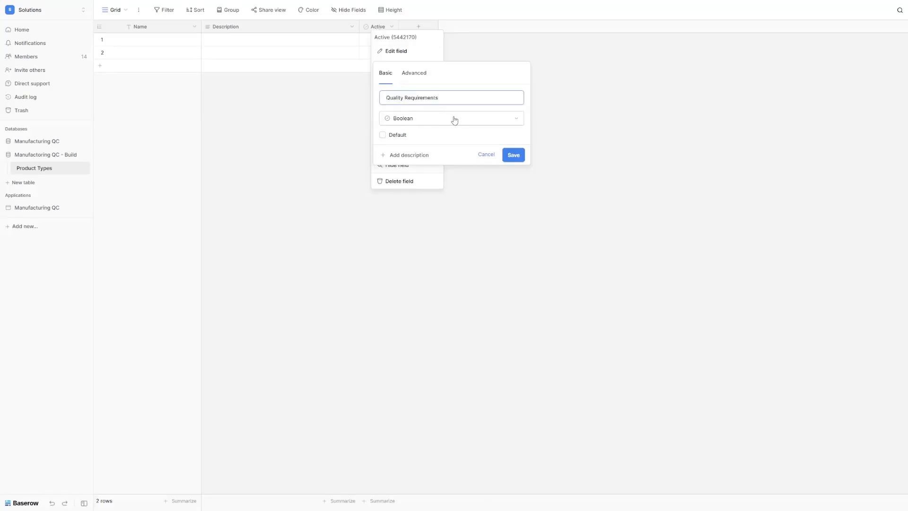
{"action": "left_click", "coordinate": [454, 121]}
{"action": "left_click", "coordinate": [444, 147]}
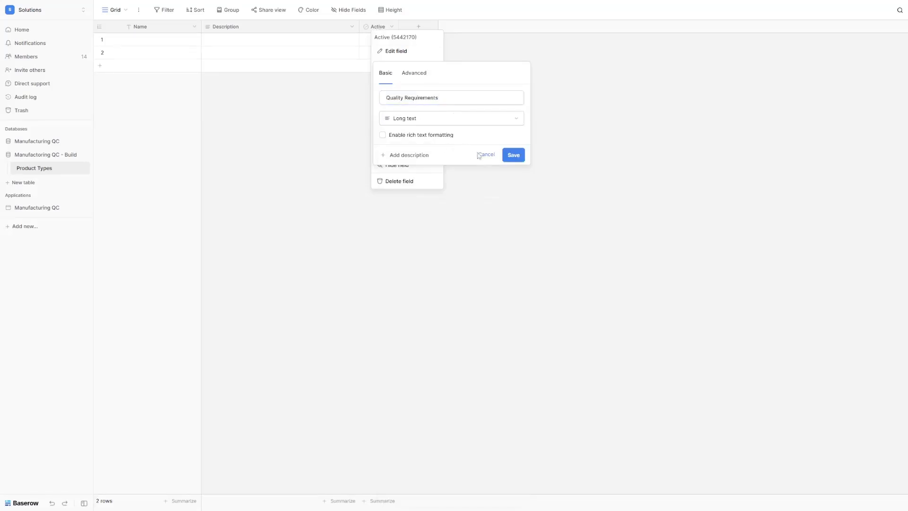
{"action": "left_click", "coordinate": [513, 155]}
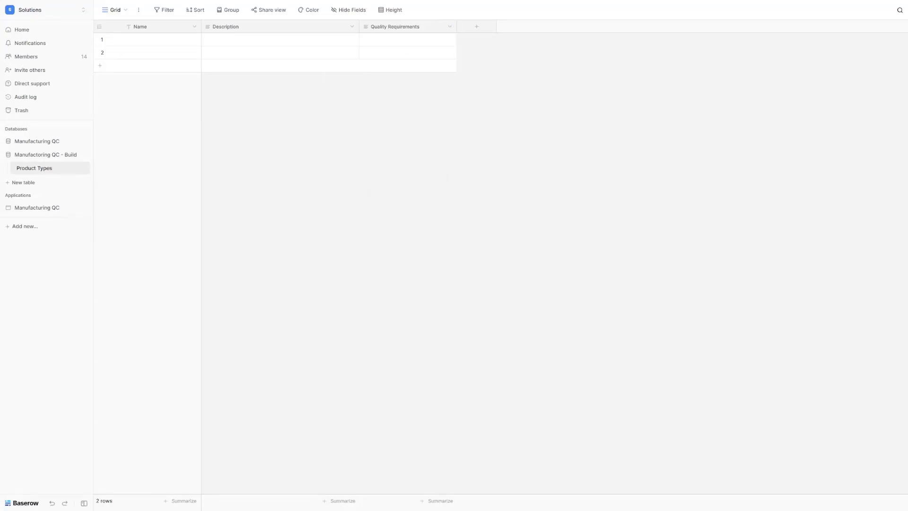
Step: Paste the five product type rows starting at the first Name cell
{"action": "left_click", "coordinate": [171, 45]}
{"action": "key", "text": "ctrl+v"}
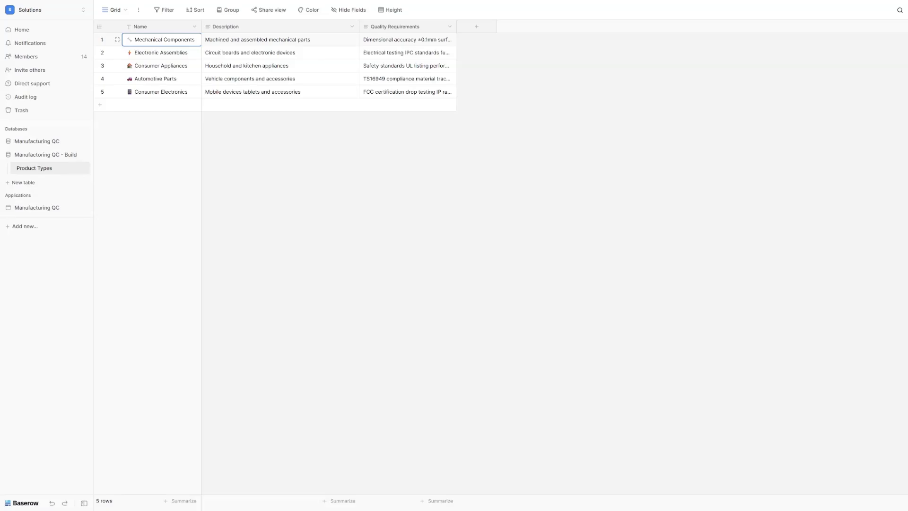
{"action": "key", "text": "Escape"}
Step: Create an Employees table, rename its Notes field to Email and add a Phone number field
{"action": "left_click", "coordinate": [21, 183]}
{"action": "type", "text": "Employees"}
{"action": "key", "text": "Return"}
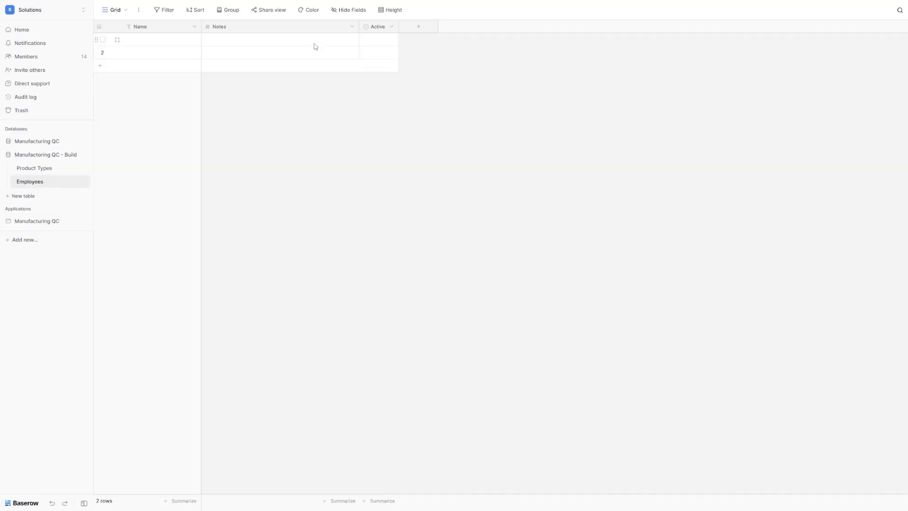
{"action": "right_click", "coordinate": [216, 25]}
{"action": "left_click", "coordinate": [236, 51]}
{"action": "double_click", "coordinate": [240, 98]}
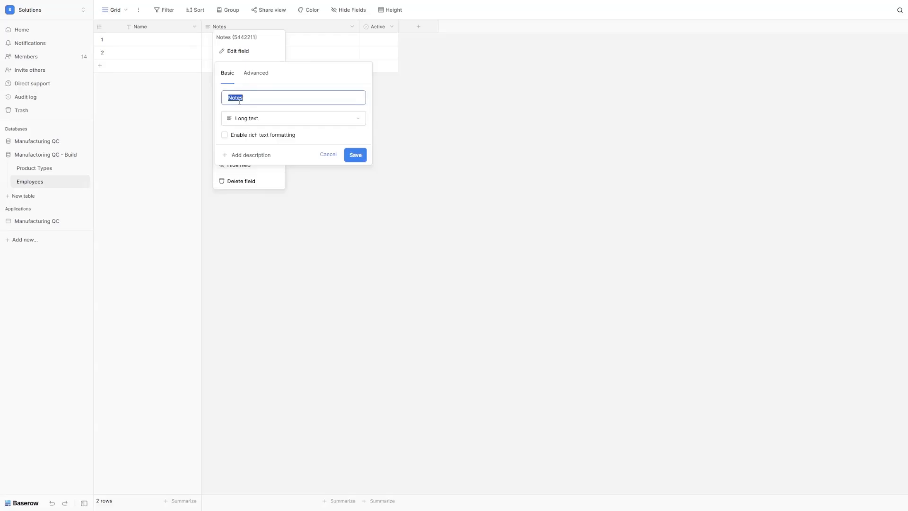
{"action": "type", "text": "Email"}
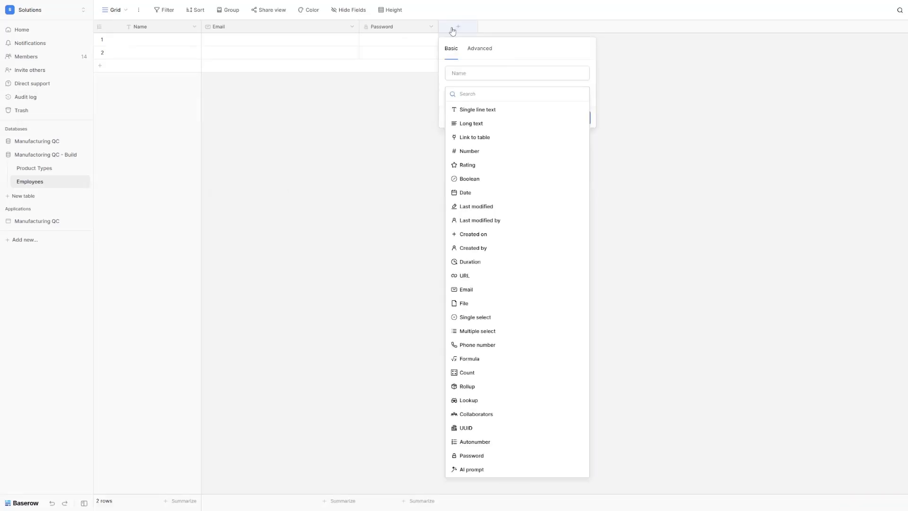
{"action": "type", "text": "hon"}
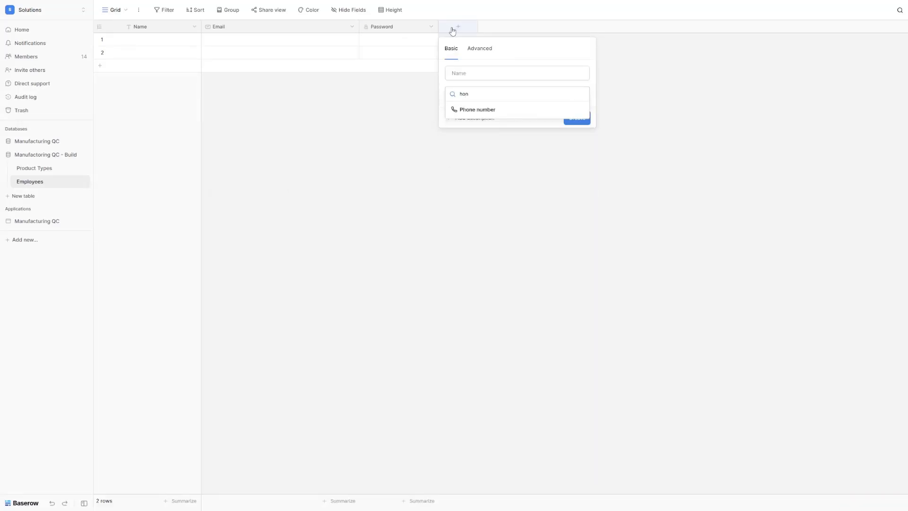
{"action": "key", "text": "Return"}
Step: Add a single select field with options Operator, Inspector, Engineer and Manager
{"action": "left_click", "coordinate": [538, 27]}
{"action": "type", "text": "s"}
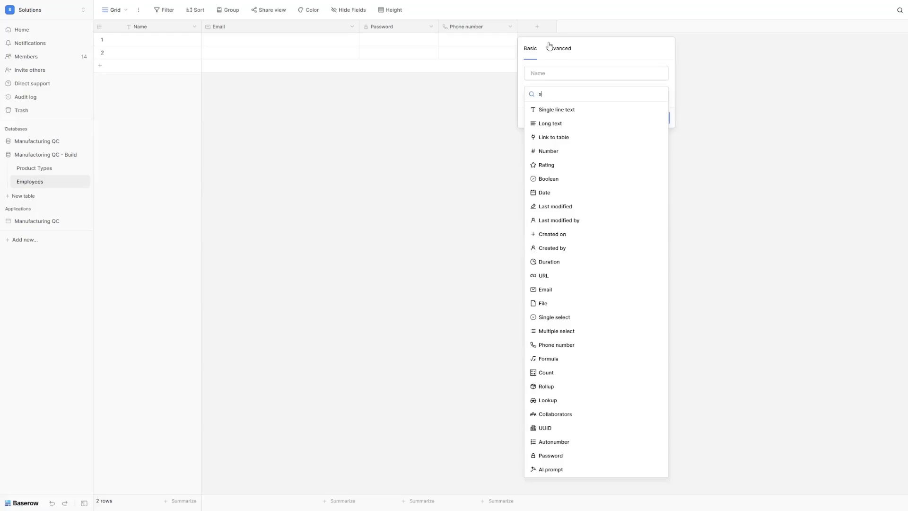
{"action": "type", "text": "ing"}
{"action": "left_click", "coordinate": [550, 124]}
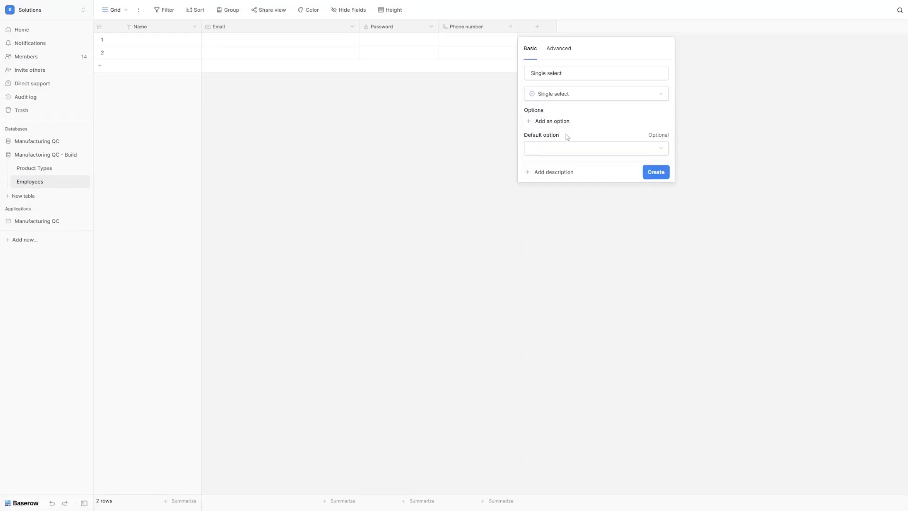
{"action": "left_click", "coordinate": [559, 123]}
{"action": "type", "text": "Operator"}
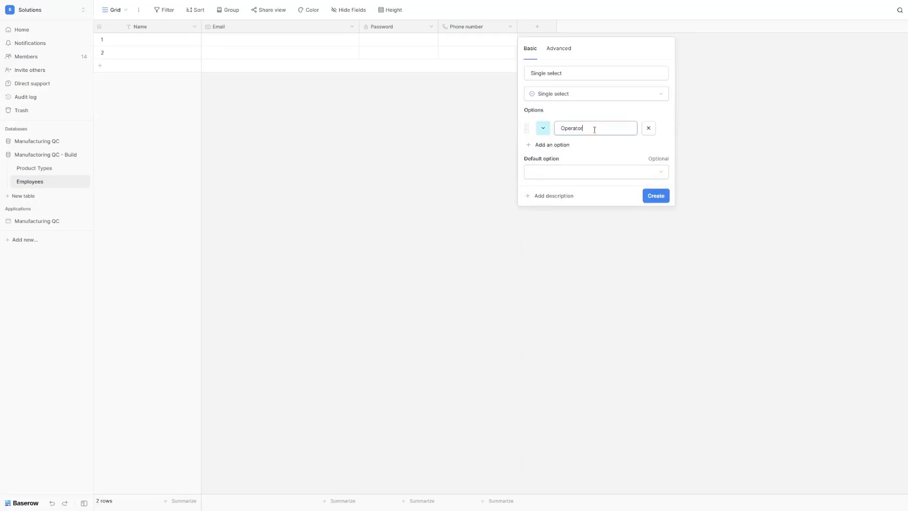
{"action": "left_click", "coordinate": [552, 145]}
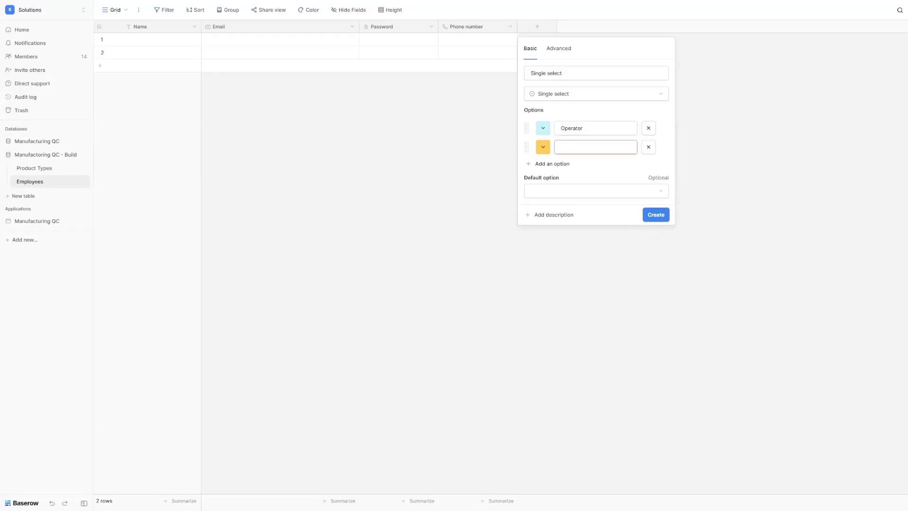
{"action": "type", "text": "Inspector"}
{"action": "left_click", "coordinate": [549, 164]}
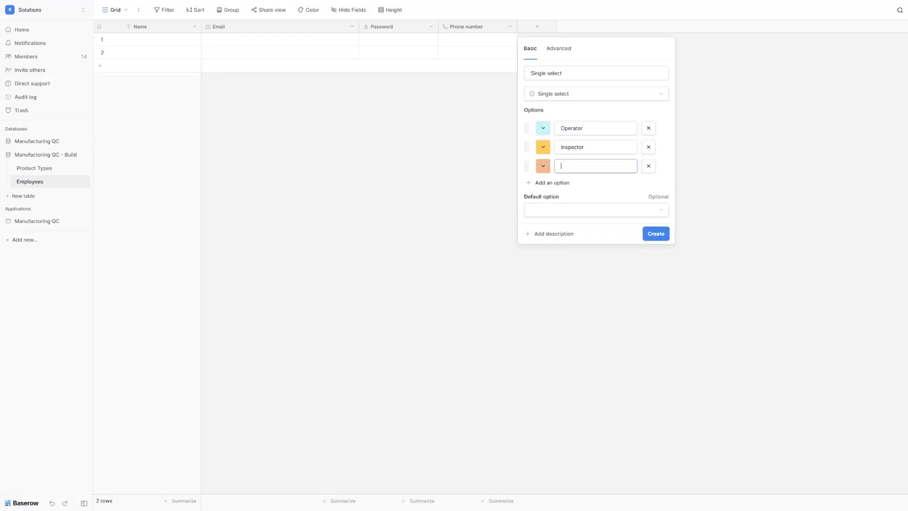
{"action": "type", "text": "Engineer"}
{"action": "left_click", "coordinate": [557, 184]}
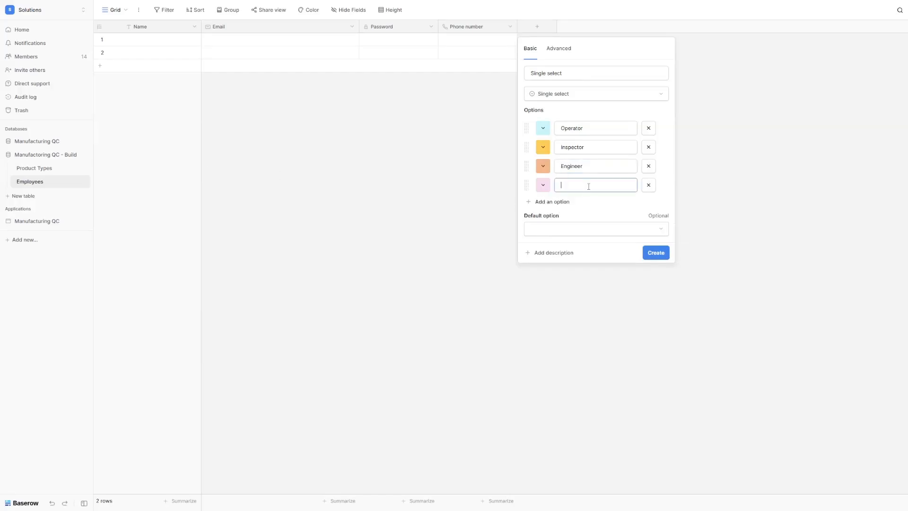
{"action": "type", "text": "Manager"}
{"action": "left_click", "coordinate": [655, 253]}
Step: Add a long text field named Certifications
{"action": "left_click", "coordinate": [616, 27]}
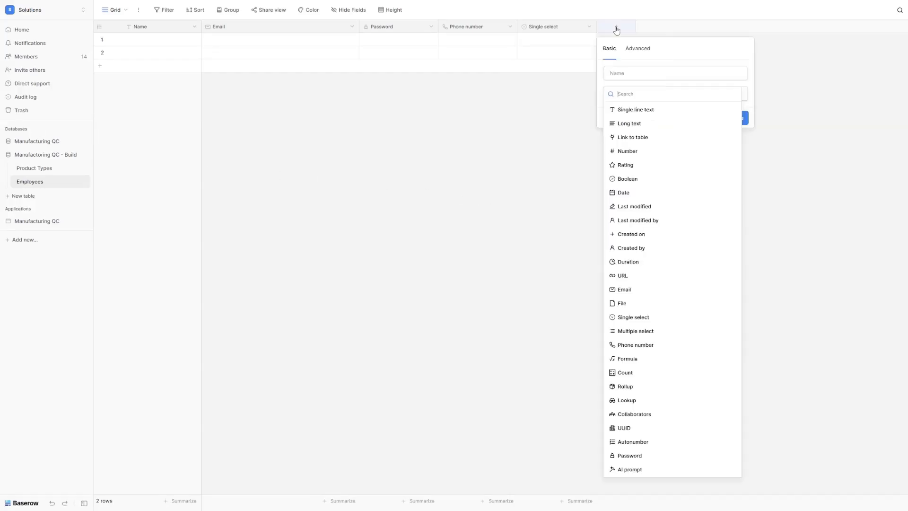
{"action": "left_click", "coordinate": [634, 123]}
{"action": "triple_click", "coordinate": [632, 75]}
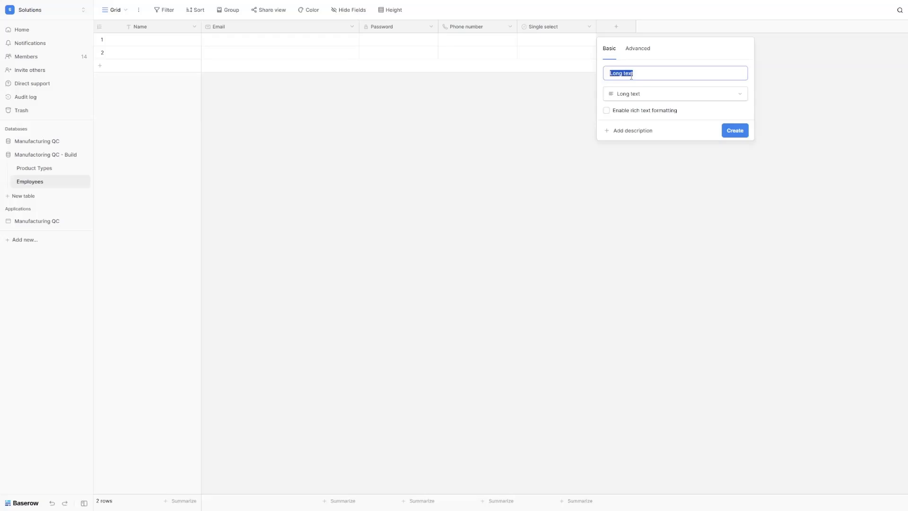
{"action": "type", "text": "Certifications"}
{"action": "key", "text": "Return"}
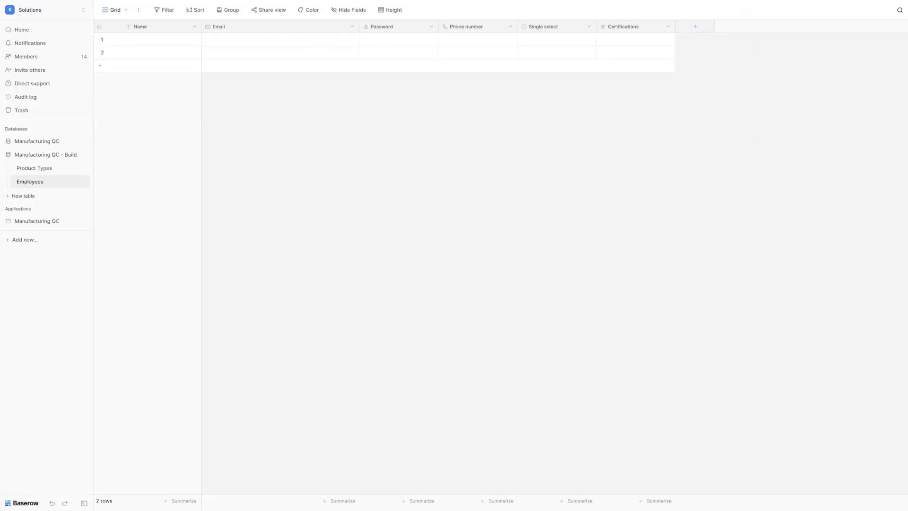
Step: Add the Shift Assignments single select with options Day, Night and Evening
{"action": "left_click", "coordinate": [694, 29]}
{"action": "left_click", "coordinate": [699, 122]}
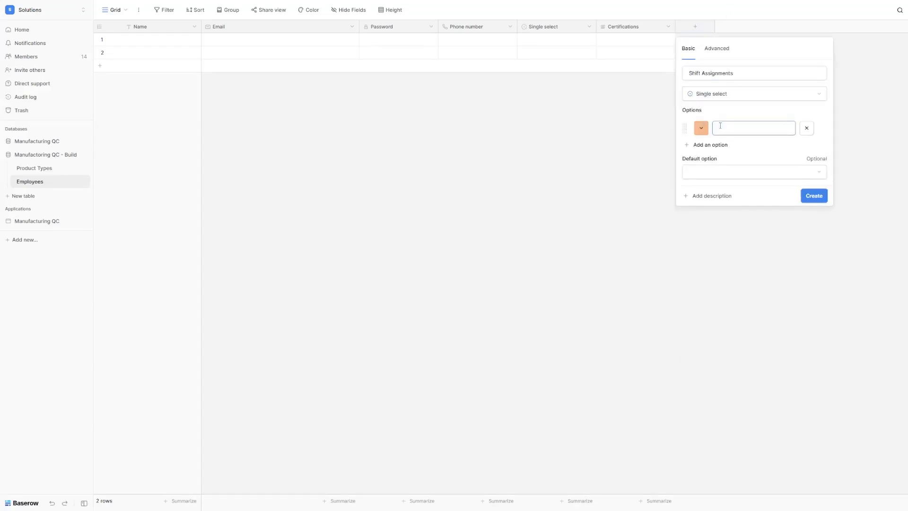
{"action": "type", "text": "Day"}
{"action": "left_click", "coordinate": [714, 145]}
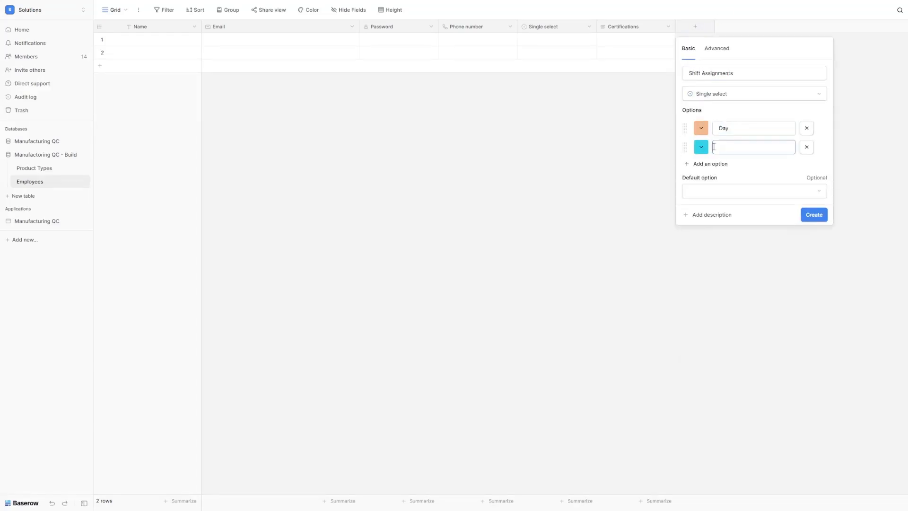
{"action": "type", "text": "Night"}
{"action": "left_click", "coordinate": [711, 164]}
{"action": "type", "text": "Evening"}
{"action": "key", "text": "Return"}
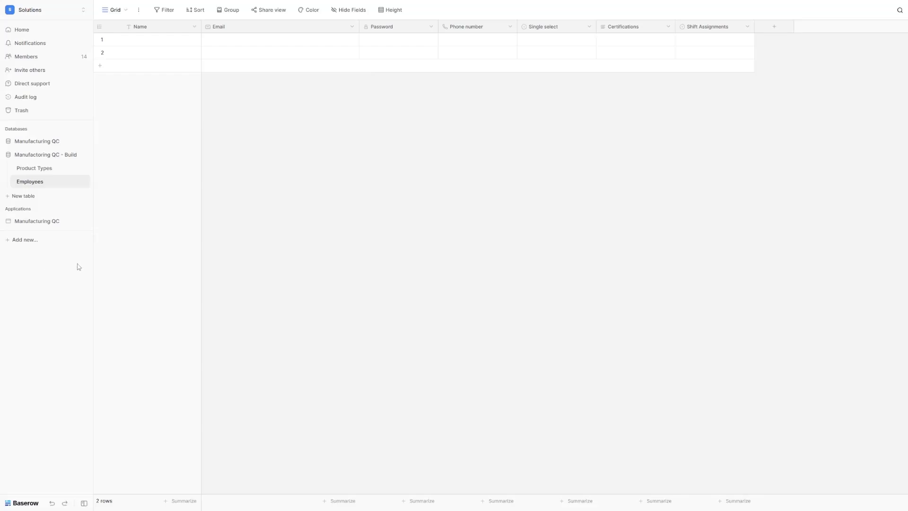
Step: Paste the ten employee records, then paste the role values into the Single select column
{"action": "left_click", "coordinate": [161, 41]}
{"action": "key", "text": "ctrl+v"}
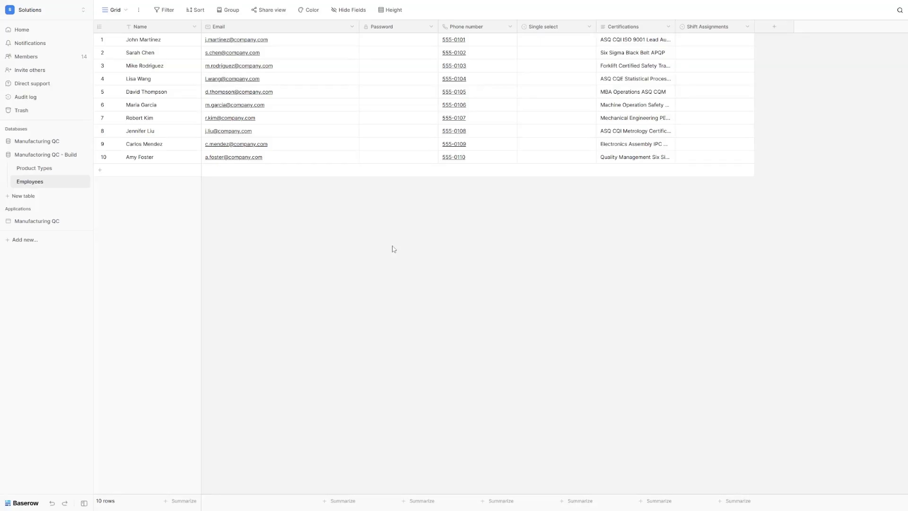
{"action": "left_click", "coordinate": [551, 40]}
{"action": "type", "text": "Inspector Engineer Operator Inspector Manager Operator Engineer Inspector Operator Manager"}
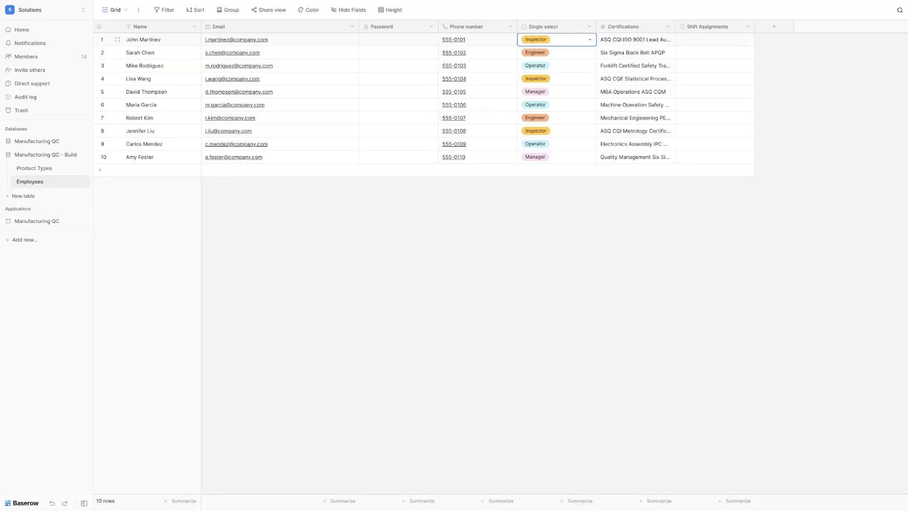
Step: Rename the Single select field to Job Role
{"action": "left_click", "coordinate": [553, 29]}
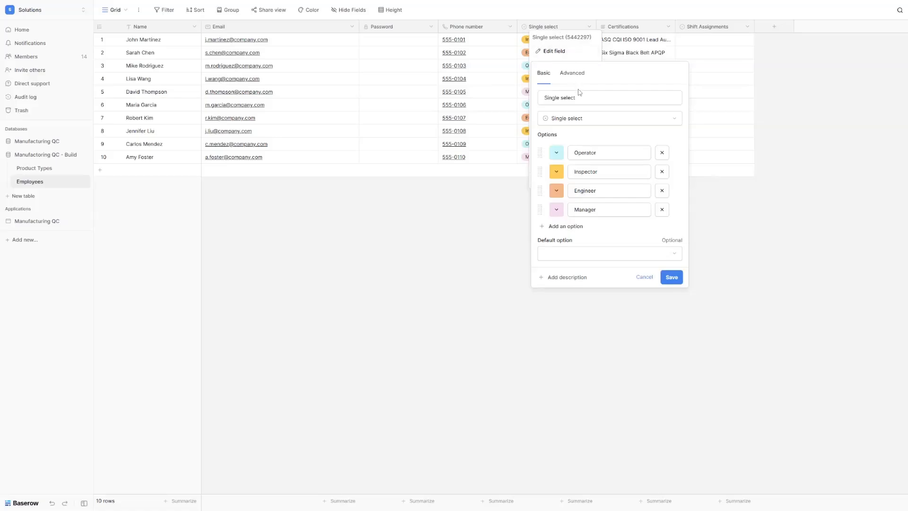
{"action": "left_click", "coordinate": [577, 96]}
{"action": "key", "text": "ctrl+a"}
{"action": "type", "text": "Job Role"}
{"action": "left_click", "coordinate": [672, 277]}
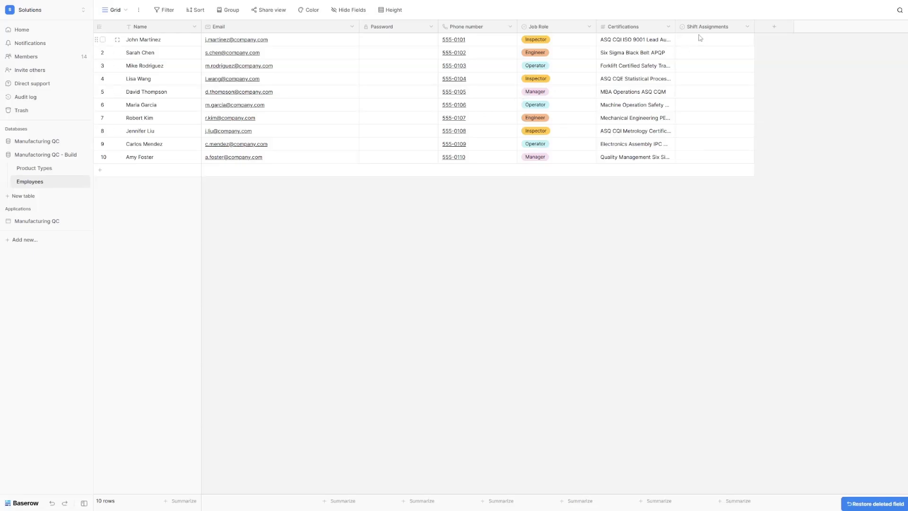
Step: Enter a password in each of the first rows' Password cells
{"action": "left_click", "coordinate": [392, 44]}
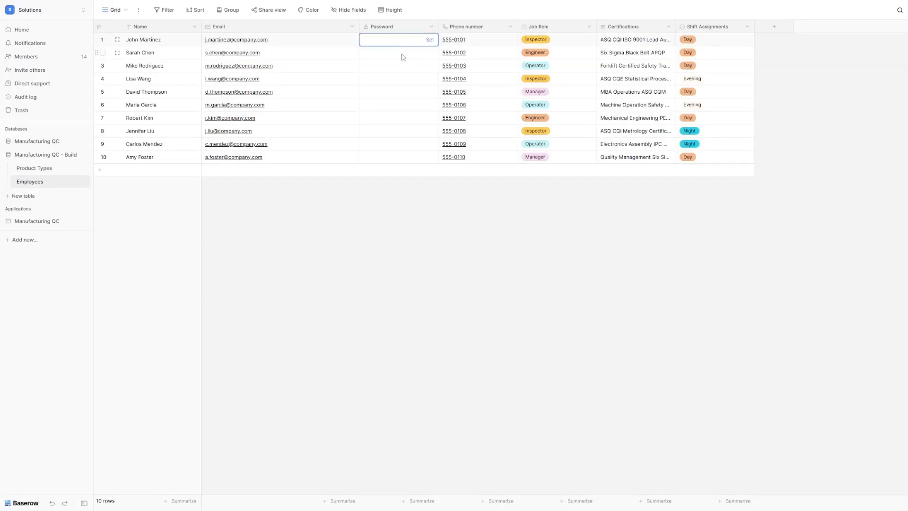
{"action": "type", "text": "test"}
{"action": "left_click", "coordinate": [400, 55]}
{"action": "type", "text": "test"}
{"action": "left_click", "coordinate": [391, 67]}
{"action": "type", "text": "test"}
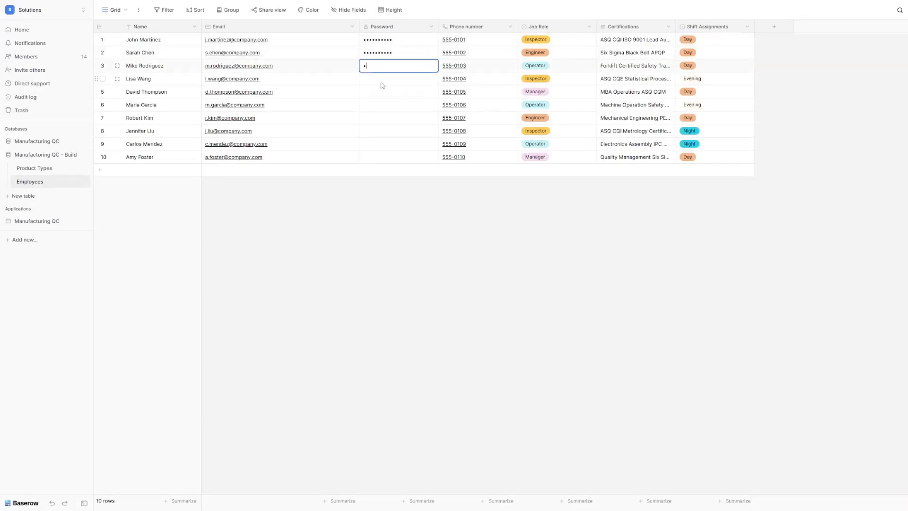
{"action": "left_click", "coordinate": [382, 83]}
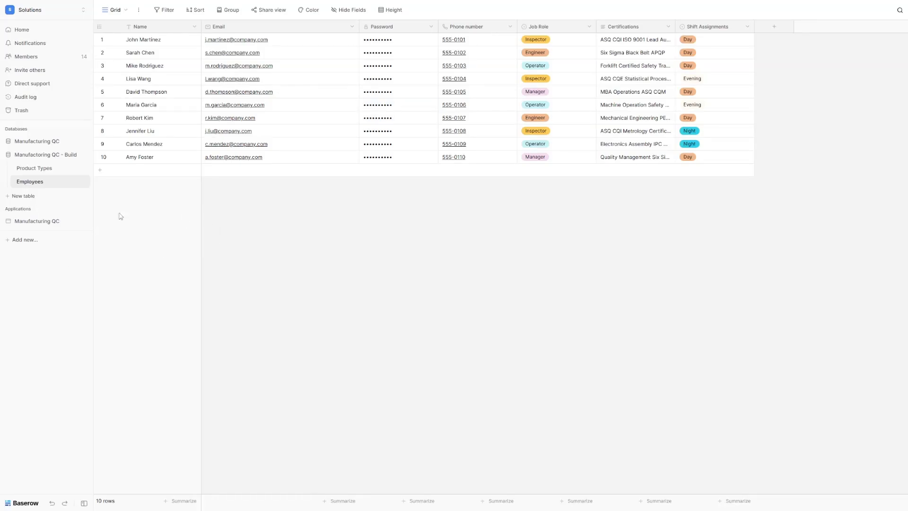
Step: Create an Inspection Types table, rename Notes to Description and delete the Active field
{"action": "left_click", "coordinate": [27, 197]}
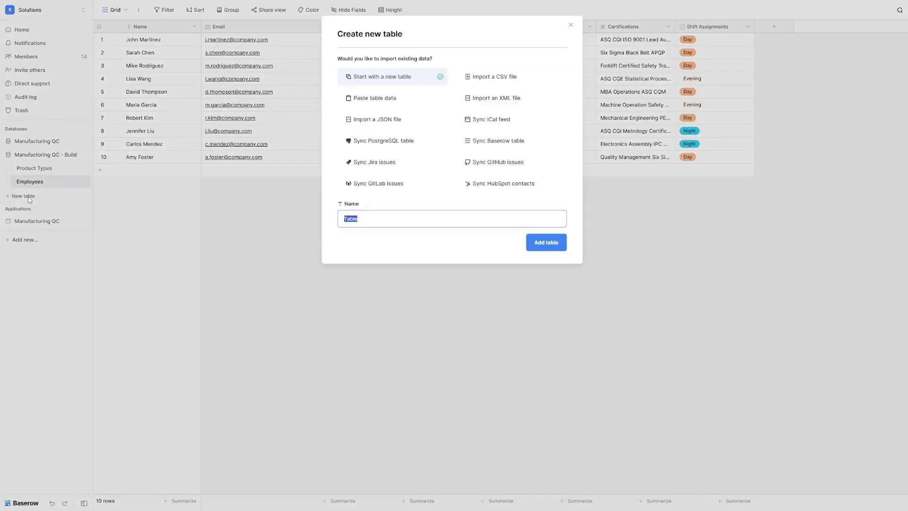
{"action": "type", "text": "Inspection Types"}
{"action": "left_click", "coordinate": [561, 245]}
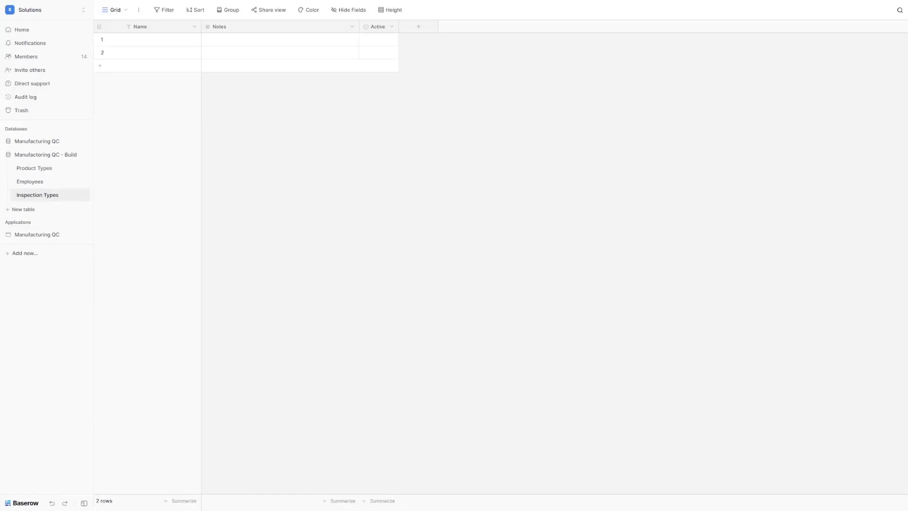
{"action": "double_click", "coordinate": [219, 29]}
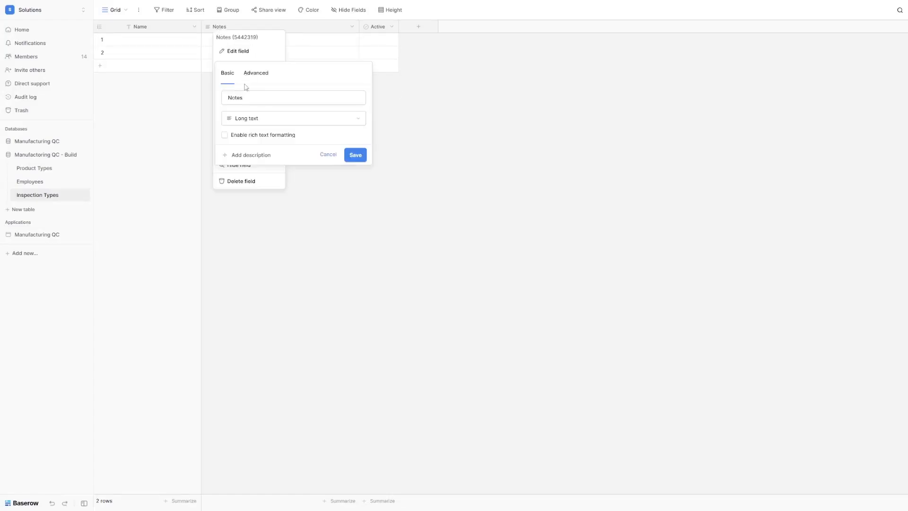
{"action": "type", "text": "Description"}
{"action": "key", "text": "Return"}
{"action": "left_click", "coordinate": [392, 27]}
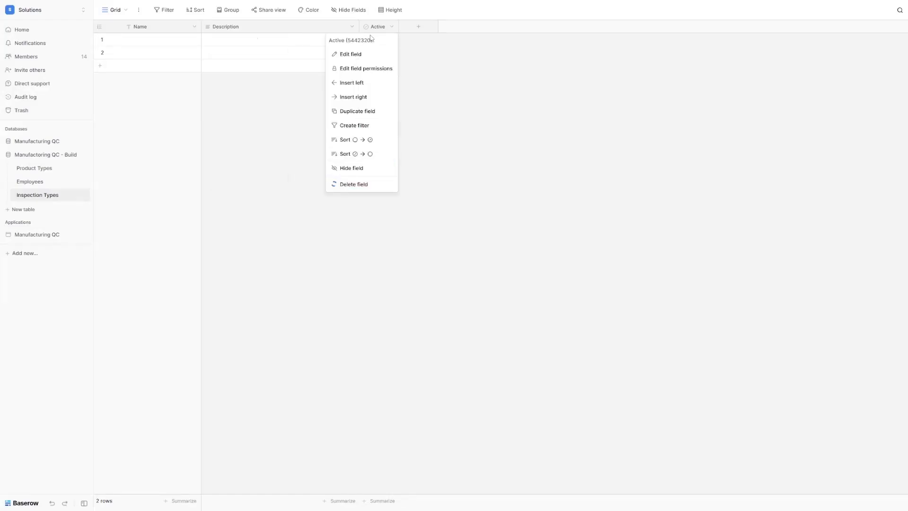
{"action": "left_click", "coordinate": [353, 184]}
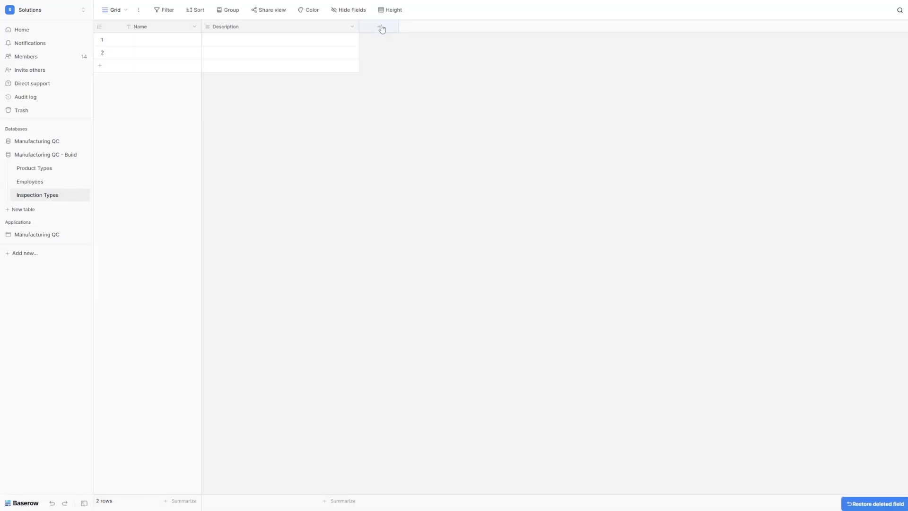
Step: Add a long text field named Standard Procedures
{"action": "left_click", "coordinate": [380, 27]}
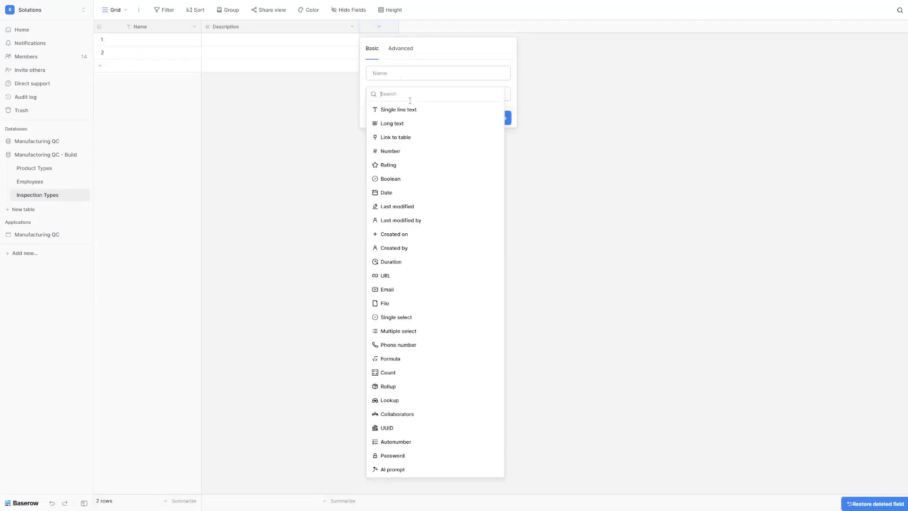
{"action": "left_click", "coordinate": [400, 123]}
{"action": "triple_click", "coordinate": [395, 73]}
{"action": "type", "text": "Standard PRocedures"}
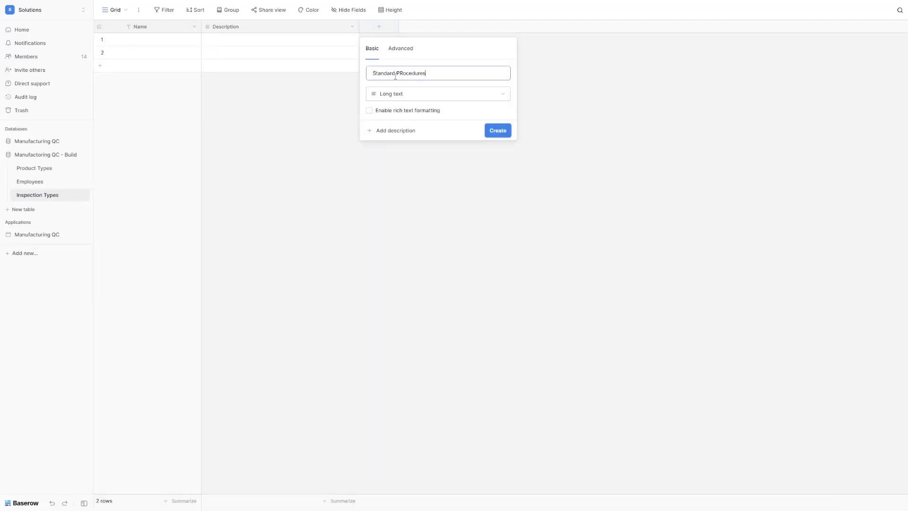
{"action": "key", "text": "Return"}
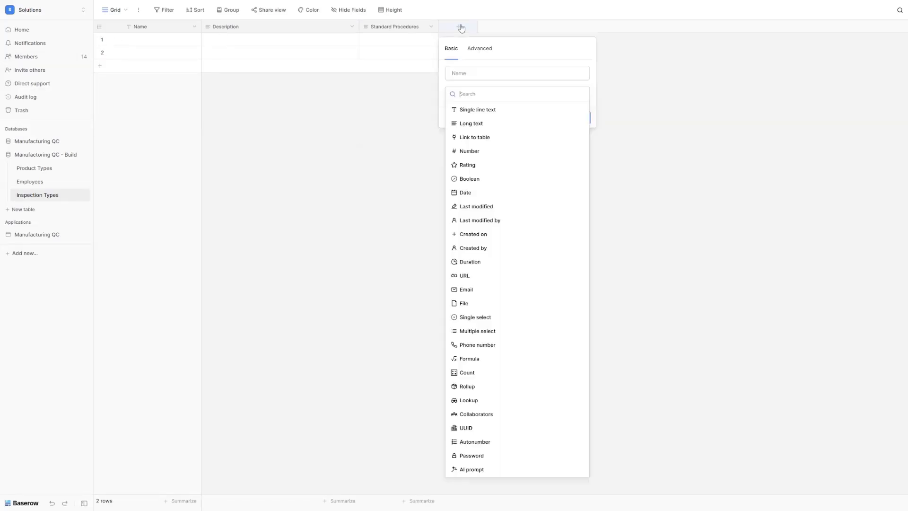
Step: Add two number fields: Required Sample Size and Pass Threshold
{"action": "left_click", "coordinate": [459, 26]}
{"action": "type", "text": "number"}
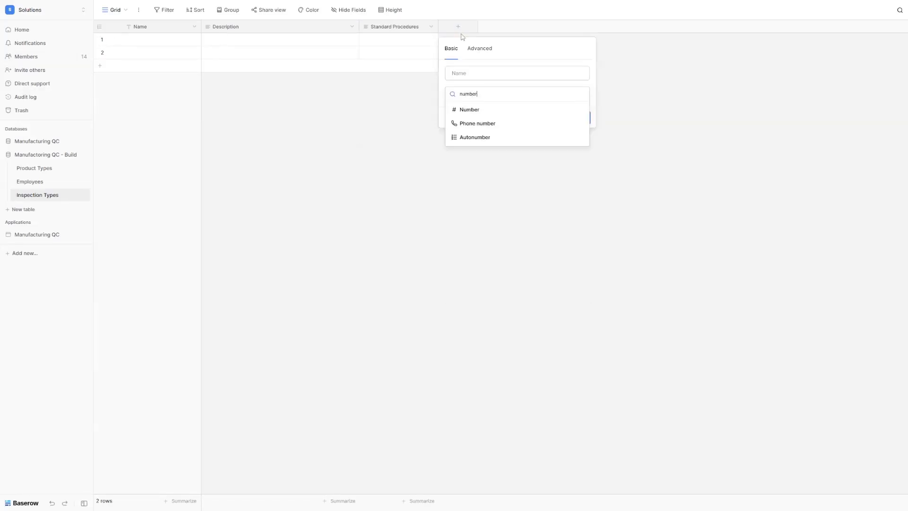
{"action": "left_click", "coordinate": [480, 110]}
{"action": "double_click", "coordinate": [474, 73]}
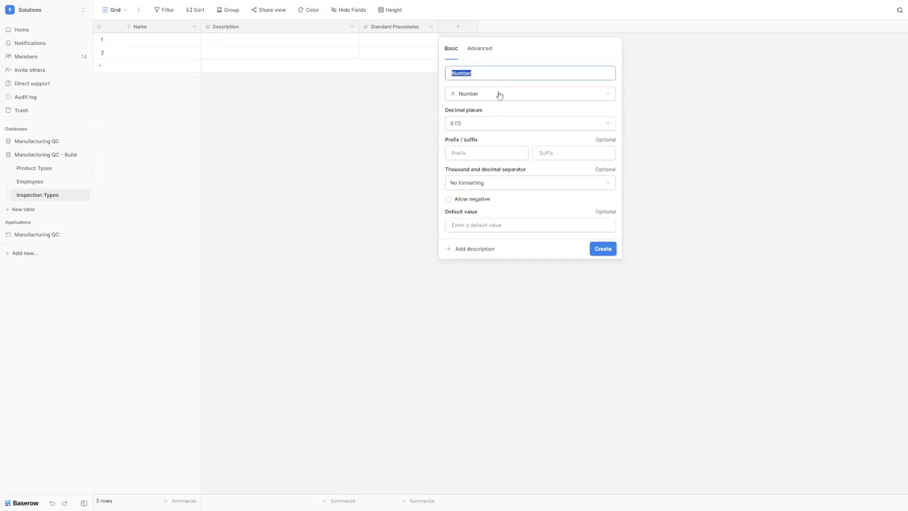
{"action": "type", "text": "Required Sample Size"}
{"action": "left_click", "coordinate": [602, 250]}
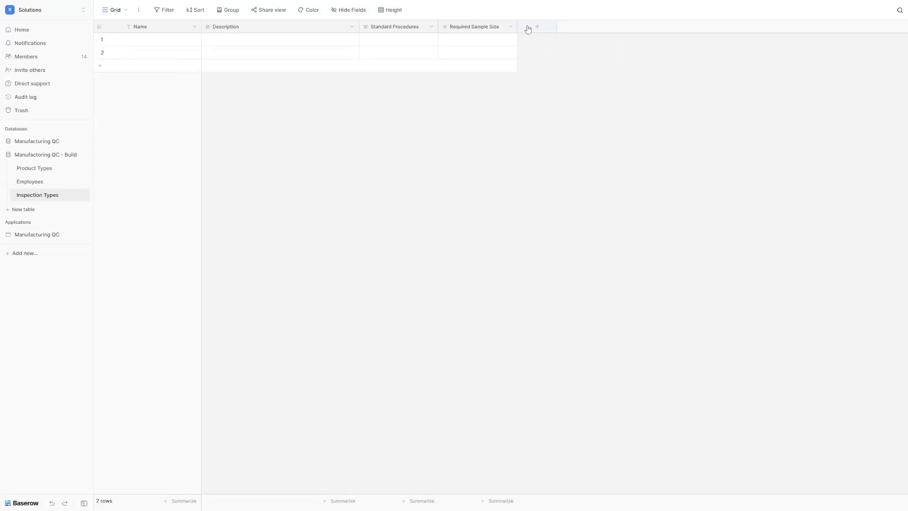
{"action": "left_click", "coordinate": [527, 28]}
{"action": "type", "text": "number"}
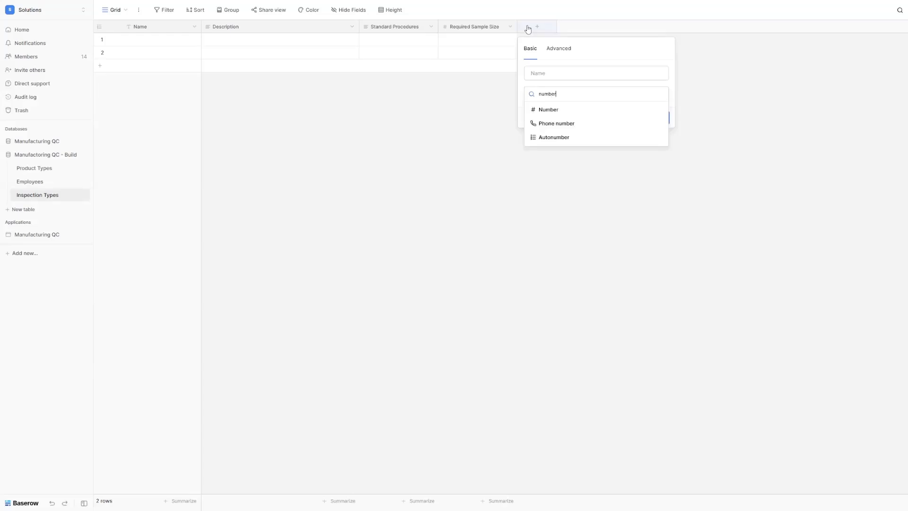
{"action": "left_click", "coordinate": [564, 113]}
{"action": "double_click", "coordinate": [554, 75]}
{"action": "type", "text": "Pass Threshold"}
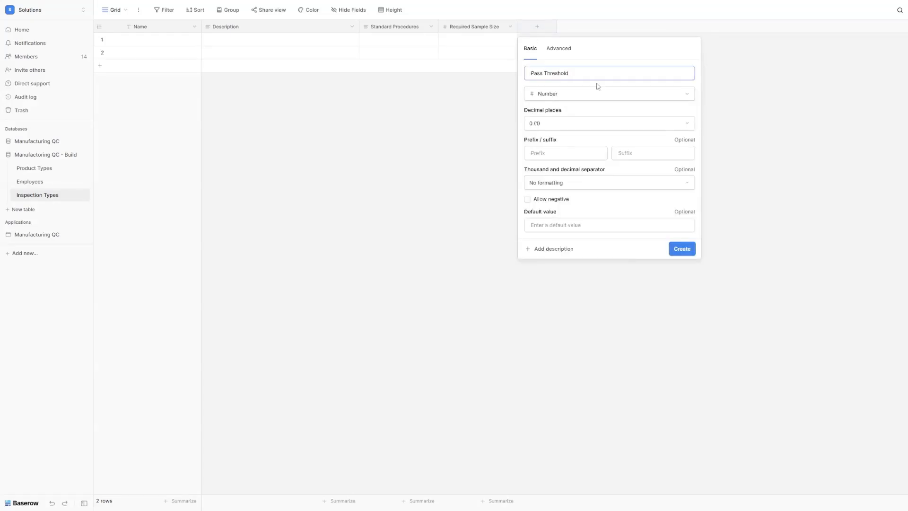
{"action": "left_click", "coordinate": [677, 249]}
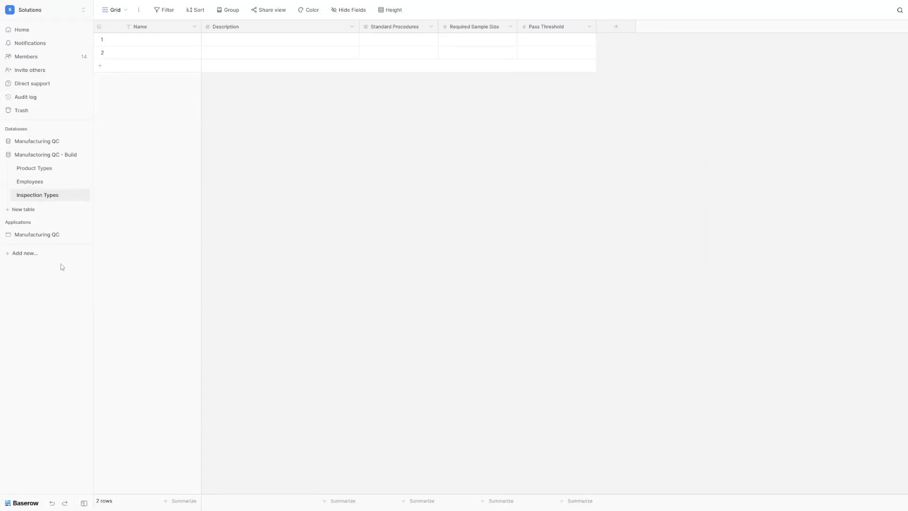
Step: Paste the six inspection types into the grid from row 1's Name cell
{"action": "left_click", "coordinate": [176, 43]}
{"action": "key", "text": "ctrl+v"}
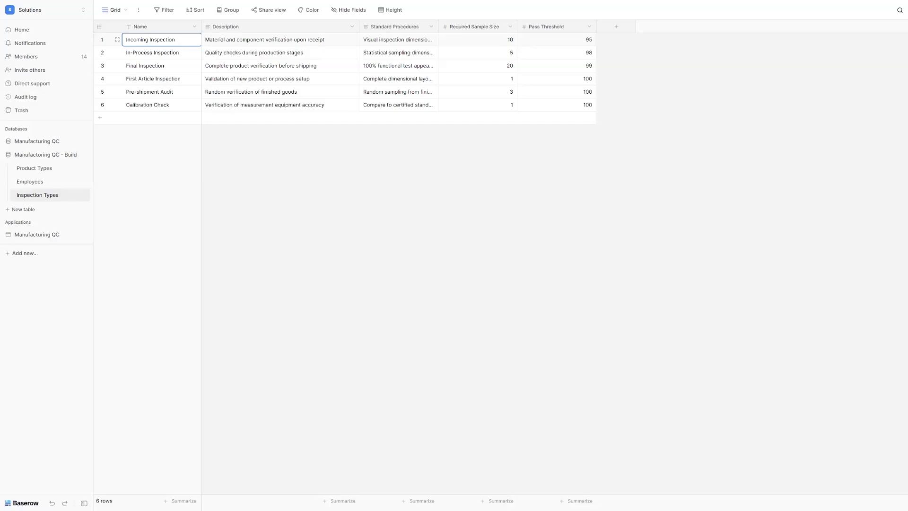
{"action": "left_click", "coordinate": [23, 211]}
Step: Create the Defect Types table and rename its Notes field to Description
{"action": "type", "text": "Defect Types"}
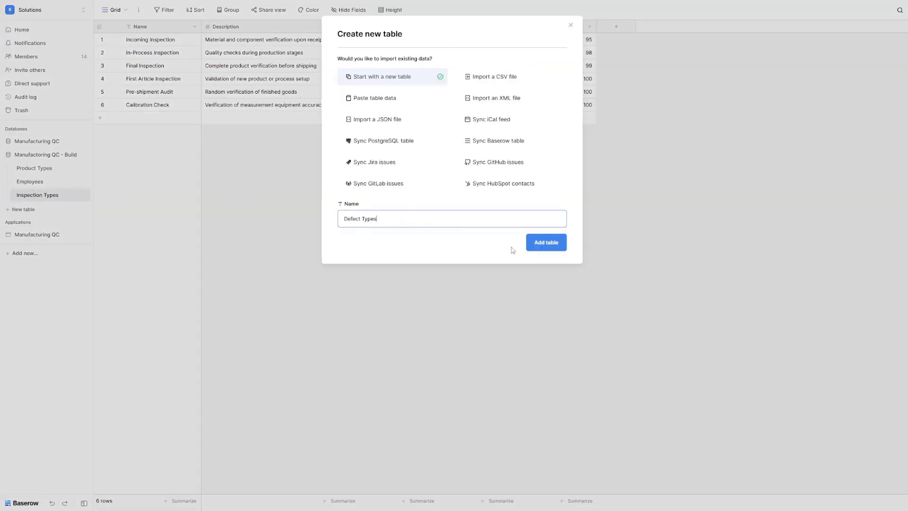
{"action": "left_click", "coordinate": [546, 242]}
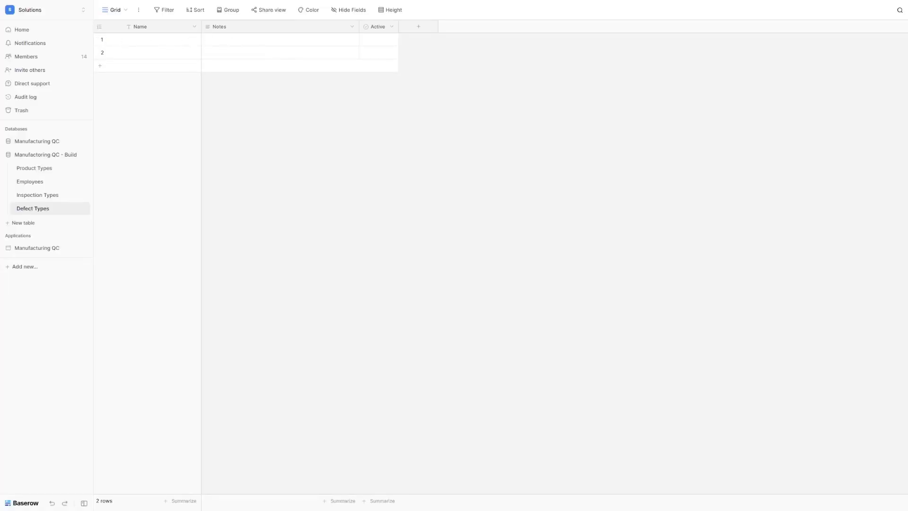
{"action": "right_click", "coordinate": [216, 30]}
{"action": "left_click", "coordinate": [238, 51]}
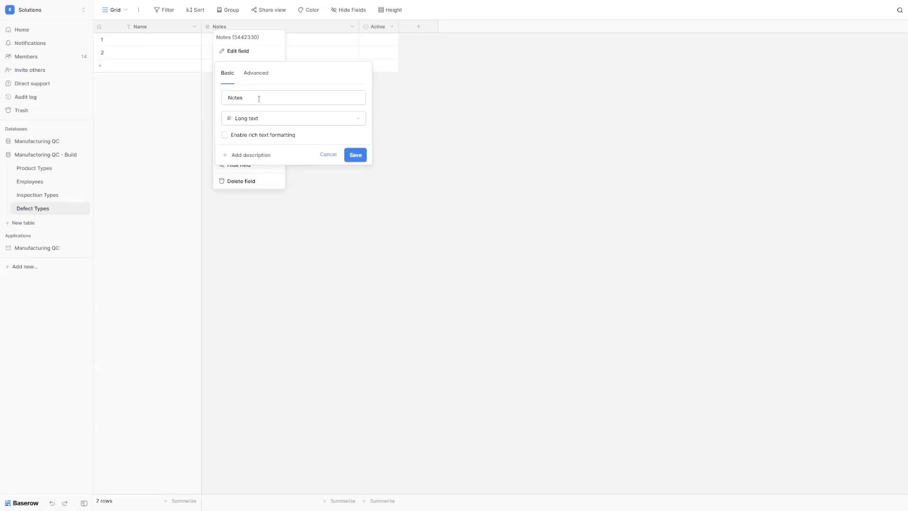
{"action": "triple_click", "coordinate": [259, 99]}
{"action": "type", "text": "Description"}
{"action": "left_click", "coordinate": [355, 155]}
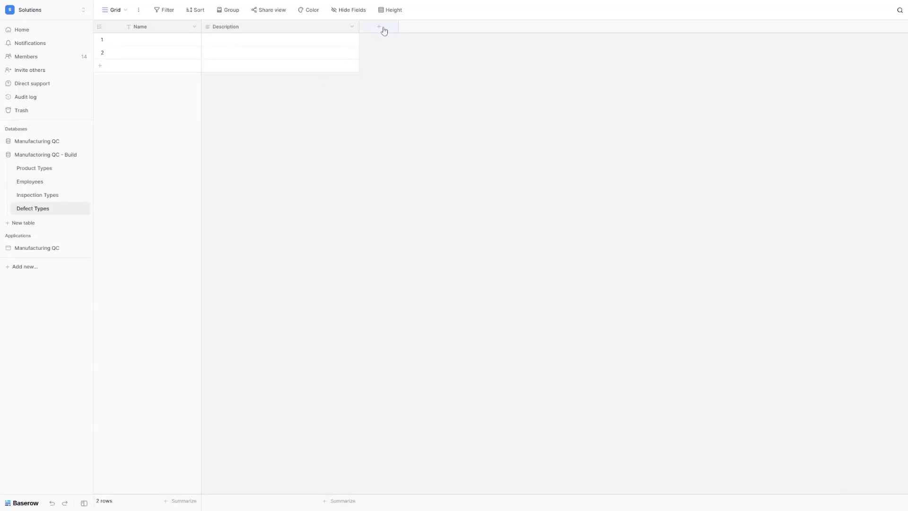
Step: Add a long text field named Standard Root Causes
{"action": "left_click", "coordinate": [379, 28]}
{"action": "left_click", "coordinate": [399, 125]}
{"action": "key", "text": "ctrl+a"}
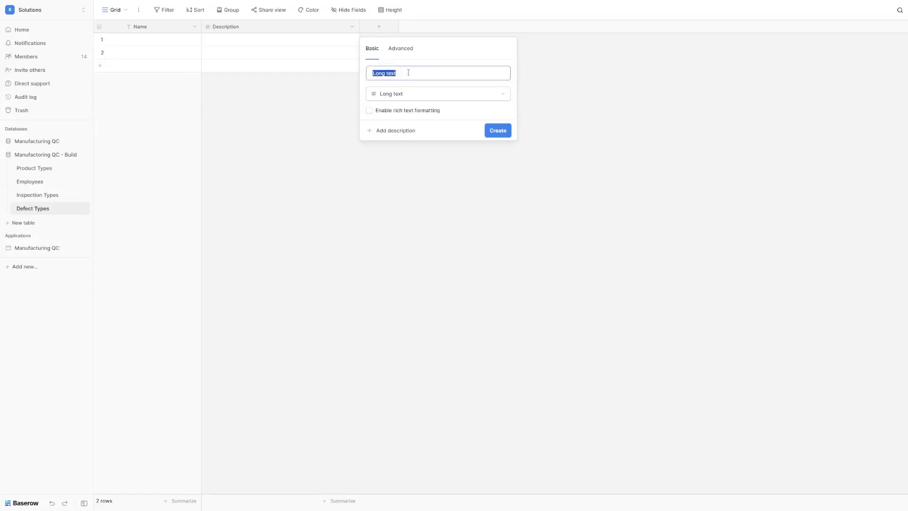
{"action": "type", "text": "Standard Root Causes"}
{"action": "left_click", "coordinate": [498, 130]}
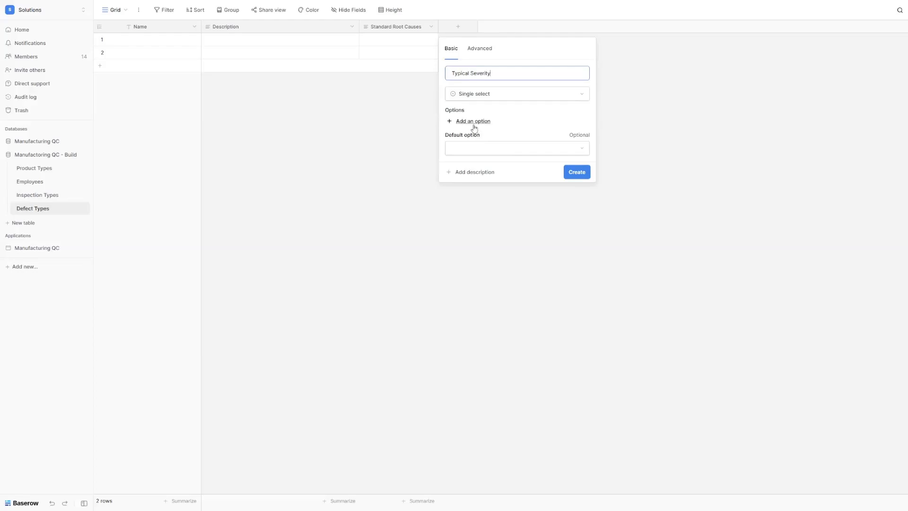
Step: Create the Typical Severity field with options Minor, Cosmetic, Major and Critical
{"action": "left_click", "coordinate": [475, 122]}
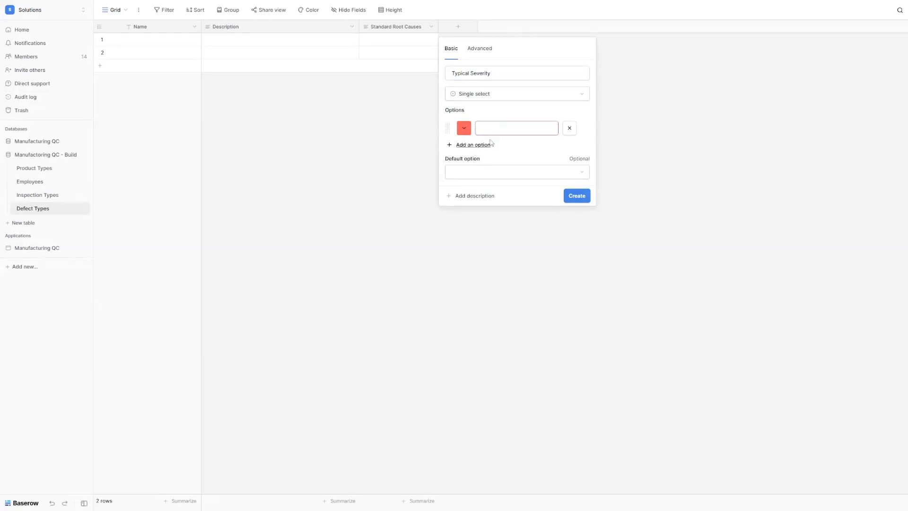
{"action": "type", "text": "Minor"}
{"action": "left_click", "coordinate": [491, 144]}
{"action": "type", "text": "Cosmetic"}
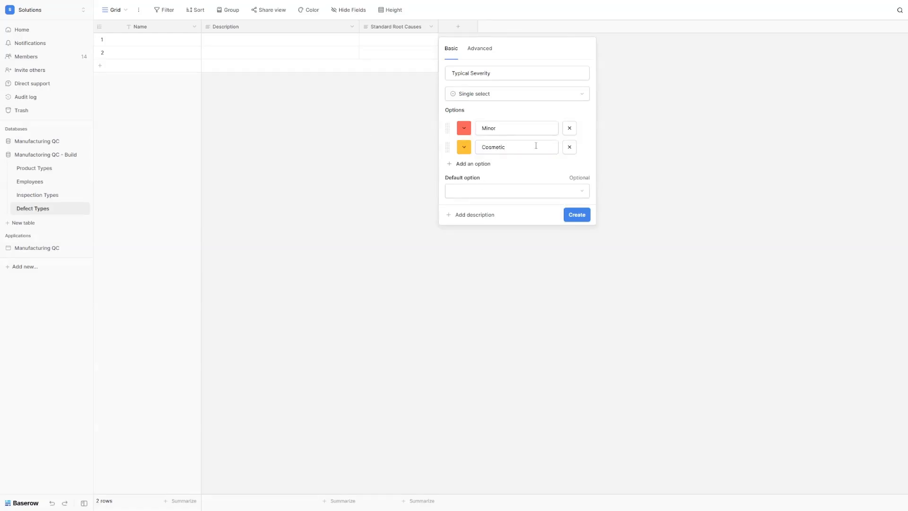
{"action": "left_click", "coordinate": [483, 164]}
{"action": "type", "text": "Major"}
{"action": "left_click", "coordinate": [481, 183]}
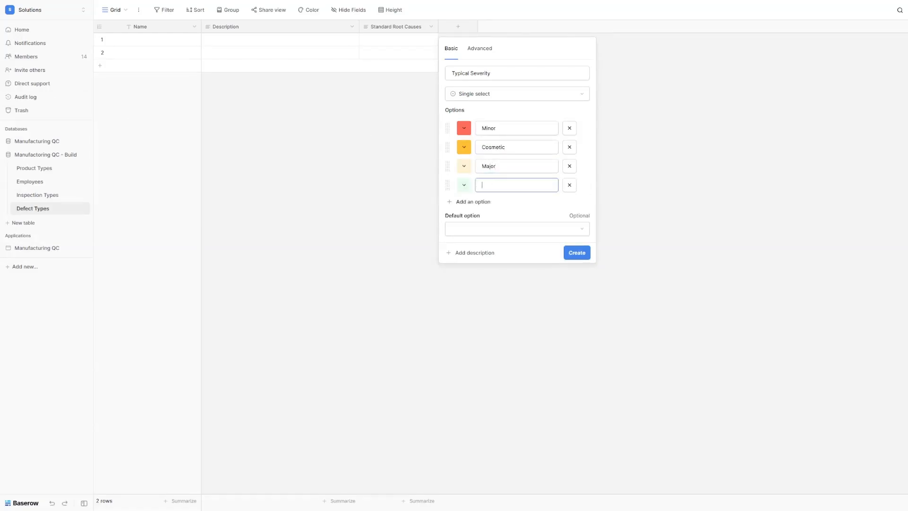
{"action": "type", "text": "Critical"}
{"action": "left_click", "coordinate": [581, 254]}
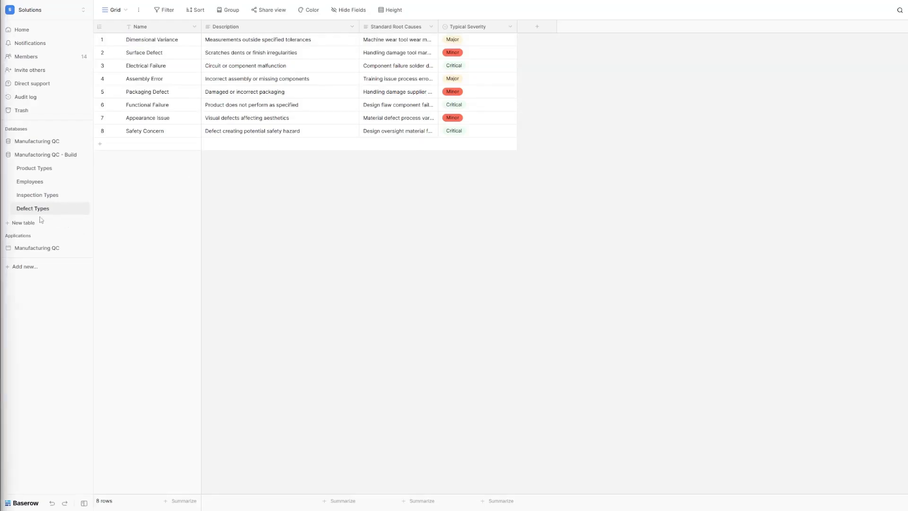
Step: Create a Production Lines table, rename Notes to Description and delete the Active column
{"action": "left_click", "coordinate": [28, 225]}
{"action": "type", "text": "Production Lines"}
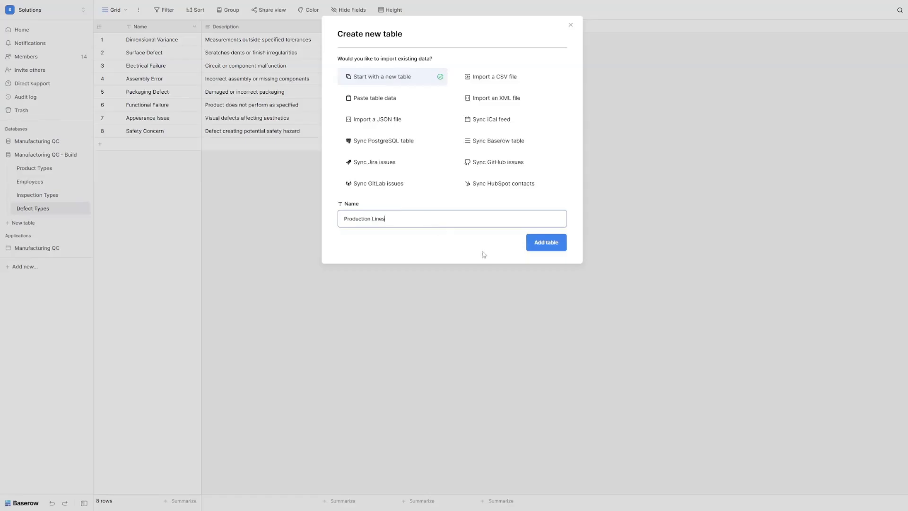
{"action": "left_click", "coordinate": [548, 250]}
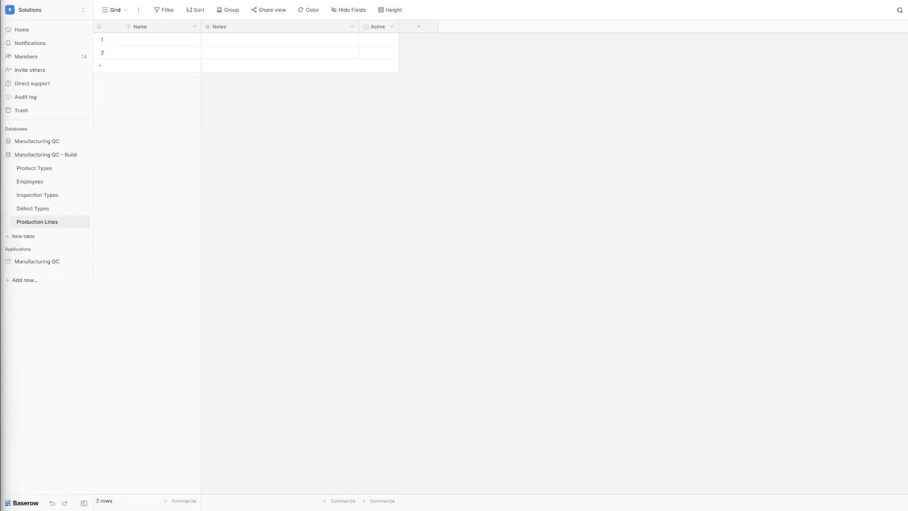
{"action": "double_click", "coordinate": [223, 27]}
{"action": "double_click", "coordinate": [249, 96]}
{"action": "type", "text": "Description"}
{"action": "left_click", "coordinate": [354, 155]}
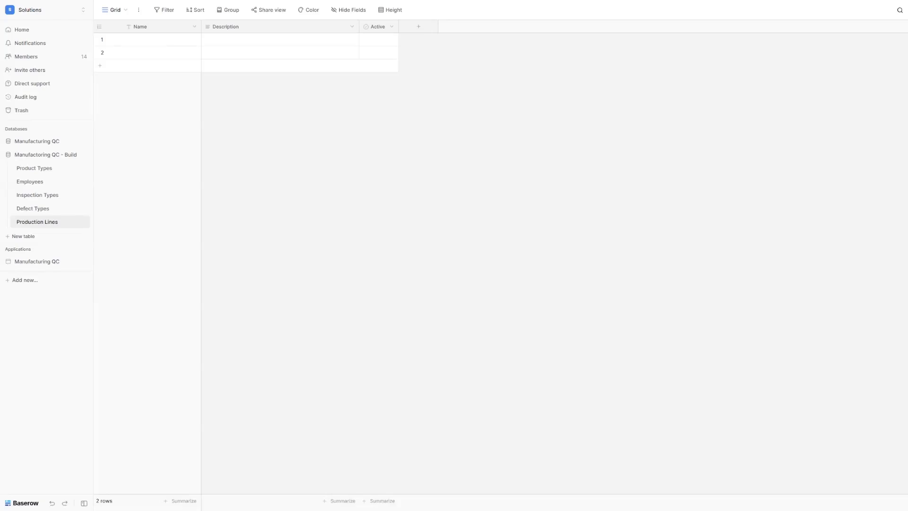
{"action": "left_click", "coordinate": [392, 26]}
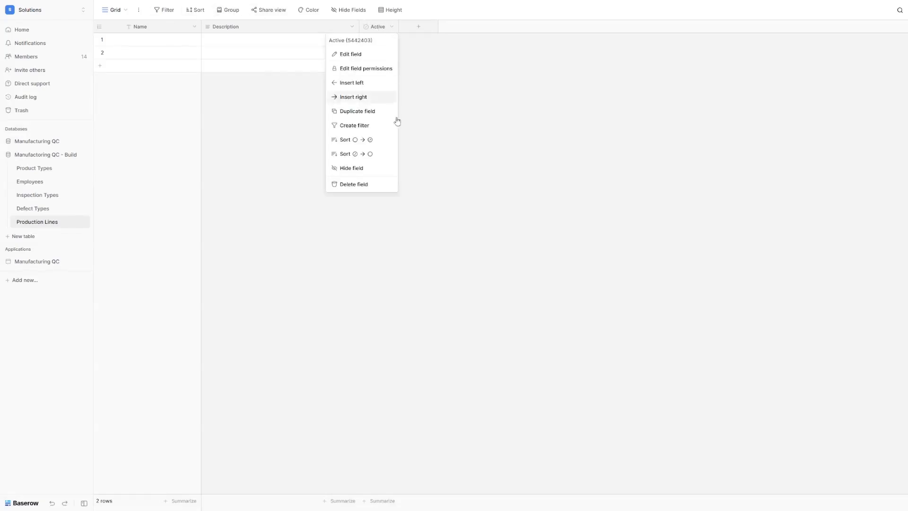
{"action": "left_click", "coordinate": [377, 189]}
Step: Add a single line text field named Location
{"action": "left_click", "coordinate": [379, 26]}
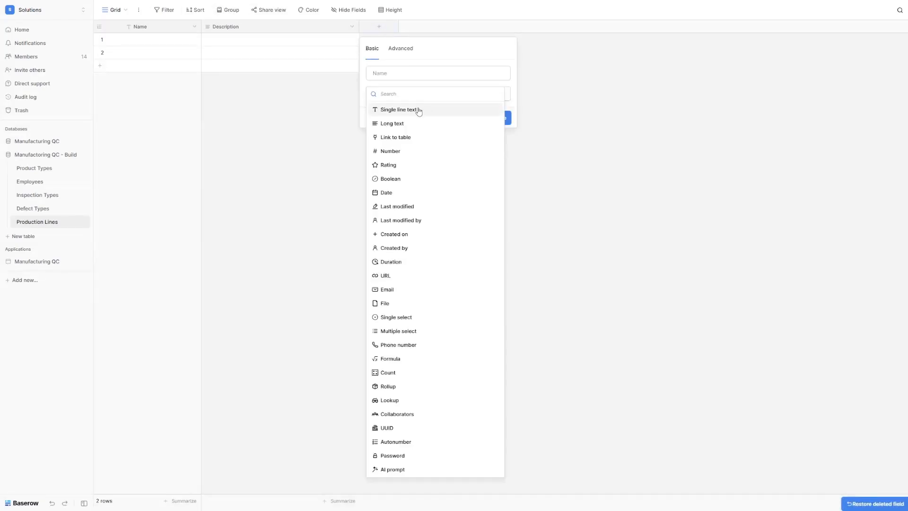
{"action": "left_click", "coordinate": [419, 109]}
{"action": "left_click", "coordinate": [403, 93]}
{"action": "left_click", "coordinate": [402, 74]}
{"action": "triple_click", "coordinate": [408, 71]}
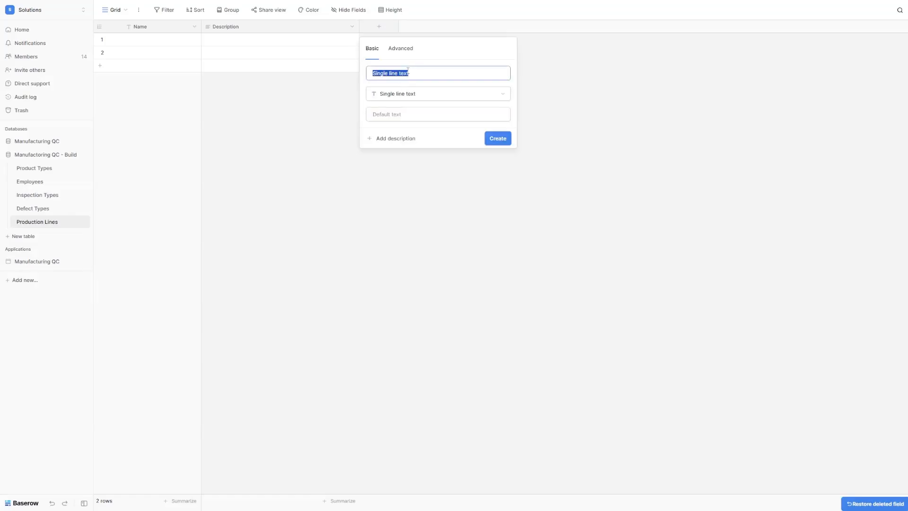
{"action": "type", "text": "Location"}
{"action": "left_click", "coordinate": [502, 140]}
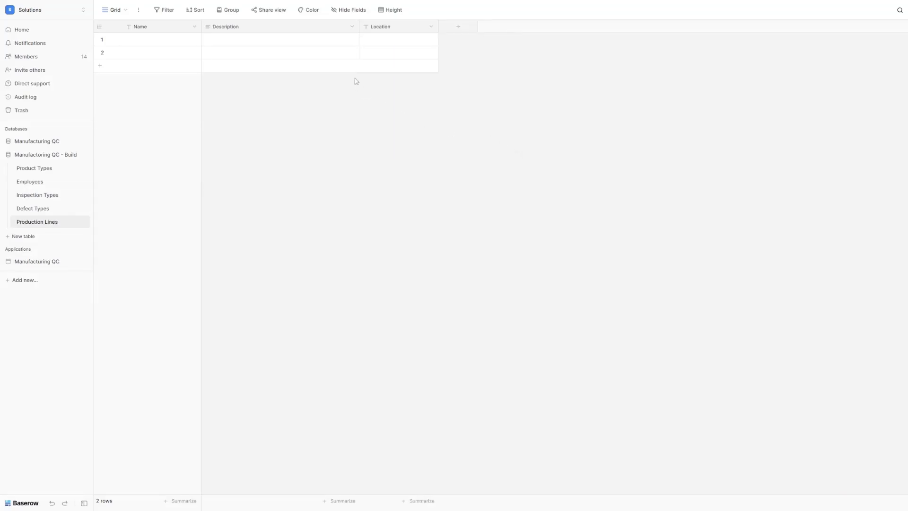
{"action": "left_click", "coordinate": [454, 28]}
Step: Create a number field named Capacity
{"action": "left_click", "coordinate": [484, 150]}
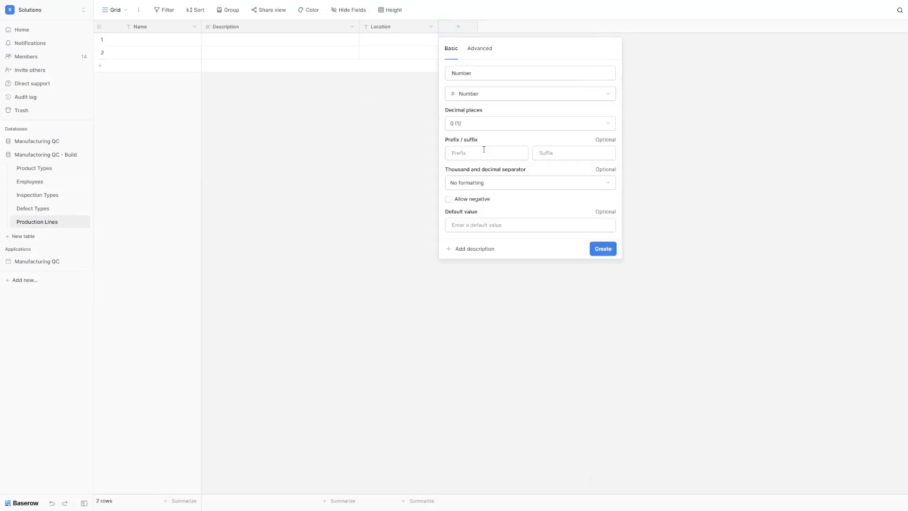
{"action": "double_click", "coordinate": [490, 73]}
{"action": "type", "text": "Capacity"}
{"action": "key", "text": "Return"}
Step: Add a Status single select field with options Active and Inactive
{"action": "left_click", "coordinate": [532, 31]}
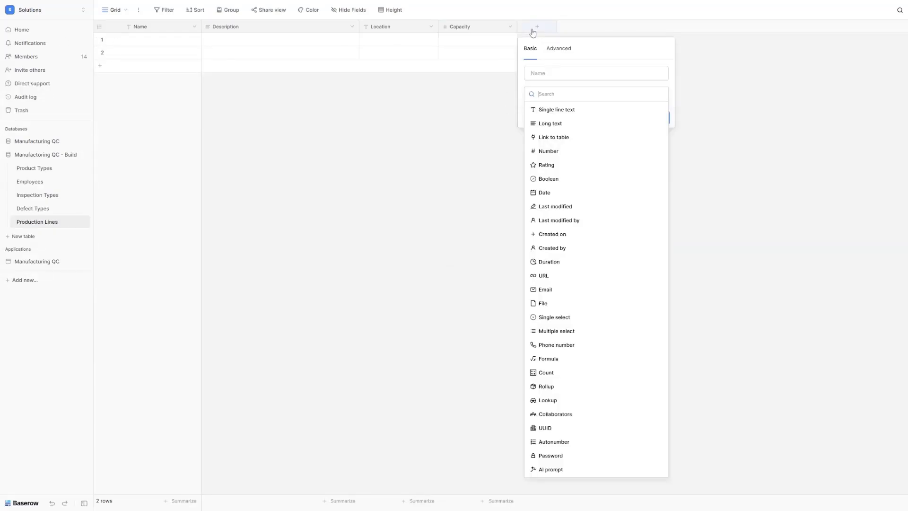
{"action": "type", "text": "single"}
{"action": "left_click", "coordinate": [555, 123]}
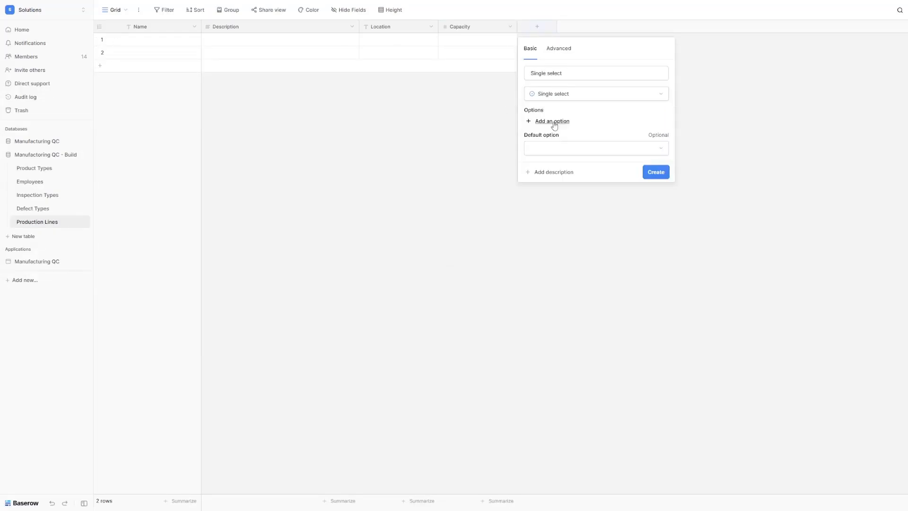
{"action": "triple_click", "coordinate": [546, 73]}
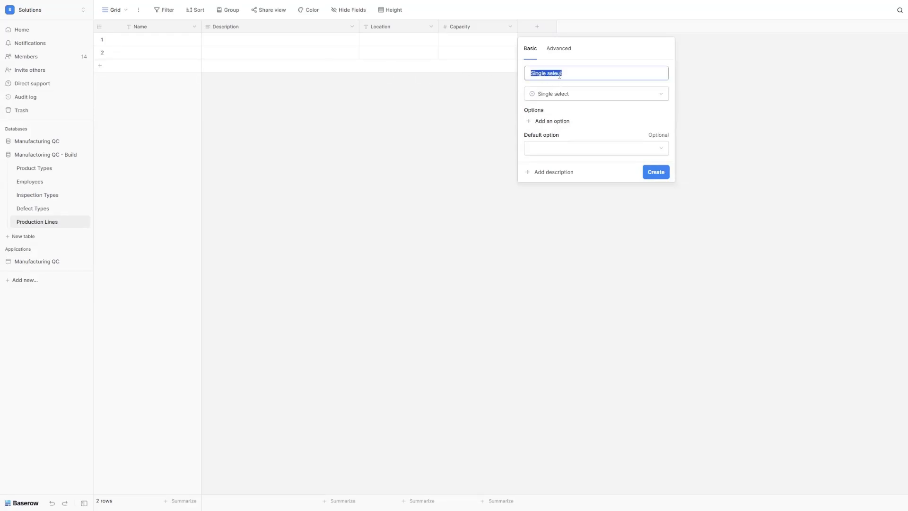
{"action": "type", "text": "Status"}
{"action": "left_click", "coordinate": [553, 121]}
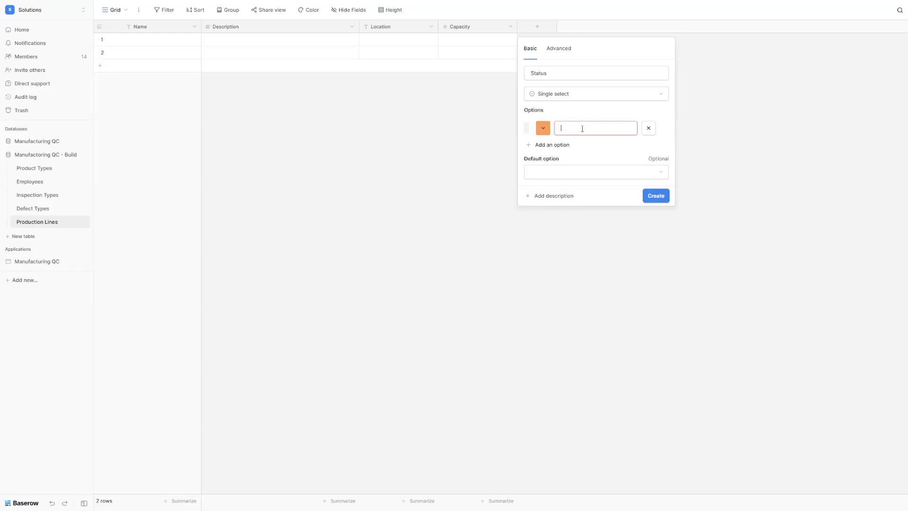
{"action": "type", "text": "Active"}
{"action": "left_click", "coordinate": [562, 144]}
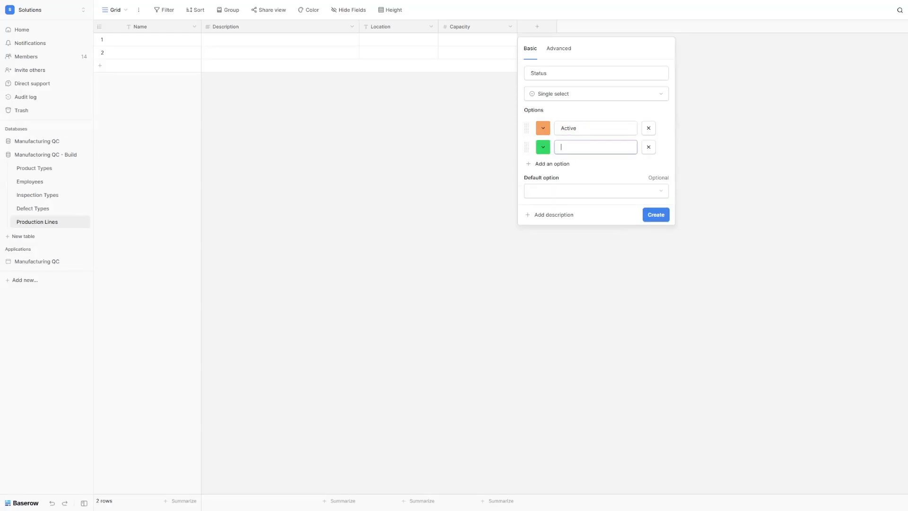
{"action": "type", "text": "Inactive"}
{"action": "left_click", "coordinate": [569, 166]}
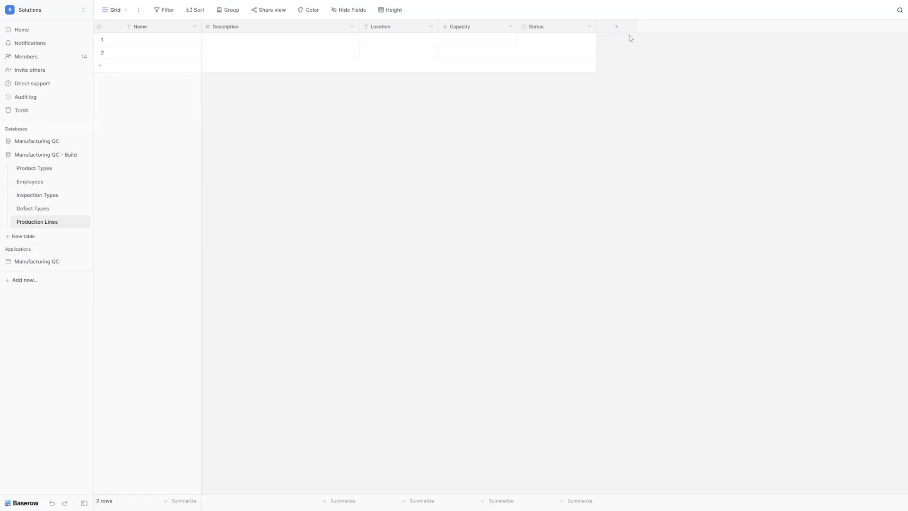
Step: Add date fields Last Maintenance and Next Maintenance
{"action": "left_click", "coordinate": [617, 27]}
{"action": "type", "text": "date"}
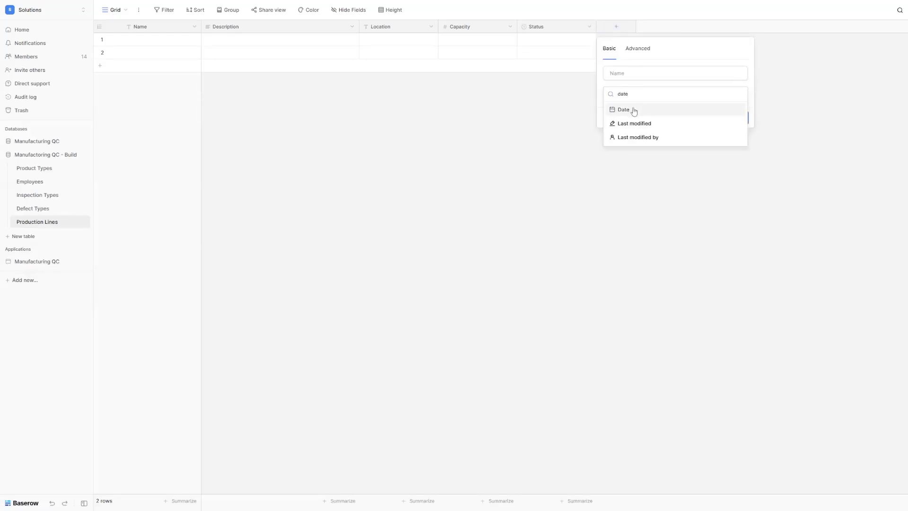
{"action": "left_click", "coordinate": [635, 111]}
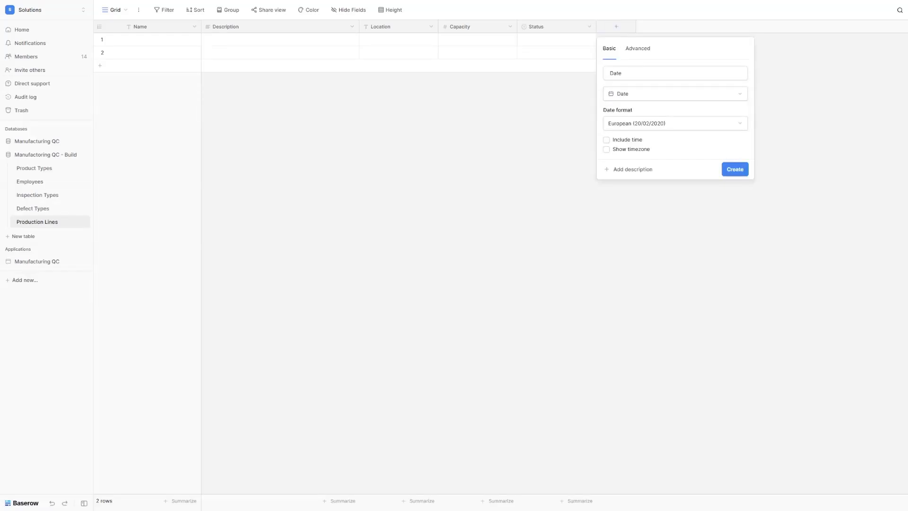
{"action": "double_click", "coordinate": [685, 70]}
{"action": "type", "text": "Last Maintenance"}
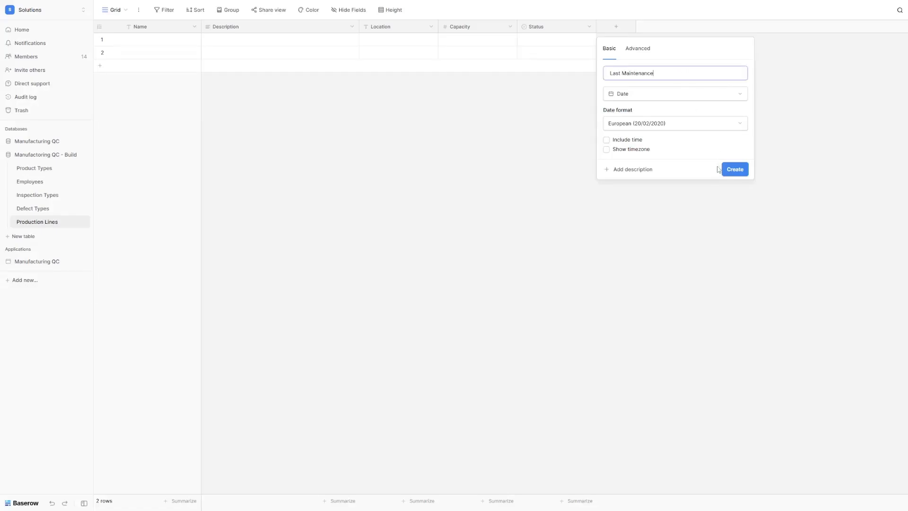
{"action": "left_click", "coordinate": [735, 170]}
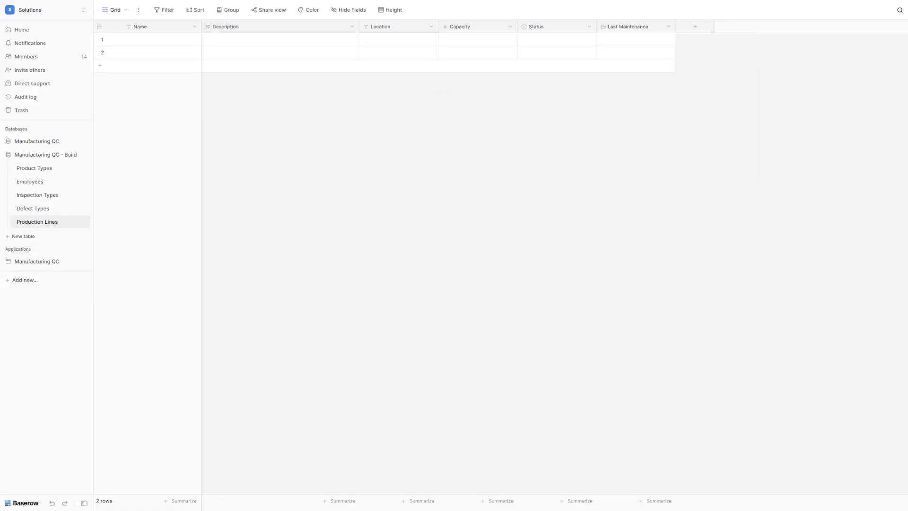
{"action": "left_click", "coordinate": [695, 26]}
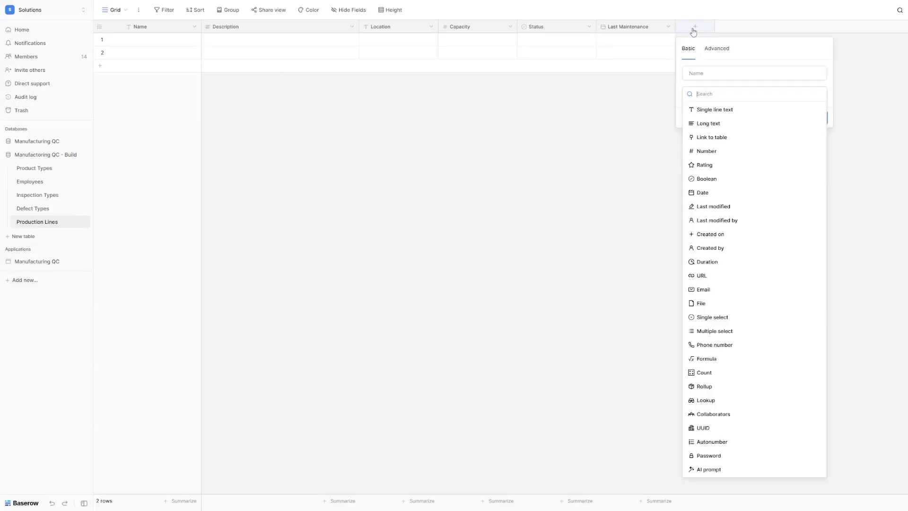
{"action": "type", "text": "date"}
{"action": "left_click", "coordinate": [712, 109]}
{"action": "left_click", "coordinate": [711, 73]}
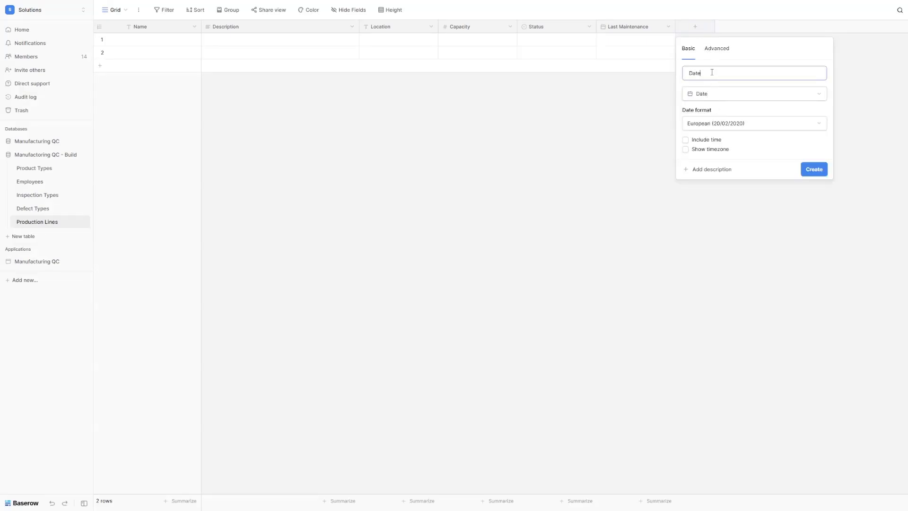
{"action": "type", "text": "Next Maintenance"}
{"action": "left_click", "coordinate": [814, 170]}
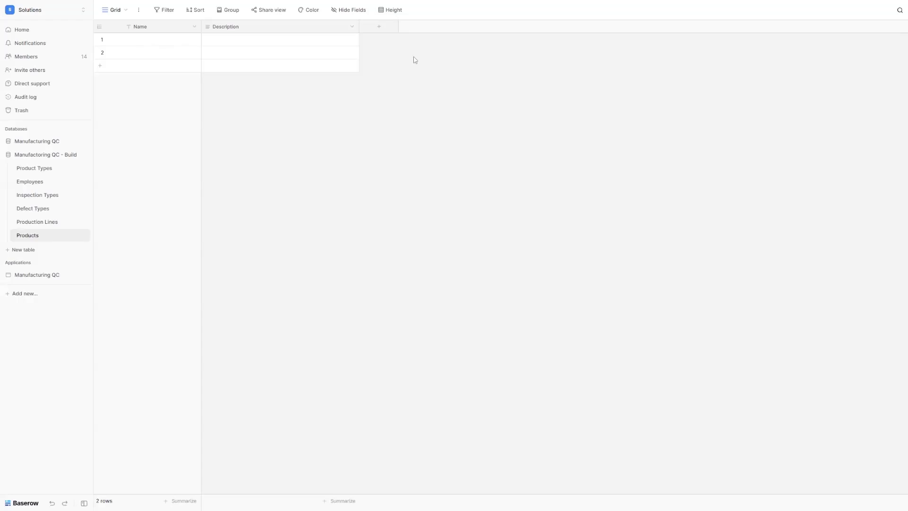
Step: Add a link-to-table field connecting Products to Product Types
{"action": "left_click", "coordinate": [374, 32]}
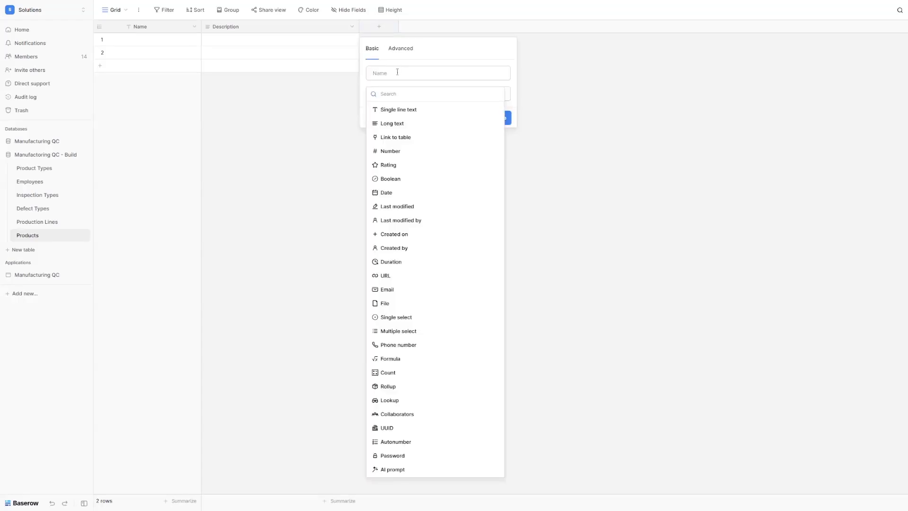
{"action": "type", "text": "link"}
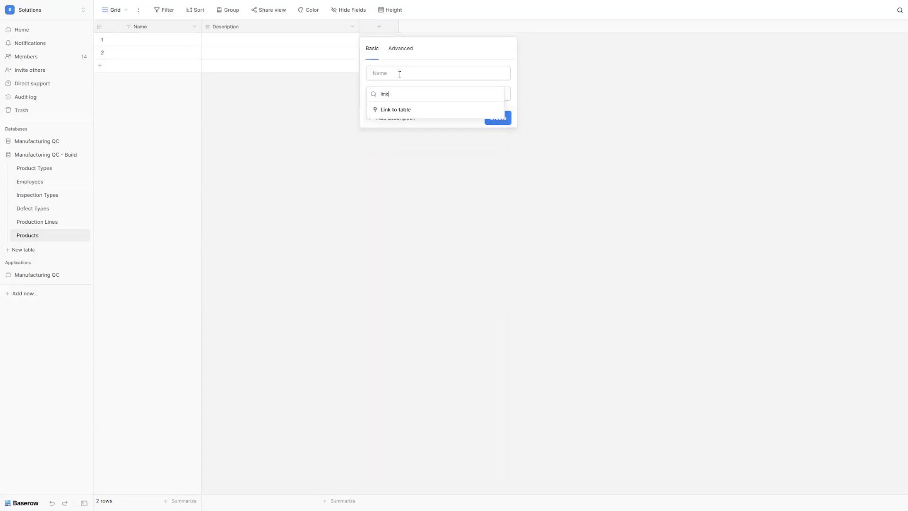
{"action": "left_click", "coordinate": [397, 110]}
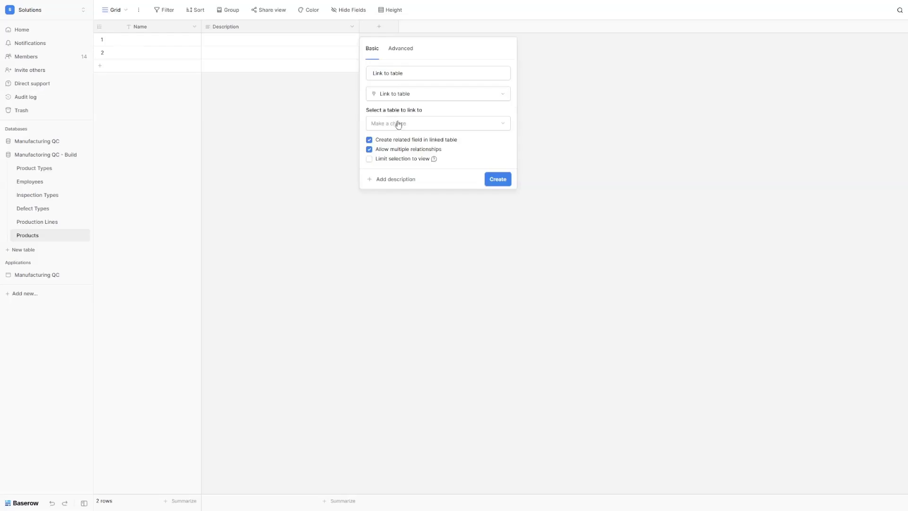
{"action": "left_click", "coordinate": [398, 124]}
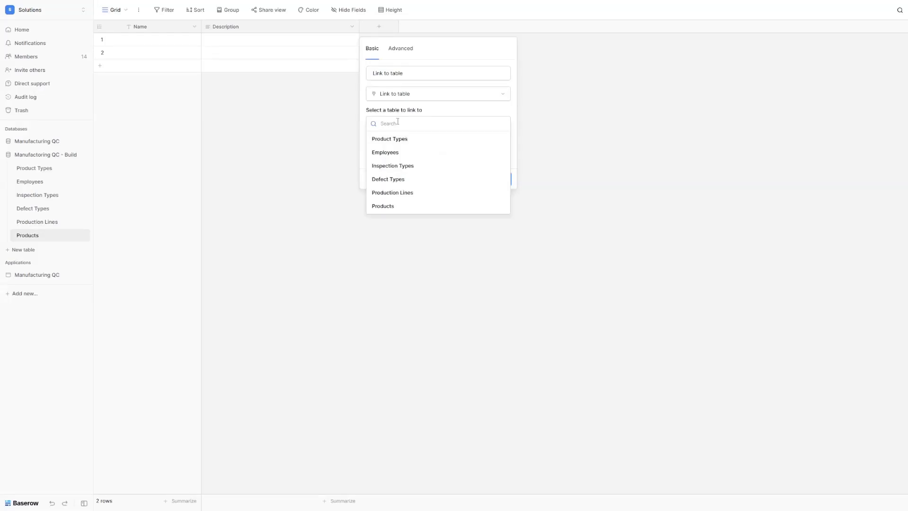
{"action": "left_click", "coordinate": [400, 140]}
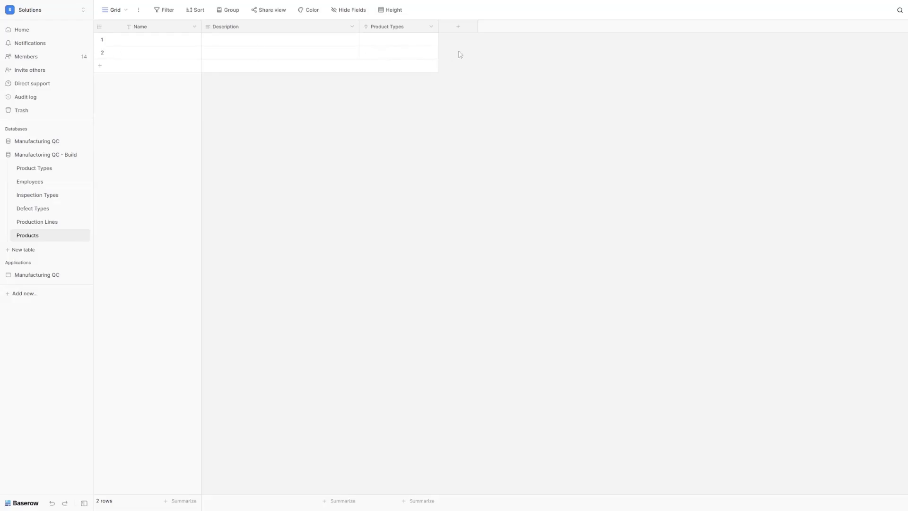
Step: Add a Quality Standards long text field and a Target Production Rate number field
{"action": "left_click", "coordinate": [449, 29]}
{"action": "left_click", "coordinate": [508, 126]}
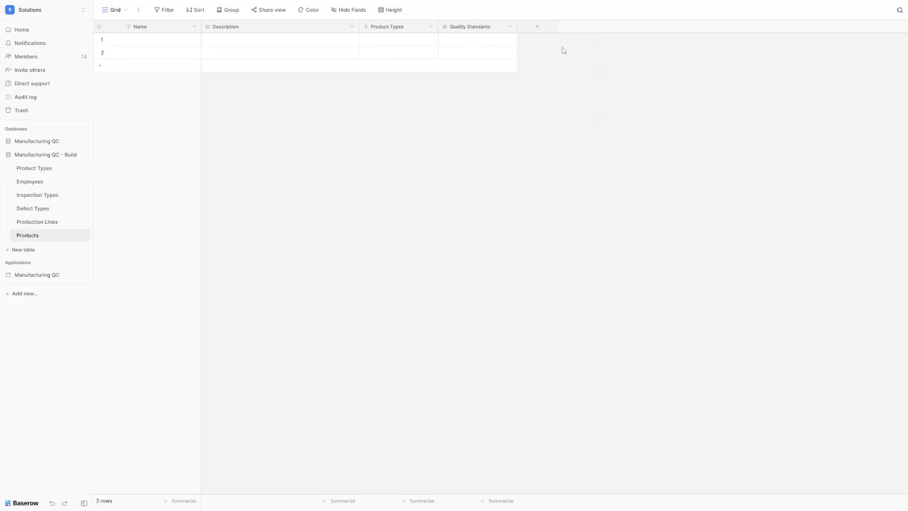
{"action": "left_click", "coordinate": [547, 27]}
{"action": "type", "text": "num"}
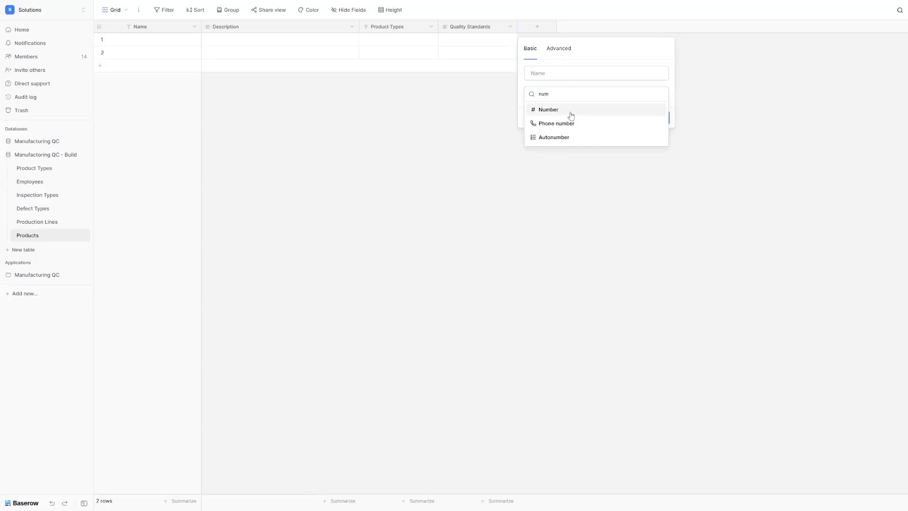
{"action": "left_click", "coordinate": [572, 113]}
{"action": "double_click", "coordinate": [555, 68]}
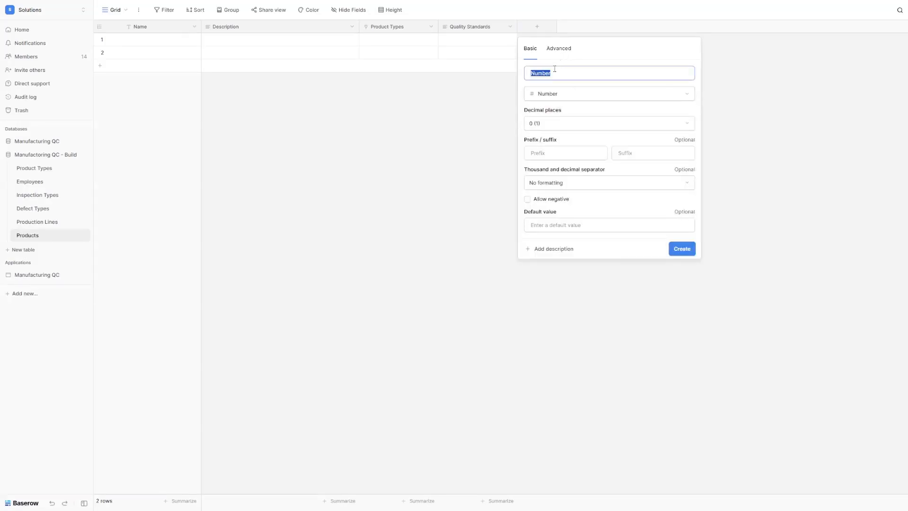
{"action": "type", "text": "Target Production Rate"}
{"action": "left_click", "coordinate": [681, 250]}
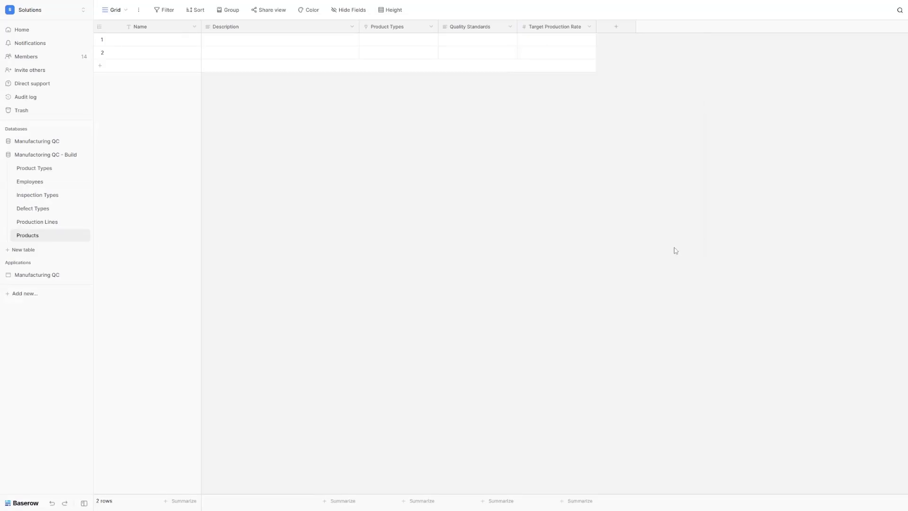
Step: Add a Created Date date field
{"action": "left_click", "coordinate": [616, 26]}
{"action": "type", "text": "date"}
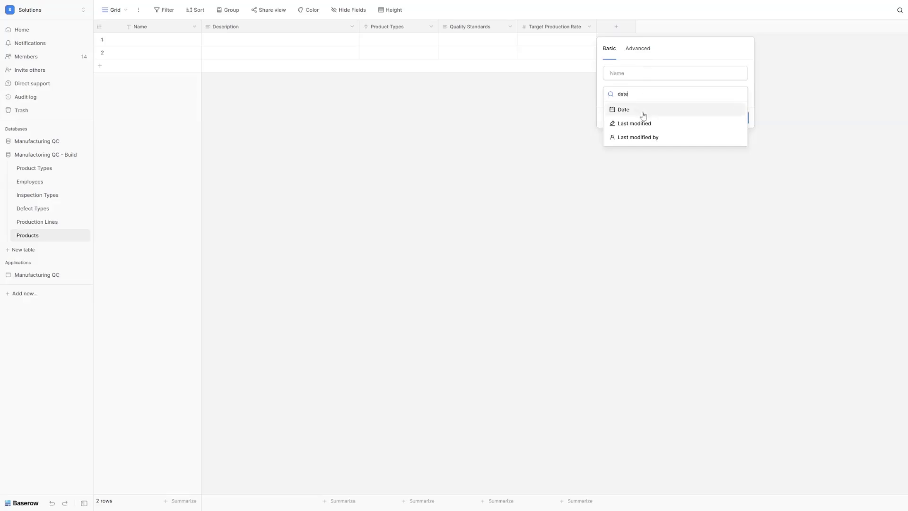
{"action": "left_click", "coordinate": [632, 111]}
{"action": "double_click", "coordinate": [634, 74]}
{"action": "type", "text": "Created Date"}
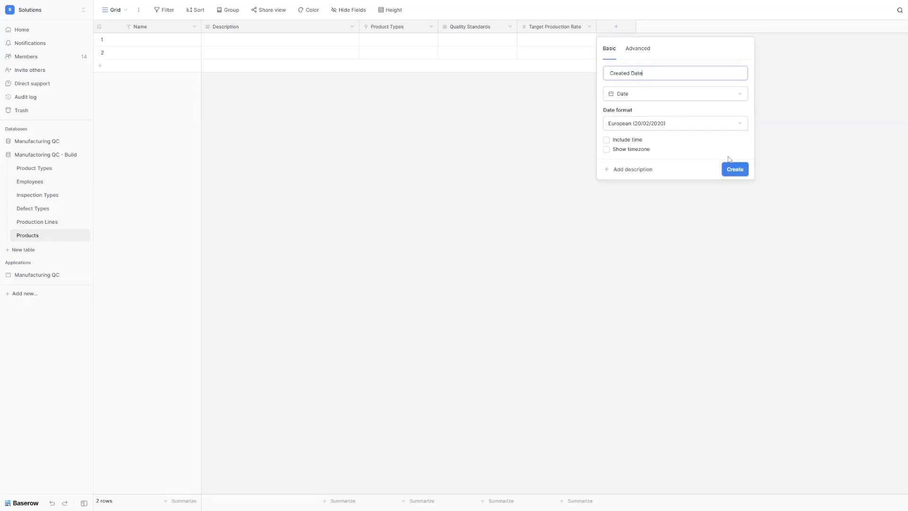
{"action": "left_click", "coordinate": [733, 169]}
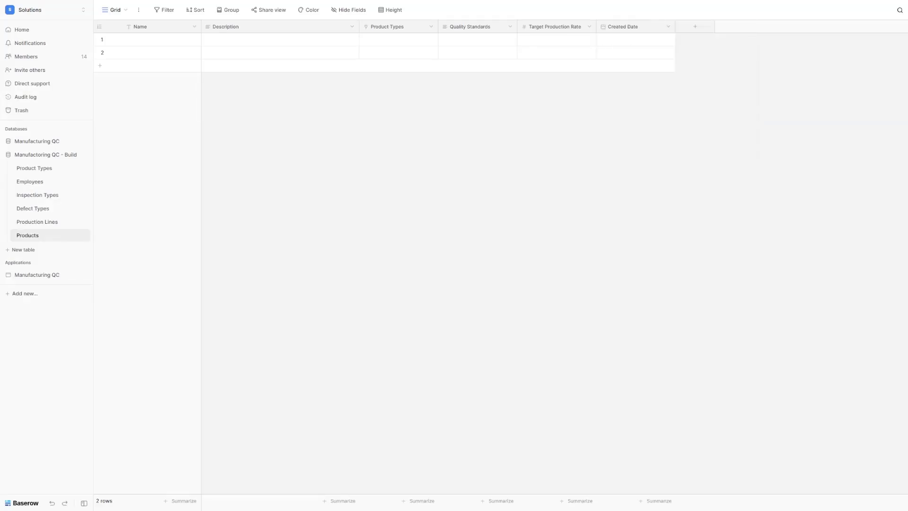
Step: Add a Status single select with choices Active and Under Development
{"action": "left_click", "coordinate": [707, 28]}
{"action": "type", "text": "s"}
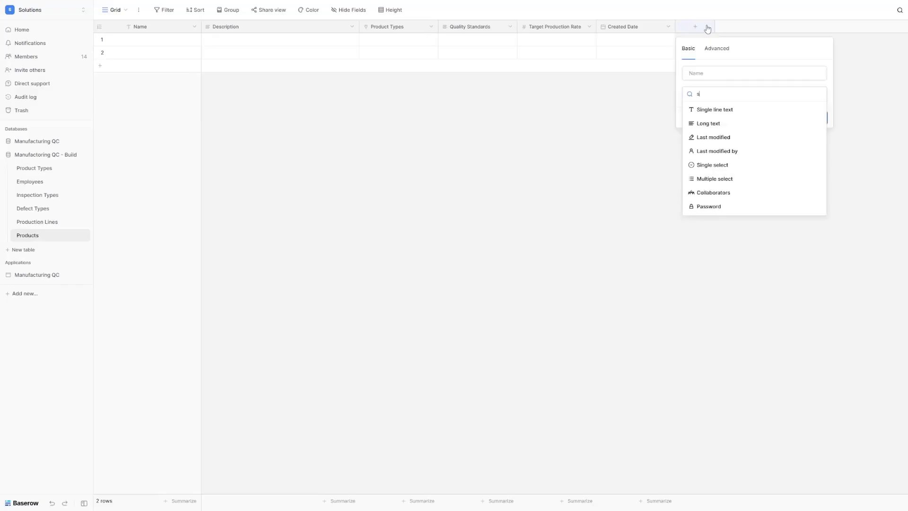
{"action": "type", "text": "in"}
{"action": "left_click", "coordinate": [736, 124]}
{"action": "triple_click", "coordinate": [726, 75]}
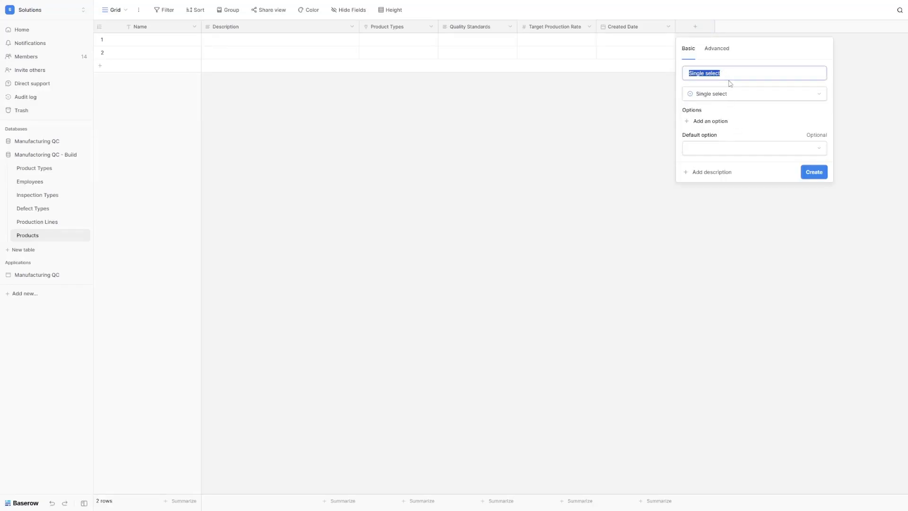
{"action": "type", "text": "Status"}
{"action": "left_click", "coordinate": [717, 121]}
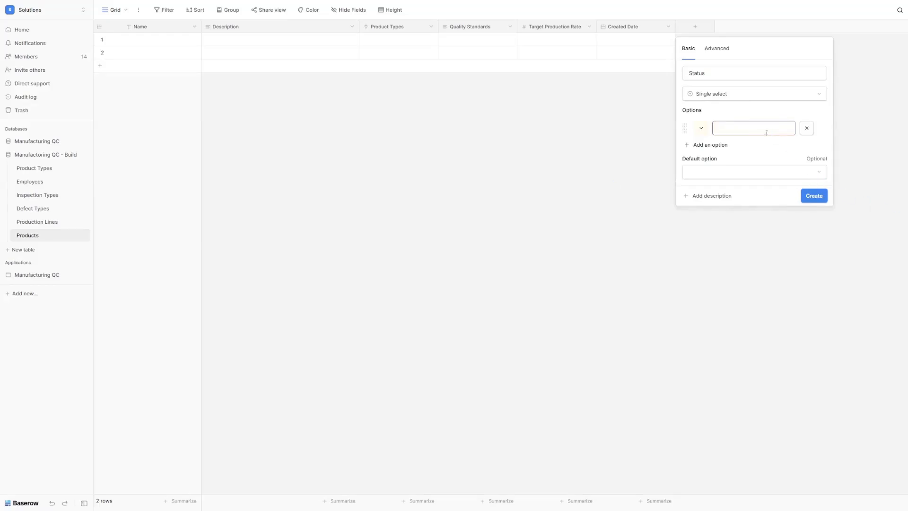
{"action": "type", "text": "Active"}
{"action": "left_click", "coordinate": [710, 145]}
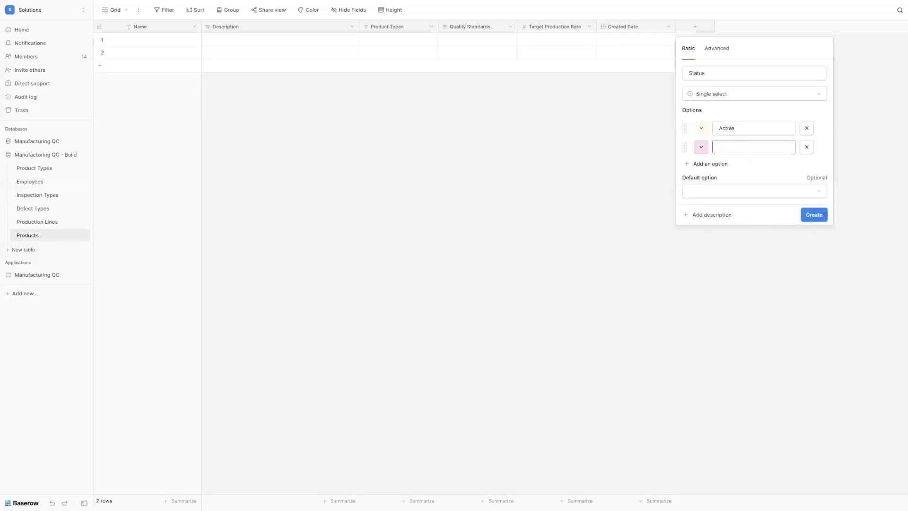
{"action": "type", "text": "Under Development"}
{"action": "left_click", "coordinate": [710, 164]}
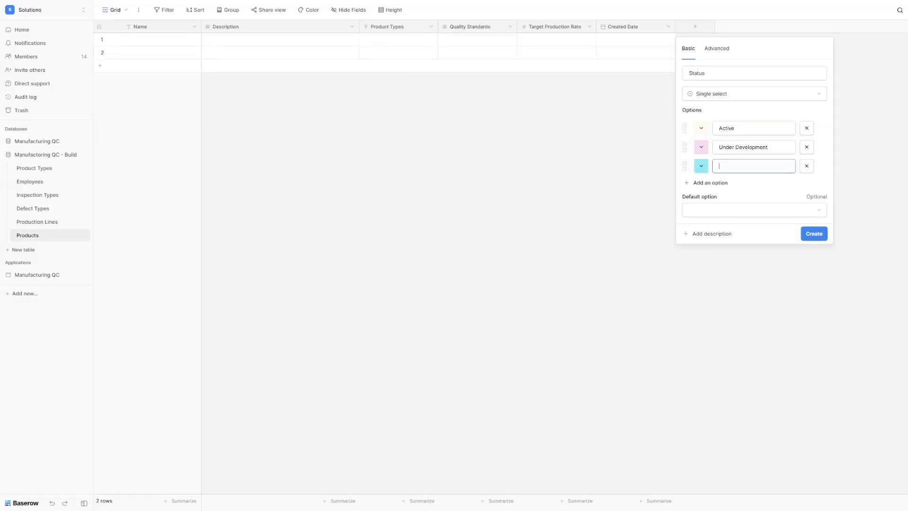
{"action": "left_click", "coordinate": [754, 169]}
{"action": "key", "text": "ctrl+v"}
{"action": "left_click", "coordinate": [814, 233]}
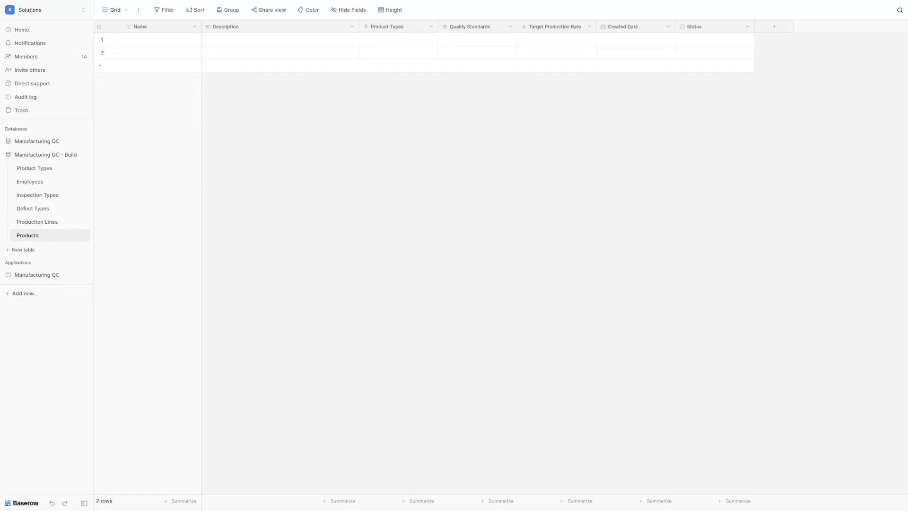
Step: Add a link-to-table field named Responsible Engineer pointing to the Employees table
{"action": "left_click", "coordinate": [769, 31]}
{"action": "type", "text": "link"}
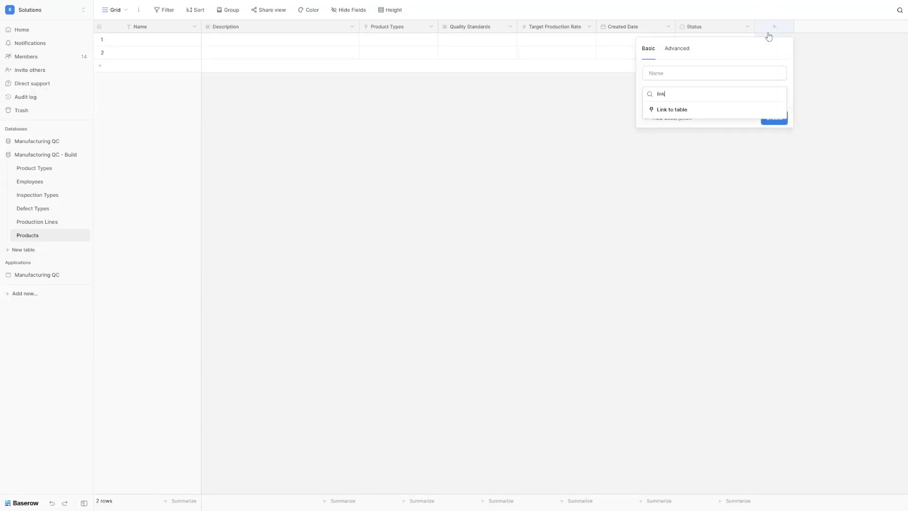
{"action": "left_click", "coordinate": [674, 112]}
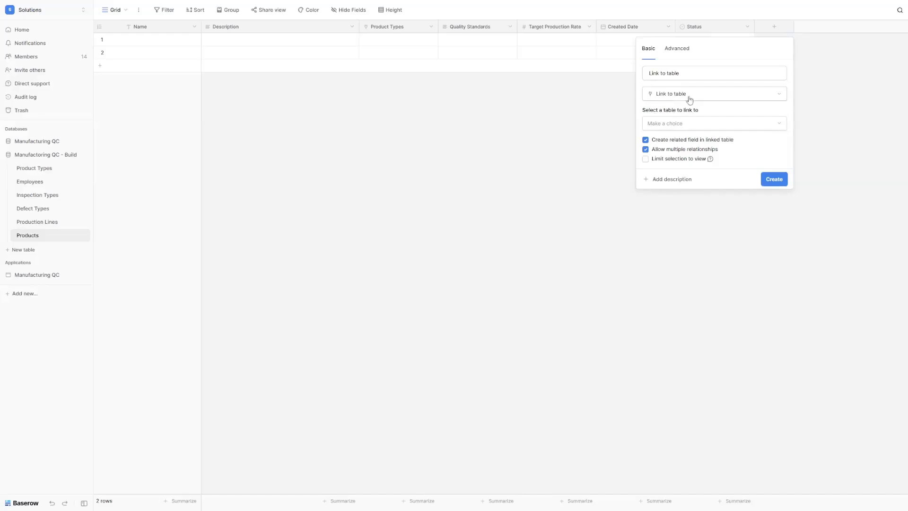
{"action": "left_click", "coordinate": [678, 72]}
{"action": "key", "text": "ctrl+a"}
{"action": "type", "text": "Responsible Engineer"}
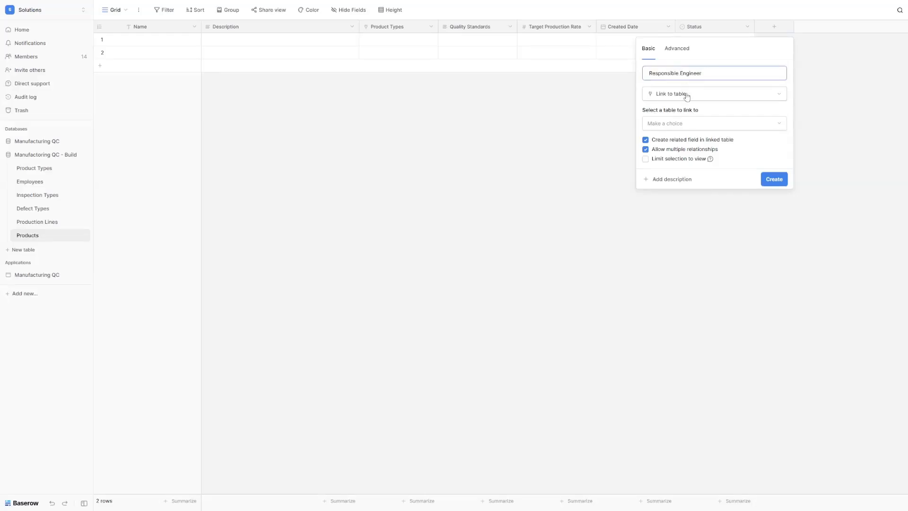
{"action": "left_click", "coordinate": [684, 125]}
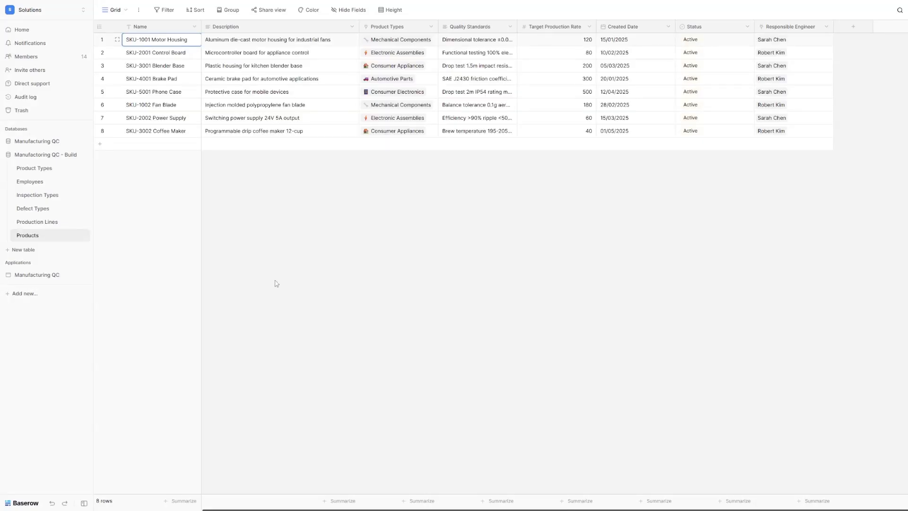
Step: Create a new table named Production Batches
{"action": "left_click", "coordinate": [27, 250]}
{"action": "type", "text": "Production Batches"}
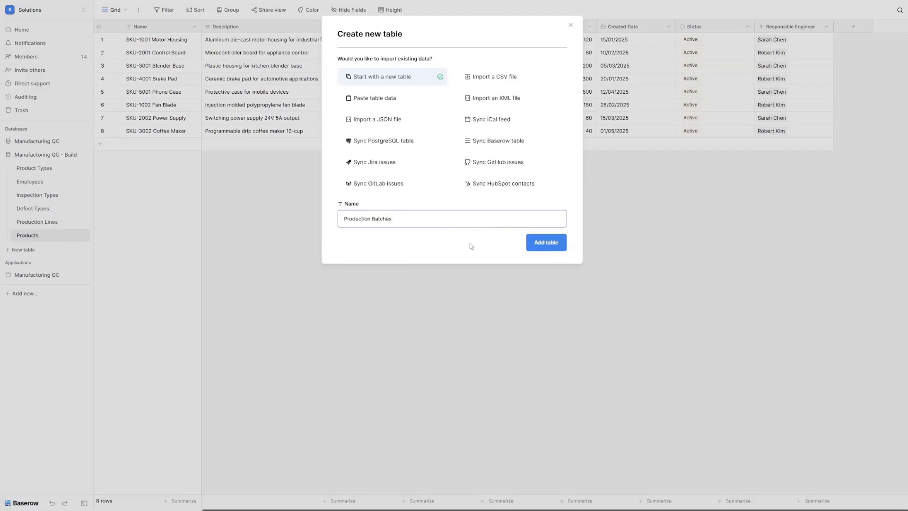
{"action": "left_click", "coordinate": [561, 245]}
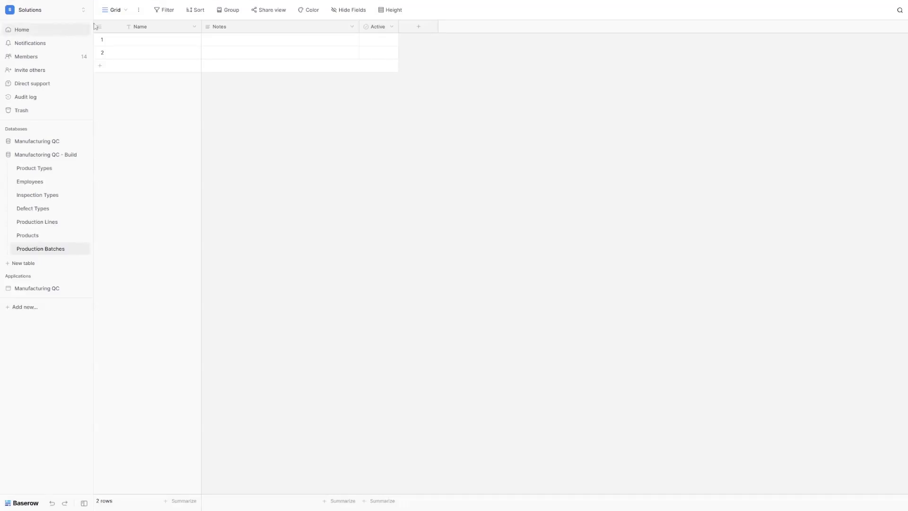
Step: Rename the table's primary field to Batch Number
{"action": "double_click", "coordinate": [141, 28]}
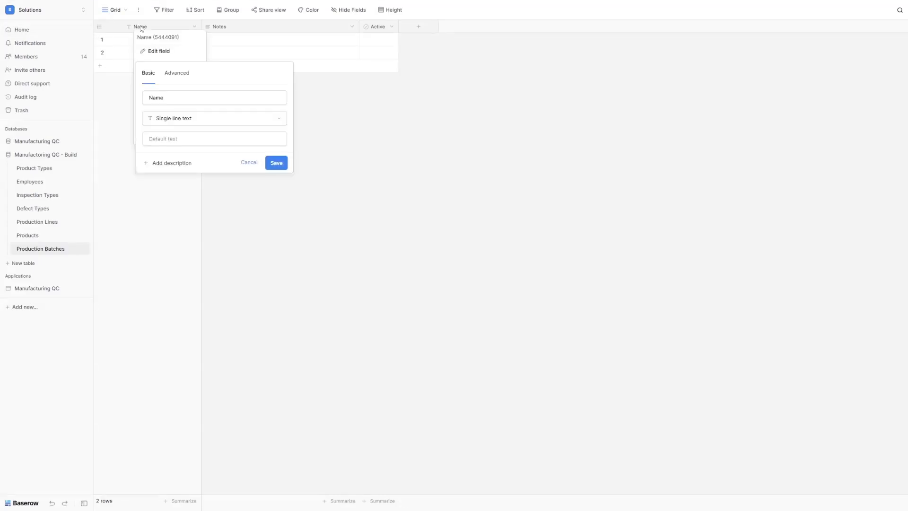
{"action": "key", "text": "ctrl+a"}
{"action": "type", "text": "Batch Number"}
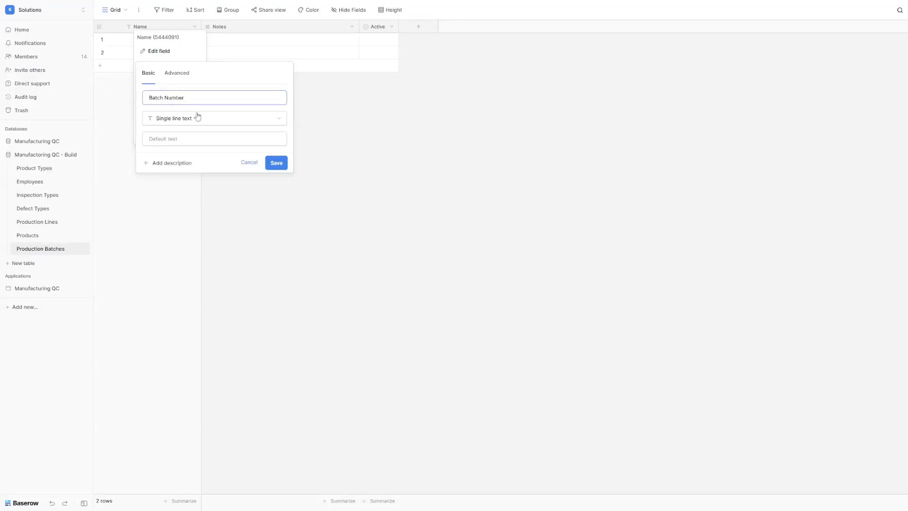
{"action": "left_click", "coordinate": [275, 164]}
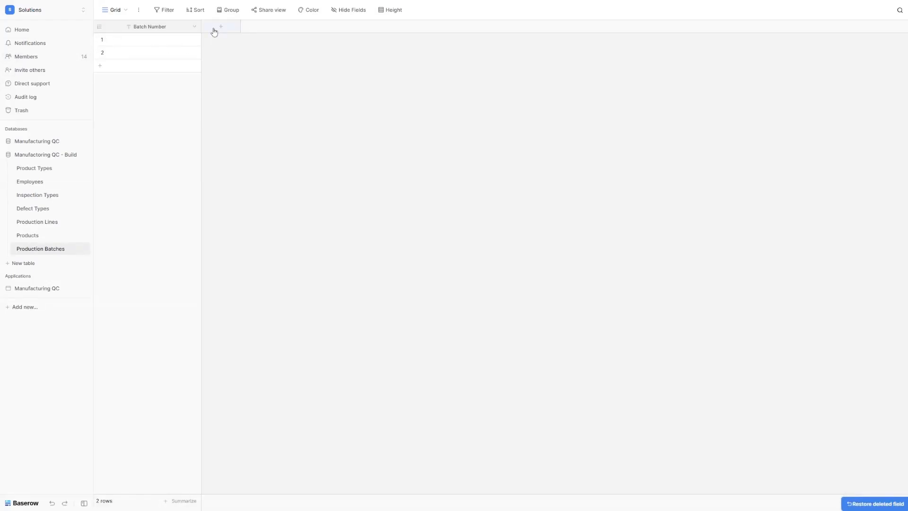
{"action": "left_click", "coordinate": [215, 32]}
Step: Add a Products link field and a Planned Quantity number field
{"action": "left_click", "coordinate": [249, 137]}
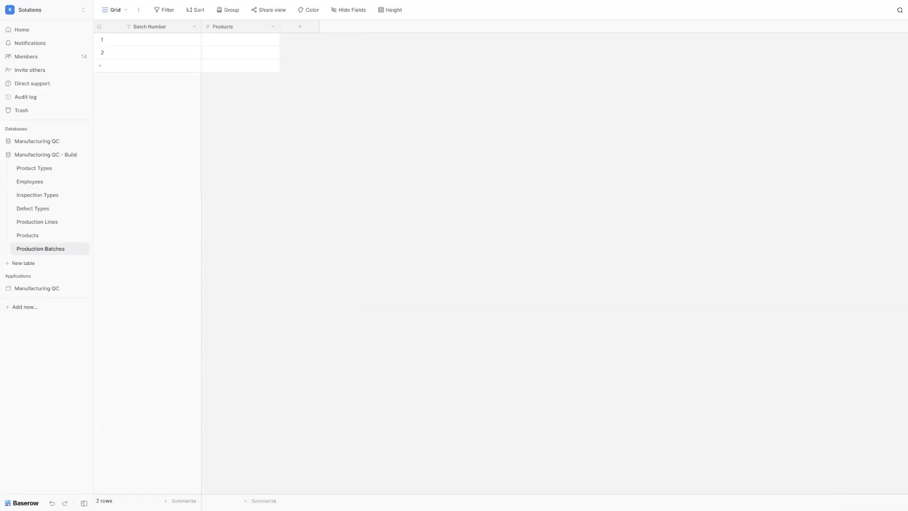
{"action": "left_click", "coordinate": [300, 26]}
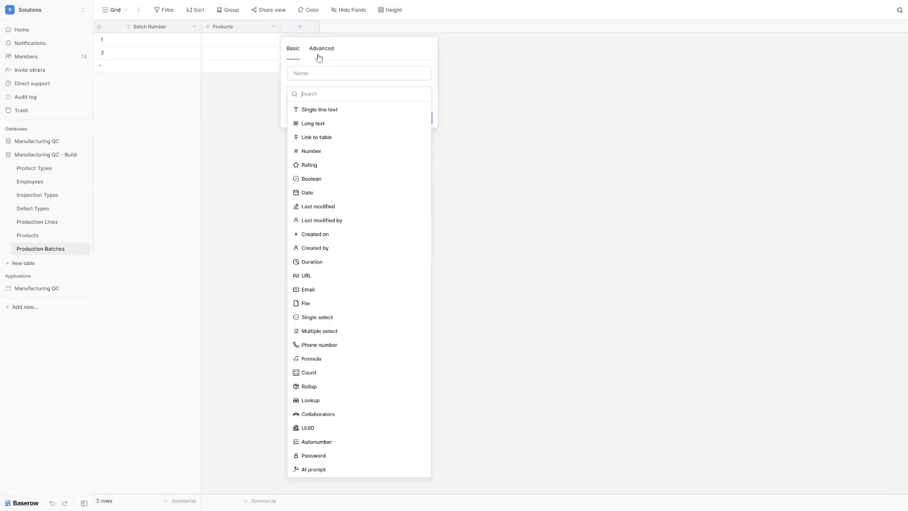
{"action": "type", "text": "numb"}
{"action": "left_click", "coordinate": [322, 109]}
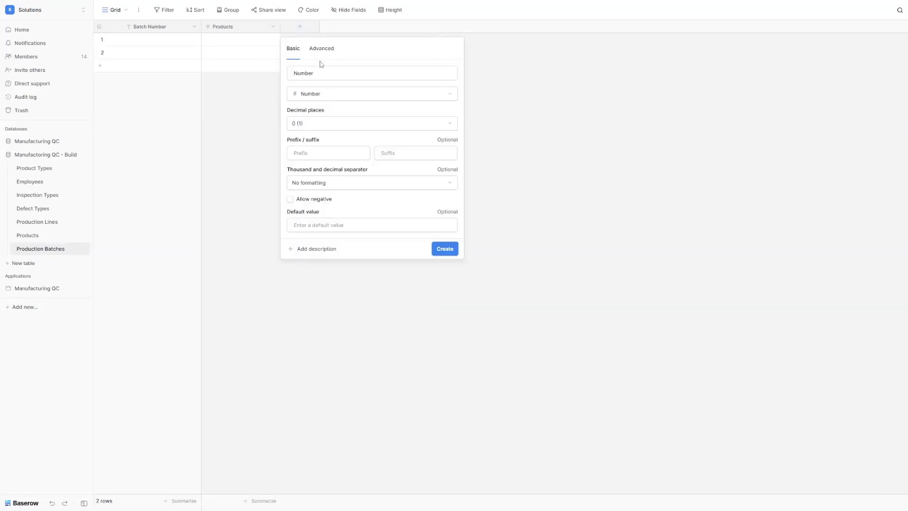
{"action": "double_click", "coordinate": [321, 69]}
{"action": "type", "text": "Planned Quantity"}
{"action": "left_click", "coordinate": [442, 249]}
Step: Add an Actual Quantity number field
{"action": "left_click", "coordinate": [379, 26]}
{"action": "type", "text": "numb"}
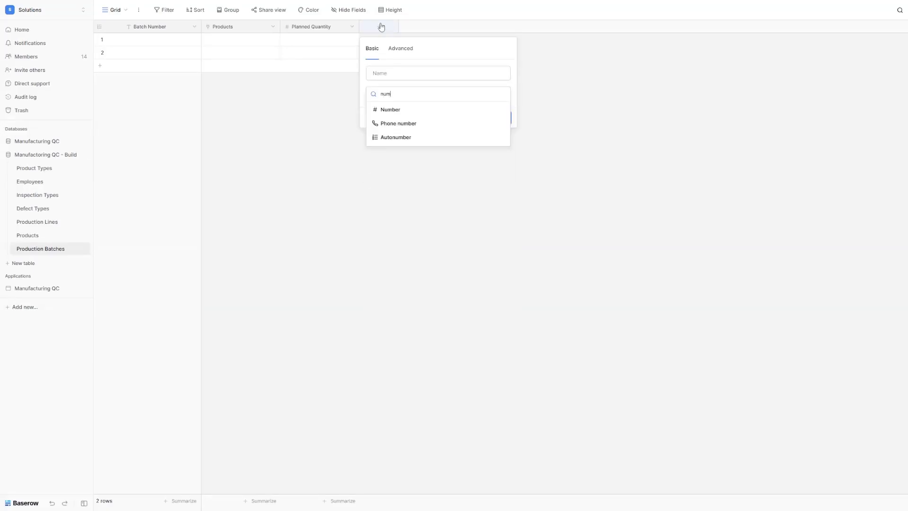
{"action": "left_click", "coordinate": [437, 112]}
{"action": "double_click", "coordinate": [412, 73]}
{"action": "type", "text": "Actual Quantity"}
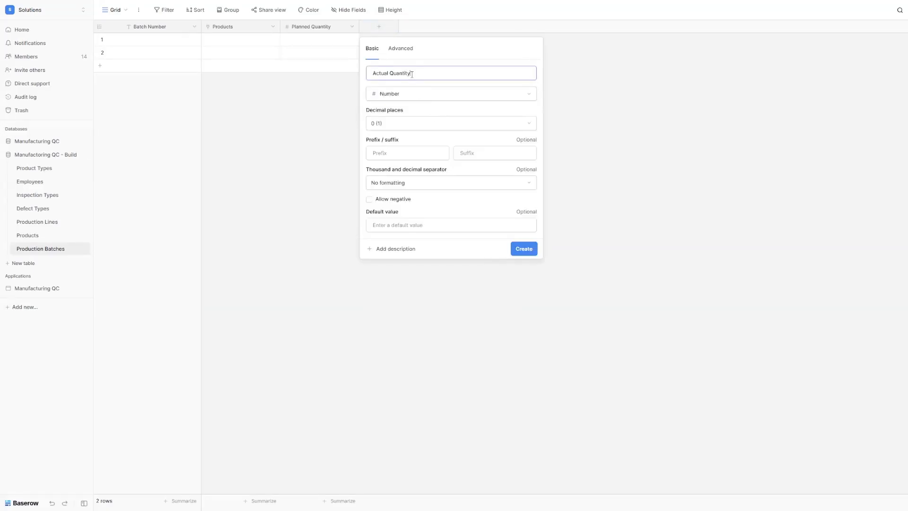
{"action": "left_click", "coordinate": [516, 250]}
Step: Add a Start Date date field
{"action": "left_click", "coordinate": [458, 26]}
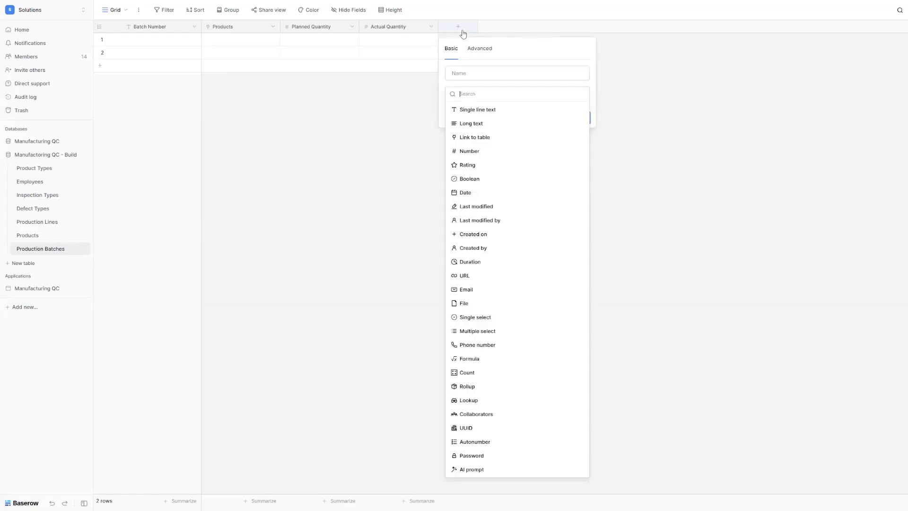
{"action": "type", "text": "date"}
{"action": "left_click", "coordinate": [482, 109]}
{"action": "double_click", "coordinate": [478, 73]}
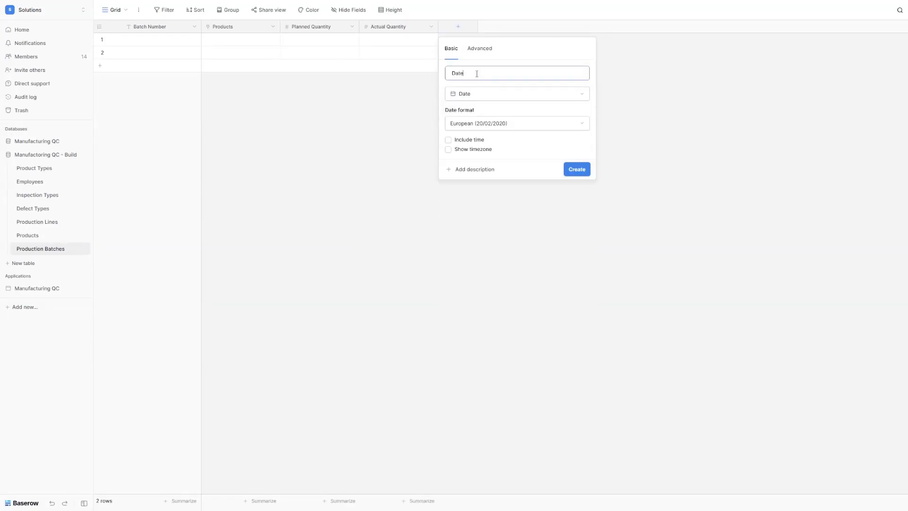
{"action": "type", "text": "Start Date"}
{"action": "left_click", "coordinate": [577, 169]}
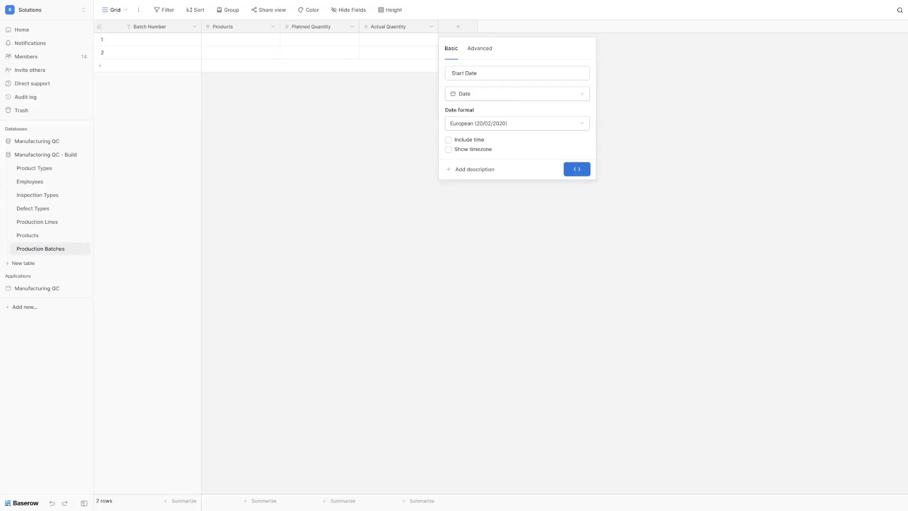
{"action": "left_click", "coordinate": [537, 28]}
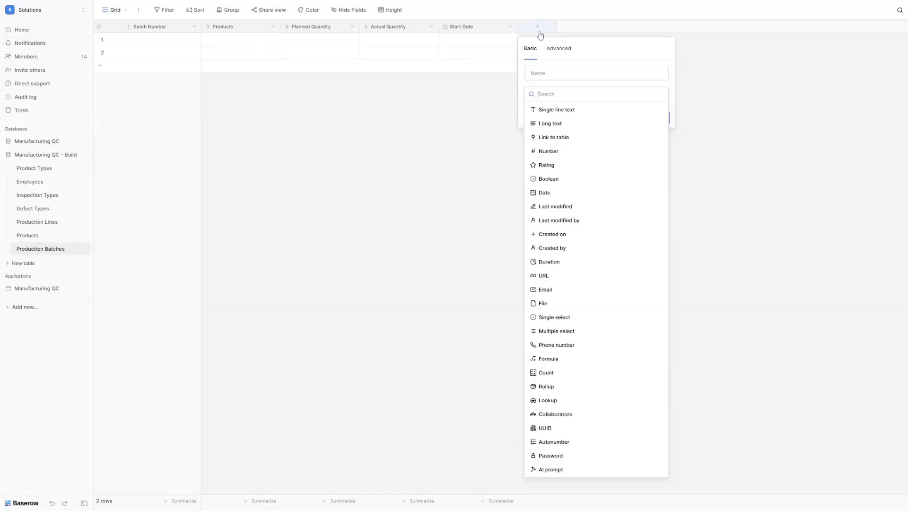
{"action": "type", "text": "date"}
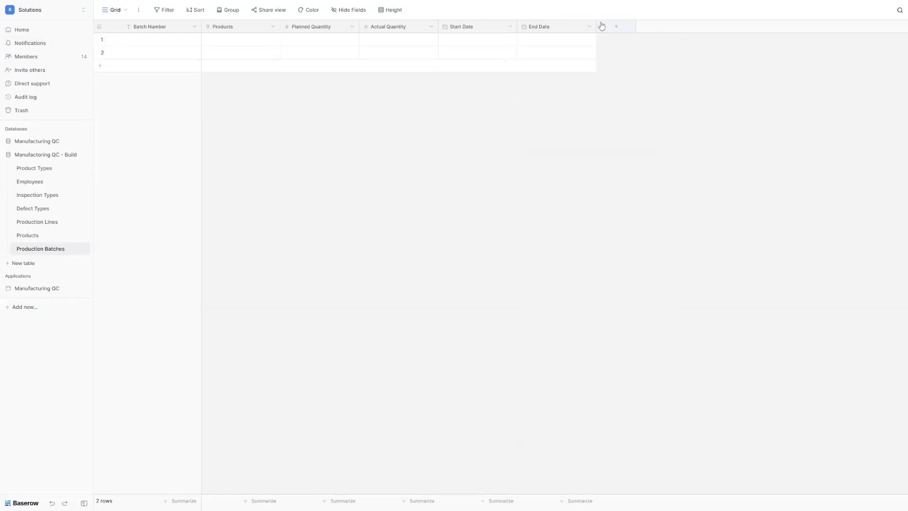
Step: Add a link field to the Production Lines table
{"action": "left_click", "coordinate": [606, 28]}
{"action": "type", "text": "link"}
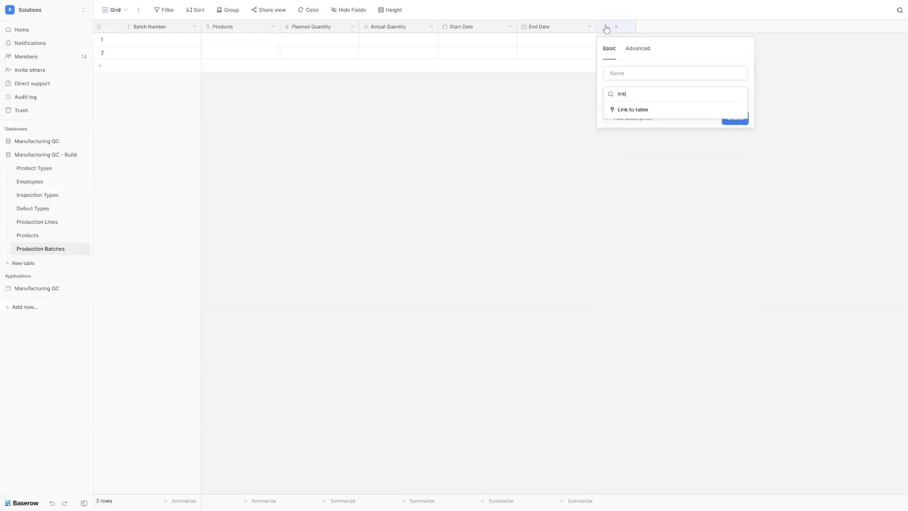
{"action": "left_click", "coordinate": [670, 114]}
{"action": "left_click", "coordinate": [643, 126]}
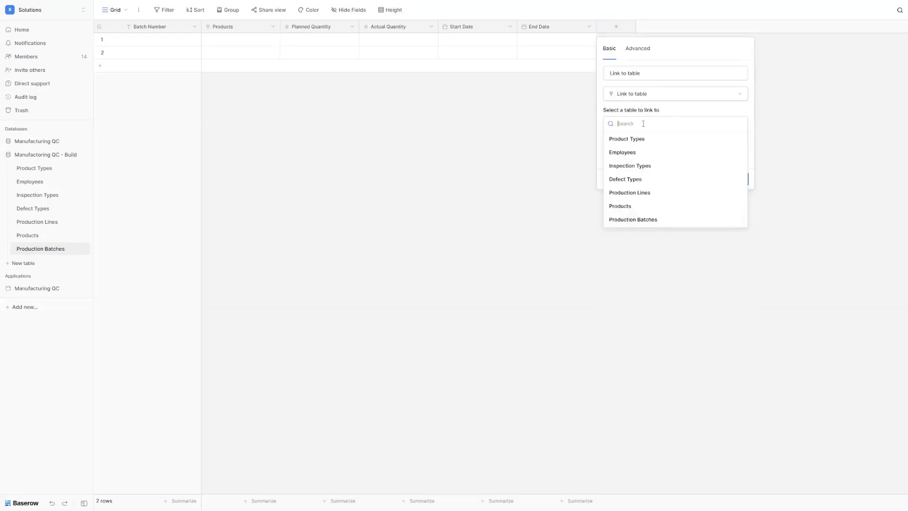
{"action": "left_click", "coordinate": [643, 193]}
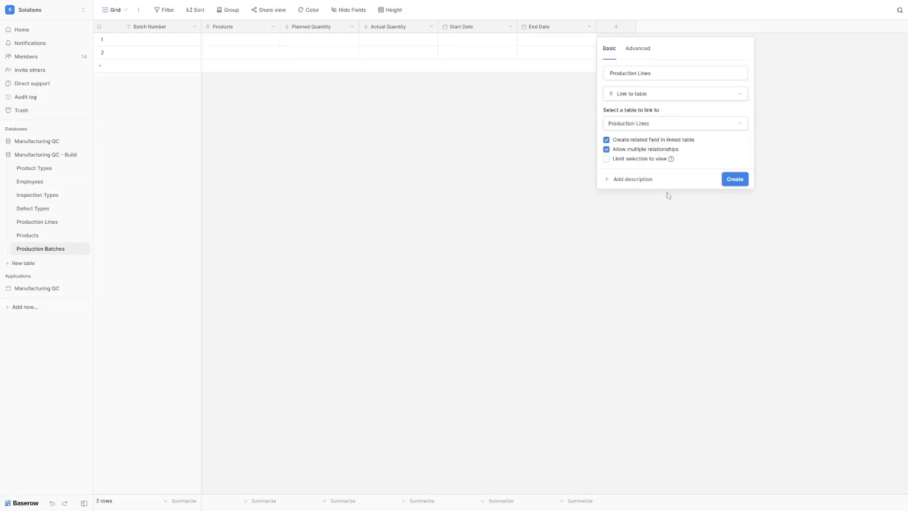
{"action": "left_click", "coordinate": [735, 179]}
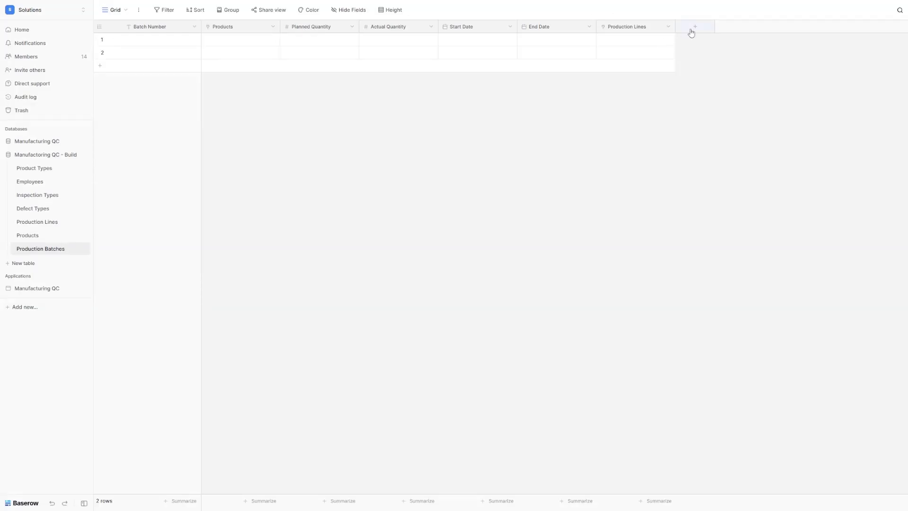
Step: Start a Batch Status single select with options Completed and In Progress
{"action": "left_click", "coordinate": [691, 29]}
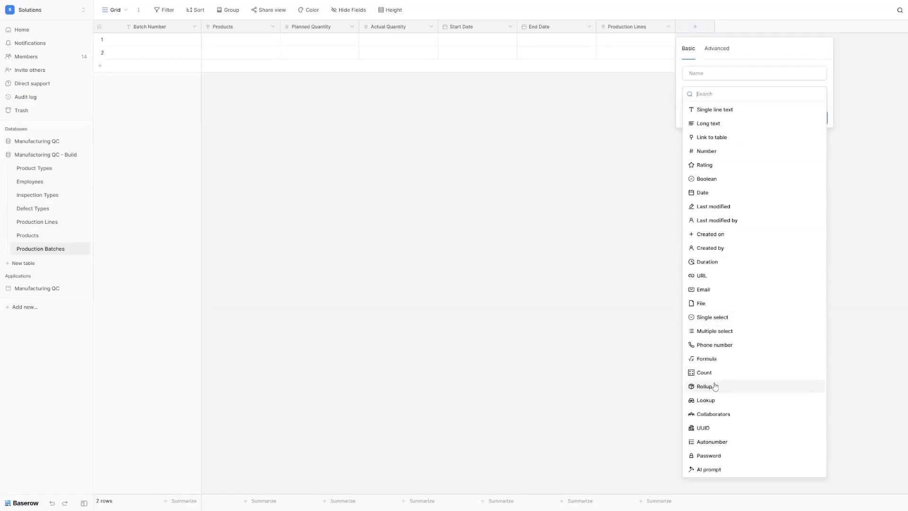
{"action": "left_click", "coordinate": [717, 317]}
{"action": "triple_click", "coordinate": [735, 75]}
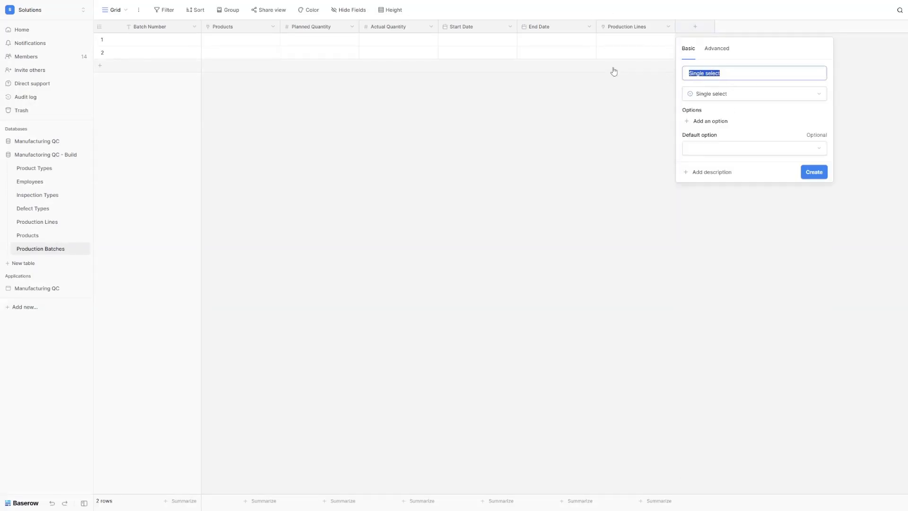
{"action": "type", "text": "Batch Status"}
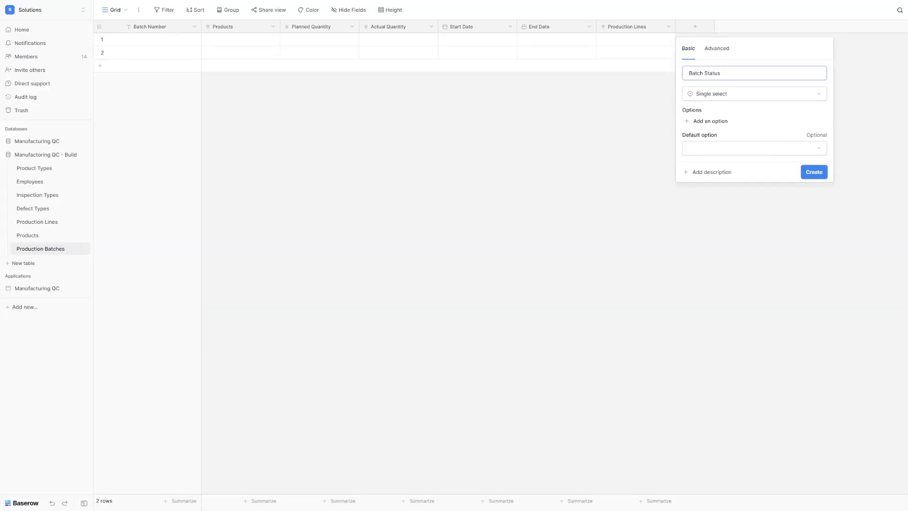
{"action": "left_click", "coordinate": [711, 121]}
{"action": "type", "text": "Completed"}
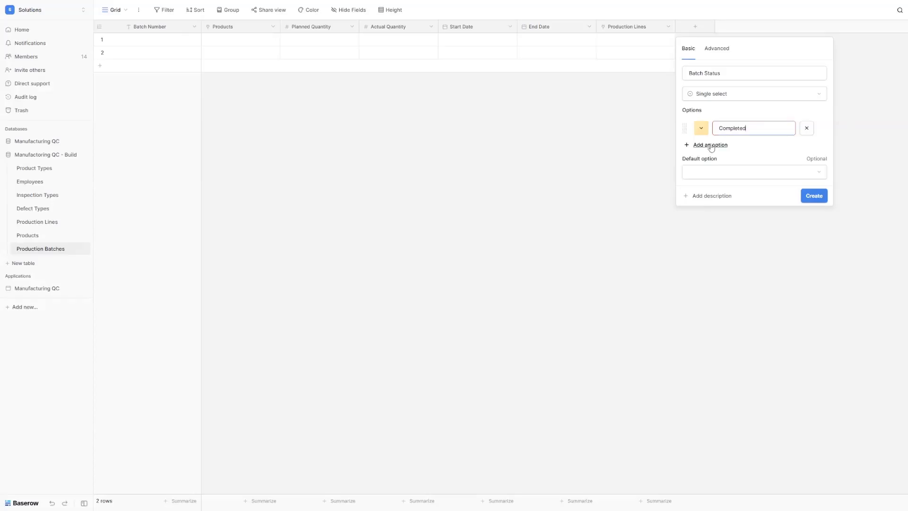
{"action": "left_click", "coordinate": [711, 145]}
{"action": "left_click", "coordinate": [718, 164]}
{"action": "left_click", "coordinate": [724, 148]}
{"action": "type", "text": "In Progress"}
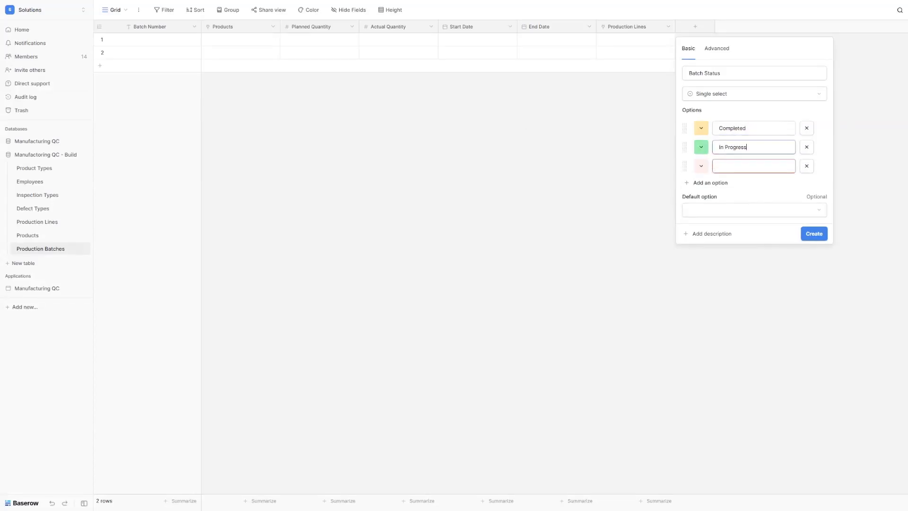
Step: Add On Hold and Rejected options and create the Batch Status field
{"action": "left_click", "coordinate": [731, 166]}
{"action": "type", "text": "On Hol"}
{"action": "left_click", "coordinate": [711, 182]}
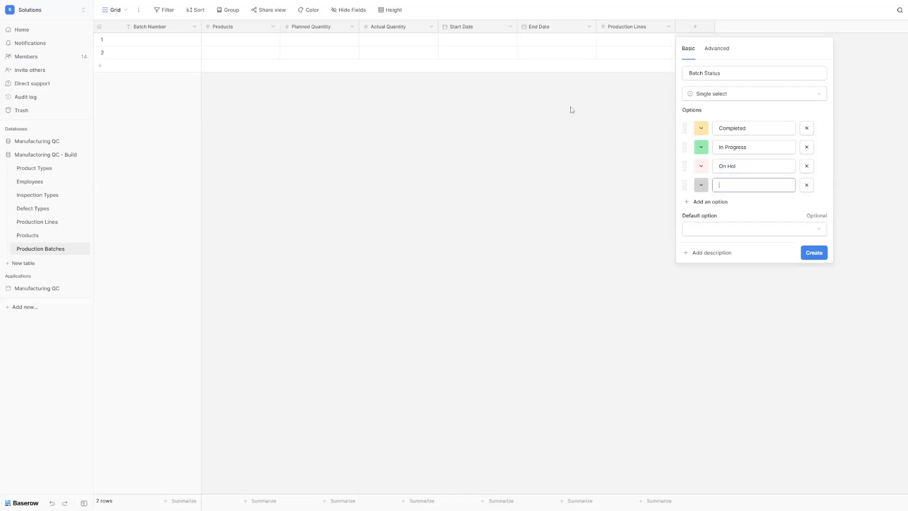
{"action": "left_click", "coordinate": [746, 166]}
{"action": "type", "text": "d"}
{"action": "left_click", "coordinate": [772, 185]}
{"action": "type", "text": "Rejected"}
{"action": "left_click", "coordinate": [815, 253]}
Step: Add a link field to the Employees table named Operator
{"action": "left_click", "coordinate": [774, 27]}
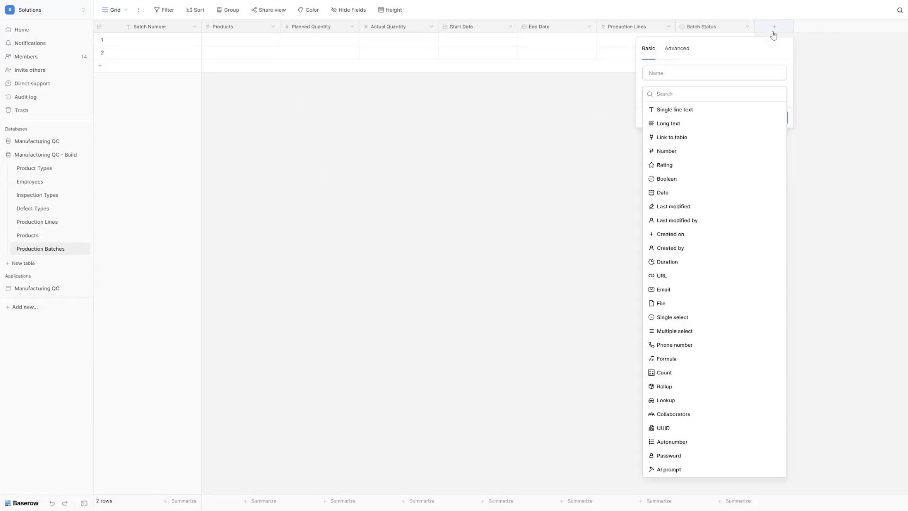
{"action": "type", "text": "link"}
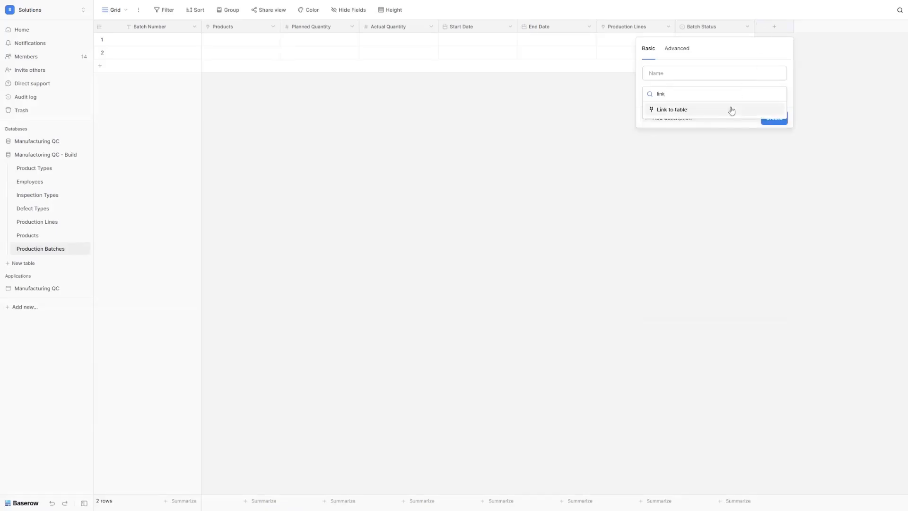
{"action": "left_click", "coordinate": [682, 111]}
{"action": "left_click", "coordinate": [669, 123]}
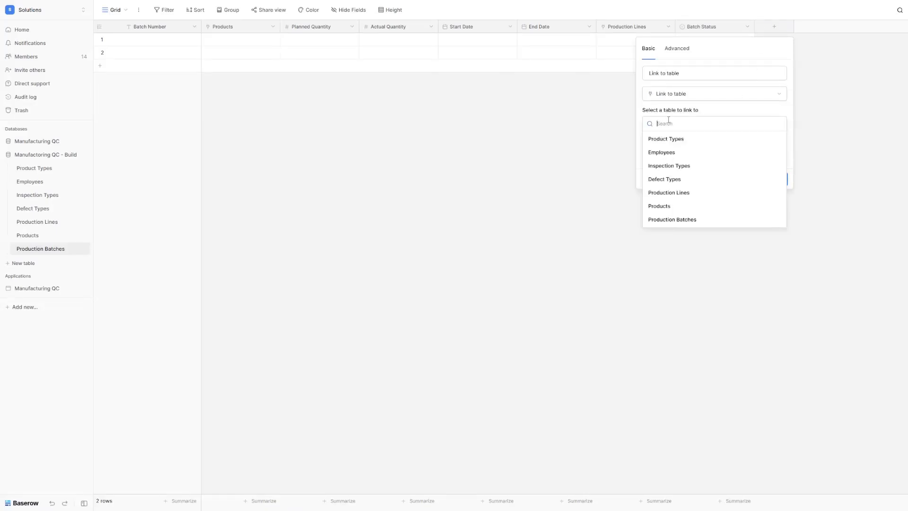
{"action": "left_click", "coordinate": [665, 152]}
{"action": "left_click", "coordinate": [682, 75]}
{"action": "double_click", "coordinate": [682, 77]}
{"action": "type", "text": "Operator"}
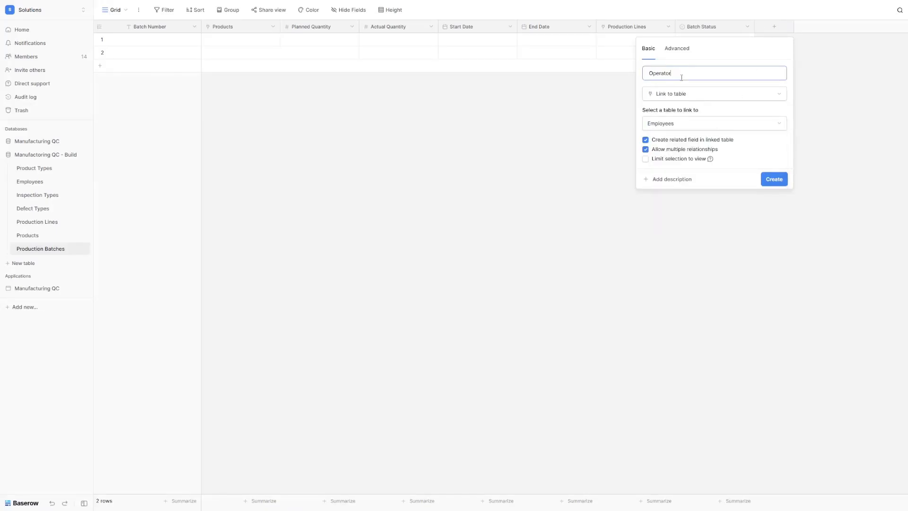
{"action": "left_click", "coordinate": [780, 182]}
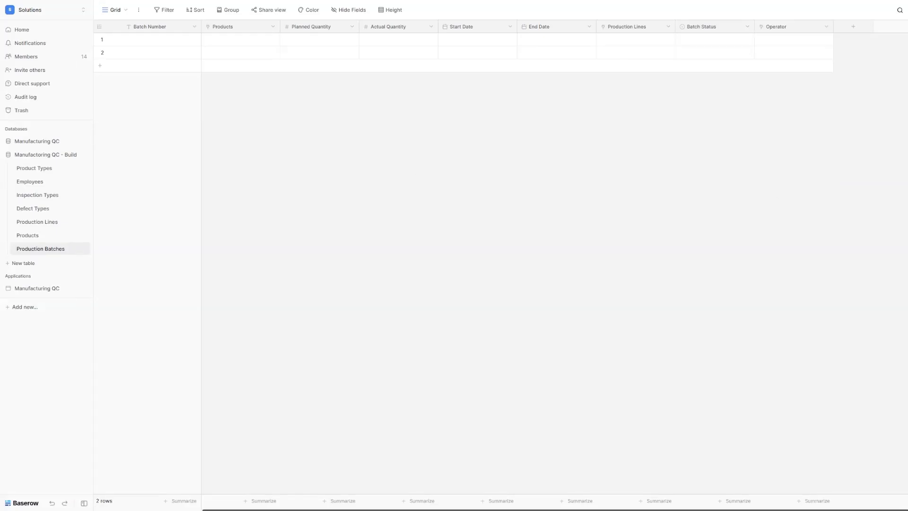
Step: Add a Shift single select field with options Day, Evening and Night
{"action": "left_click", "coordinate": [849, 33]}
{"action": "type", "text": "single"}
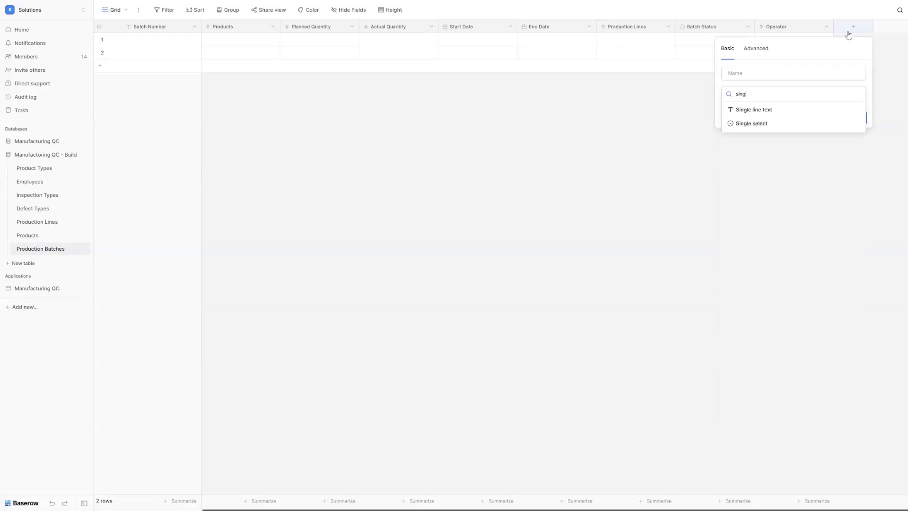
{"action": "left_click", "coordinate": [746, 123]}
{"action": "triple_click", "coordinate": [757, 75]}
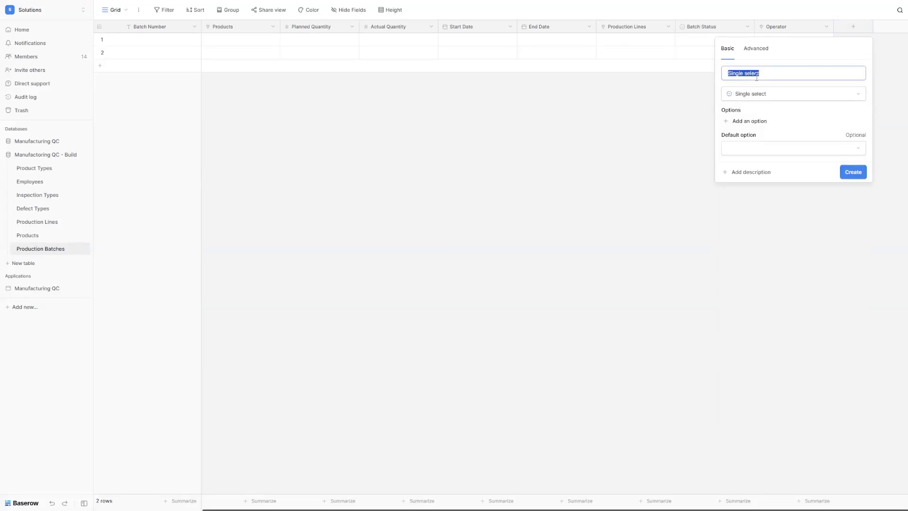
{"action": "type", "text": "Shift"}
{"action": "left_click", "coordinate": [757, 121]}
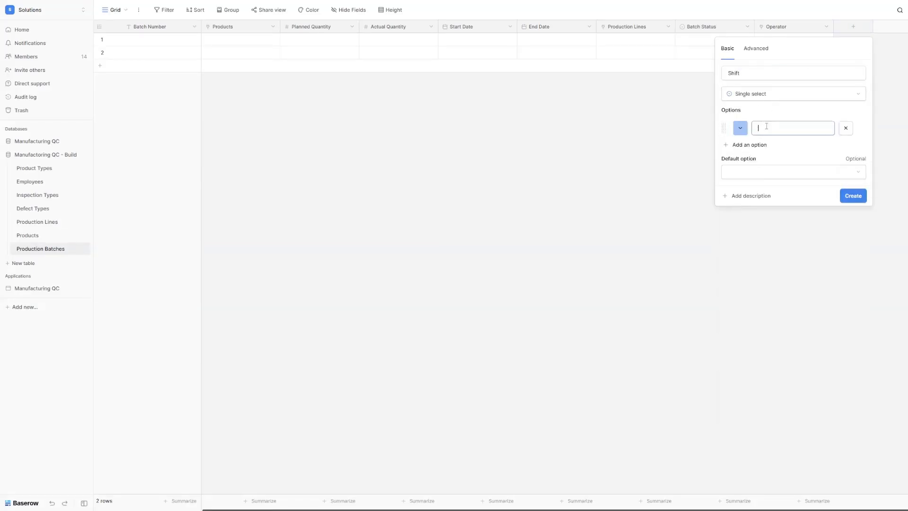
{"action": "type", "text": "Day"}
{"action": "left_click", "coordinate": [760, 145]}
{"action": "type", "text": "Evening"}
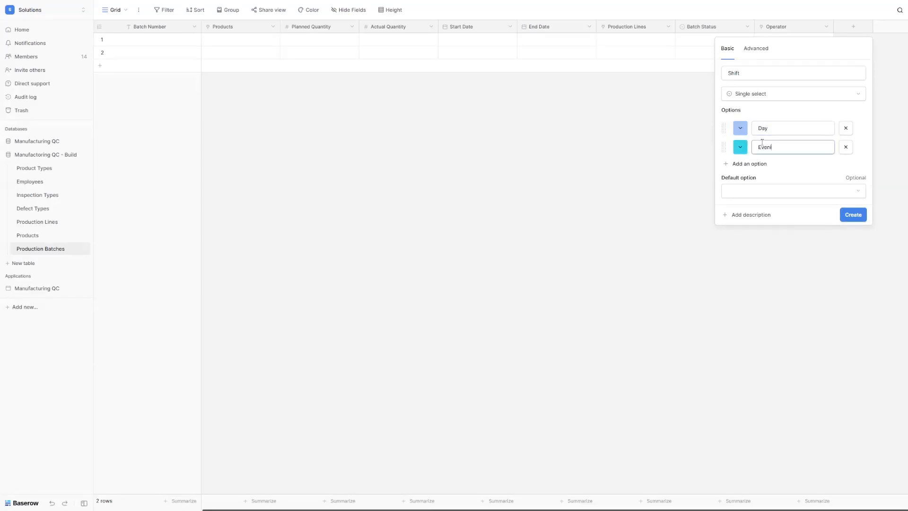
{"action": "left_click", "coordinate": [762, 163]}
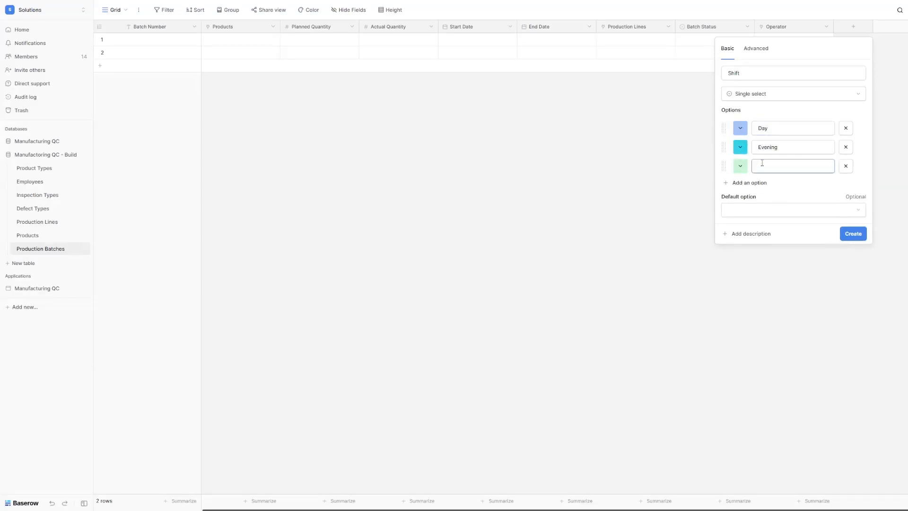
{"action": "type", "text": "Night"}
{"action": "left_click", "coordinate": [807, 194]}
{"action": "left_click", "coordinate": [853, 234]}
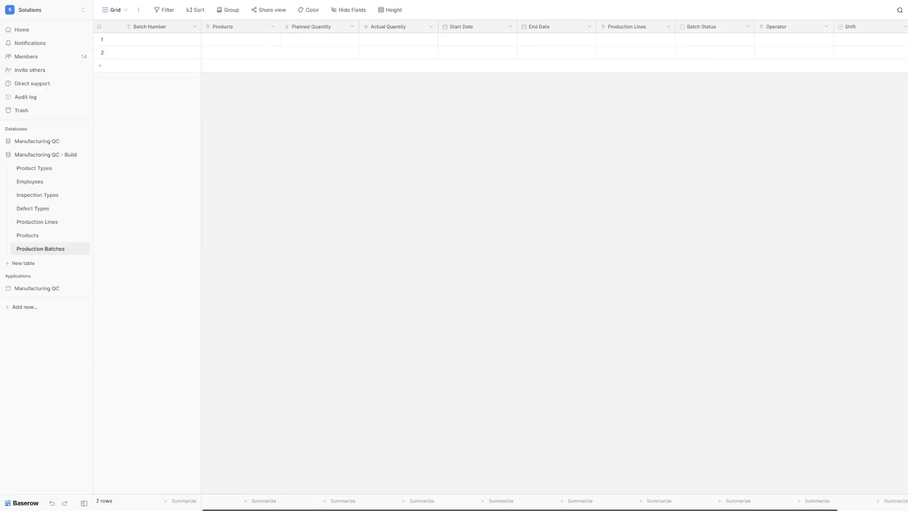
Step: Add a long text field named Notes
{"action": "scroll", "coordinate": [844, 40], "scroll_direction": "right", "scroll_amount": 3}
{"action": "left_click", "coordinate": [847, 32]}
{"action": "left_click", "coordinate": [748, 122]}
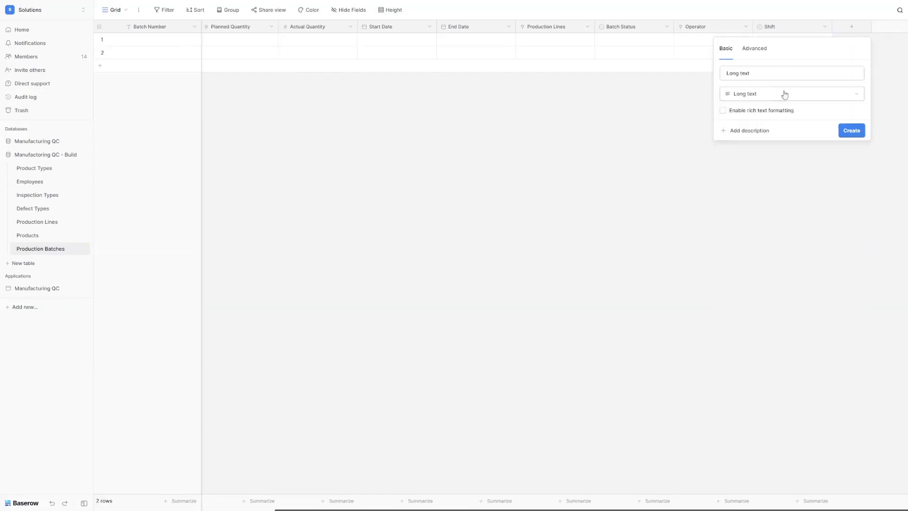
{"action": "left_click", "coordinate": [778, 75]}
{"action": "key", "text": "ctrl+a"}
{"action": "type", "text": "Notes"}
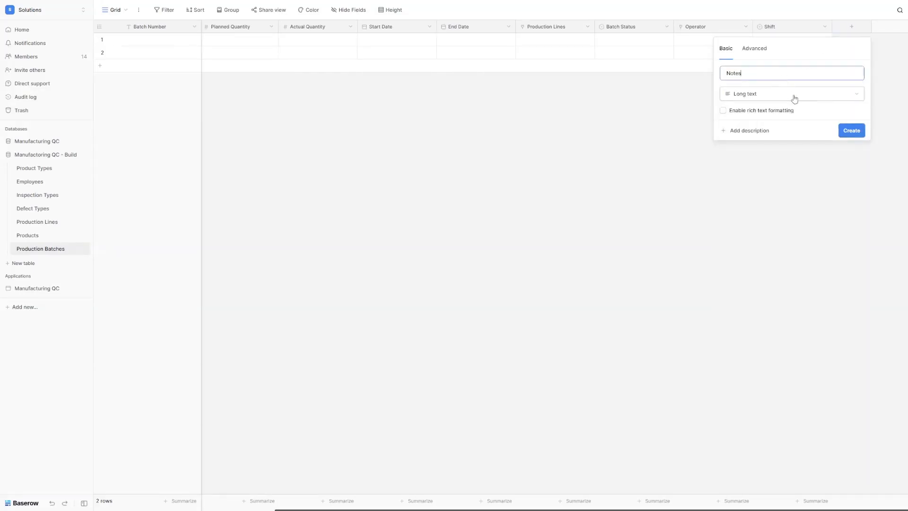
{"action": "left_click", "coordinate": [854, 133]}
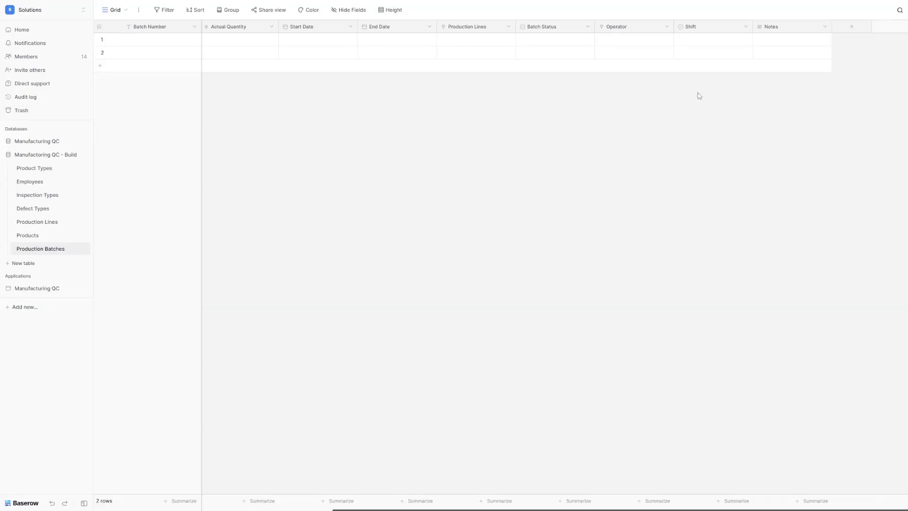
Step: Create a Yield Rate formula field using the pasted yield-rate formula
{"action": "left_click", "coordinate": [845, 28]}
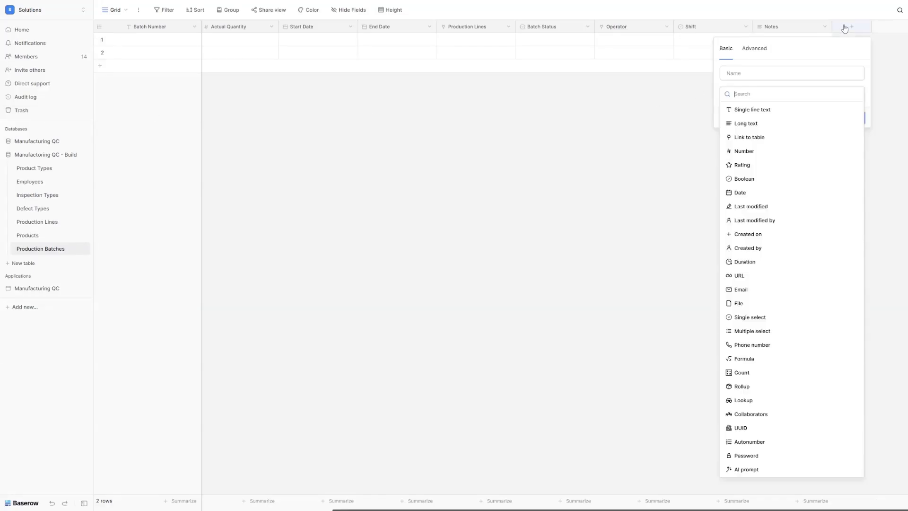
{"action": "left_click", "coordinate": [768, 362]}
{"action": "double_click", "coordinate": [754, 72]}
{"action": "type", "text": "Yield Rate"}
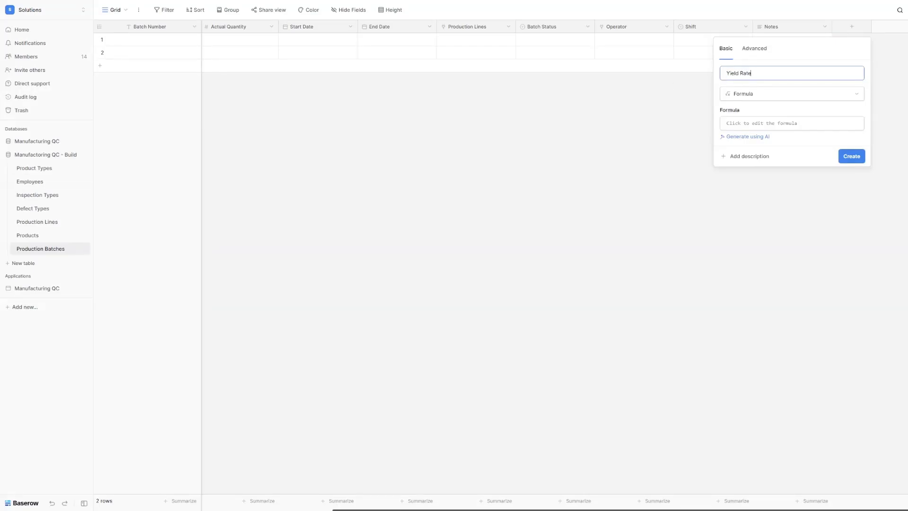
{"action": "key", "text": "Tab"}
{"action": "left_click", "coordinate": [768, 124]}
{"action": "type", "text": "if(field(\"Planned Quantity\") > 0, (field(\"Actual Quantity\") / field(\"Planned Quantity\")) * 100, 0)"}
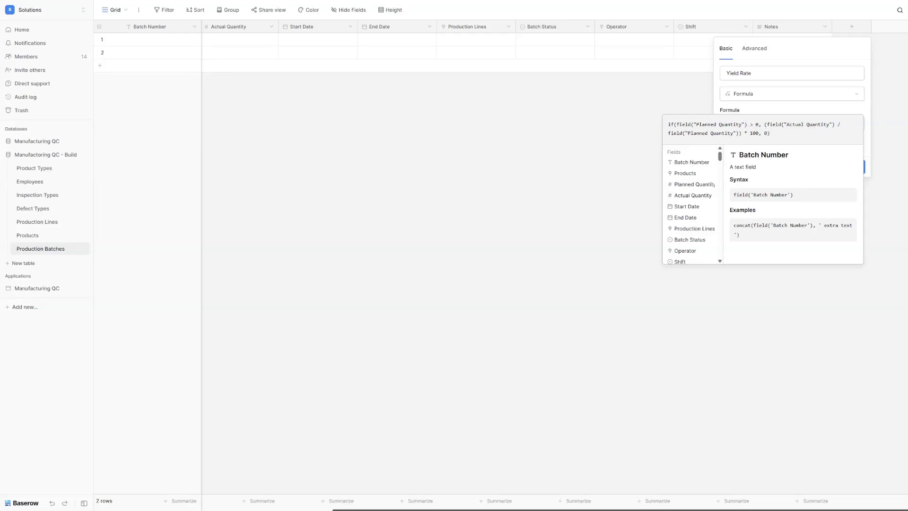
{"action": "left_click", "coordinate": [872, 150]}
{"action": "left_click", "coordinate": [851, 167]}
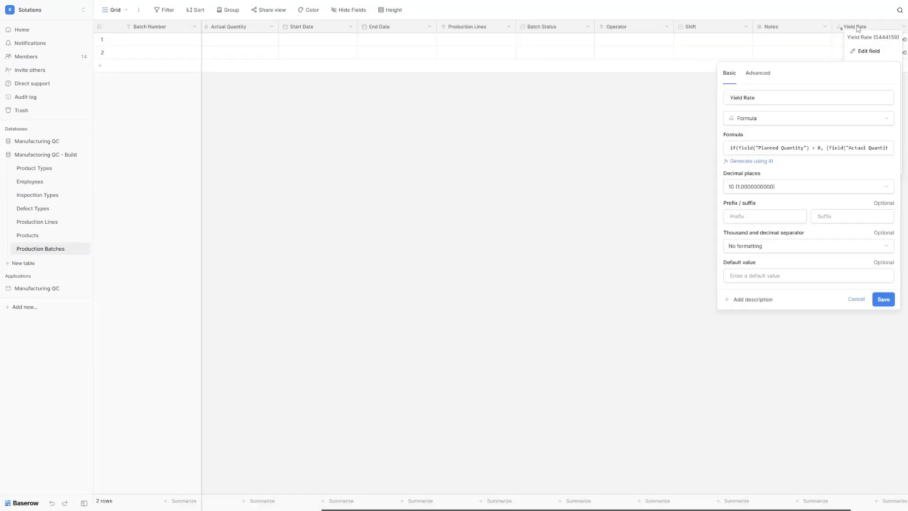
Step: Edit Yield Rate to show 0 decimal places and begin entering a suffix
{"action": "left_click", "coordinate": [859, 29]}
{"action": "left_click", "coordinate": [859, 51]}
{"action": "left_click", "coordinate": [775, 187]}
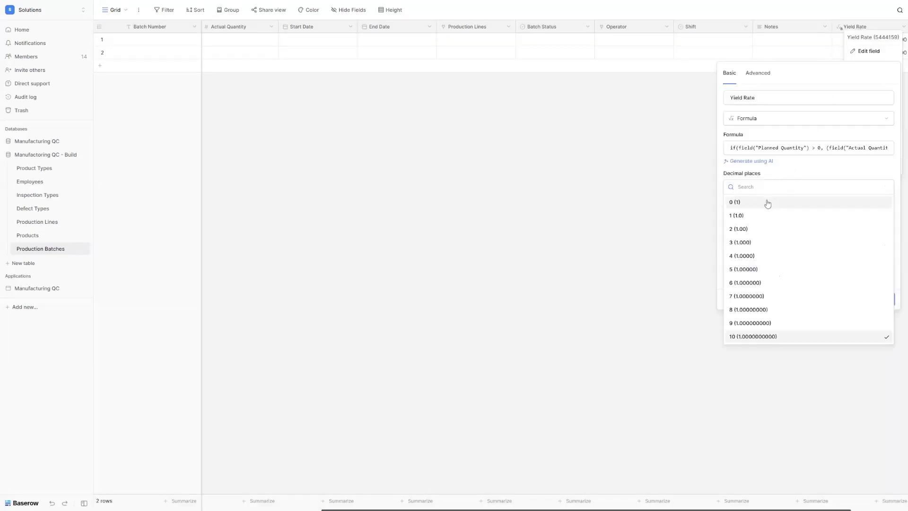
{"action": "left_click", "coordinate": [768, 202]}
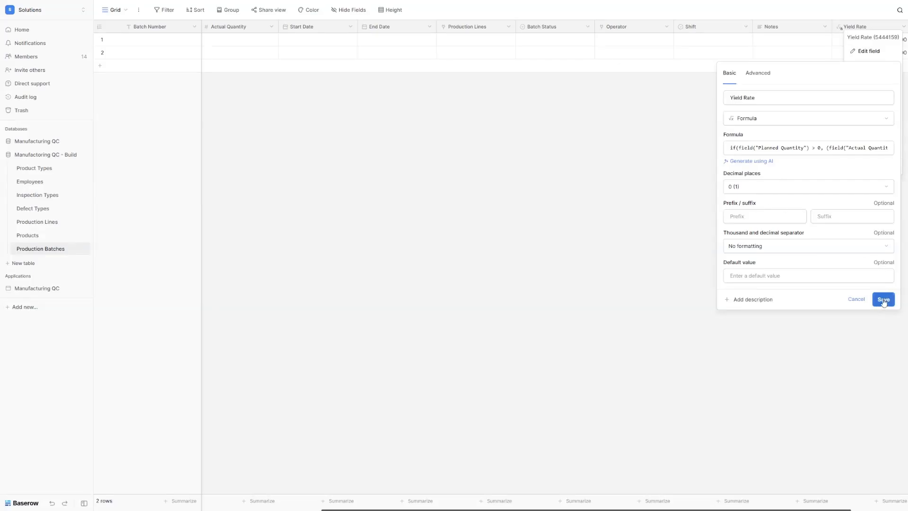
{"action": "left_click", "coordinate": [827, 216]}
Step: Save the % suffix on Yield Rate and check the percentages in the grid
{"action": "type", "text": "%"}
{"action": "left_click", "coordinate": [883, 299]}
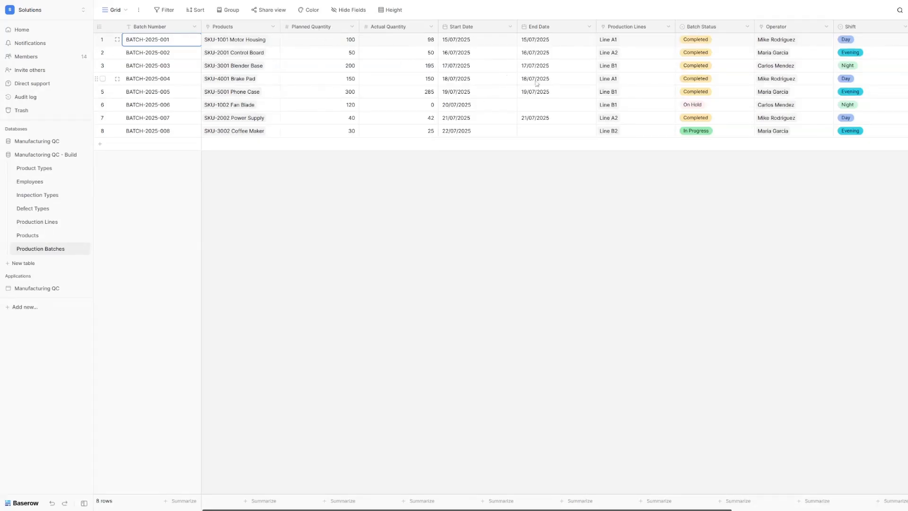
{"action": "scroll", "coordinate": [560, 85], "scroll_direction": "right", "scroll_amount": 5}
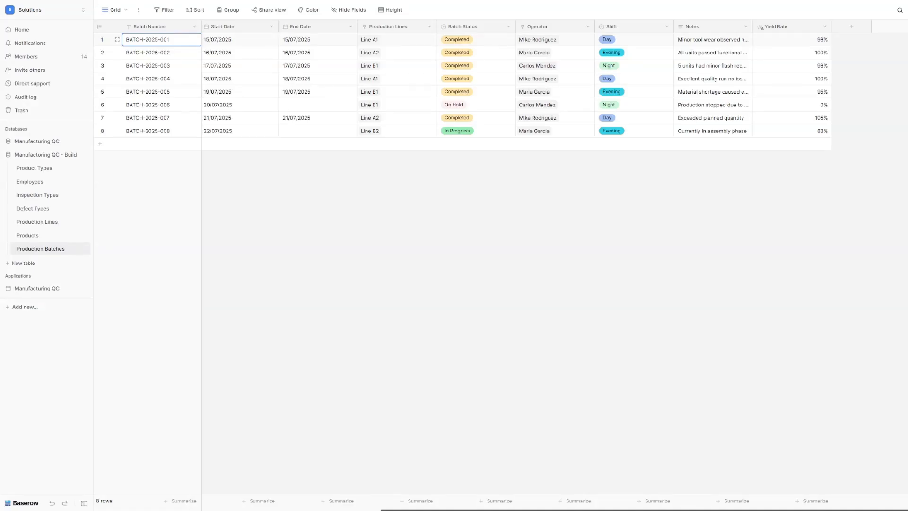
Step: Delete the Notes field and add an Inspection Date date field
{"action": "left_click", "coordinate": [352, 27]}
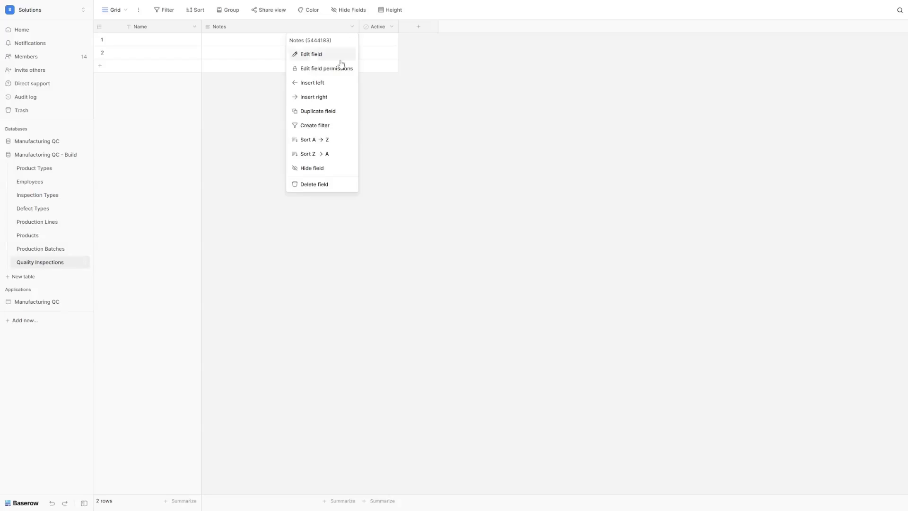
{"action": "left_click", "coordinate": [313, 184]}
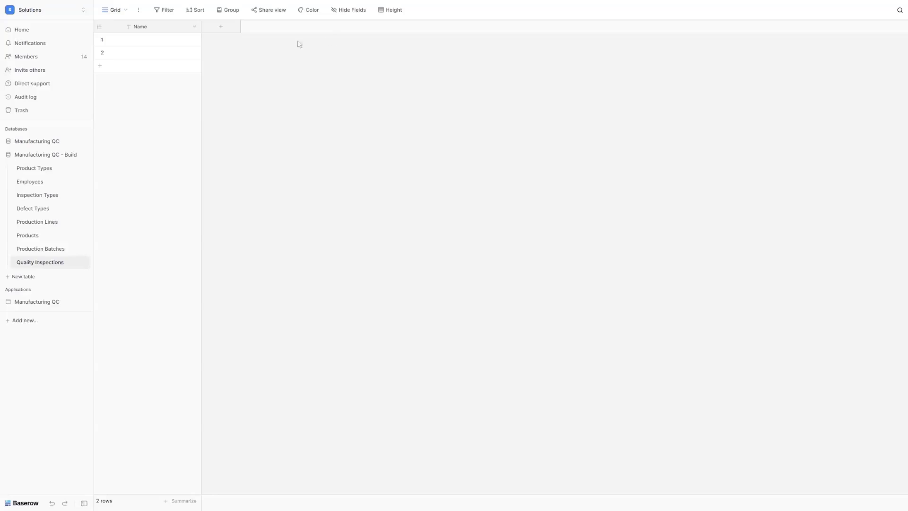
{"action": "left_click", "coordinate": [206, 28]}
{"action": "type", "text": "date"}
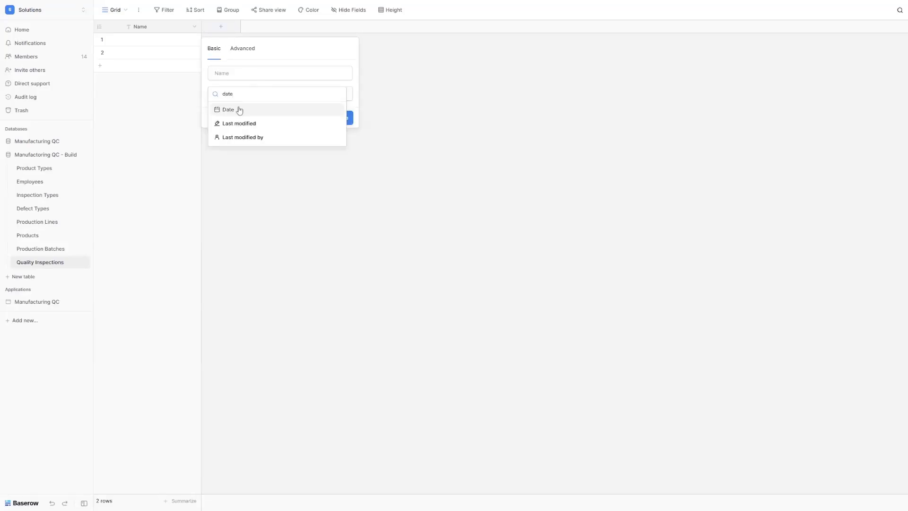
{"action": "left_click", "coordinate": [240, 109]}
{"action": "left_click", "coordinate": [238, 73]}
{"action": "key", "text": "ctrl+a"}
{"action": "type", "text": "Inspection Date"}
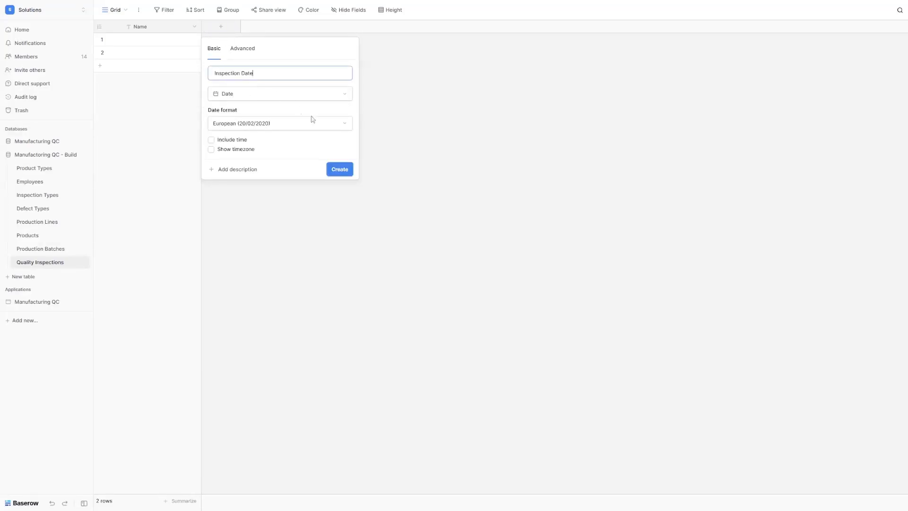
{"action": "left_click", "coordinate": [339, 169]}
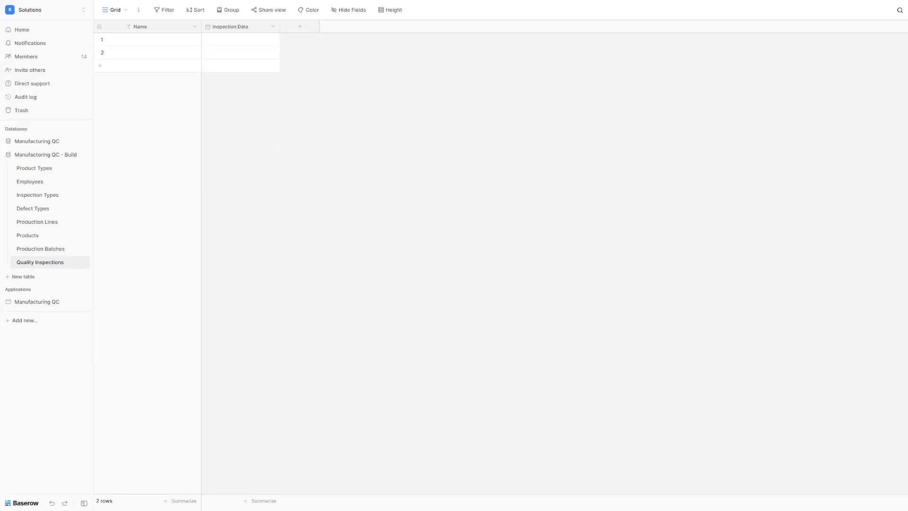
Step: Convert the Name field to a formula field named Inspection ID
{"action": "left_click", "coordinate": [138, 27]}
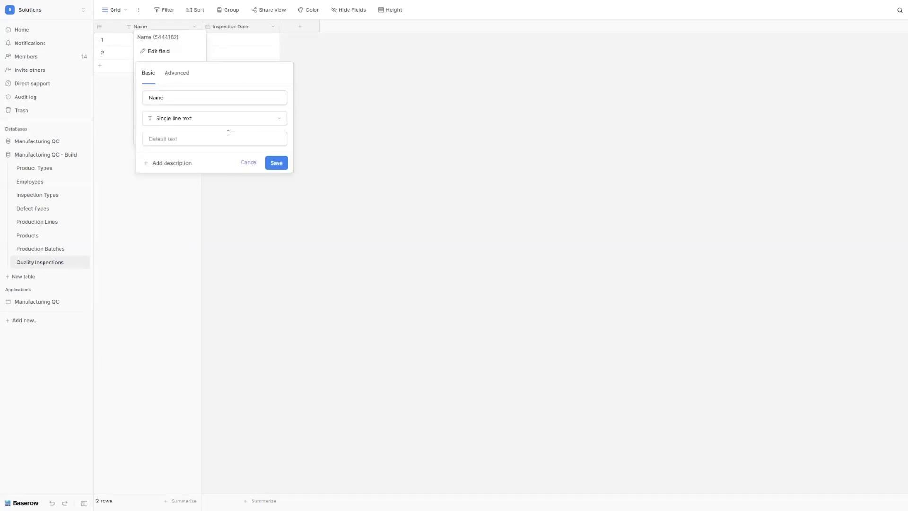
{"action": "left_click", "coordinate": [188, 121]}
{"action": "type", "text": "form"}
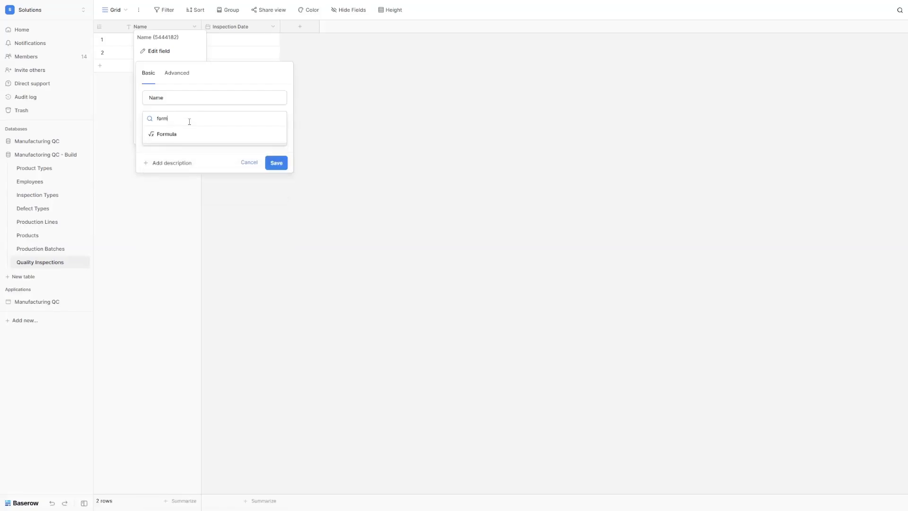
{"action": "left_click", "coordinate": [180, 134]}
{"action": "double_click", "coordinate": [169, 102]}
{"action": "type", "text": "Inspection ID"}
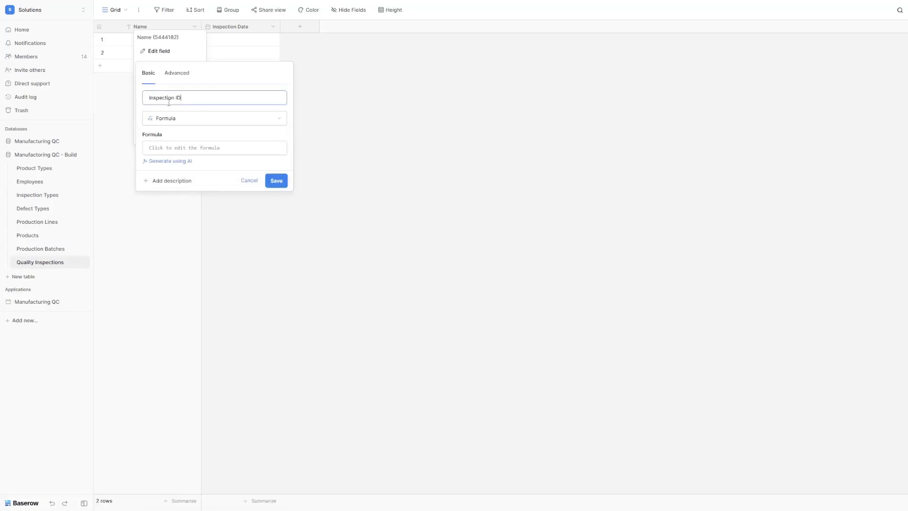
{"action": "left_click", "coordinate": [214, 148]}
Step: Paste the QI- concat formula with year and row ID, then save
{"action": "left_click", "coordinate": [215, 148]}
{"action": "type", "text": "concat(\"QI-\", year(field(\"Inspection Date\")), \"-\", row_id())"}
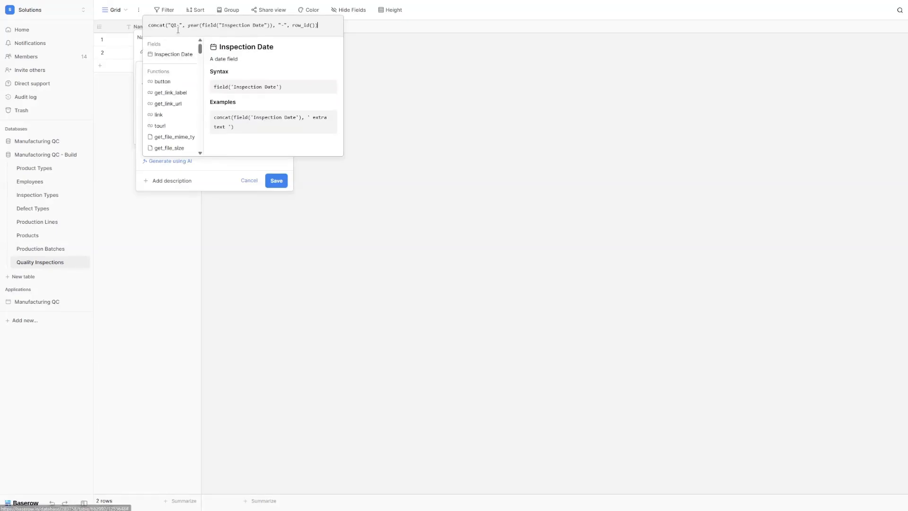
{"action": "left_click_drag", "start_coordinate": [171, 25], "coordinate": [273, 28]}
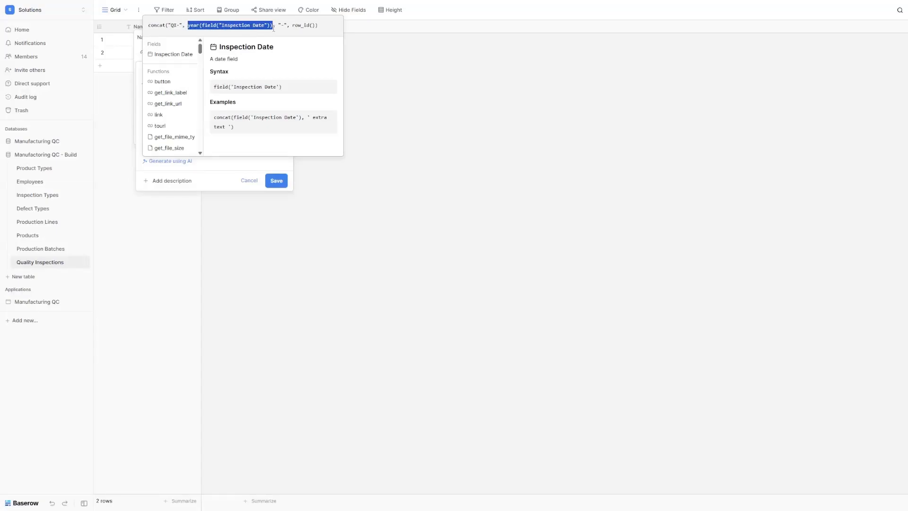
{"action": "left_click", "coordinate": [282, 25]}
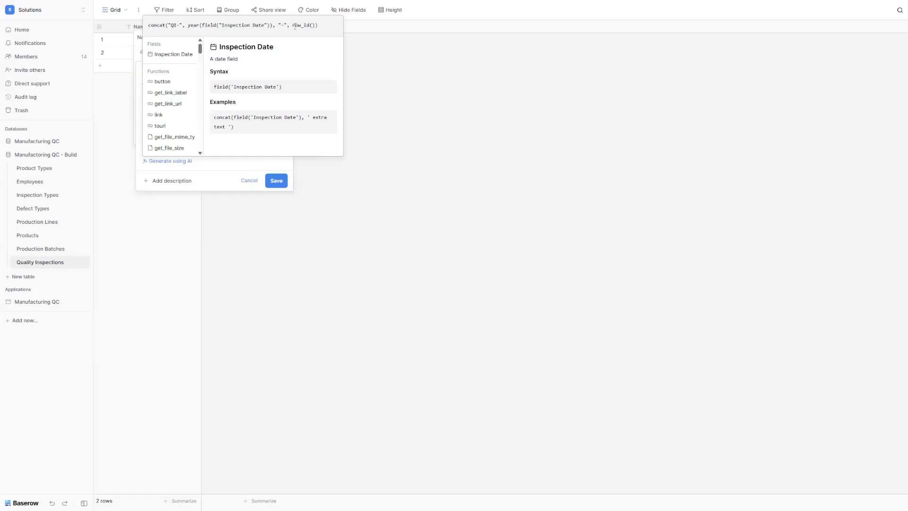
{"action": "left_click", "coordinate": [279, 181]}
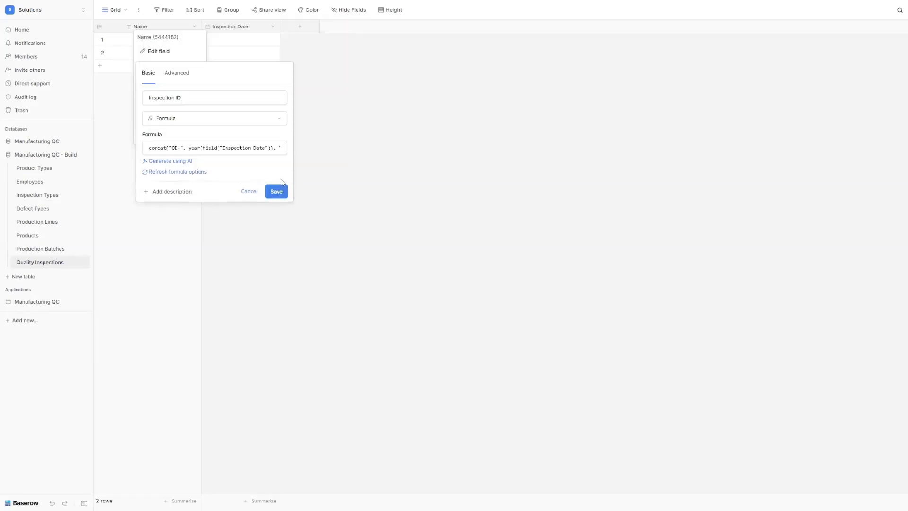
{"action": "left_click", "coordinate": [276, 191]}
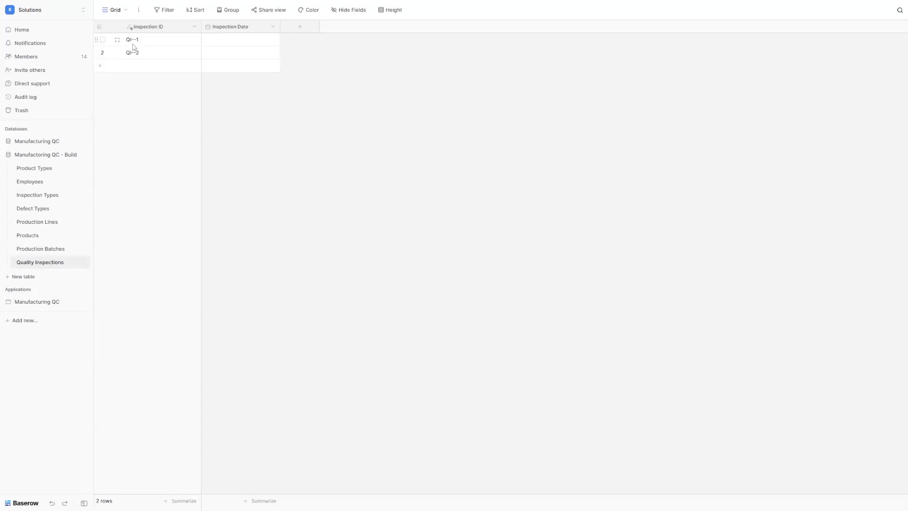
Step: Add an Inspection Type link field to the Inspection Types table
{"action": "left_click", "coordinate": [232, 41]}
{"action": "left_click", "coordinate": [301, 28]}
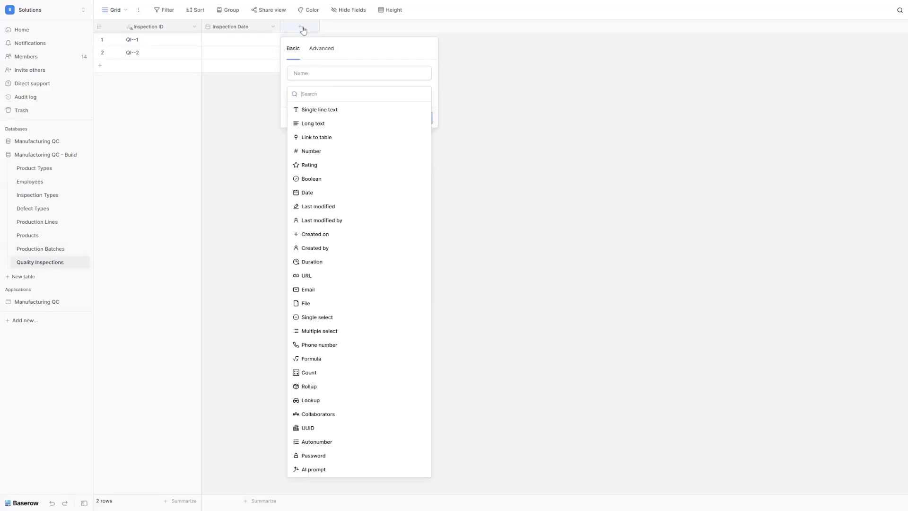
{"action": "type", "text": "link"}
{"action": "left_click", "coordinate": [324, 112]}
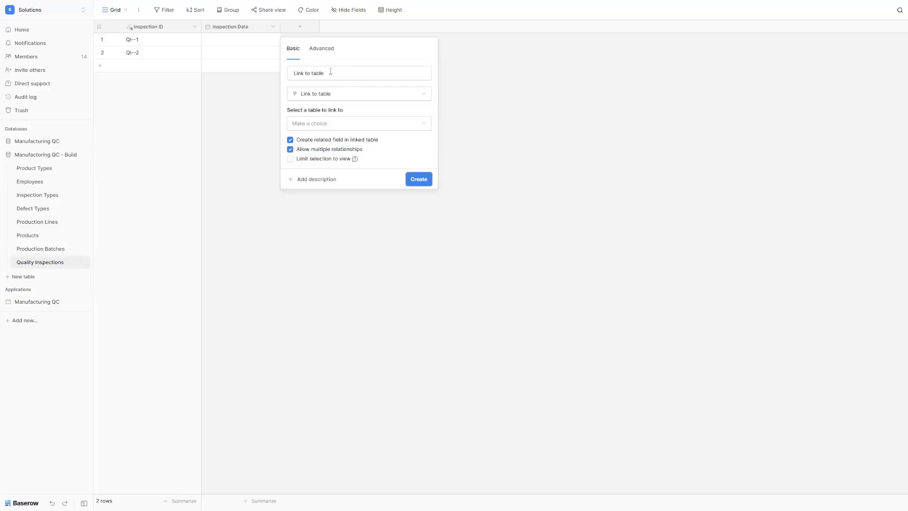
{"action": "triple_click", "coordinate": [331, 72]}
{"action": "type", "text": "Inspection Type"}
{"action": "left_click", "coordinate": [324, 123]}
{"action": "left_click", "coordinate": [335, 166]}
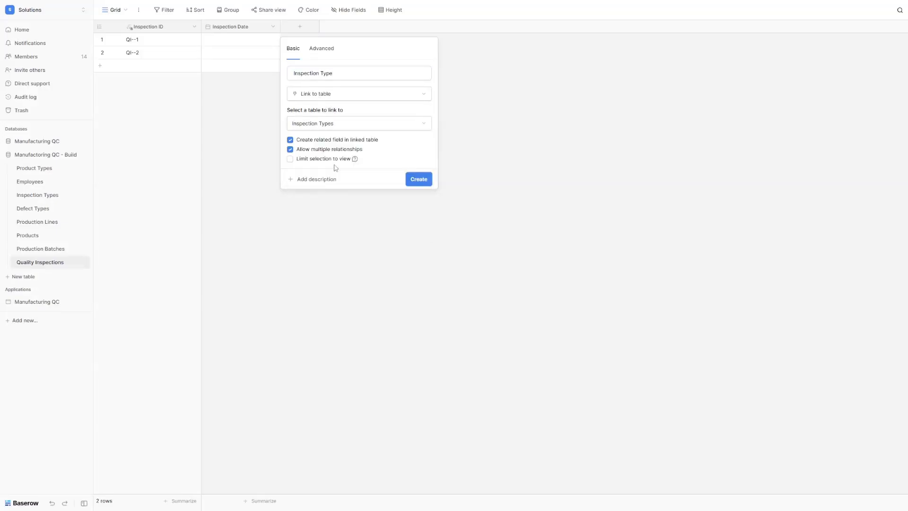
{"action": "left_click", "coordinate": [421, 179]}
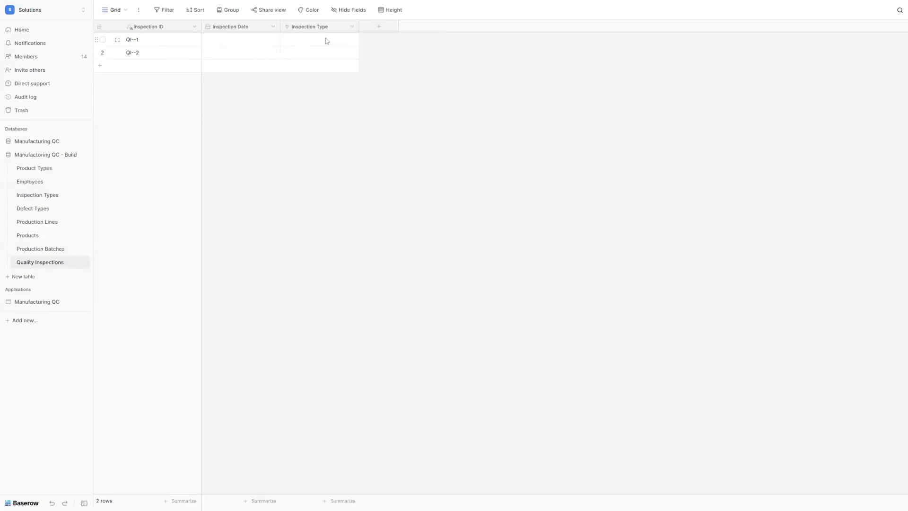
Step: Add a Batch link field to the Production Batches table
{"action": "left_click", "coordinate": [379, 27]}
{"action": "left_click", "coordinate": [406, 137]}
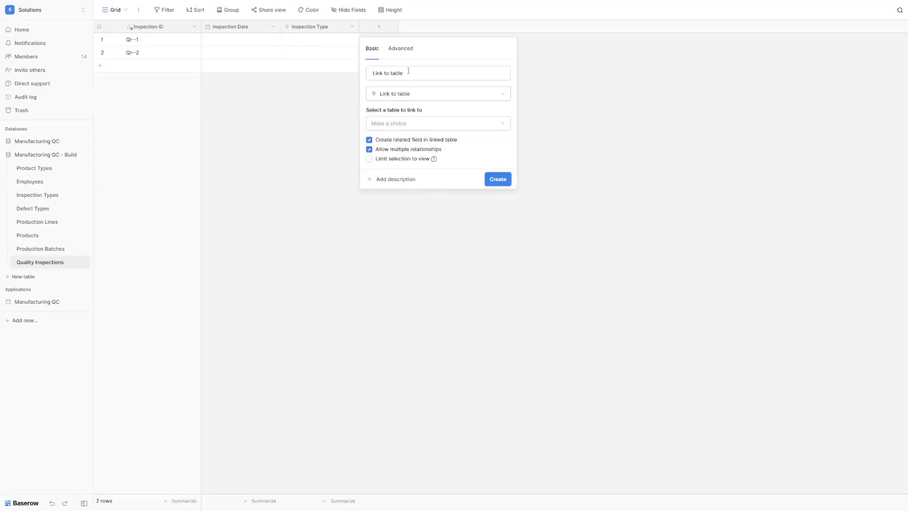
{"action": "triple_click", "coordinate": [417, 78]}
{"action": "type", "text": "Batch"}
{"action": "left_click", "coordinate": [422, 124]}
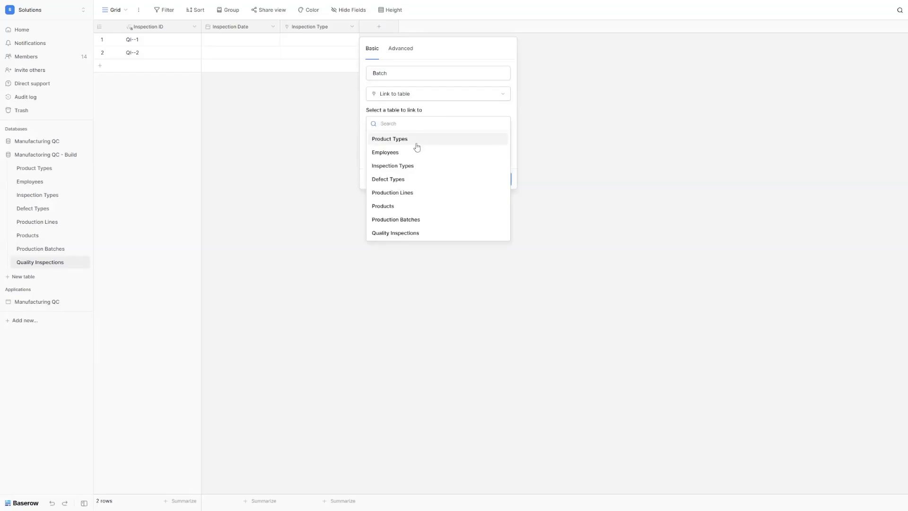
{"action": "left_click", "coordinate": [420, 220]}
{"action": "left_click", "coordinate": [498, 183]}
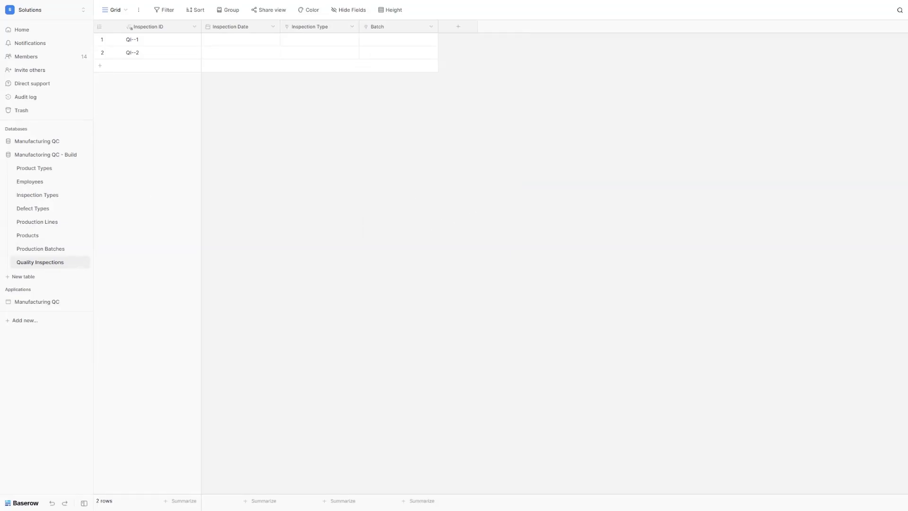
Step: Add an Inspector link field to the Employees table
{"action": "left_click", "coordinate": [451, 29]}
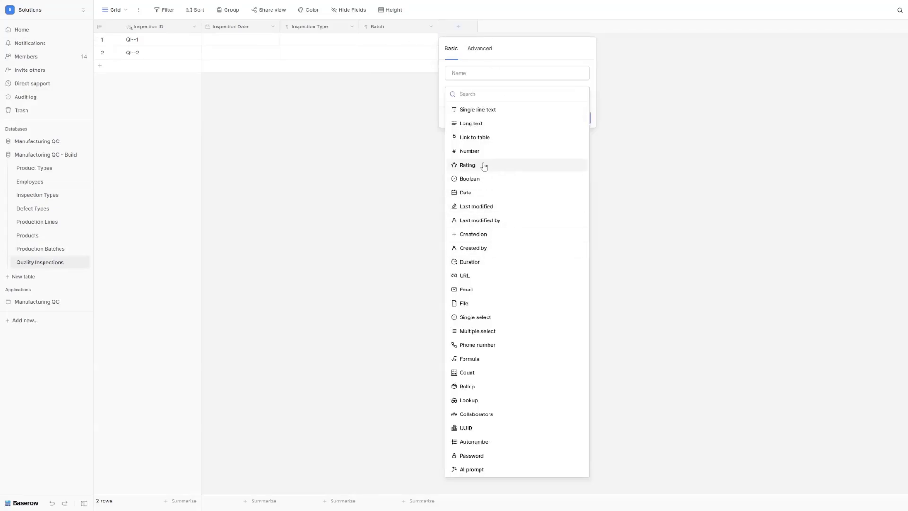
{"action": "left_click", "coordinate": [483, 137]}
{"action": "left_click", "coordinate": [474, 68]}
{"action": "key", "text": "ctrl+a"}
{"action": "type", "text": "Inspector"}
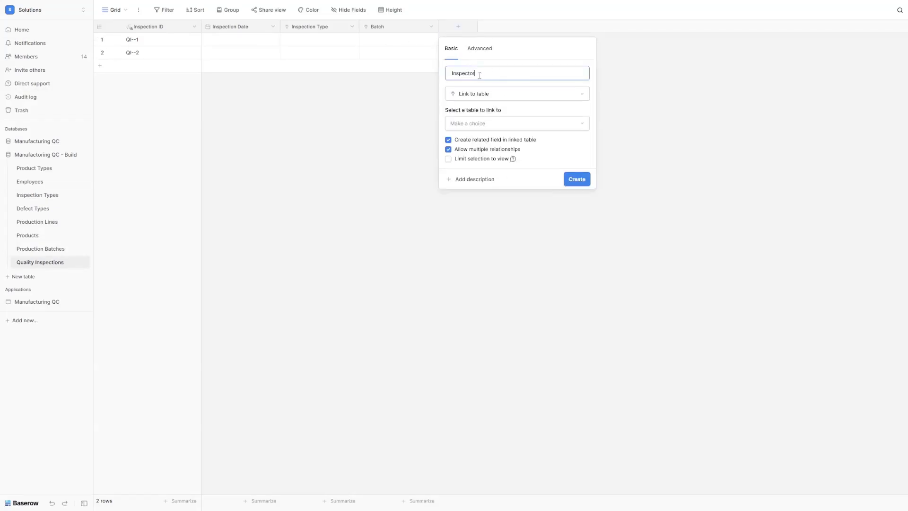
{"action": "left_click", "coordinate": [493, 124]}
{"action": "left_click", "coordinate": [489, 156]}
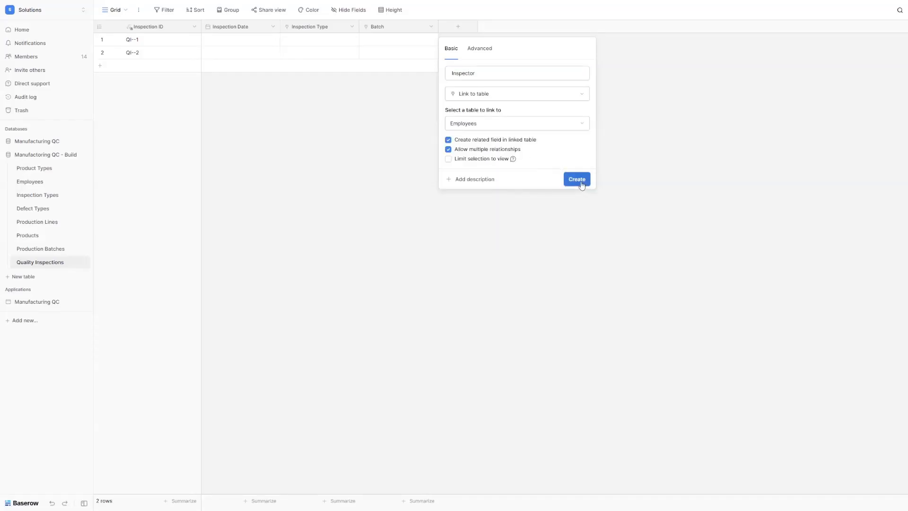
{"action": "left_click", "coordinate": [581, 180]}
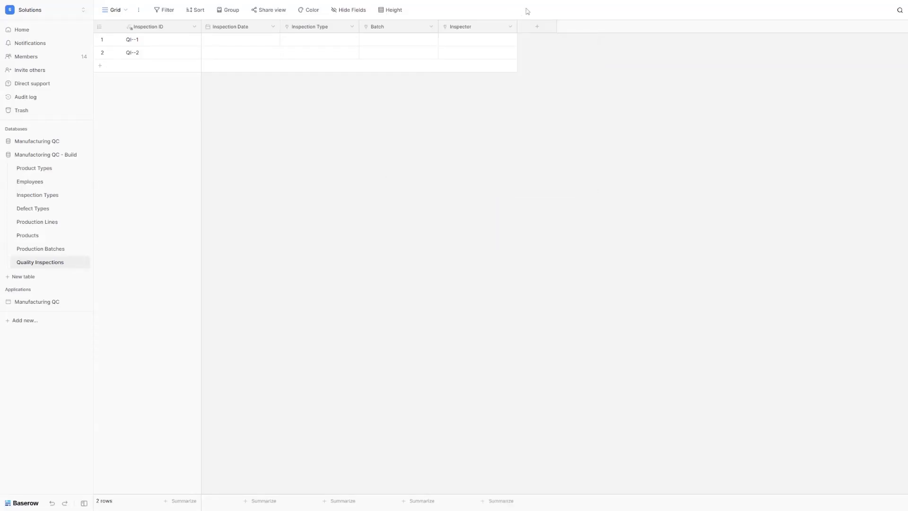
{"action": "left_click", "coordinate": [535, 28]}
Step: Add a Sample Size number field
{"action": "type", "text": "number"}
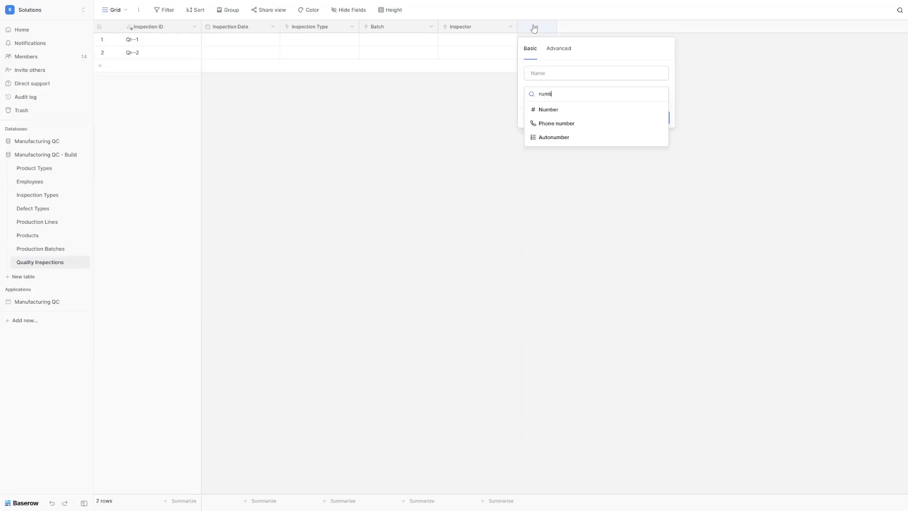
{"action": "left_click", "coordinate": [546, 108]}
{"action": "key", "text": "ctrl+a"}
{"action": "type", "text": "Sample Size"}
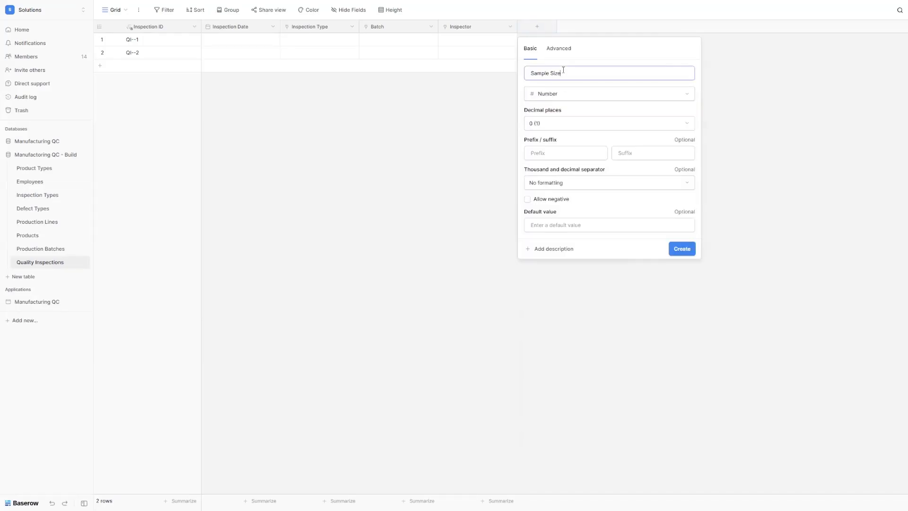
{"action": "left_click", "coordinate": [688, 250]}
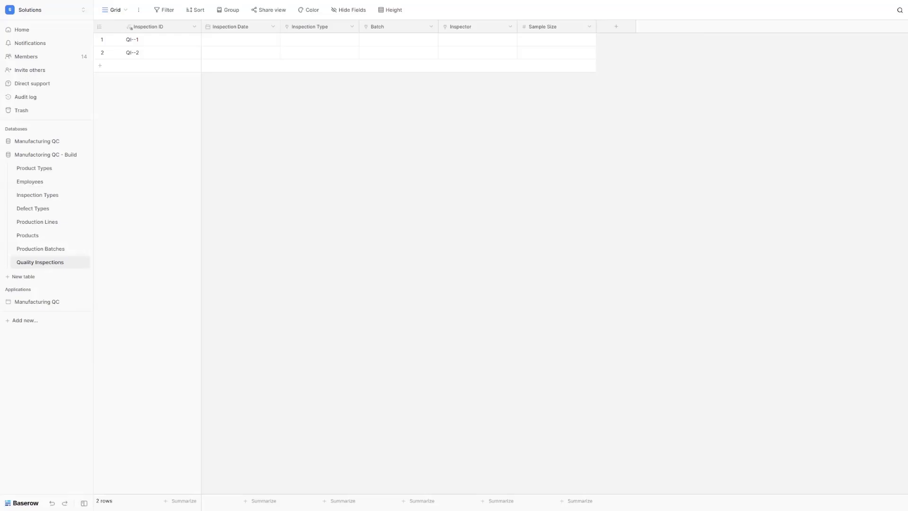
Step: Add a Pass Count number field with 0 decimal places
{"action": "left_click", "coordinate": [616, 27]}
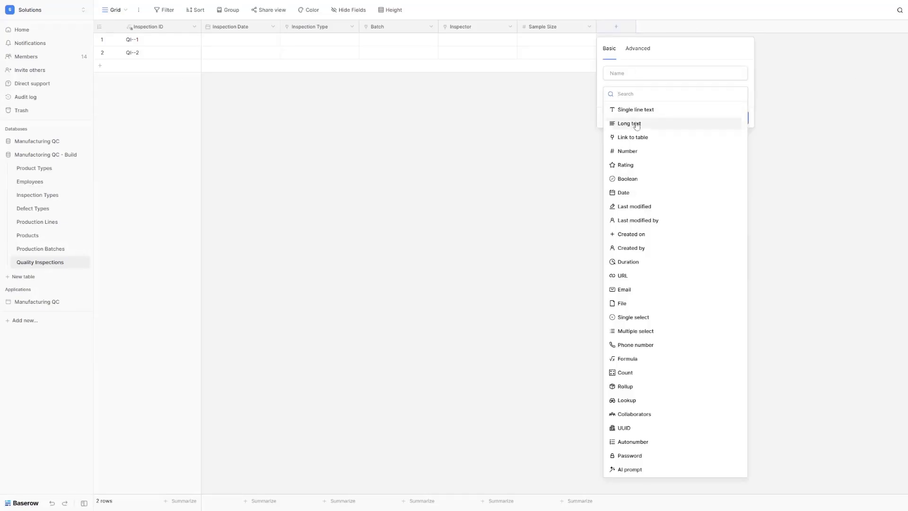
{"action": "left_click", "coordinate": [627, 152]}
{"action": "key", "text": "ctrl+a"}
{"action": "type", "text": "Pass Count"}
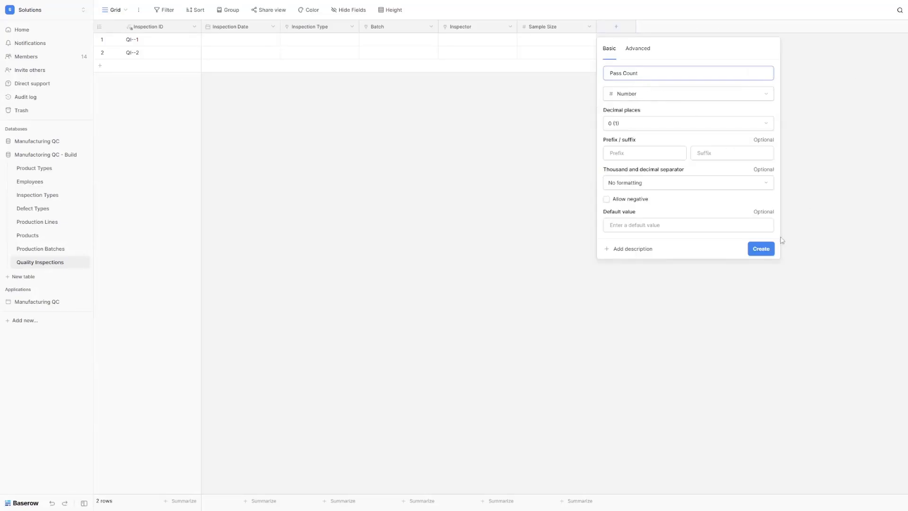
{"action": "left_click", "coordinate": [761, 249]}
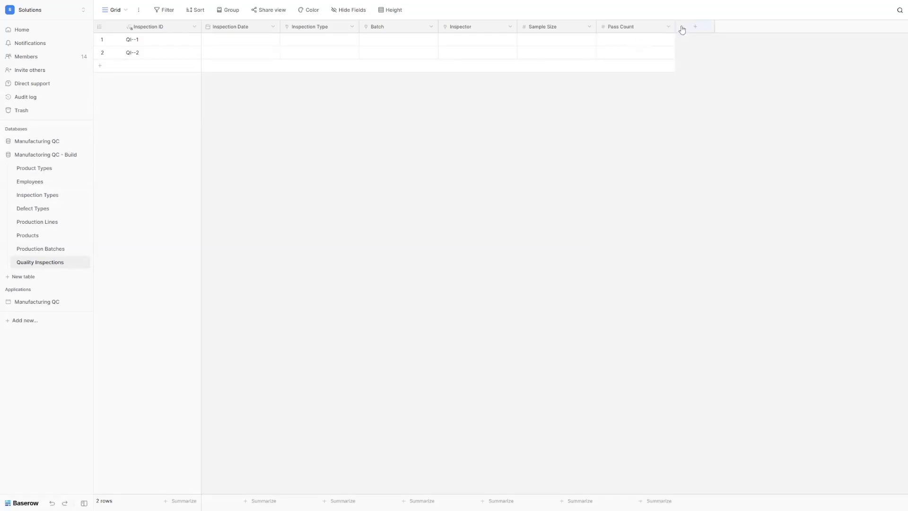
{"action": "left_click", "coordinate": [695, 27]}
Step: Add a Fail Count formula field computing Sample Size minus Pass Count
{"action": "type", "text": "for"}
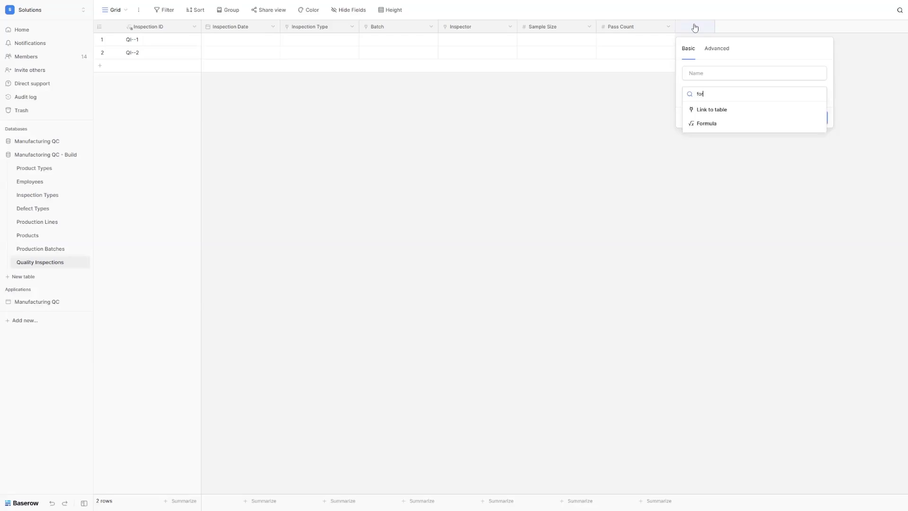
{"action": "left_click", "coordinate": [721, 125]}
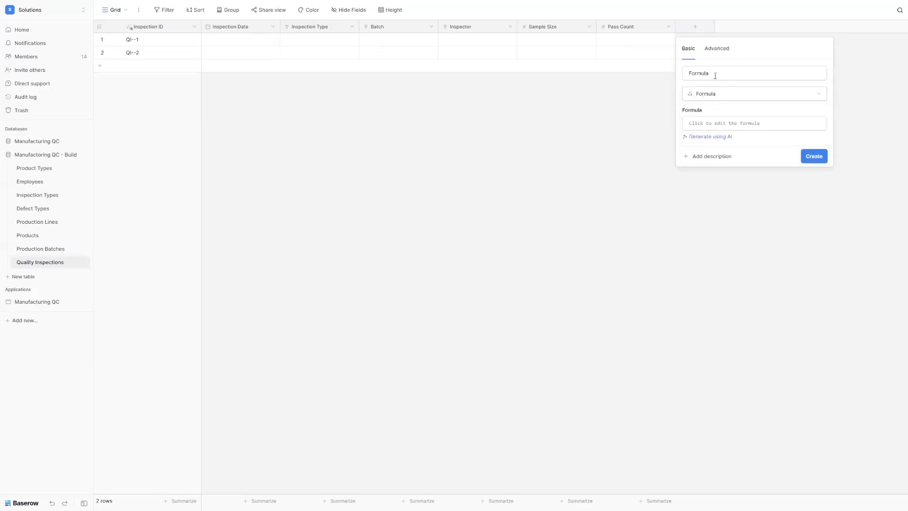
{"action": "double_click", "coordinate": [716, 75]}
{"action": "type", "text": "Fail Count"}
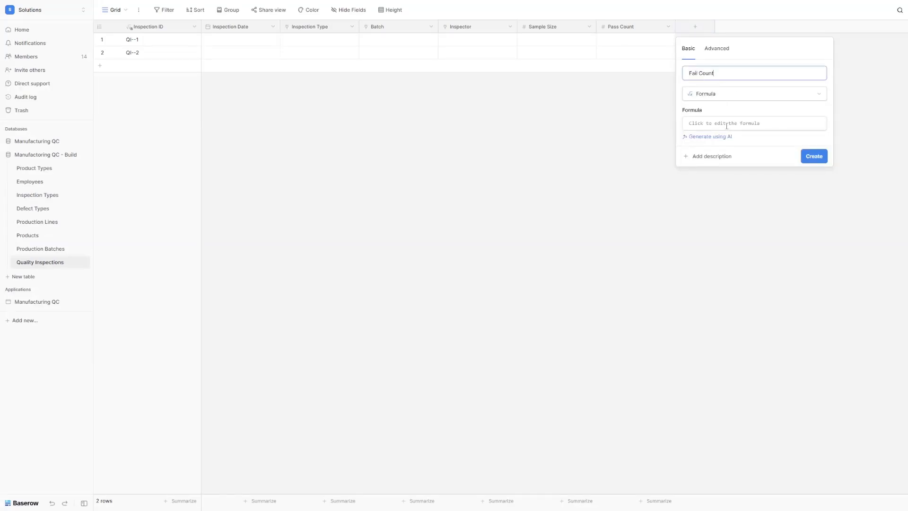
{"action": "left_click", "coordinate": [724, 124]}
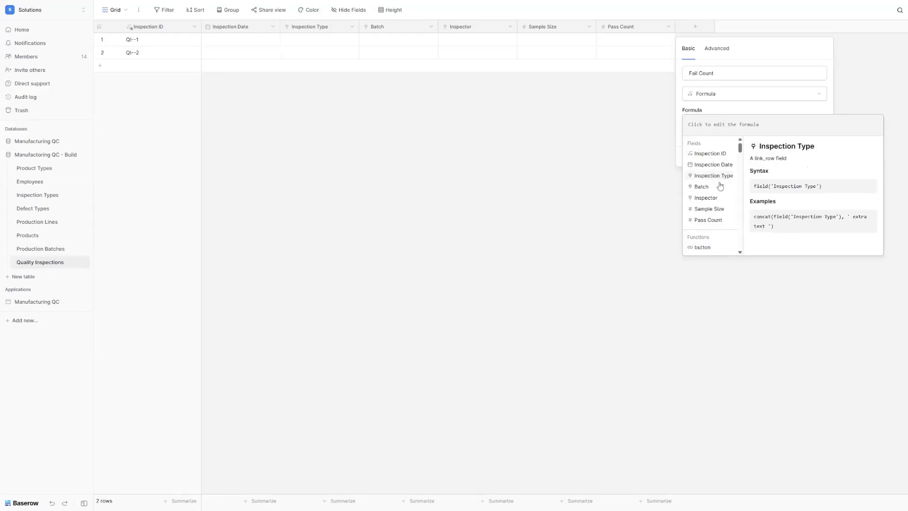
{"action": "left_click", "coordinate": [719, 210]}
{"action": "type", "text": "-"}
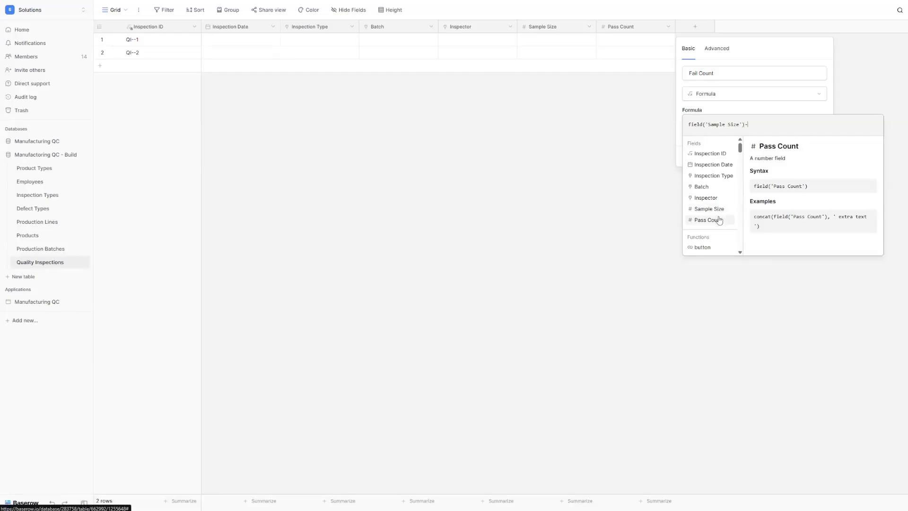
{"action": "left_click", "coordinate": [720, 220]}
{"action": "key", "text": "Escape"}
{"action": "left_click", "coordinate": [815, 169]}
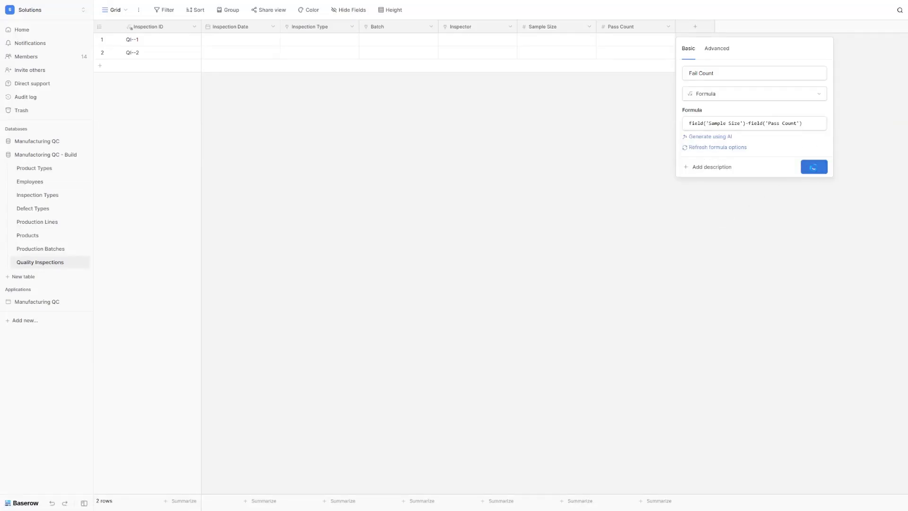
Step: Add a Pass Rate formula field using the pasted pass-rate formula
{"action": "left_click", "coordinate": [776, 28]}
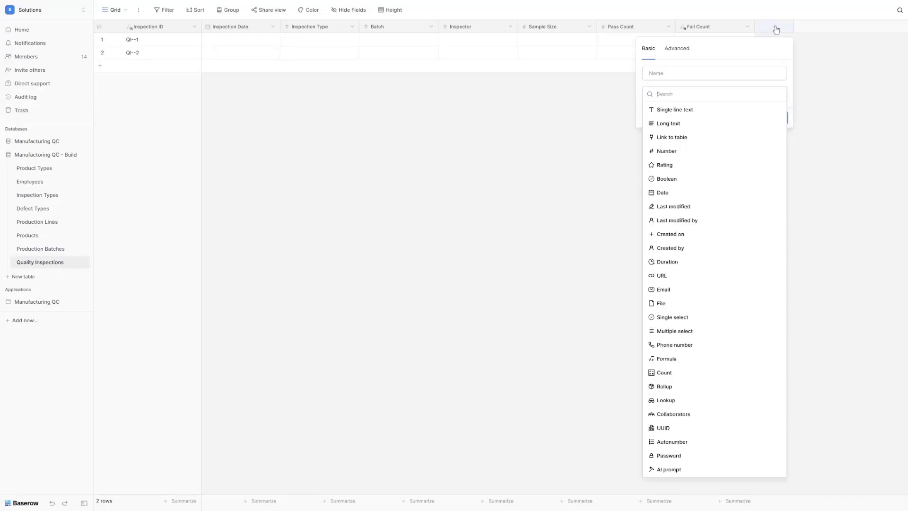
{"action": "left_click", "coordinate": [675, 359]}
{"action": "double_click", "coordinate": [674, 76]}
{"action": "type", "text": "Pass Rate"}
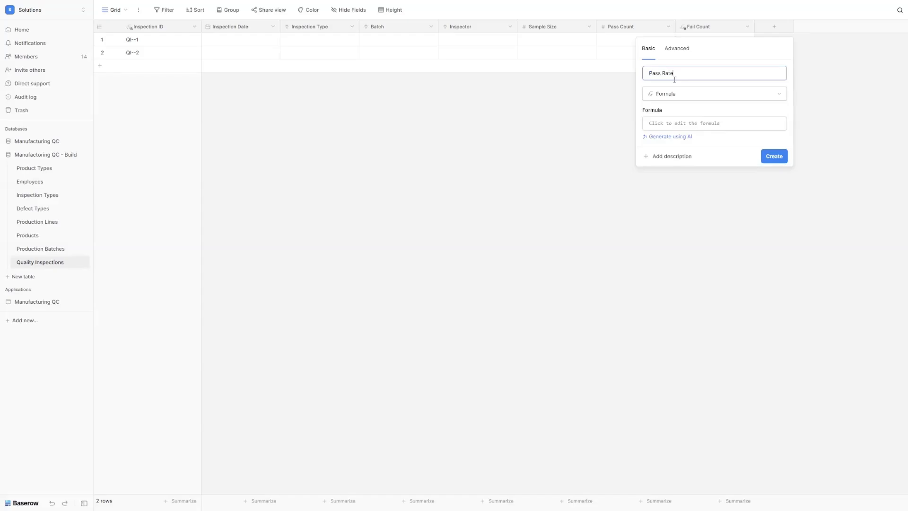
{"action": "left_click", "coordinate": [689, 124]}
{"action": "key", "text": "ctrl+v"}
{"action": "left_click", "coordinate": [778, 168]}
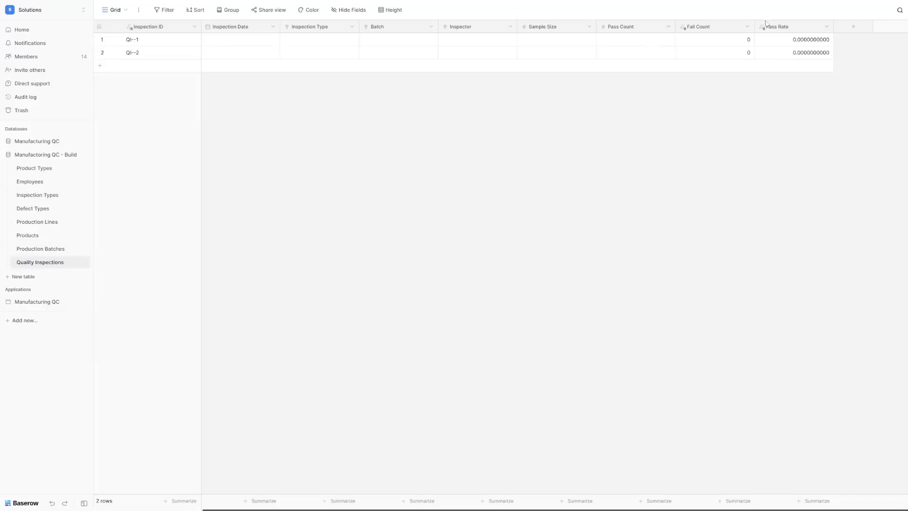
Step: Format Pass Rate with 0 decimal places and a % suffix
{"action": "left_click", "coordinate": [778, 29]}
{"action": "left_click", "coordinate": [757, 187]}
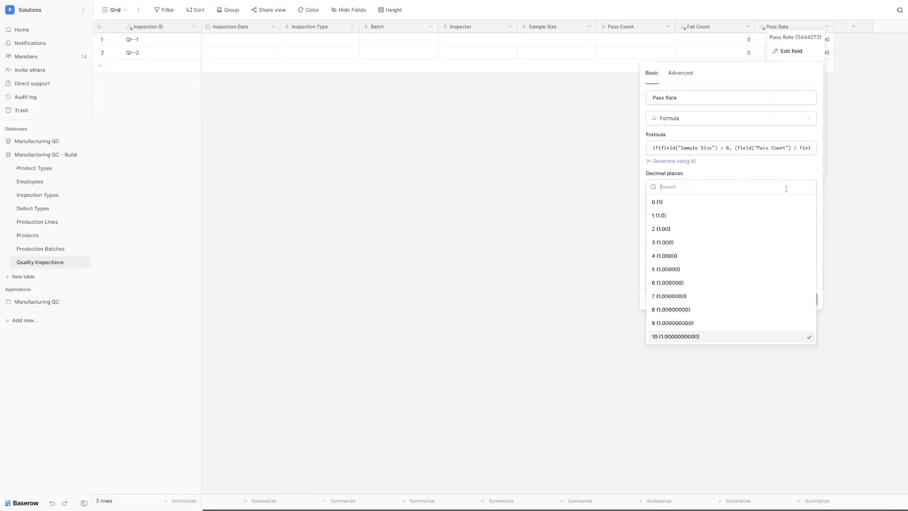
{"action": "left_click", "coordinate": [717, 207]}
{"action": "left_click", "coordinate": [800, 214]}
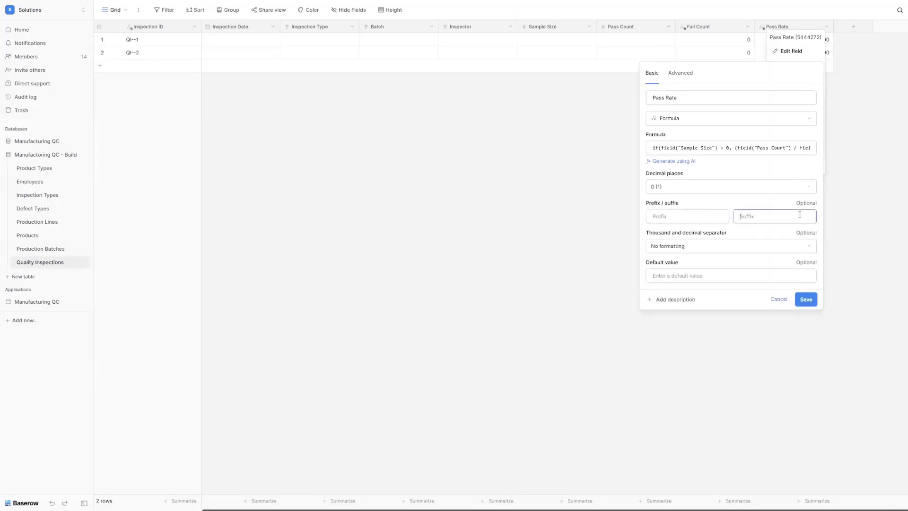
{"action": "type", "text": "%"}
{"action": "left_click", "coordinate": [807, 299]}
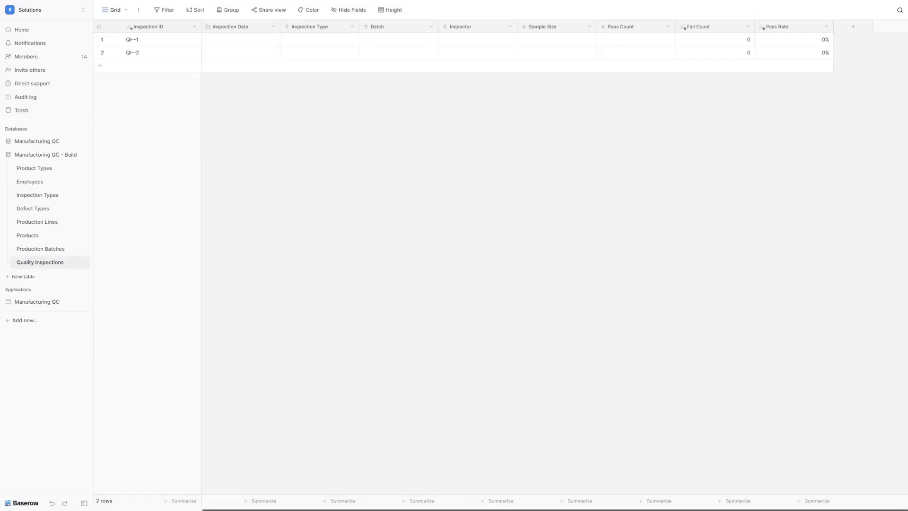
Step: Add an Overall Result single select with options Pass, Conditional Pass and Fail
{"action": "left_click", "coordinate": [849, 28]}
{"action": "type", "text": "singl"}
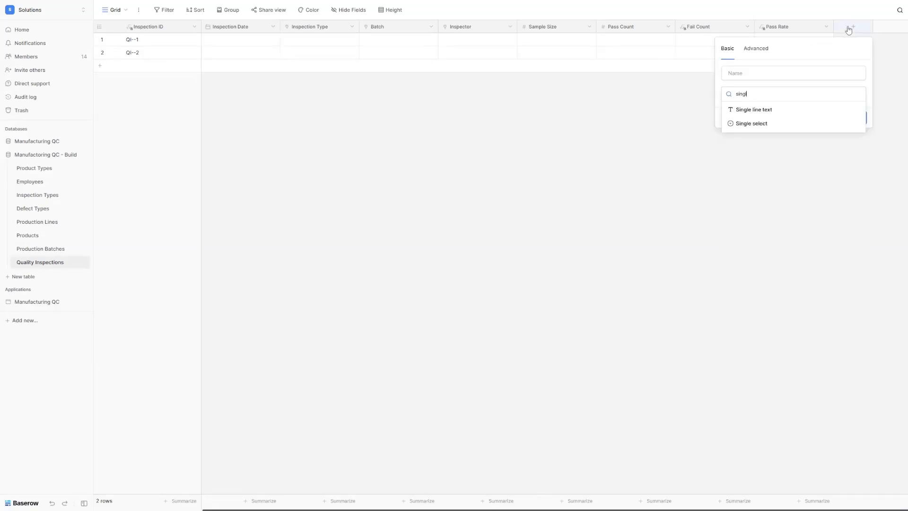
{"action": "left_click", "coordinate": [769, 123]}
{"action": "left_click", "coordinate": [765, 77]}
{"action": "type", "text": "Overall Result"}
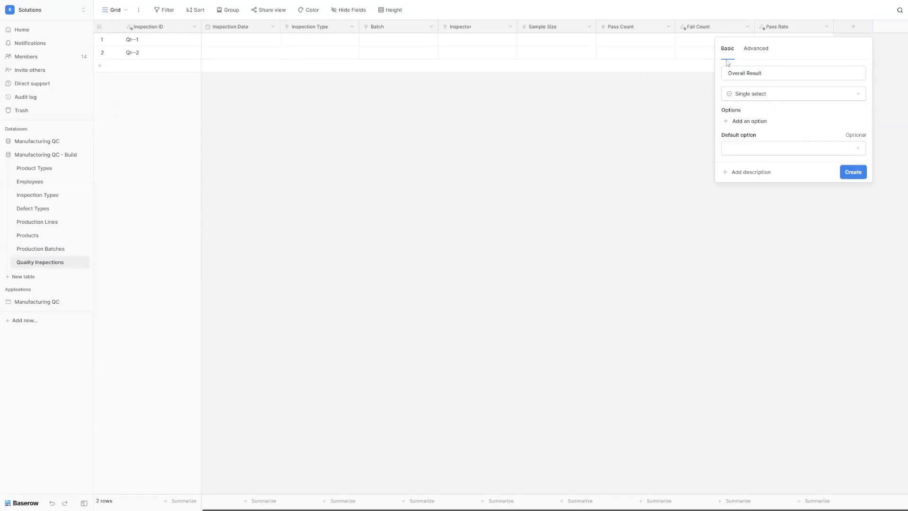
{"action": "left_click", "coordinate": [750, 121]}
{"action": "type", "text": "Pass"}
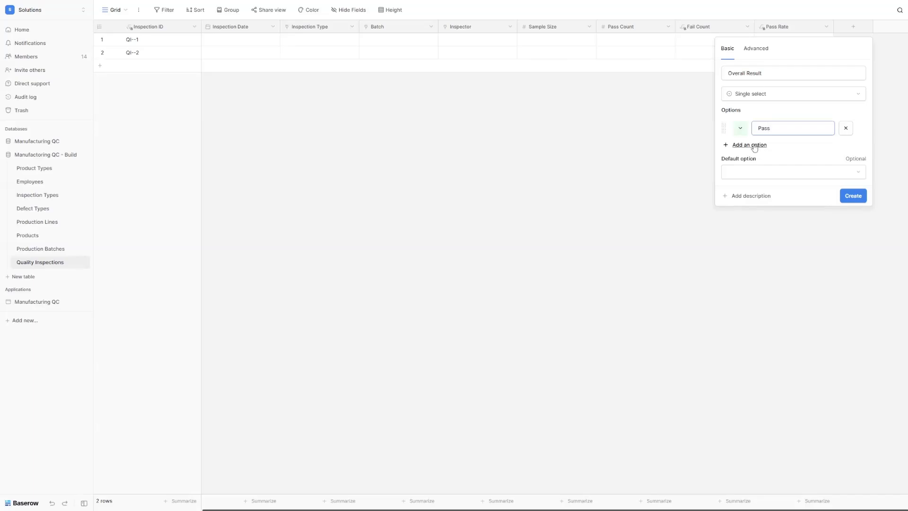
{"action": "left_click", "coordinate": [755, 145]}
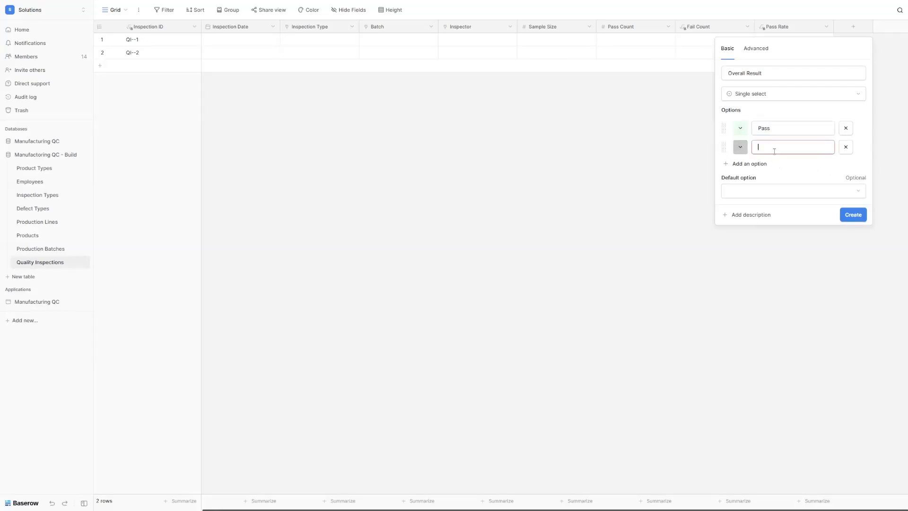
{"action": "type", "text": "Conditional Pass"}
{"action": "left_click", "coordinate": [749, 164]}
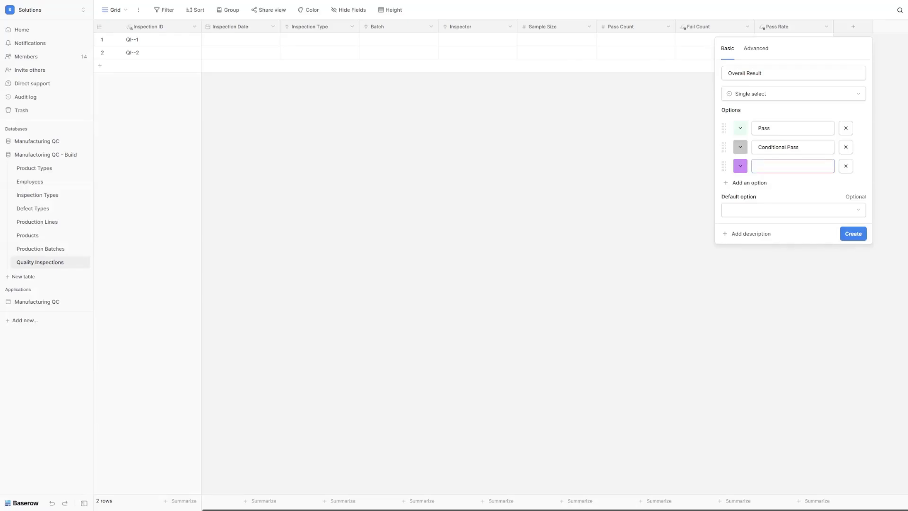
{"action": "type", "text": "Fail"}
{"action": "left_click", "coordinate": [854, 234]}
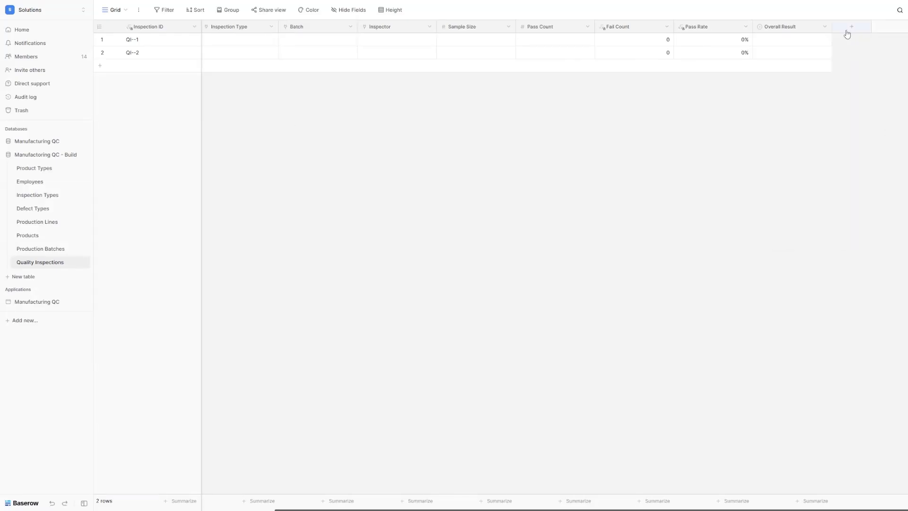
Step: Add a long-text field named Test Results
{"action": "left_click", "coordinate": [847, 32]}
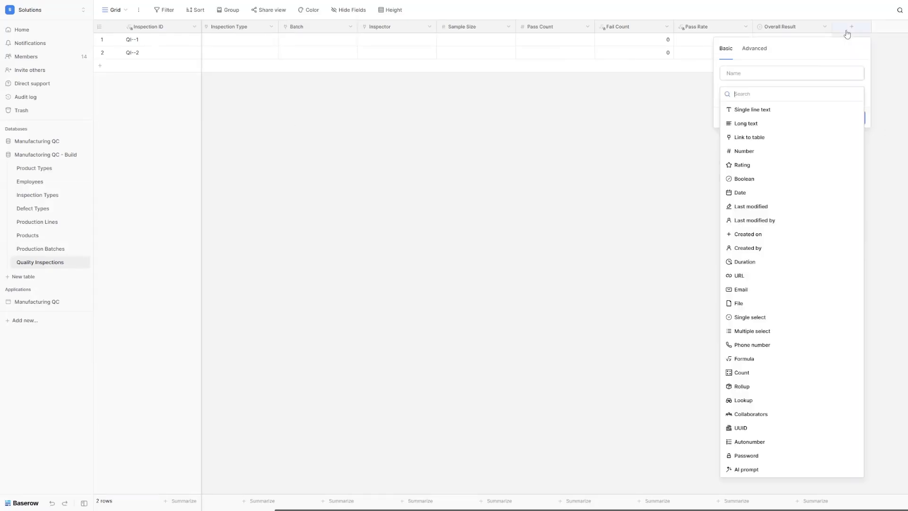
{"action": "left_click", "coordinate": [746, 123]}
{"action": "left_click", "coordinate": [759, 73]}
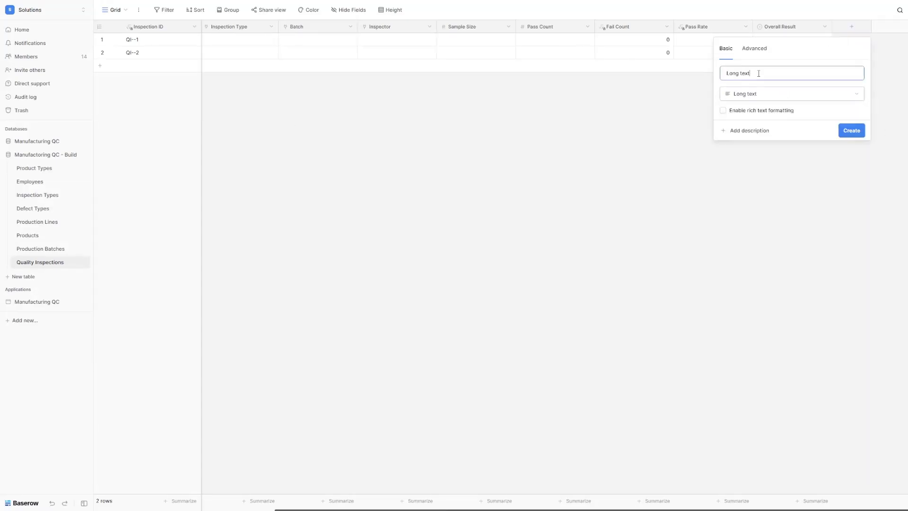
{"action": "key", "text": "ctrl+a"}
{"action": "type", "text": "Test Results"}
{"action": "left_click", "coordinate": [852, 130]}
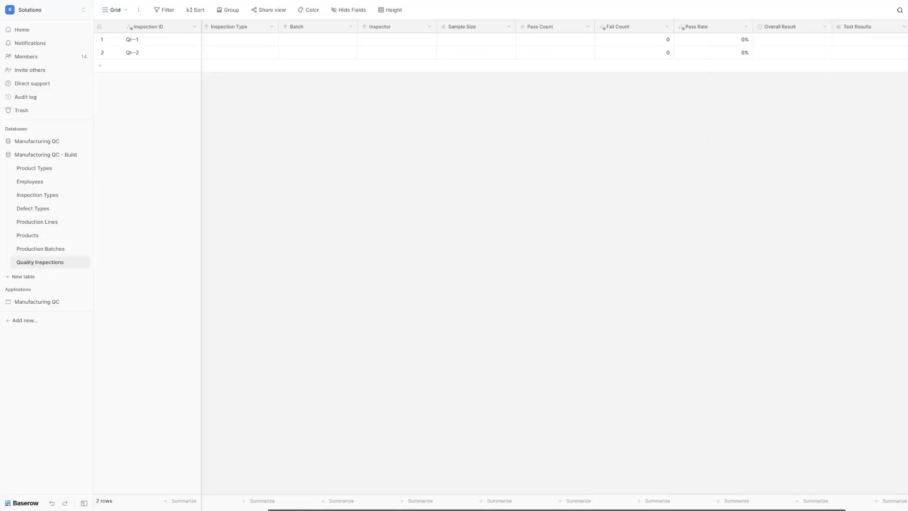
Step: Add a second long-text field named Notes
{"action": "scroll", "coordinate": [847, 44], "scroll_direction": "right", "scroll_amount": 2}
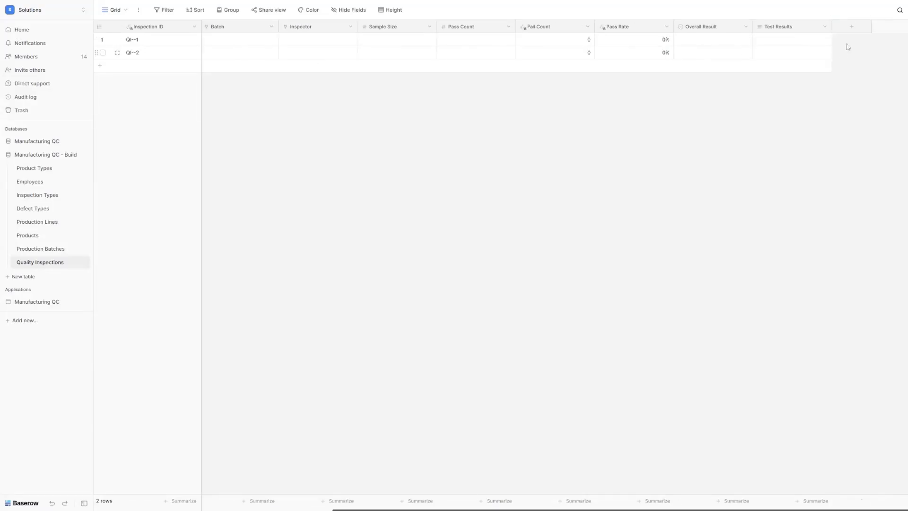
{"action": "left_click", "coordinate": [851, 26]}
{"action": "left_click", "coordinate": [759, 124]}
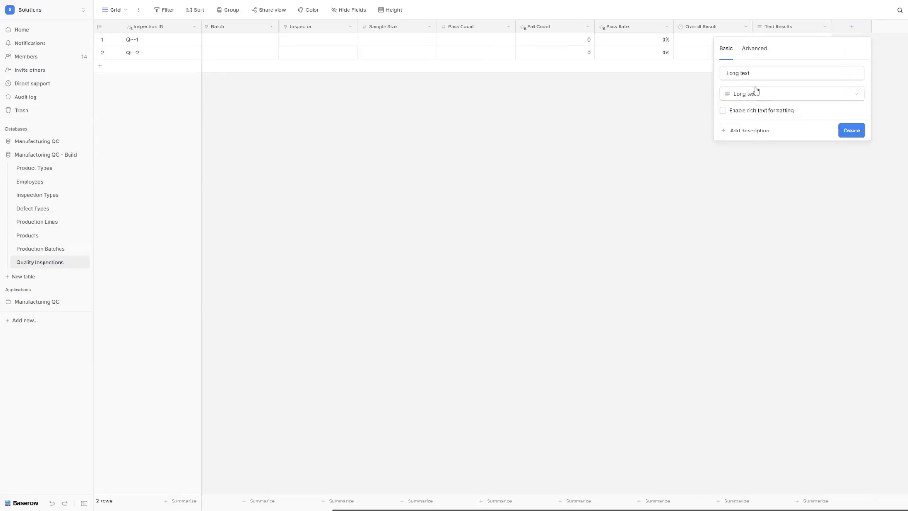
{"action": "type", "text": "Notes"}
{"action": "left_click", "coordinate": [851, 131]}
Step: Add a Boolean field named Corrective Action Required
{"action": "scroll", "coordinate": [878, 55], "scroll_direction": "right", "scroll_amount": 2}
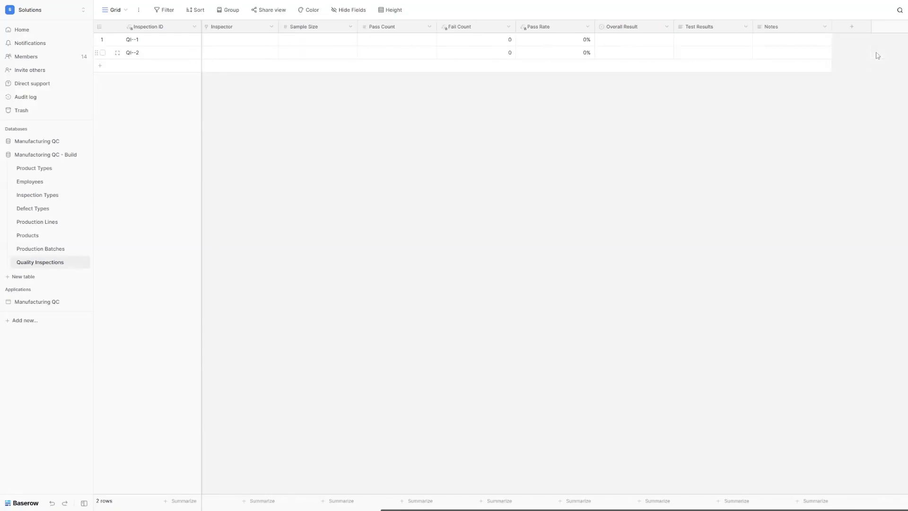
{"action": "left_click", "coordinate": [852, 27]}
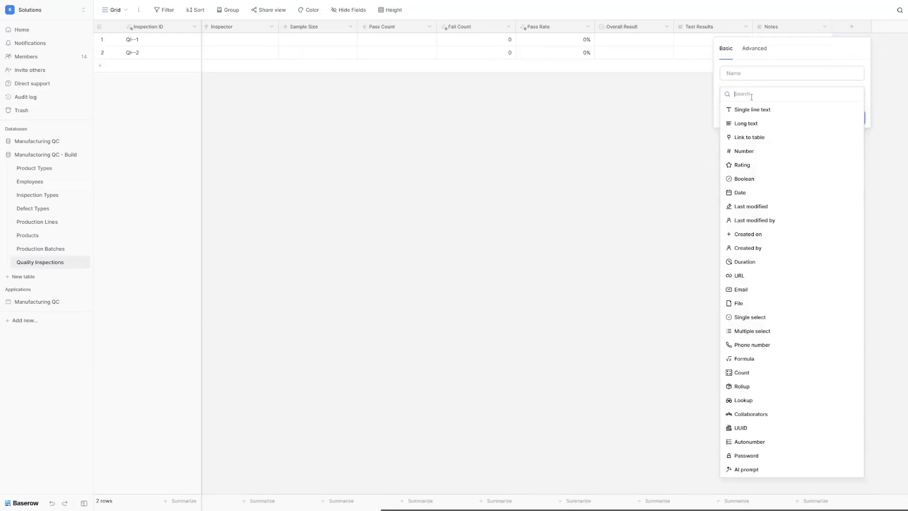
{"action": "type", "text": "bool"}
{"action": "left_click", "coordinate": [744, 110]}
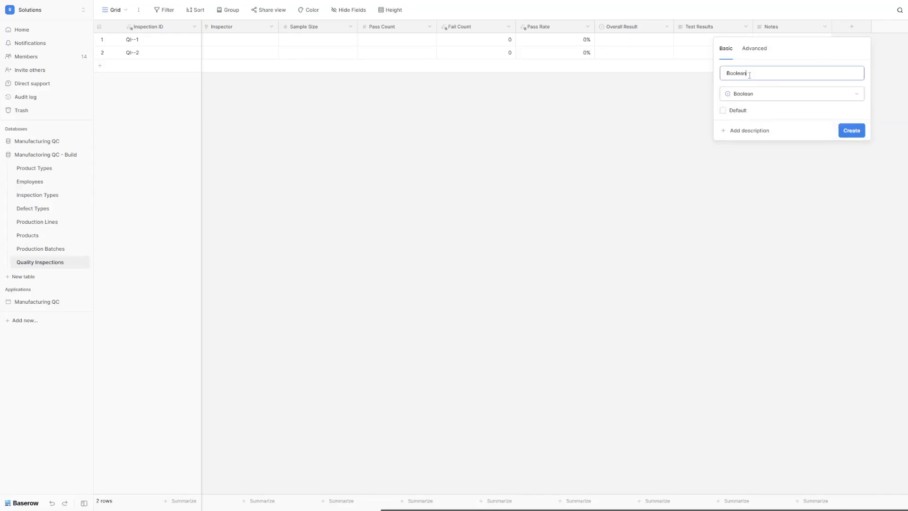
{"action": "key", "text": "ctrl+a"}
{"action": "type", "text": "Corrective Action Required"}
{"action": "left_click", "coordinate": [850, 132]}
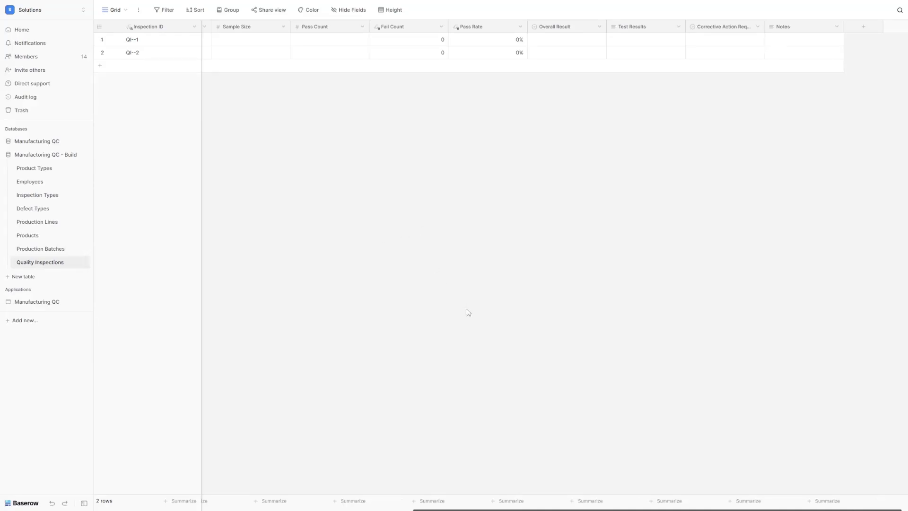
{"action": "scroll", "coordinate": [468, 310], "scroll_direction": "left", "scroll_amount": 5}
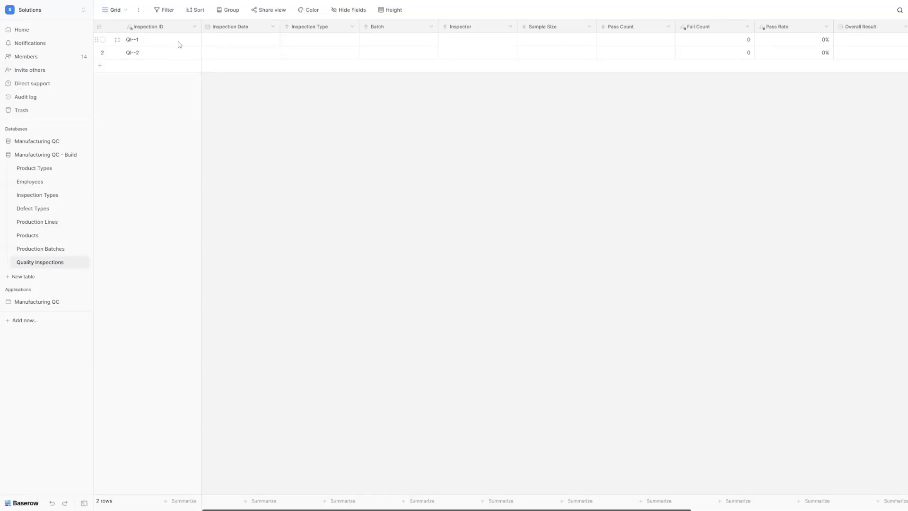
Step: Paste the 13 prepared inspection records, QI-2025-1 to QI-2025-13, starting at the first Inspection Date cell
{"action": "left_click", "coordinate": [226, 45]}
{"action": "key", "text": "ctrl+v"}
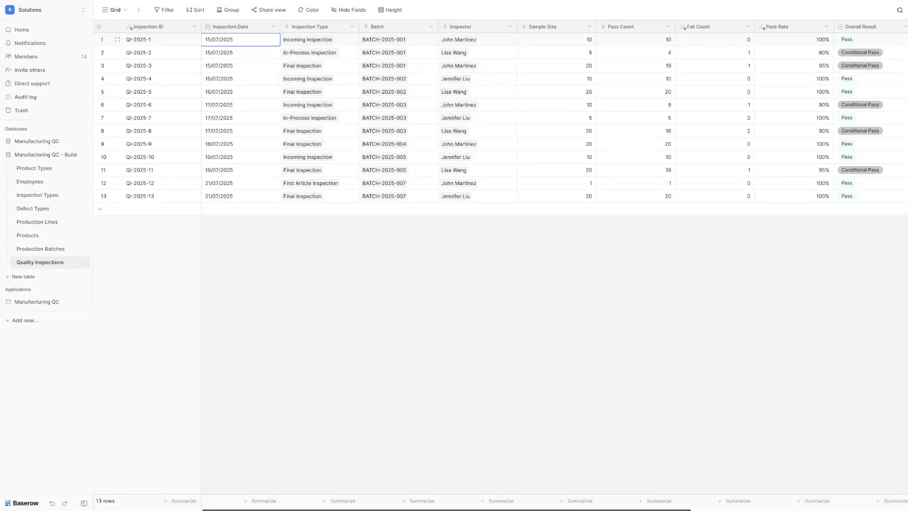
{"action": "scroll", "coordinate": [451, 152], "scroll_direction": "right", "scroll_amount": 6}
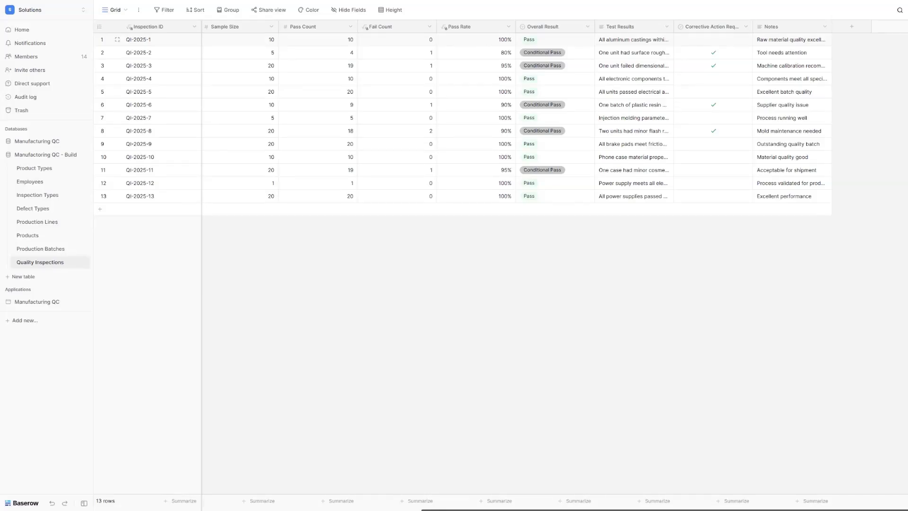
Step: Create a new table named Defects and start deleting its default Notes field
{"action": "left_click", "coordinate": [27, 277]}
{"action": "type", "text": "Defects"}
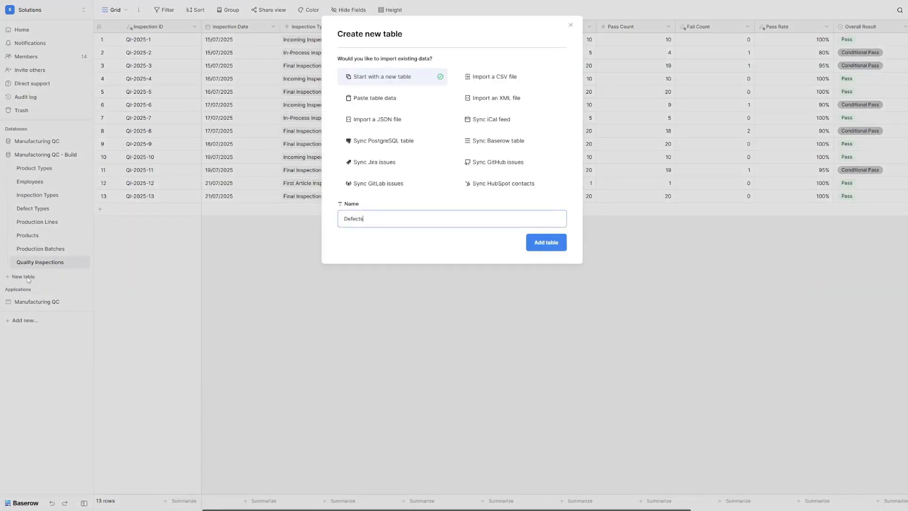
{"action": "key", "text": "Return"}
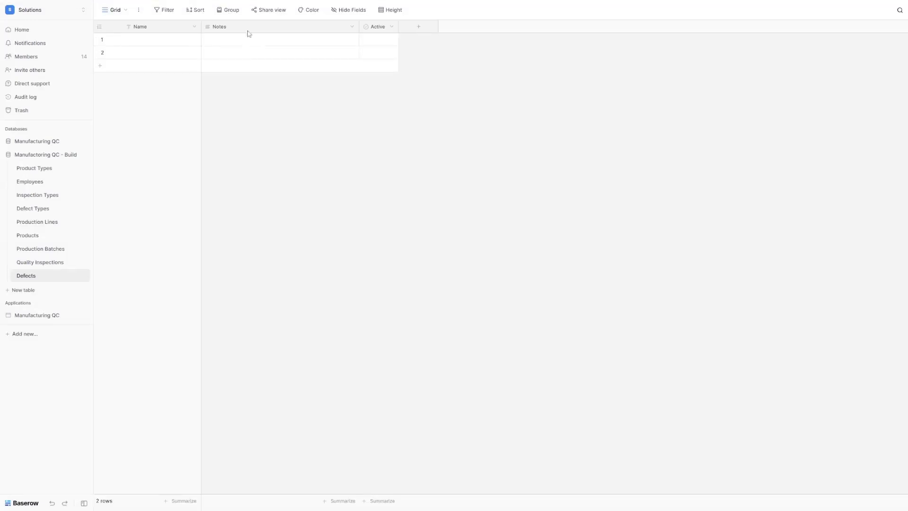
{"action": "left_click", "coordinate": [352, 26]}
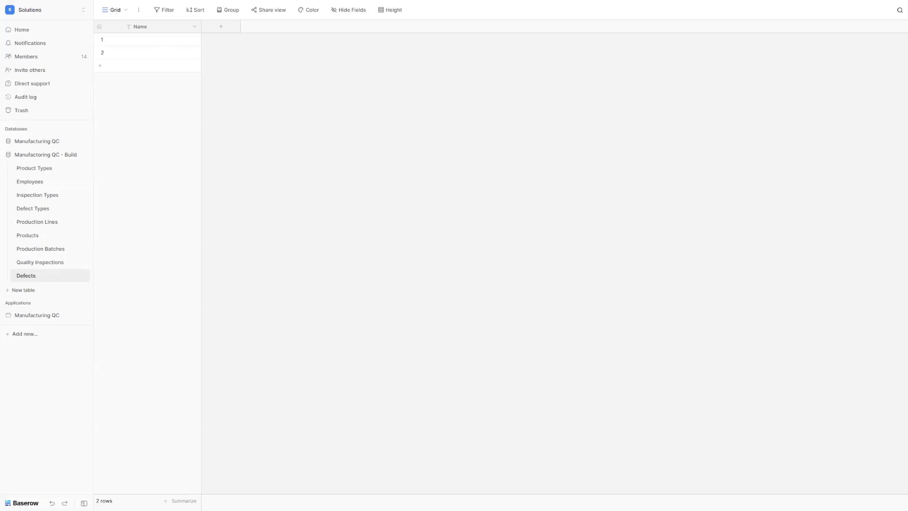
Step: Add a Date field named Discovery Date to the Defects table
{"action": "left_click", "coordinate": [227, 31]}
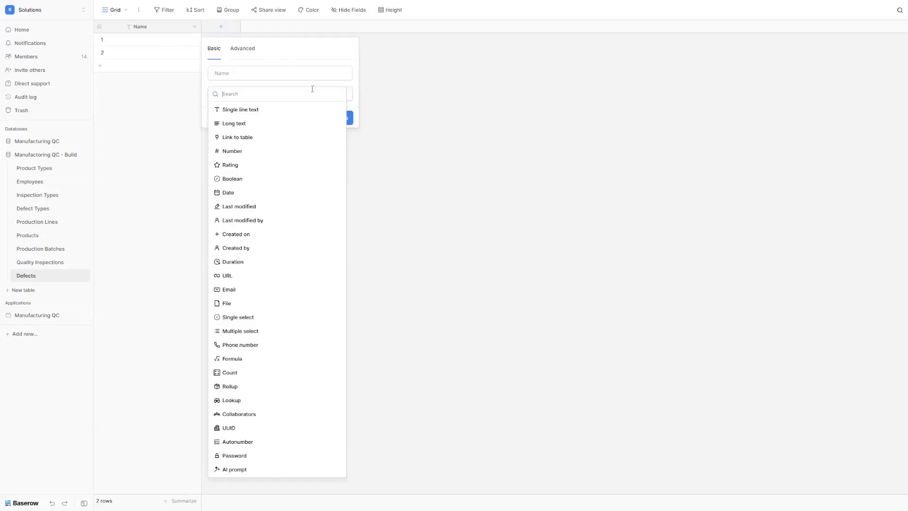
{"action": "type", "text": "date"}
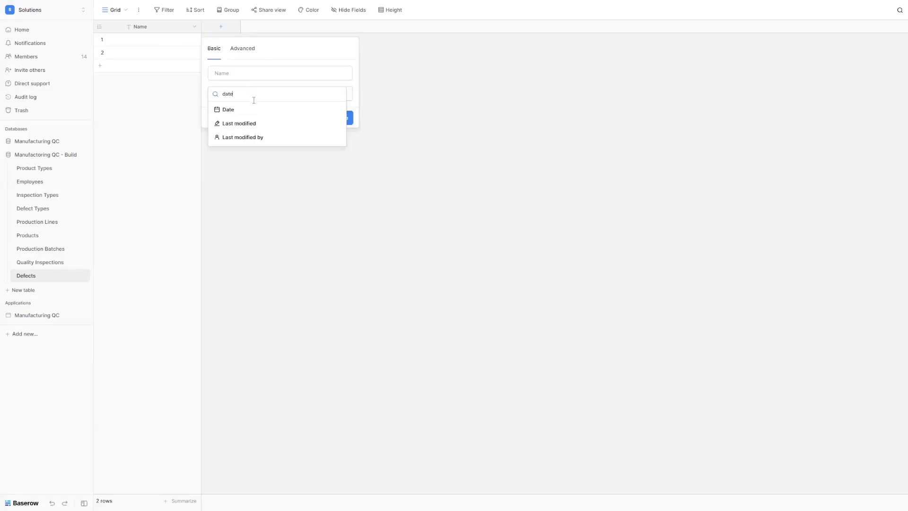
{"action": "left_click", "coordinate": [252, 109]}
{"action": "double_click", "coordinate": [243, 73]}
{"action": "type", "text": "Discovery Date"}
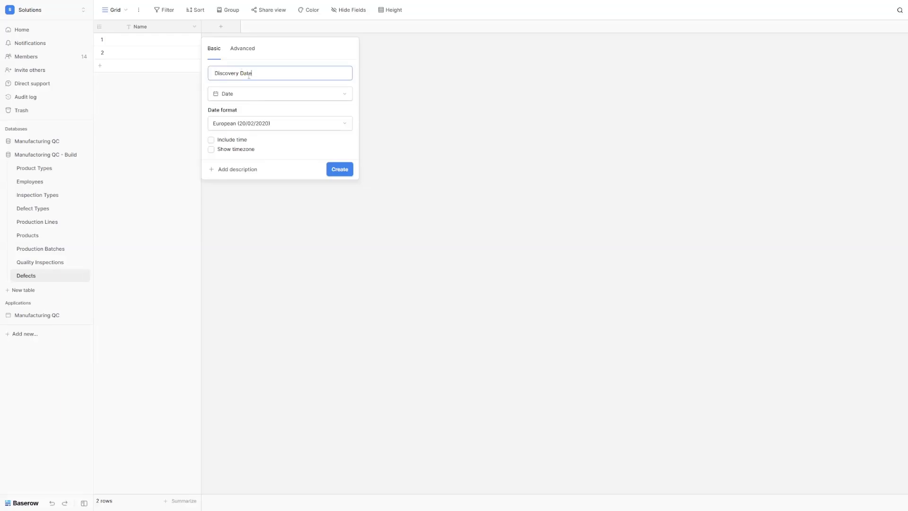
{"action": "left_click", "coordinate": [345, 173]}
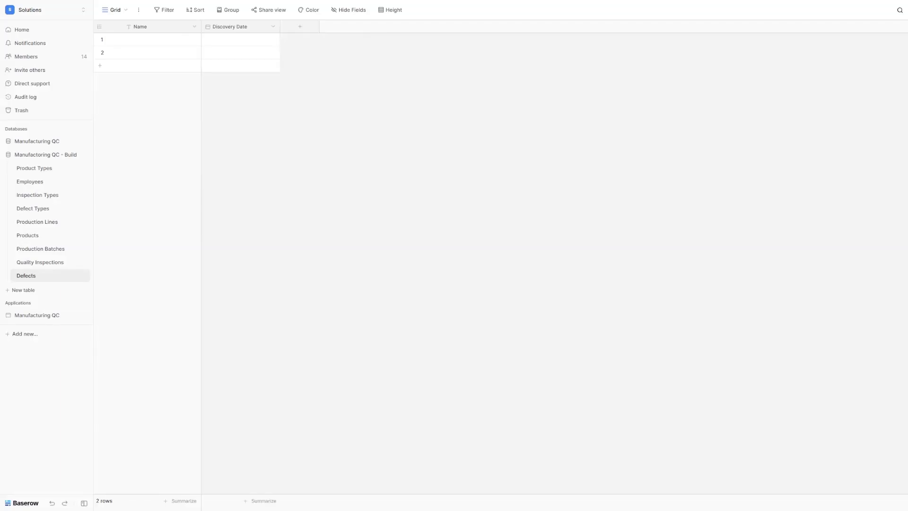
Step: Turn the Name field into a Defect-ID formula field using the pasted concat formula
{"action": "double_click", "coordinate": [138, 30]}
{"action": "type", "text": "Defect-ID"}
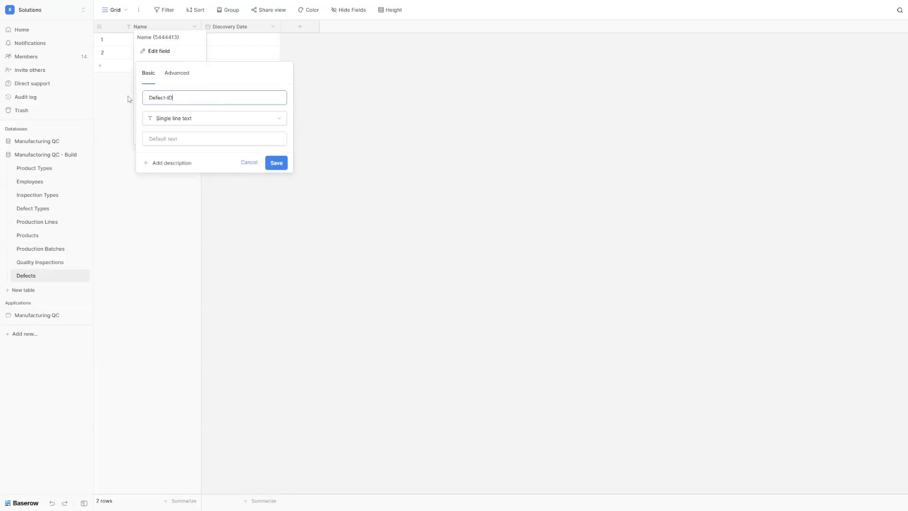
{"action": "left_click", "coordinate": [169, 122]}
{"action": "type", "text": "for"}
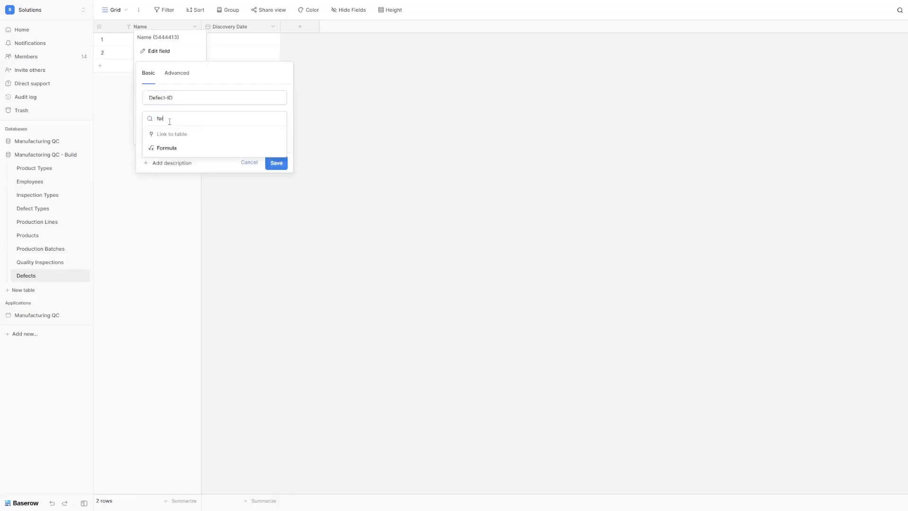
{"action": "left_click", "coordinate": [172, 148]}
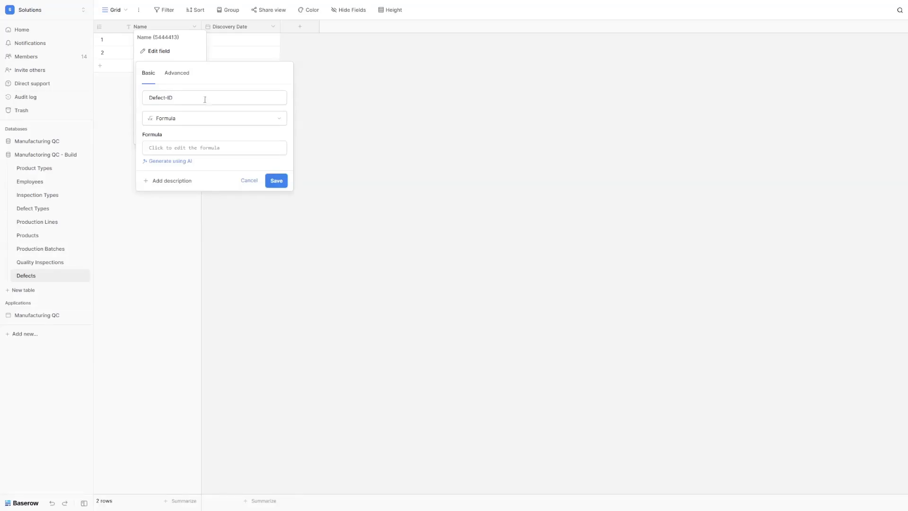
{"action": "left_click", "coordinate": [180, 148]}
{"action": "type", "text": "concat(\"DEF-\", year(field(\"Discovery Date\")), \"-\", row_id())"}
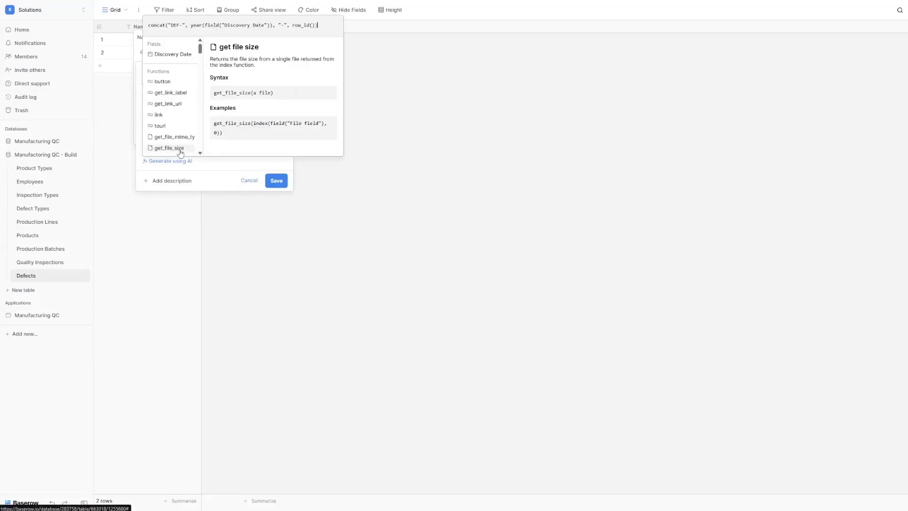
{"action": "left_click", "coordinate": [280, 182]}
{"action": "left_click", "coordinate": [277, 192]}
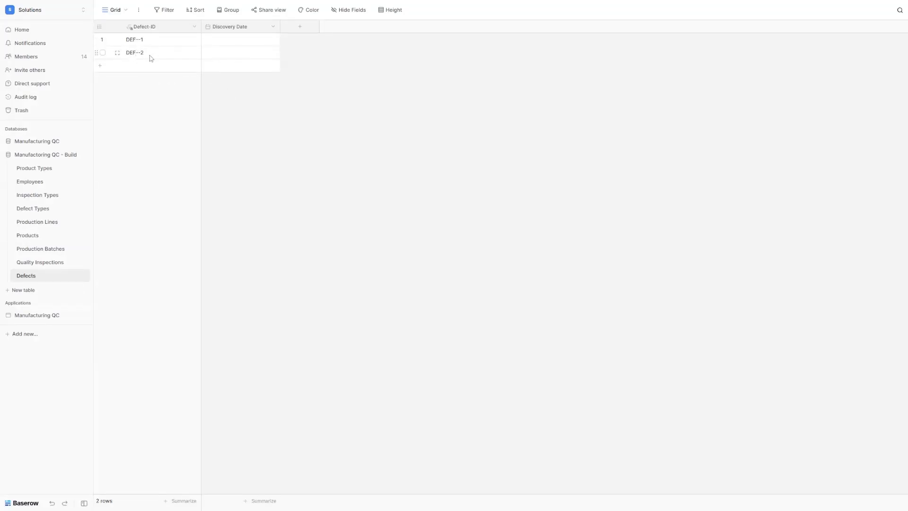
Step: Add a Batch link field connected to Production Batches
{"action": "left_click", "coordinate": [295, 27]}
{"action": "left_click", "coordinate": [342, 137]}
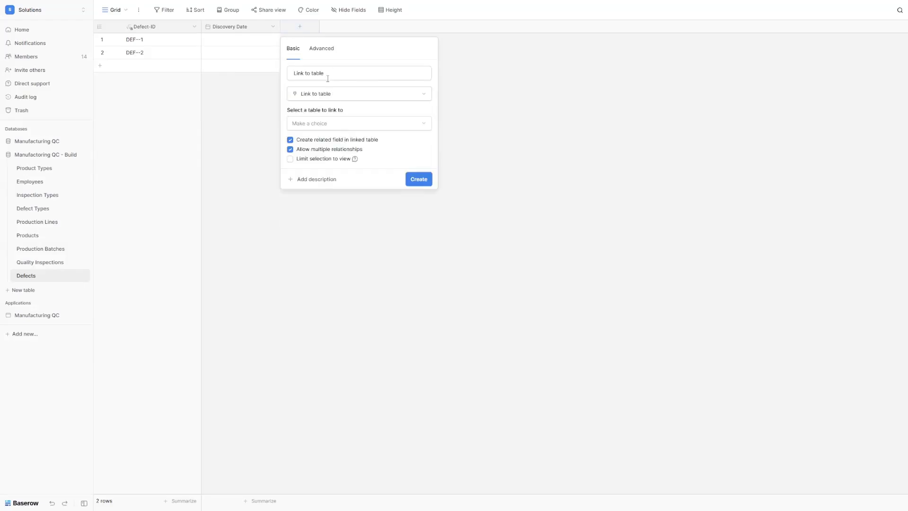
{"action": "triple_click", "coordinate": [328, 76]}
{"action": "type", "text": "Batch"}
{"action": "left_click", "coordinate": [328, 123]}
{"action": "left_click", "coordinate": [338, 220]}
{"action": "left_click", "coordinate": [419, 179]}
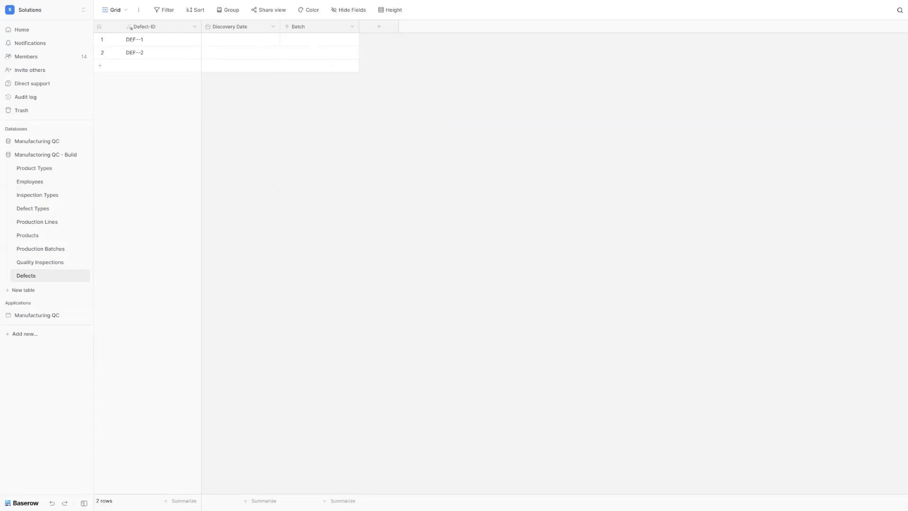
Step: Add a Related Inspection link field connected to Quality Inspections
{"action": "left_click", "coordinate": [379, 27]}
{"action": "left_click", "coordinate": [416, 130]}
{"action": "triple_click", "coordinate": [410, 73]}
{"action": "type", "text": "Related Inspection"}
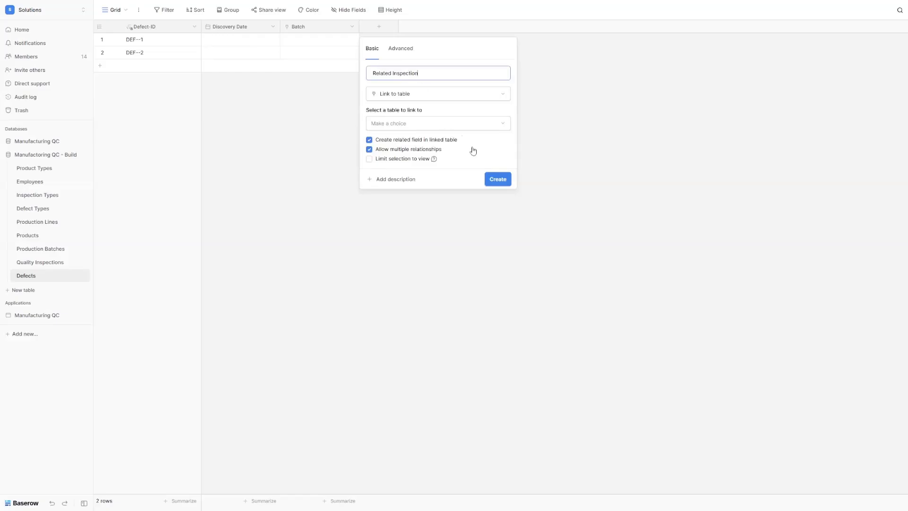
{"action": "left_click", "coordinate": [421, 124]}
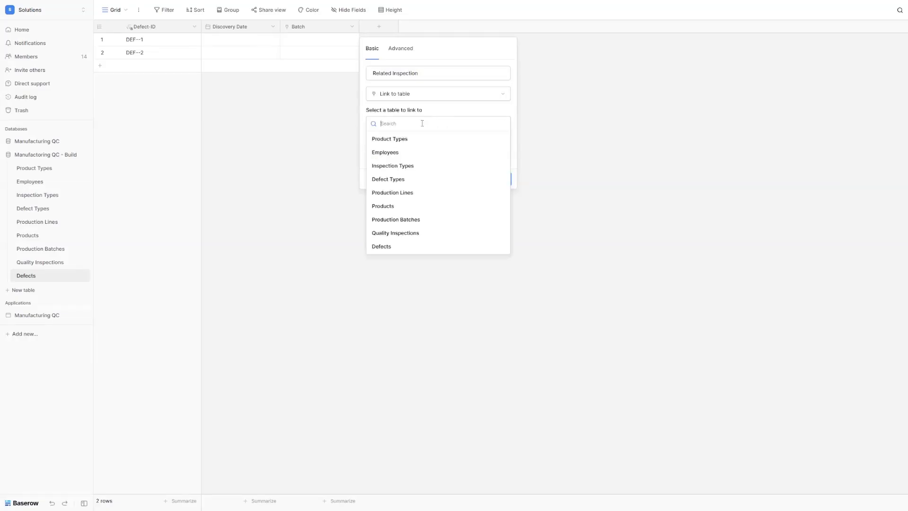
{"action": "left_click", "coordinate": [422, 237]}
{"action": "left_click", "coordinate": [497, 180]}
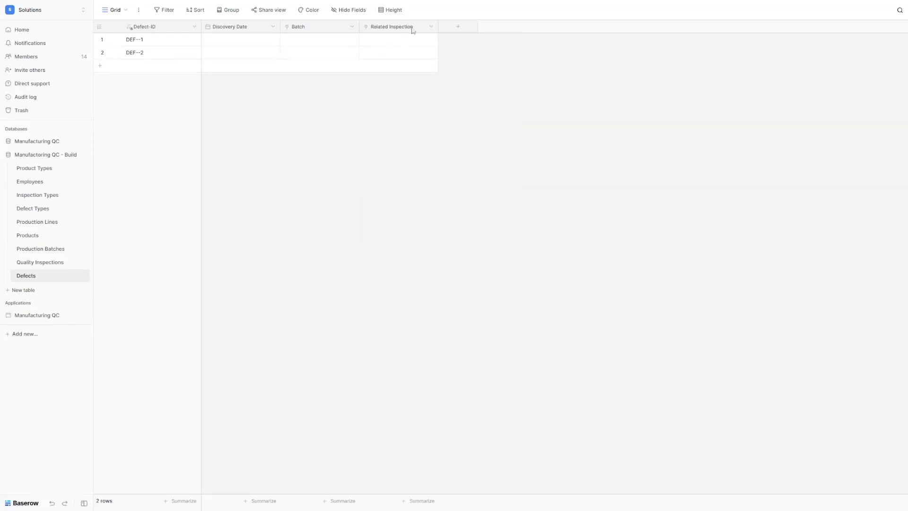
Step: Add a Defect Type link field connected to the Defect Types table
{"action": "left_click", "coordinate": [458, 27]}
{"action": "left_click", "coordinate": [496, 137]}
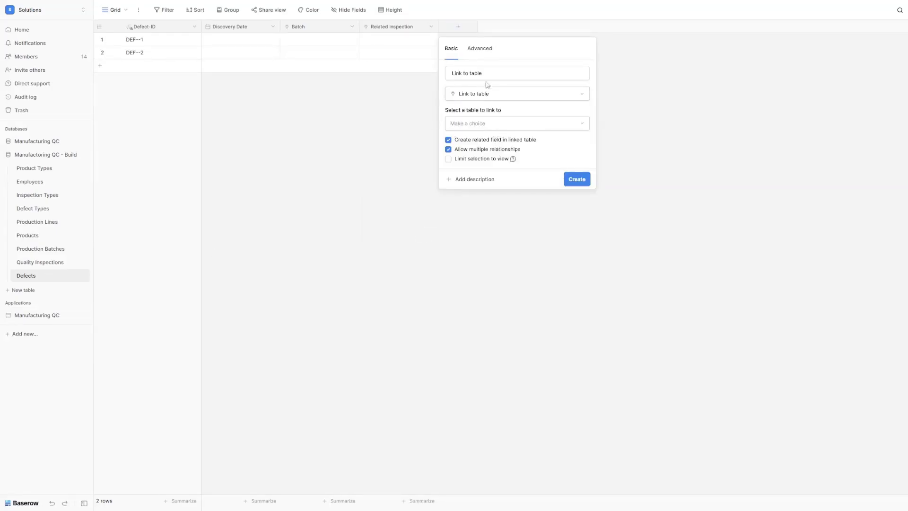
{"action": "triple_click", "coordinate": [484, 74]}
{"action": "type", "text": "Defect Type"}
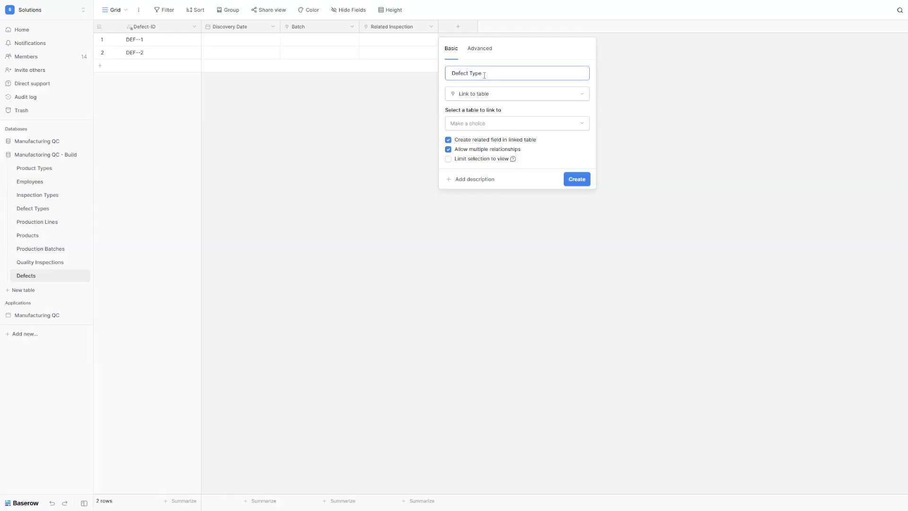
{"action": "left_click", "coordinate": [488, 125]}
{"action": "left_click", "coordinate": [499, 179]}
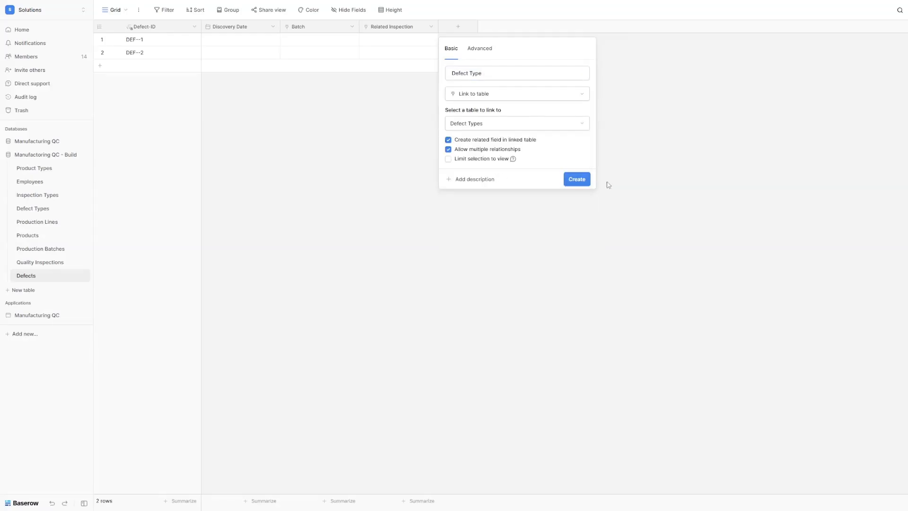
{"action": "left_click", "coordinate": [577, 179]}
{"action": "left_click", "coordinate": [543, 28]}
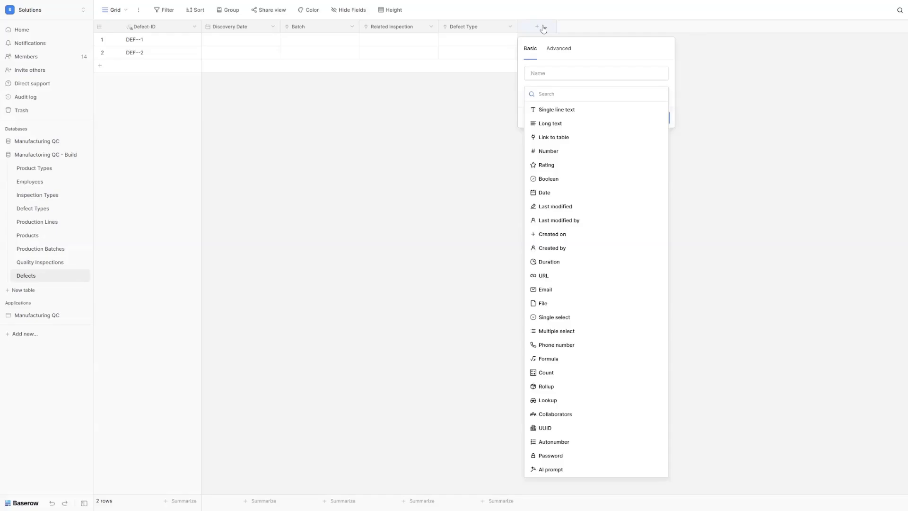
Step: Create the Severity single-select field with choices Cosmetic, Minor, Major and Critical
{"action": "type", "text": "single"}
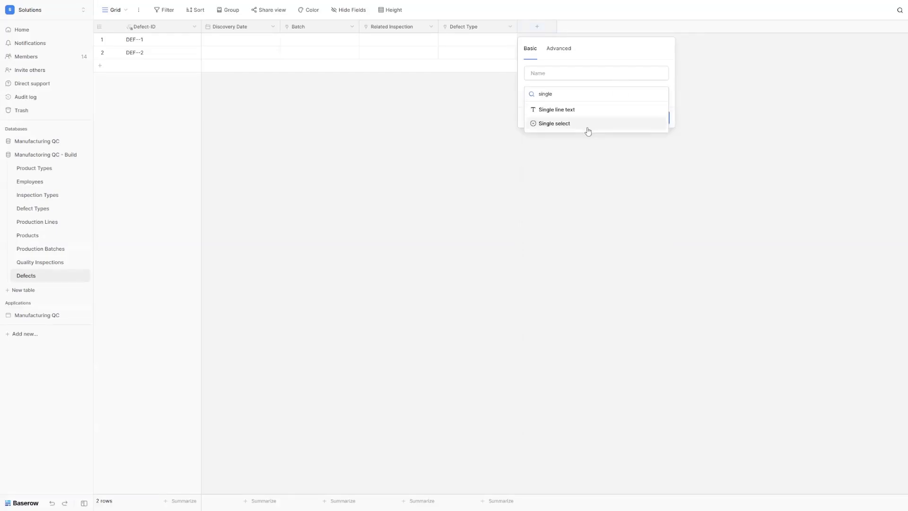
{"action": "left_click", "coordinate": [554, 123]}
{"action": "left_click", "coordinate": [571, 75]}
{"action": "type", "text": "Severity"}
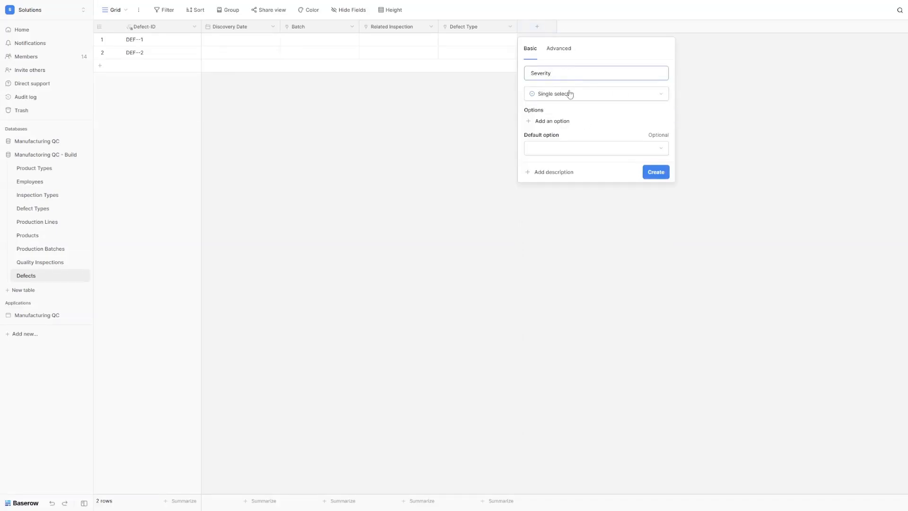
{"action": "left_click", "coordinate": [562, 122]}
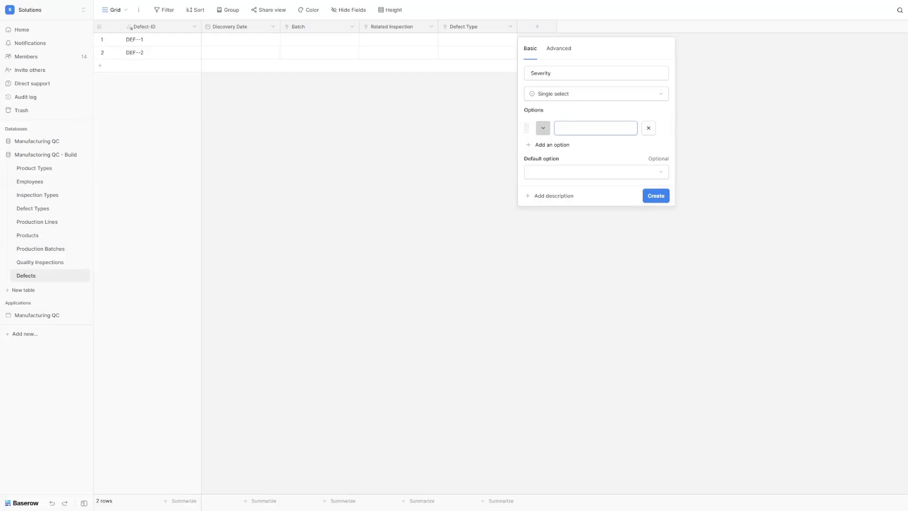
{"action": "type", "text": "Cosmetic"}
{"action": "left_click", "coordinate": [550, 145]}
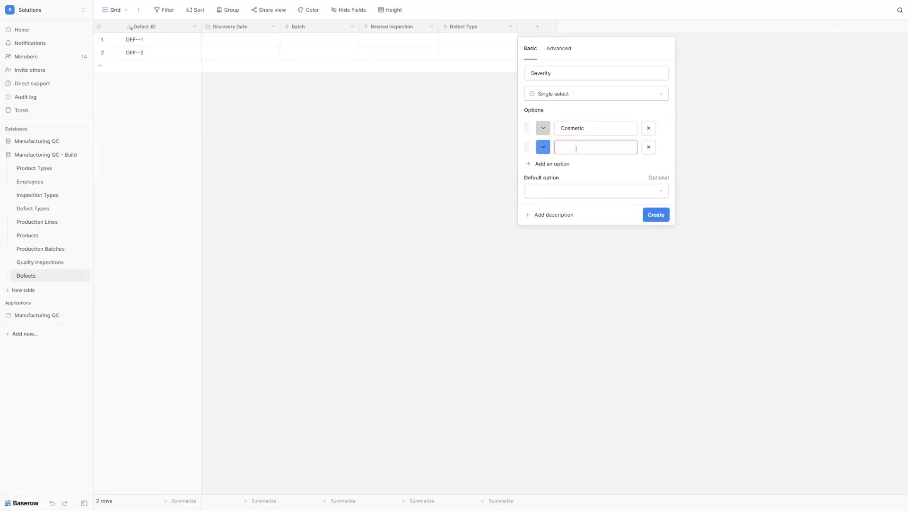
{"action": "type", "text": "Minor"}
{"action": "left_click", "coordinate": [554, 163]}
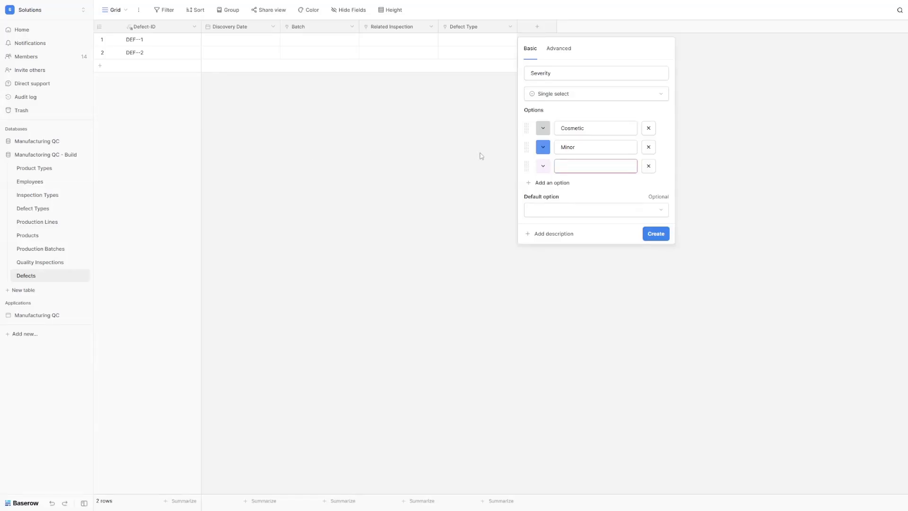
{"action": "type", "text": "Major"}
{"action": "left_click", "coordinate": [552, 183]}
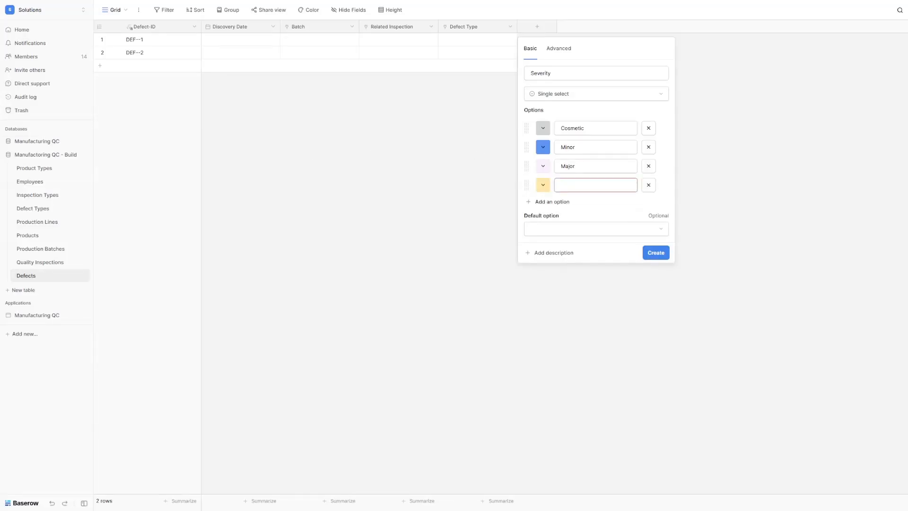
{"action": "type", "text": "Critical"}
{"action": "left_click", "coordinate": [662, 255]}
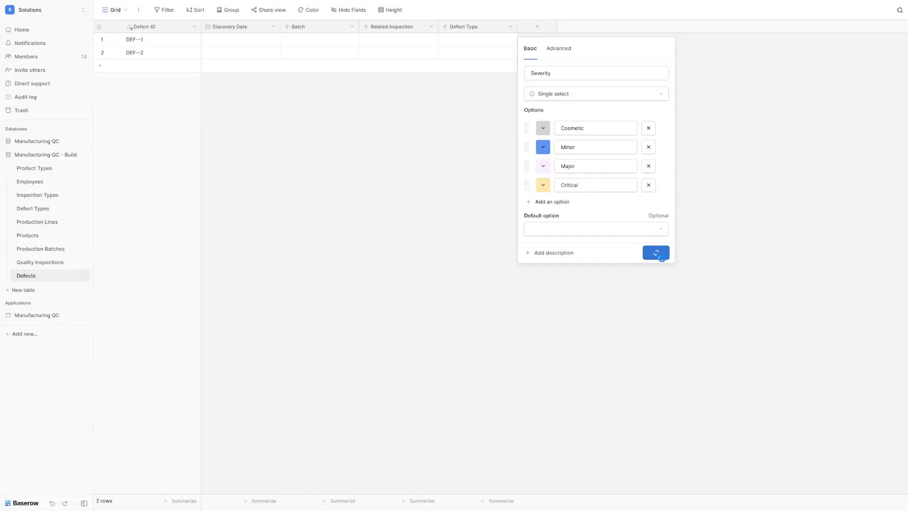
{"action": "left_click", "coordinate": [609, 31]}
Step: Add a Number field named Quantity Affected
{"action": "type", "text": "number"}
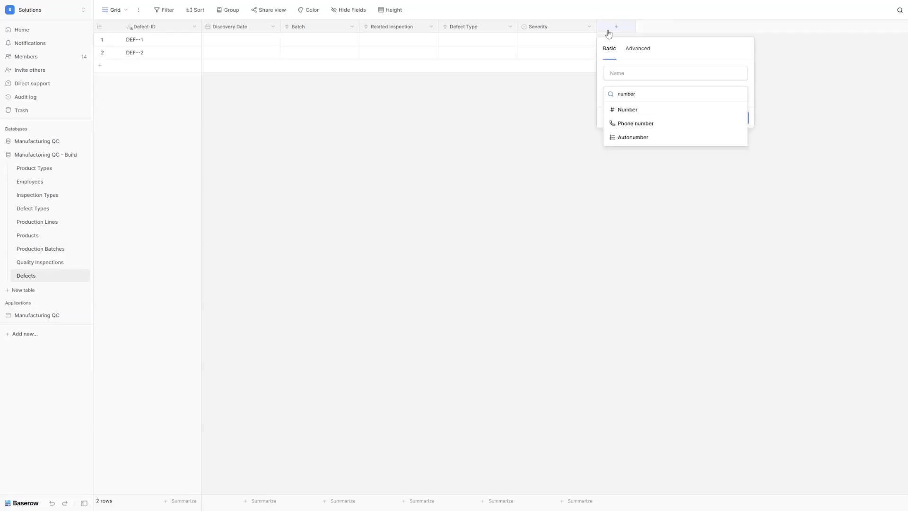
{"action": "left_click", "coordinate": [629, 109]}
{"action": "type", "text": "Quantity Affected"}
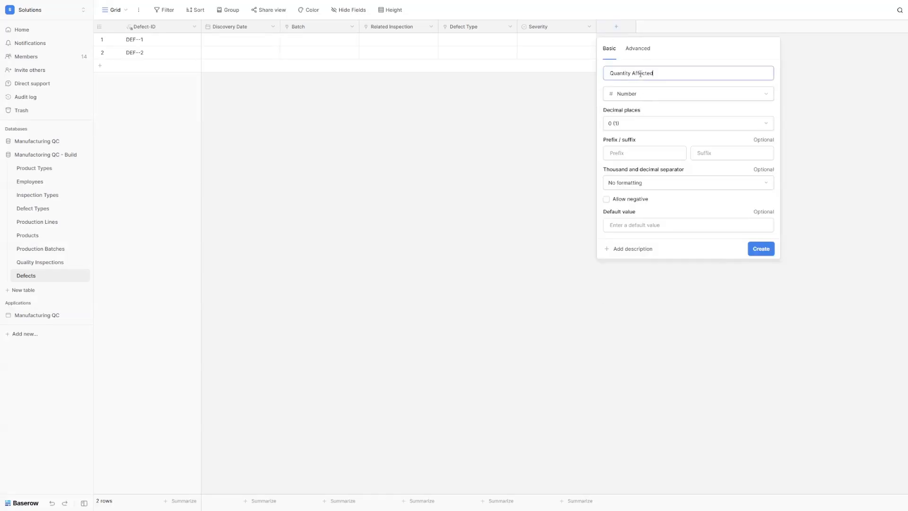
{"action": "left_click", "coordinate": [761, 247]}
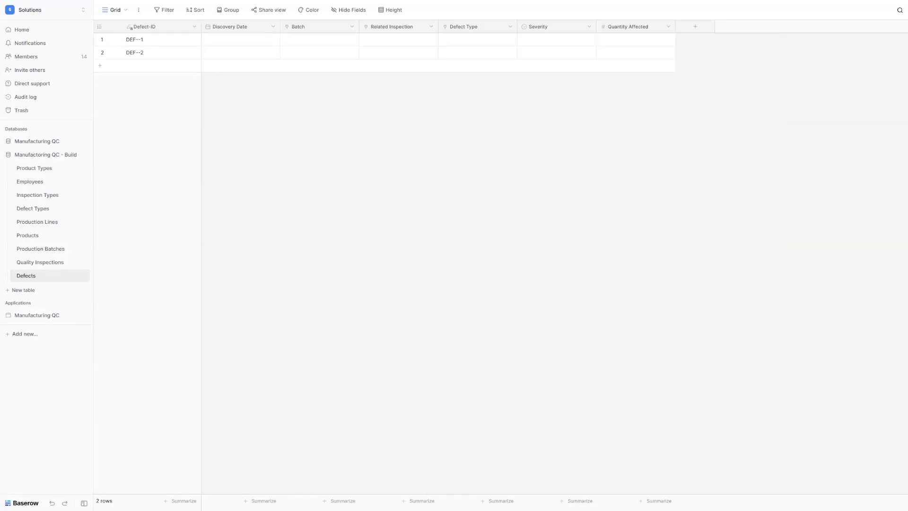
Step: Add long-text fields named Description and Root Cause
{"action": "left_click", "coordinate": [696, 27]}
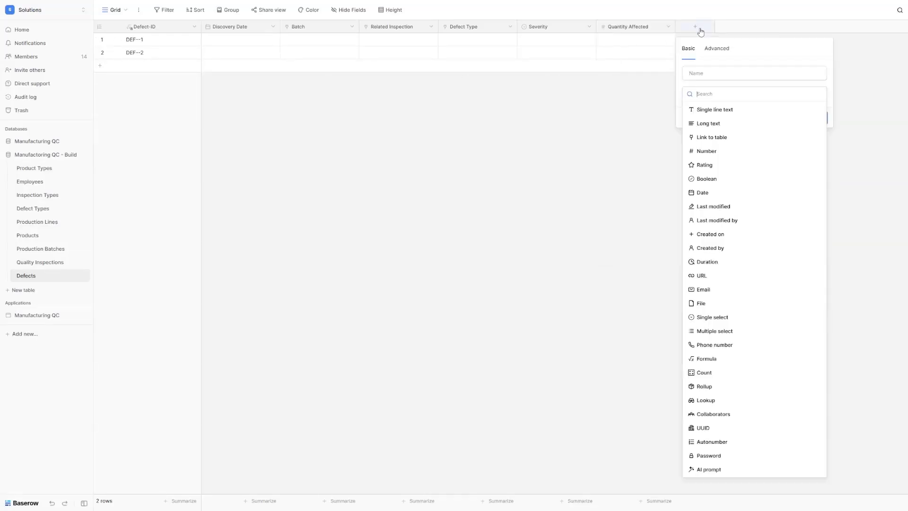
{"action": "left_click", "coordinate": [712, 124]}
{"action": "triple_click", "coordinate": [718, 77]}
{"action": "type", "text": "Description"}
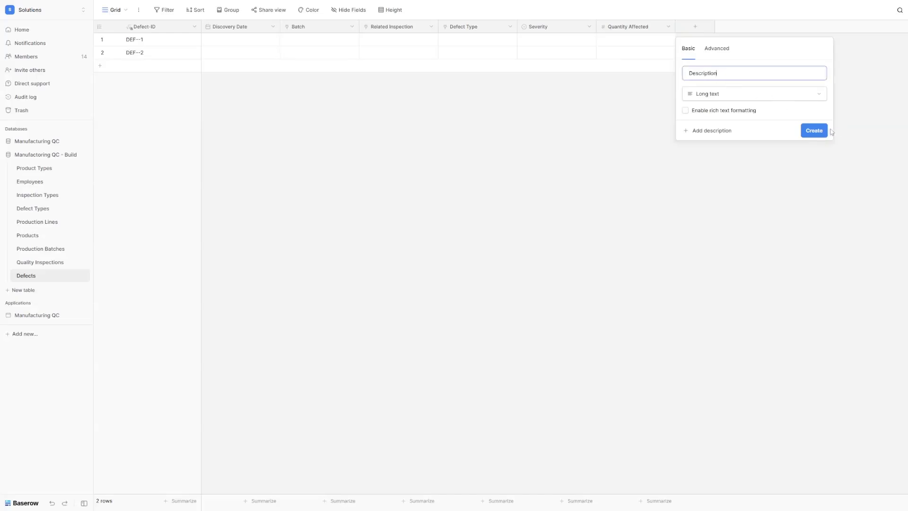
{"action": "left_click", "coordinate": [814, 131]}
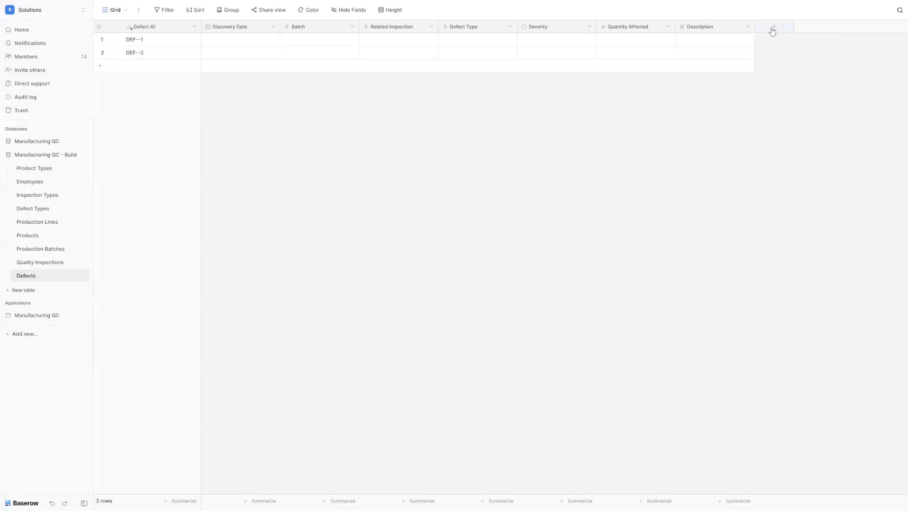
{"action": "left_click", "coordinate": [774, 29]}
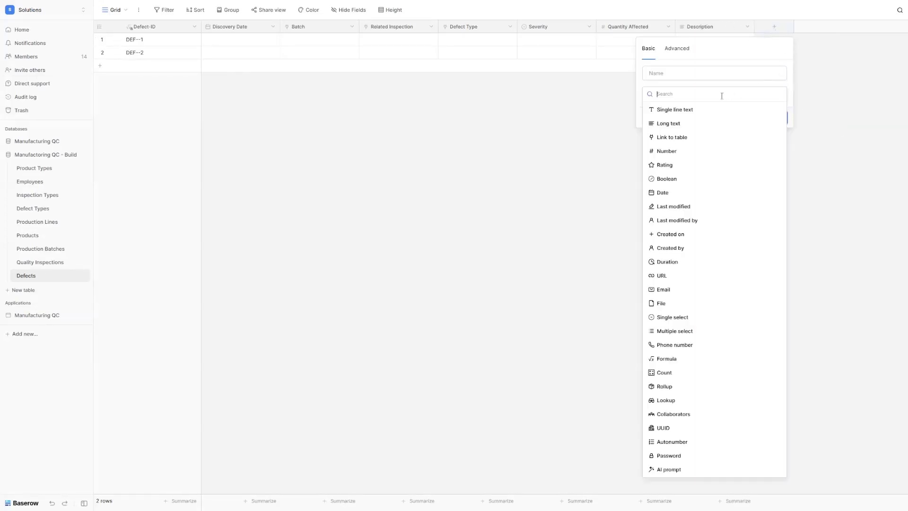
{"action": "left_click", "coordinate": [684, 124]}
{"action": "triple_click", "coordinate": [687, 71]}
{"action": "type", "text": "Root Cause"}
{"action": "left_click", "coordinate": [774, 131]}
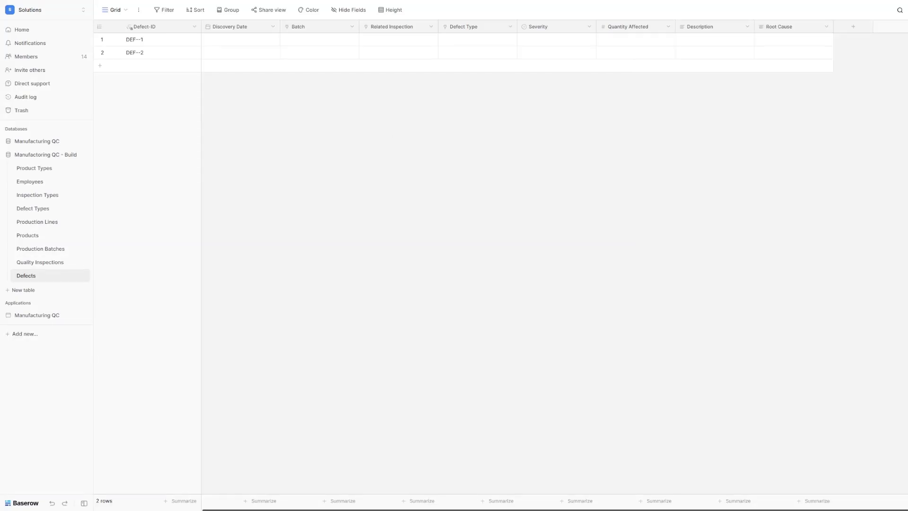
Step: Add a Discovered By link field connected to the Employees table
{"action": "left_click", "coordinate": [848, 30]}
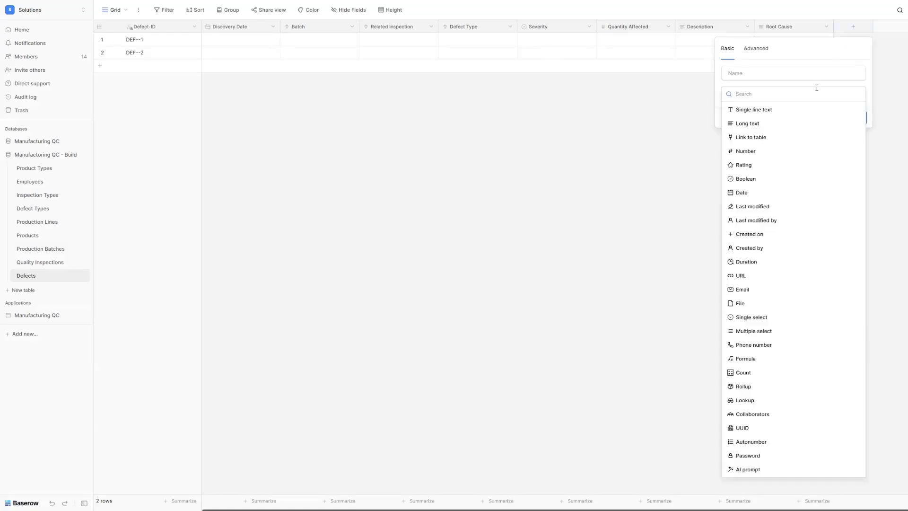
{"action": "left_click", "coordinate": [782, 138]}
{"action": "triple_click", "coordinate": [762, 77]}
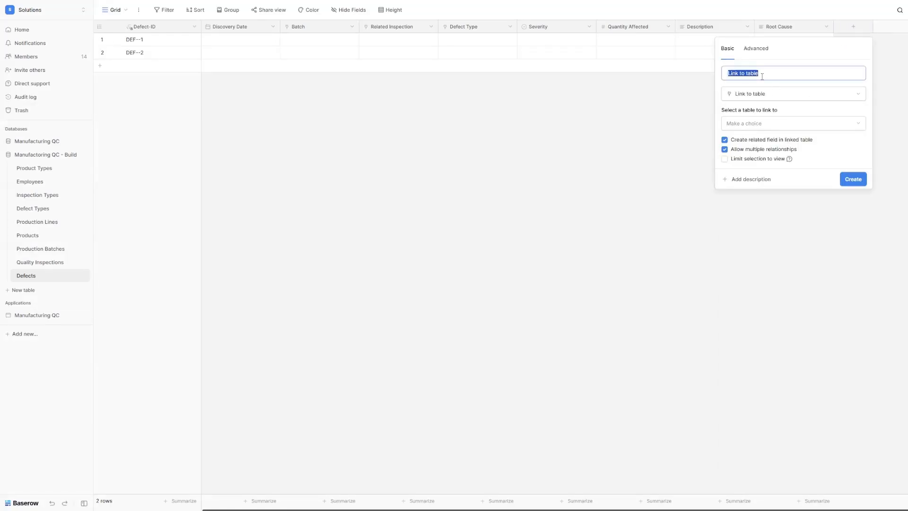
{"action": "type", "text": "Discovered By"}
{"action": "left_click", "coordinate": [764, 126]}
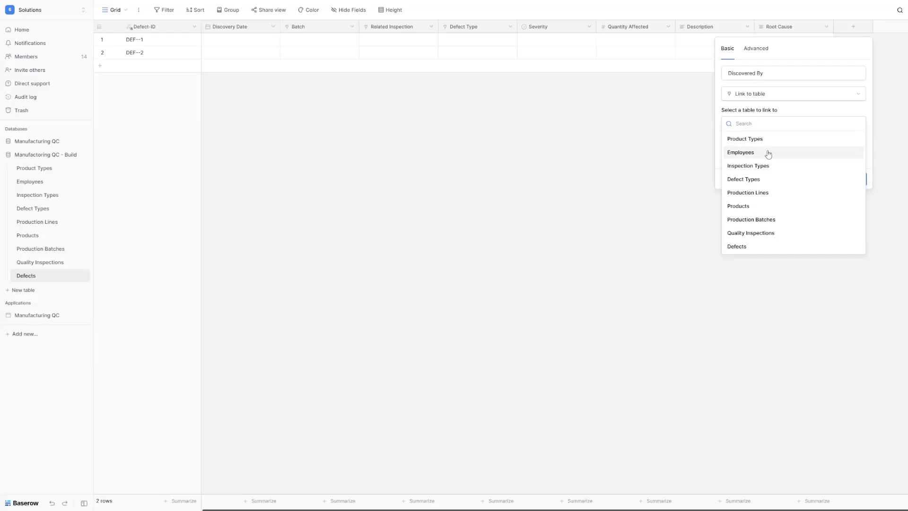
{"action": "left_click", "coordinate": [766, 152]}
{"action": "left_click", "coordinate": [853, 179]}
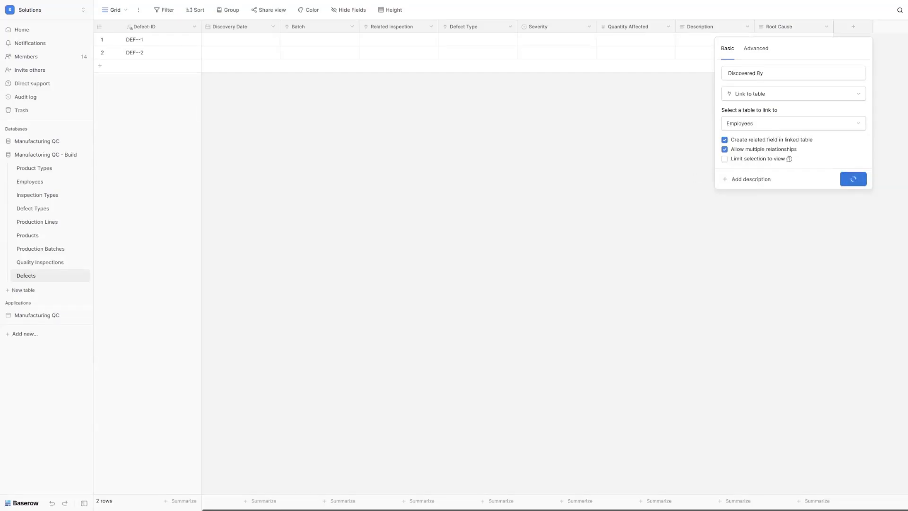
{"action": "scroll", "coordinate": [833, 37], "scroll_direction": "right", "scroll_amount": 3}
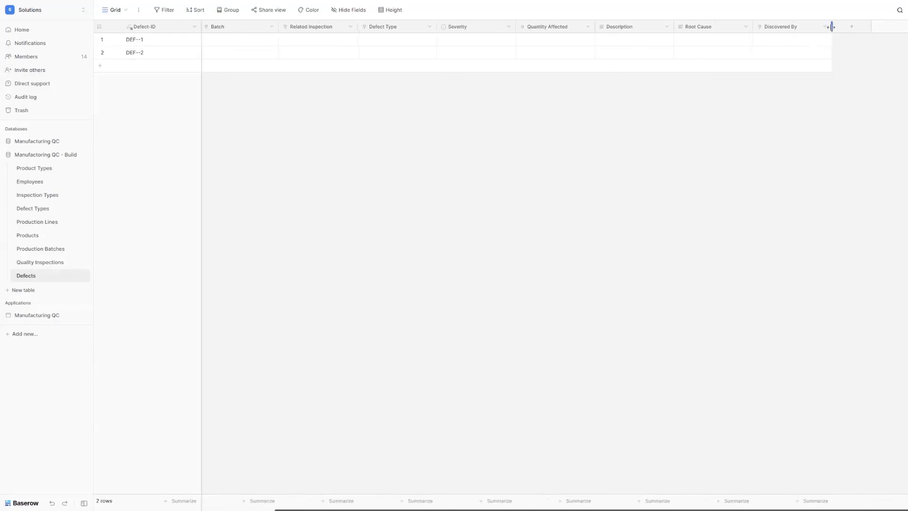
Step: Add a Status single-select field with Open, Resolved, Under Investigation and Closed
{"action": "left_click", "coordinate": [849, 27]}
{"action": "triple_click", "coordinate": [767, 73]}
{"action": "type", "text": "Status"}
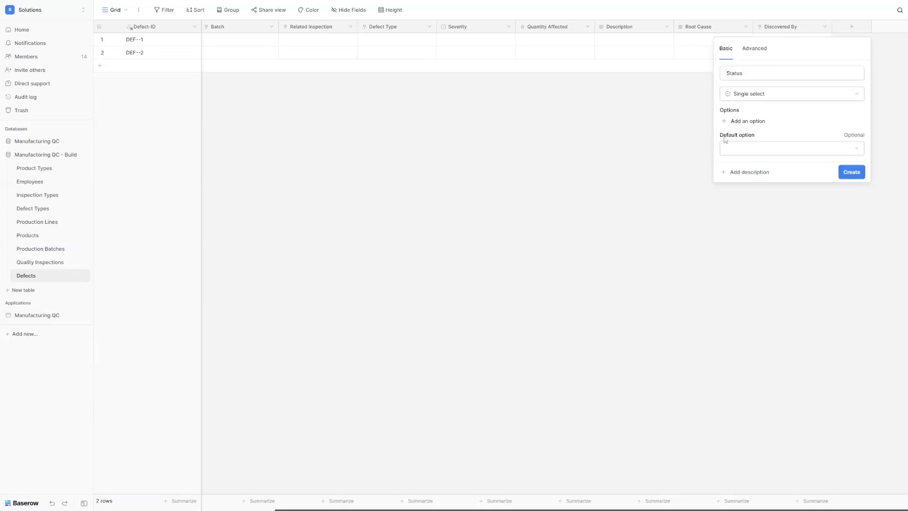
{"action": "left_click", "coordinate": [750, 121]}
{"action": "type", "text": "Open"}
{"action": "left_click", "coordinate": [752, 145]}
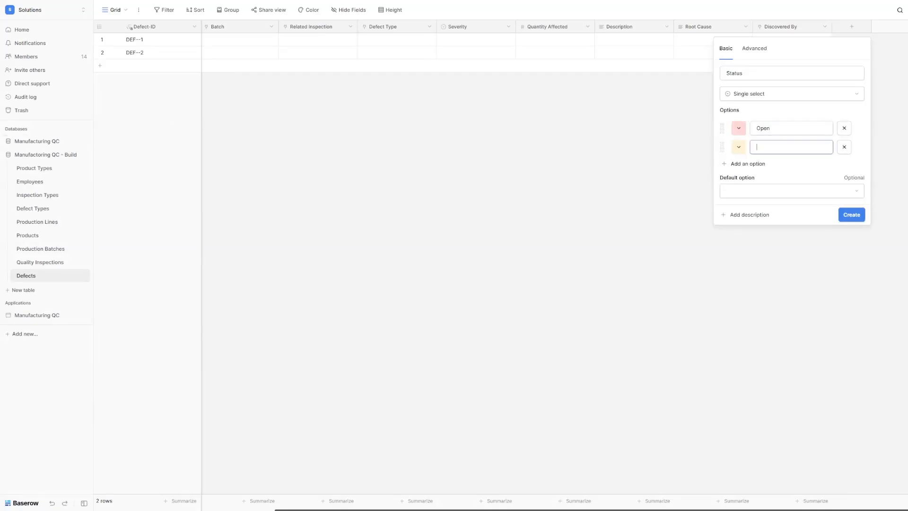
{"action": "type", "text": "Resolved"}
{"action": "left_click", "coordinate": [748, 163]}
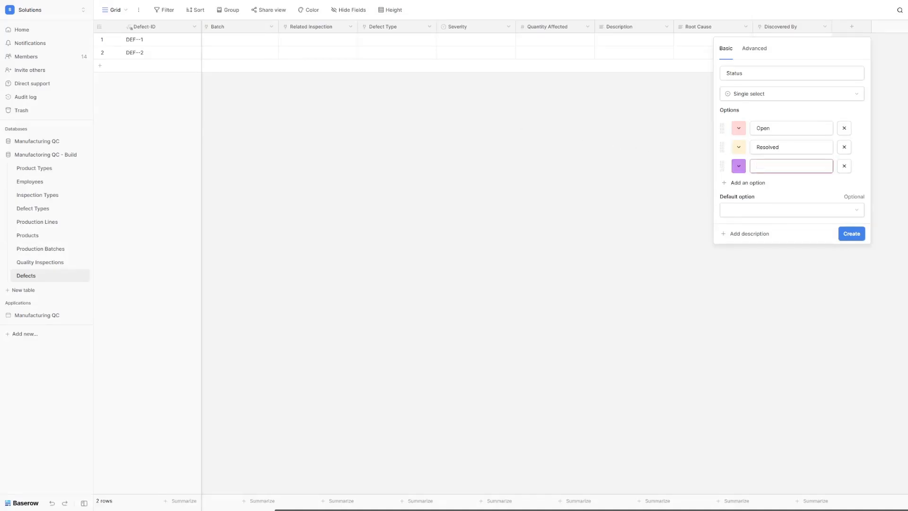
{"action": "type", "text": "Under Investigation"}
{"action": "left_click", "coordinate": [746, 184]}
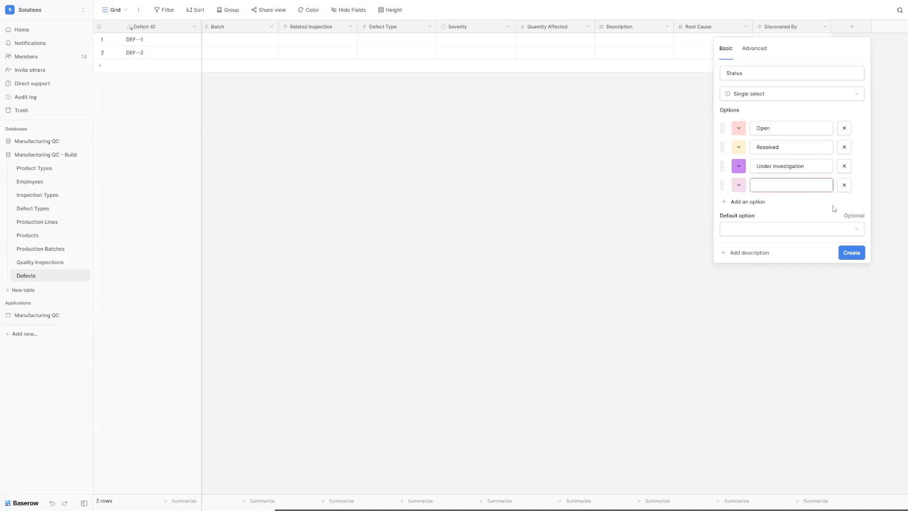
{"action": "type", "text": "Closed"}
{"action": "left_click", "coordinate": [844, 255]}
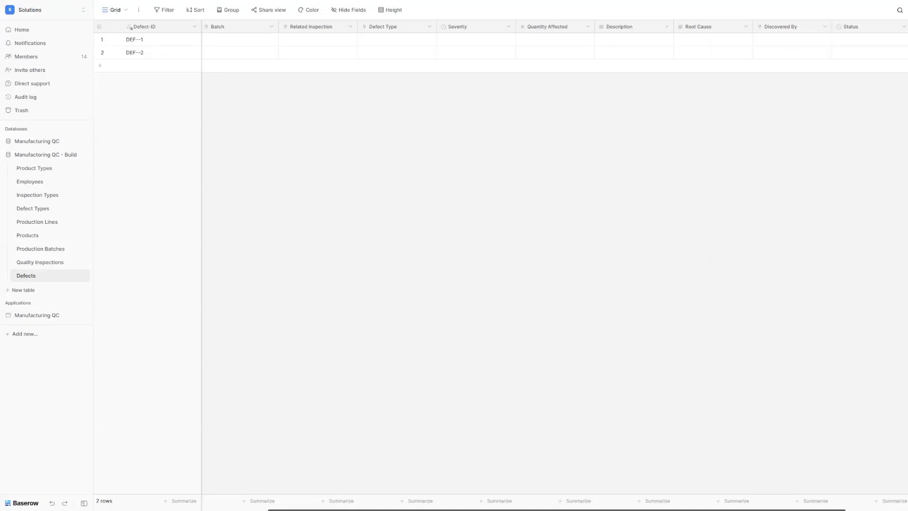
Step: Add a Cost Impact number field with a $ prefix
{"action": "scroll", "coordinate": [868, 45], "scroll_direction": "right", "scroll_amount": 2}
{"action": "left_click", "coordinate": [853, 27]}
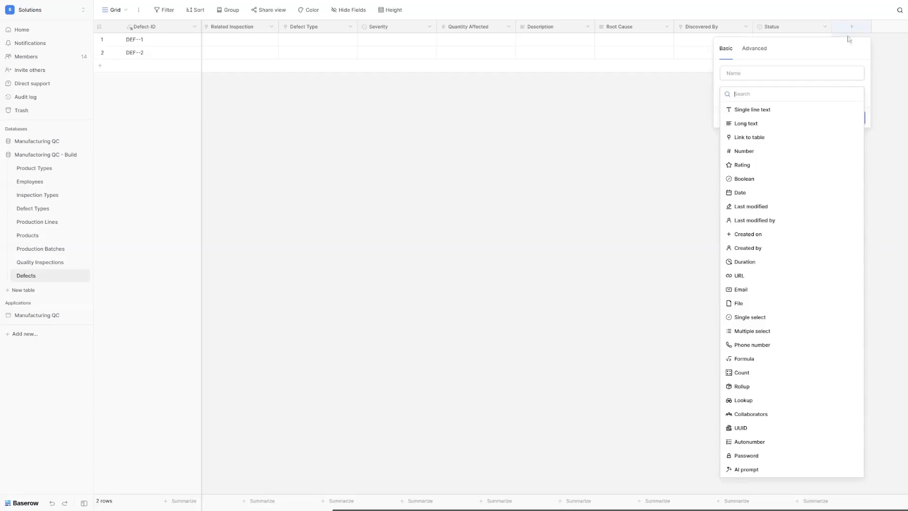
{"action": "left_click", "coordinate": [757, 151]}
{"action": "triple_click", "coordinate": [740, 74]}
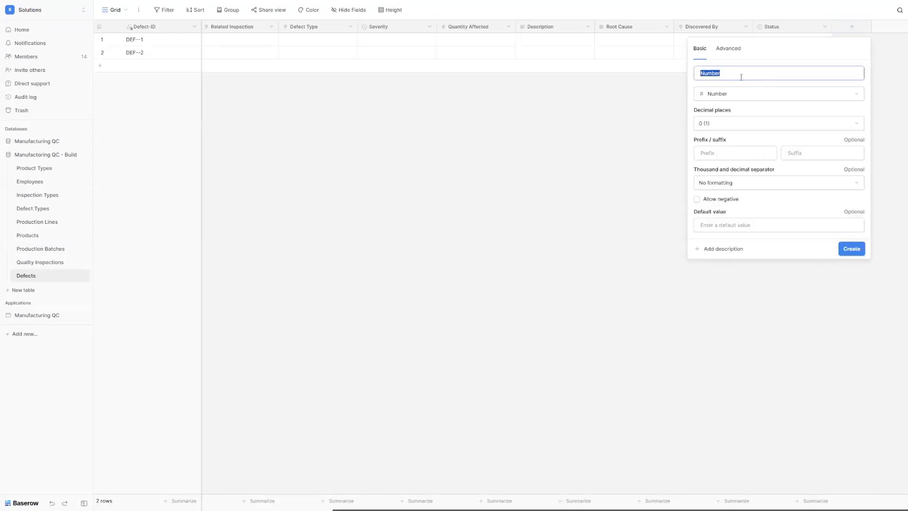
{"action": "type", "text": "Cost Impact"}
{"action": "left_click", "coordinate": [719, 153]}
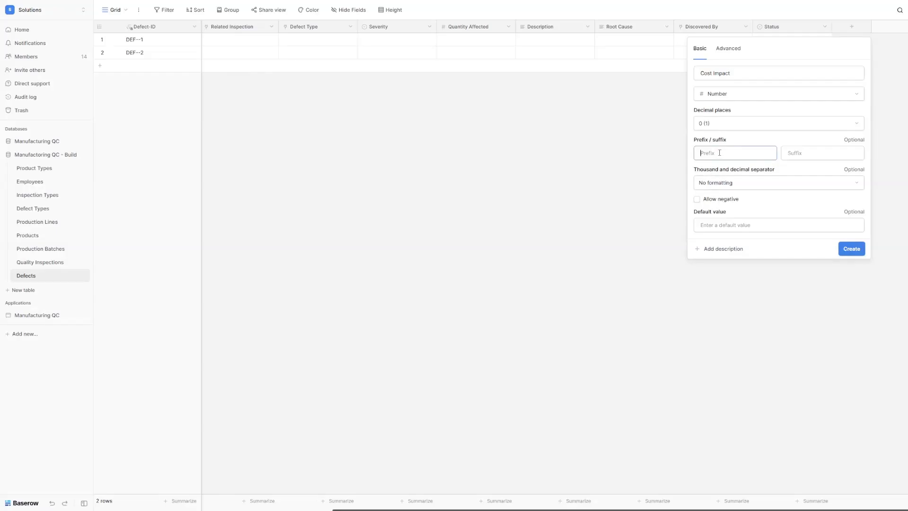
{"action": "type", "text": "$"}
{"action": "left_click", "coordinate": [859, 250]}
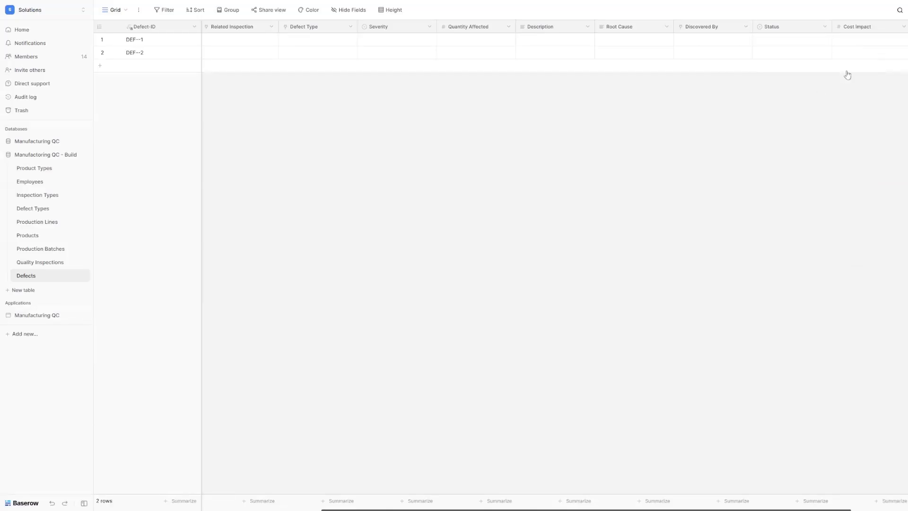
{"action": "scroll", "coordinate": [874, 39], "scroll_direction": "right", "scroll_amount": 2}
Step: Create the Customer Impact single-select field with choices None, Low, Medium, High and Critical
{"action": "left_click", "coordinate": [852, 26]}
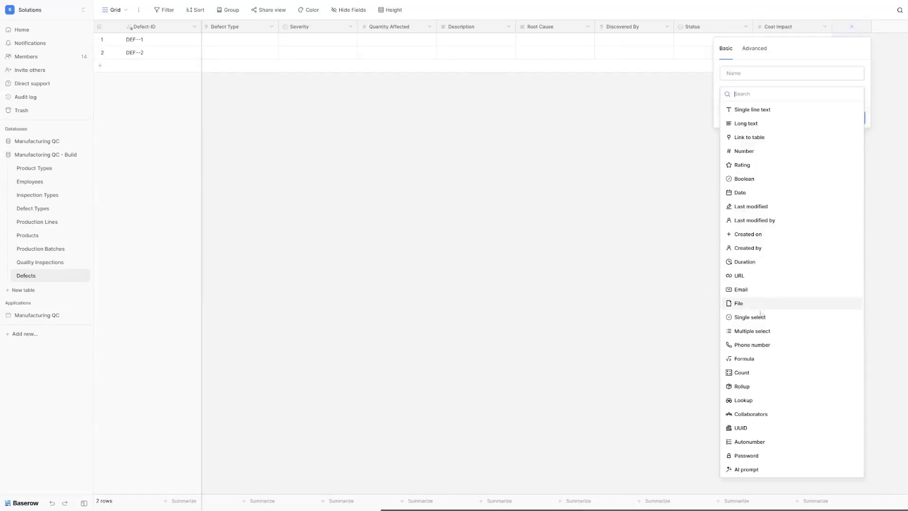
{"action": "left_click", "coordinate": [763, 315]}
{"action": "triple_click", "coordinate": [757, 75]}
{"action": "type", "text": "Customer Impact"}
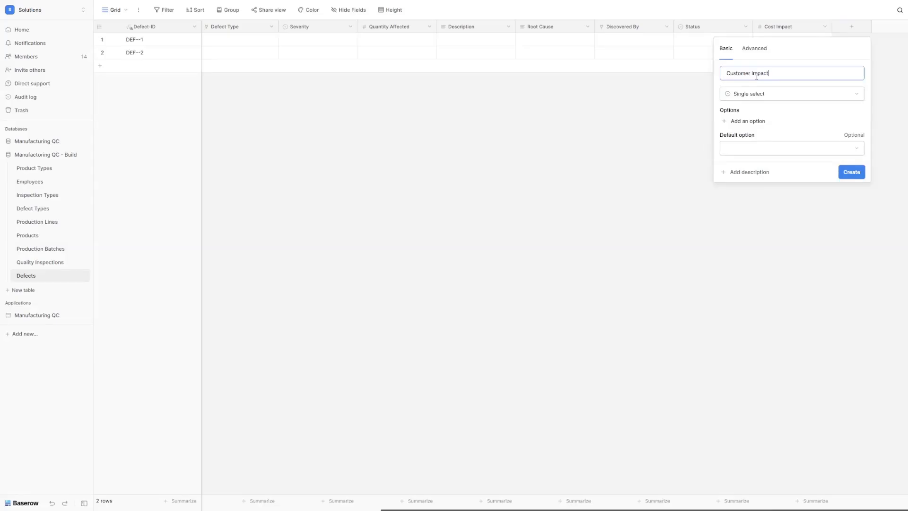
{"action": "left_click", "coordinate": [748, 121]}
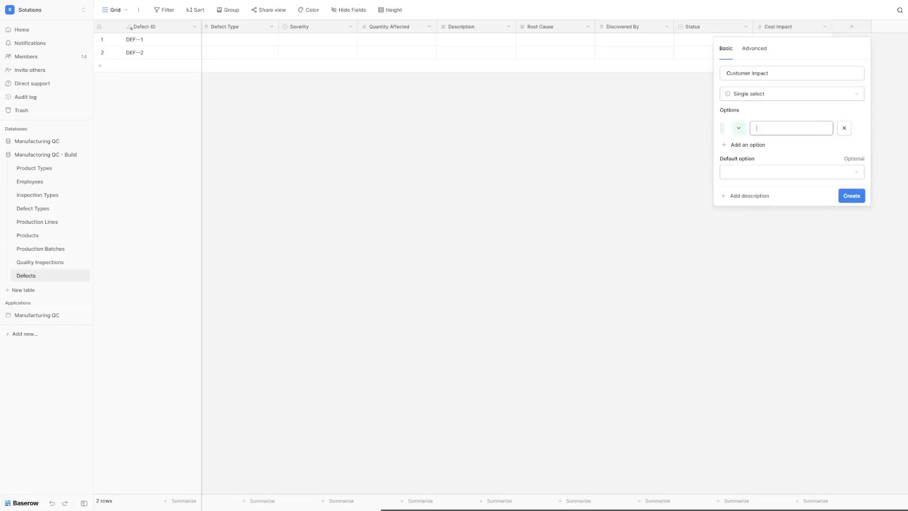
{"action": "type", "text": "None"}
{"action": "left_click", "coordinate": [744, 146]}
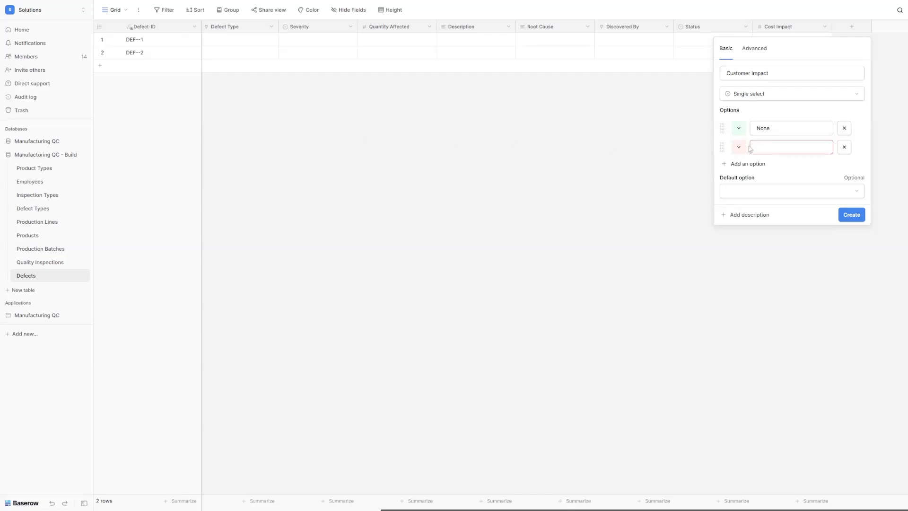
{"action": "type", "text": "Low"}
{"action": "left_click", "coordinate": [748, 164]}
{"action": "type", "text": "Med"}
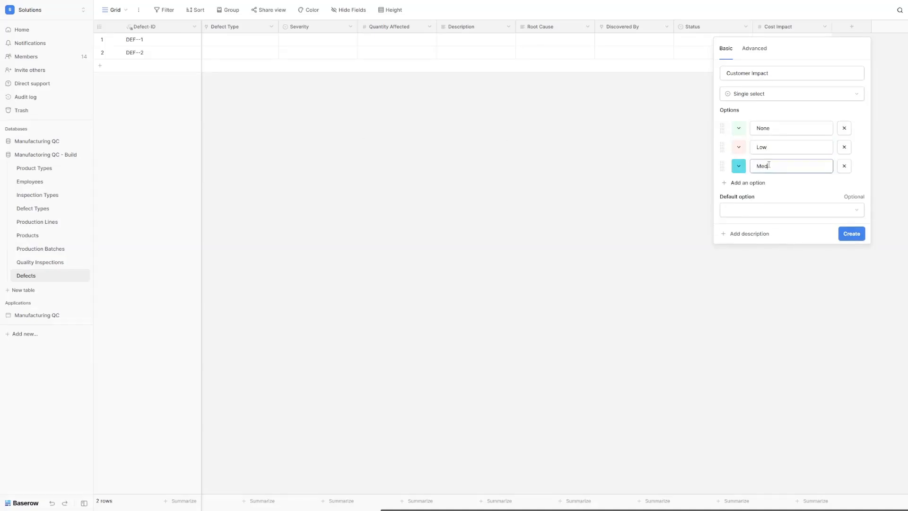
{"action": "type", "text": "ium"}
{"action": "left_click", "coordinate": [750, 182]}
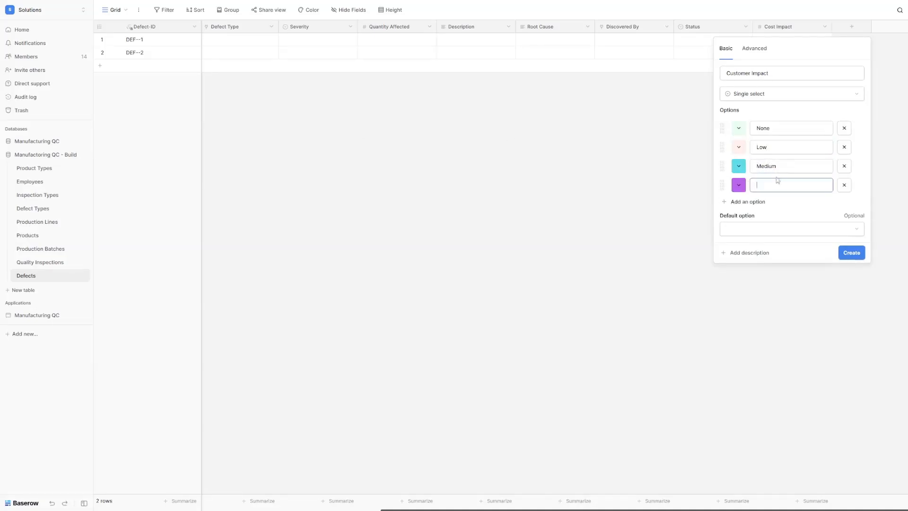
{"action": "type", "text": "High"}
{"action": "left_click", "coordinate": [760, 202]}
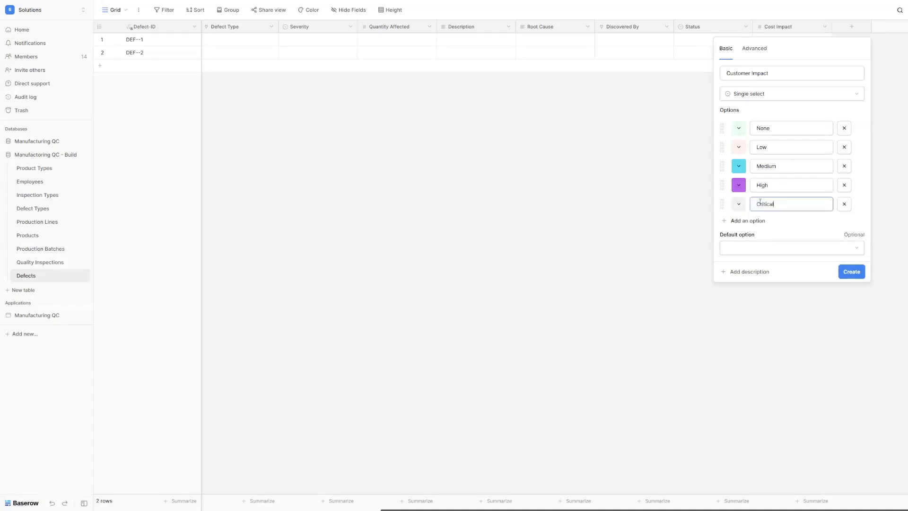
{"action": "key", "text": "Return"}
{"action": "left_click", "coordinate": [849, 28]}
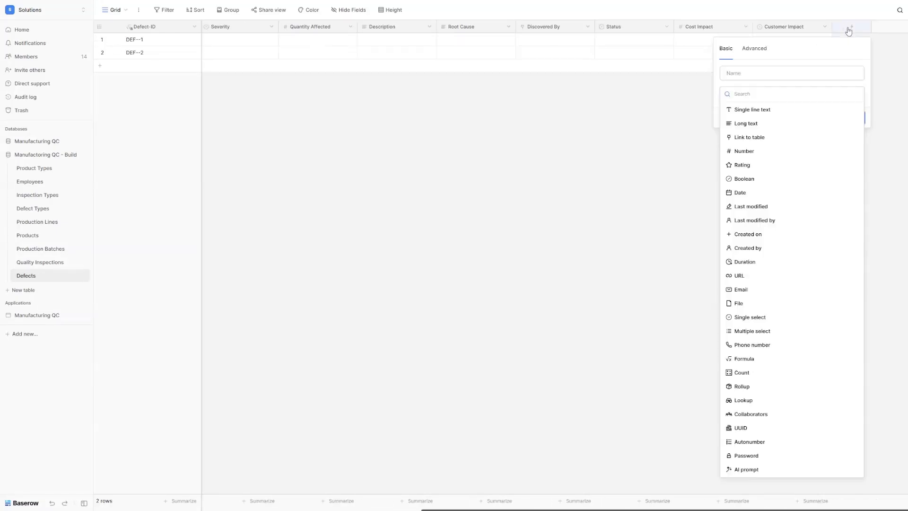
Step: Add a Days Open formula field: date_diff('day', field('Discovery Date'), today())
{"action": "left_click", "coordinate": [757, 360]}
{"action": "double_click", "coordinate": [773, 73]}
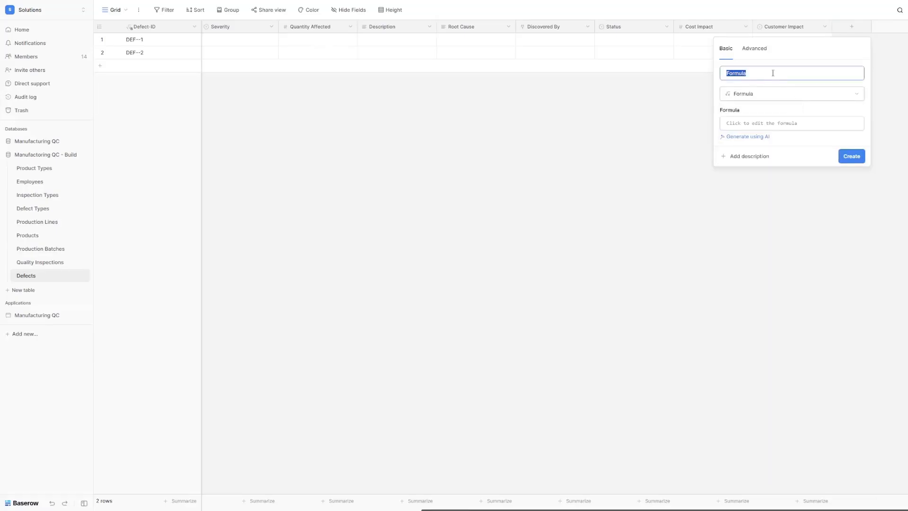
{"action": "type", "text": "Days Open"}
{"action": "left_click", "coordinate": [792, 124]}
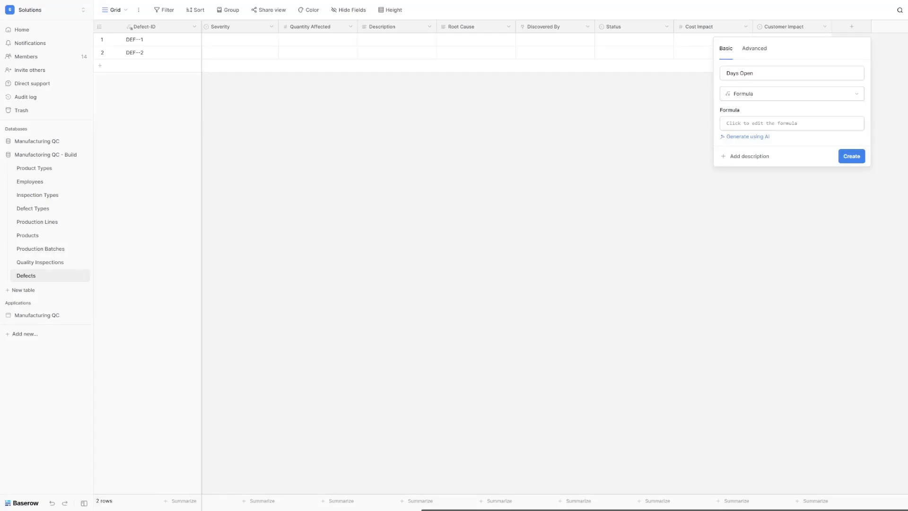
{"action": "left_click", "coordinate": [780, 124]}
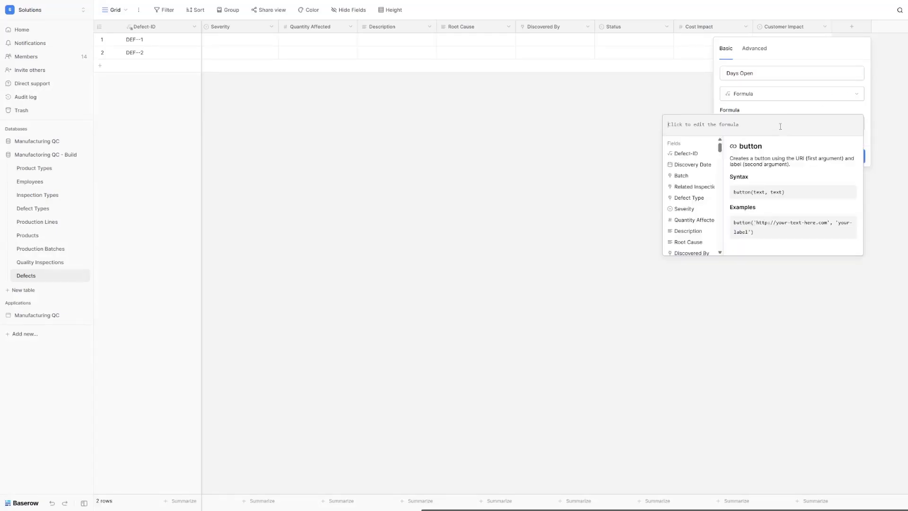
{"action": "type", "text": "date_diff('day', field('Discovery Date'), today())"}
{"action": "left_click_drag", "start_coordinate": [736, 125], "coordinate": [810, 125]}
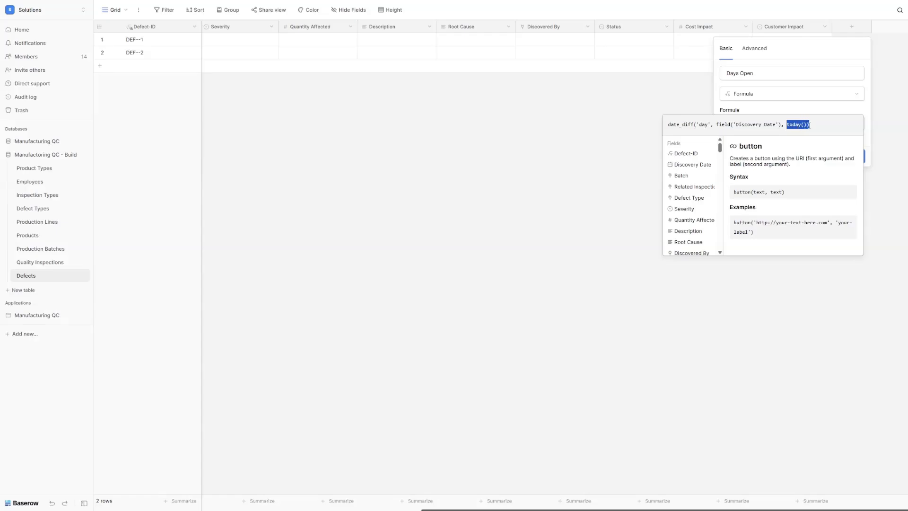
{"action": "left_click", "coordinate": [813, 125]}
{"action": "left_click", "coordinate": [867, 167]}
{"action": "left_click", "coordinate": [857, 166]}
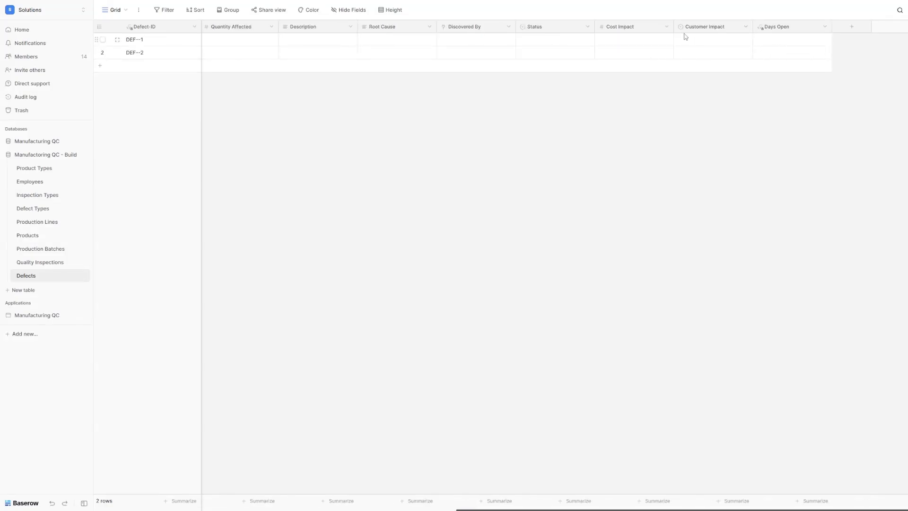
Step: Paste the four defect records DEF-2025-1 to DEF-2025-4 into the Defects grid and check them
{"action": "scroll", "coordinate": [528, 55], "scroll_direction": "left", "scroll_amount": 8}
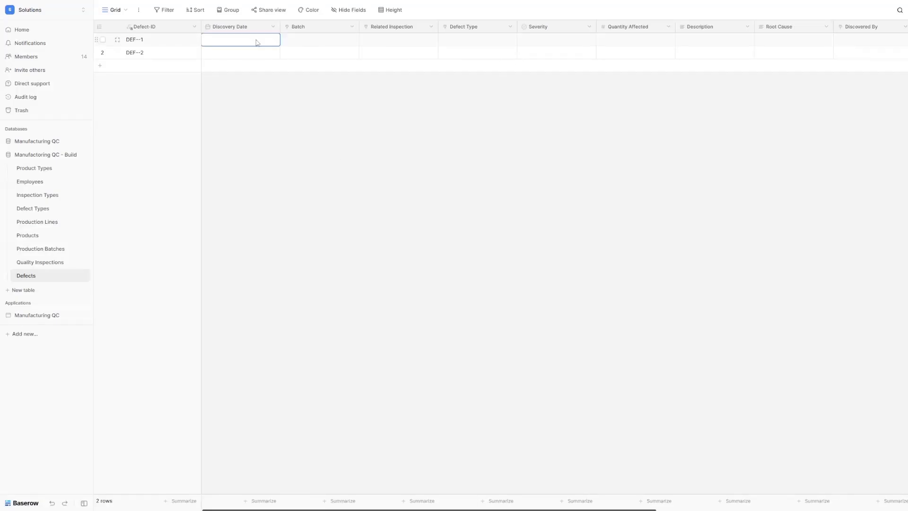
{"action": "key", "text": "ctrl+v"}
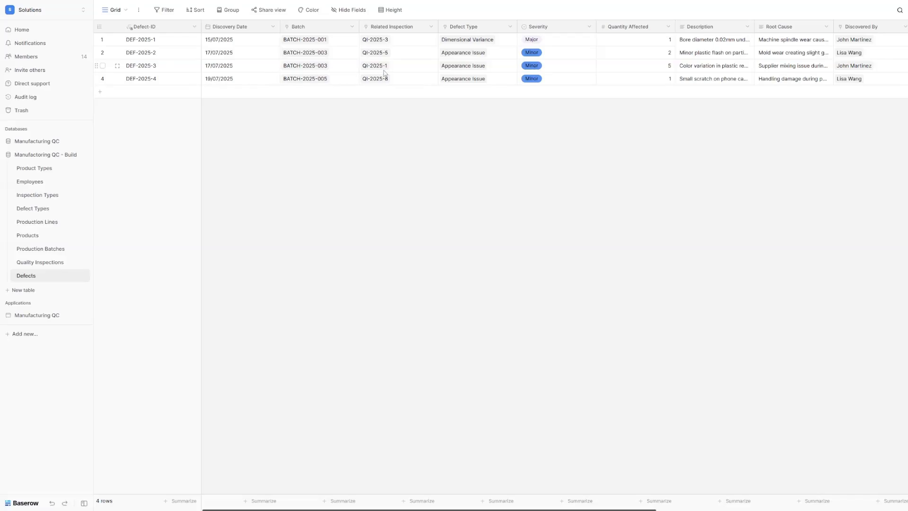
{"action": "scroll", "coordinate": [384, 73], "scroll_direction": "right", "scroll_amount": 10}
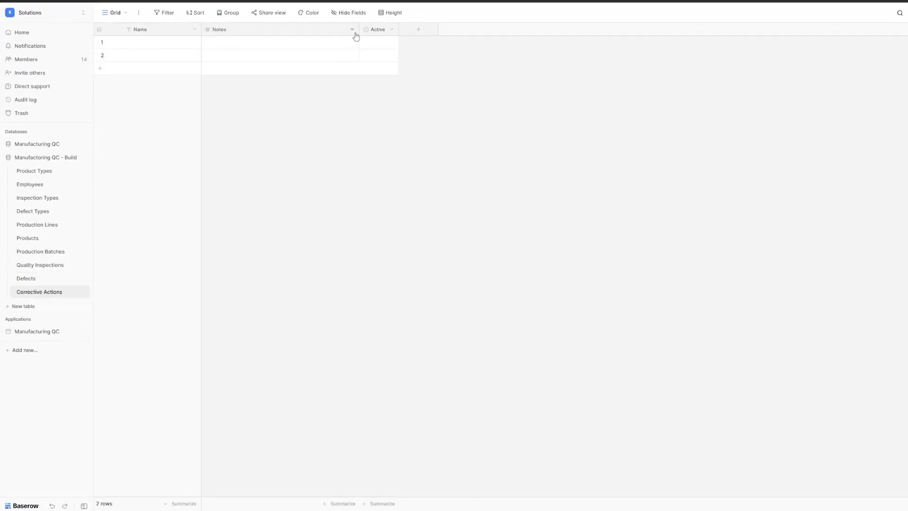
Step: Delete the Notes and Active fields from Corrective Actions
{"action": "left_click", "coordinate": [352, 27]}
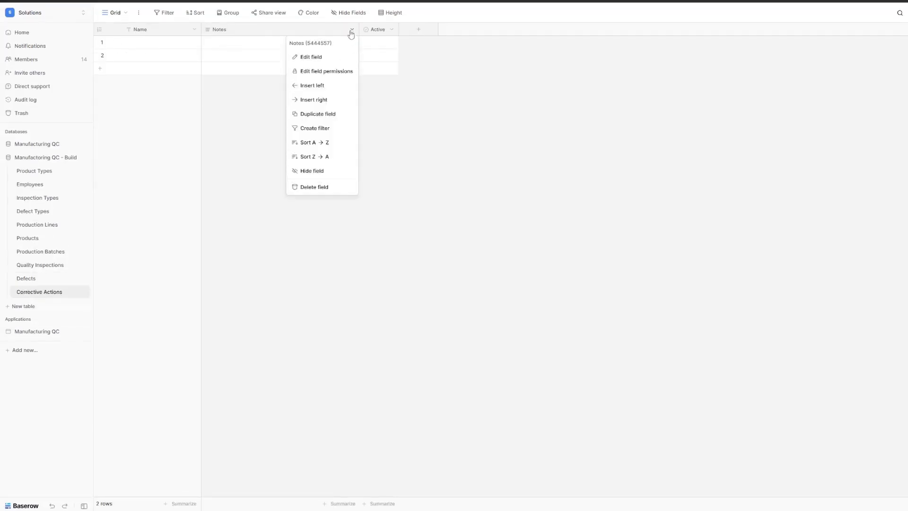
{"action": "left_click", "coordinate": [322, 186]}
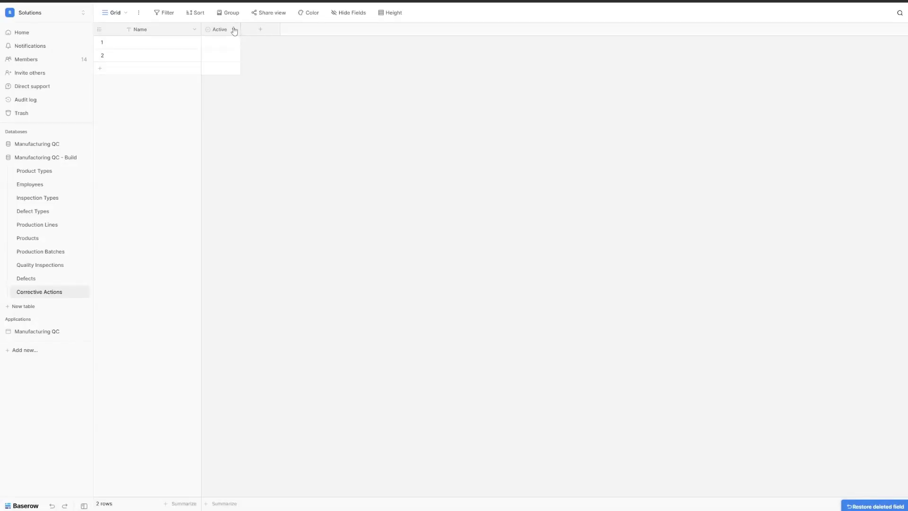
{"action": "left_click", "coordinate": [234, 29]}
{"action": "left_click", "coordinate": [215, 188]}
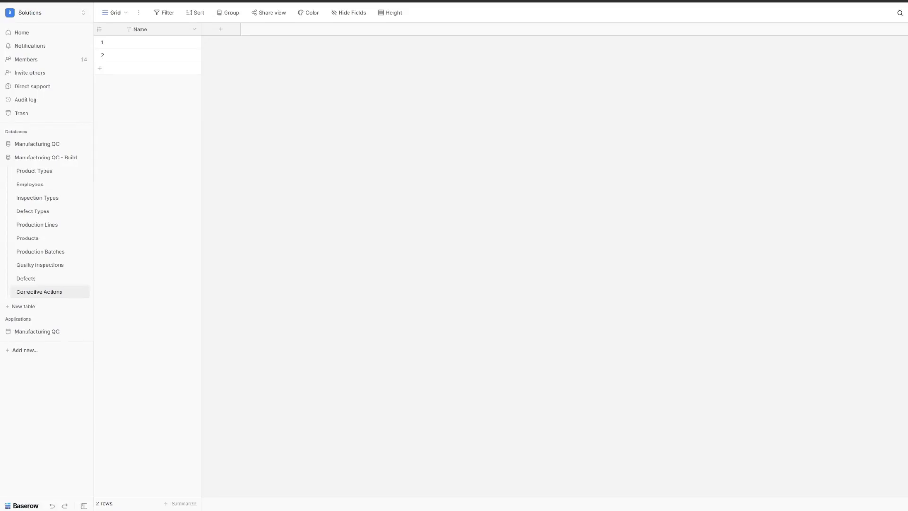
Step: Add a Date field named Start Date
{"action": "left_click", "coordinate": [221, 30]}
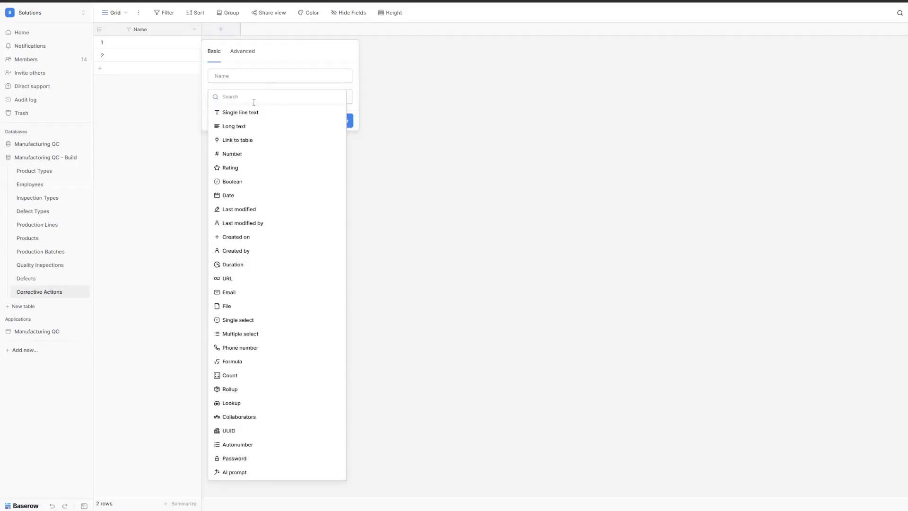
{"action": "type", "text": "date"}
{"action": "left_click", "coordinate": [236, 112]}
{"action": "left_click", "coordinate": [233, 75]}
{"action": "type", "text": "Start Date"}
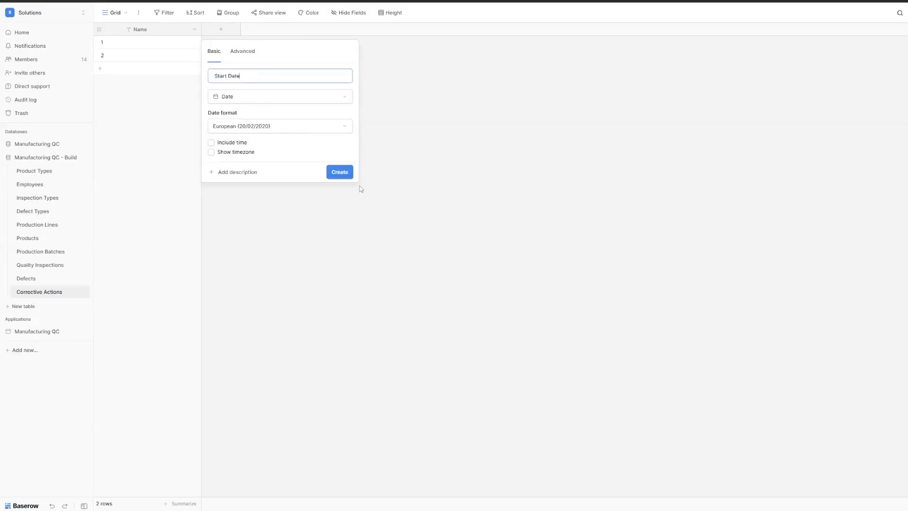
{"action": "left_click", "coordinate": [340, 173]}
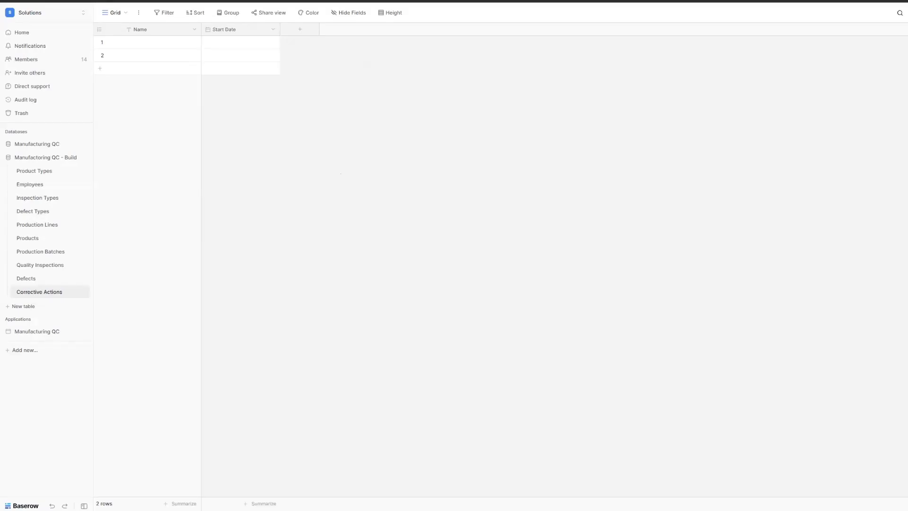
Step: Rename Name to Action ID and make it a pasted concat/row_id formula showing CA--1, CA--2
{"action": "left_click", "coordinate": [140, 29]}
{"action": "left_click", "coordinate": [159, 54]}
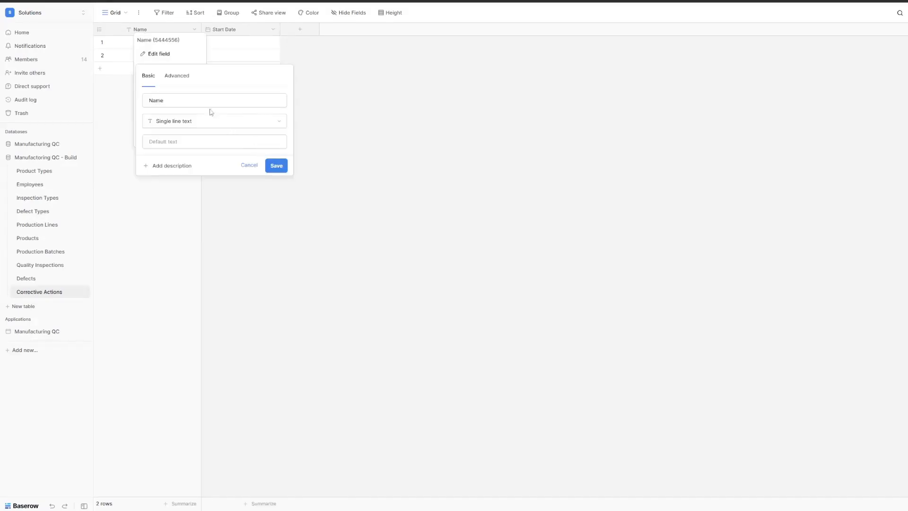
{"action": "double_click", "coordinate": [202, 101]}
{"action": "type", "text": "Action ID"}
{"action": "left_click", "coordinate": [189, 121]}
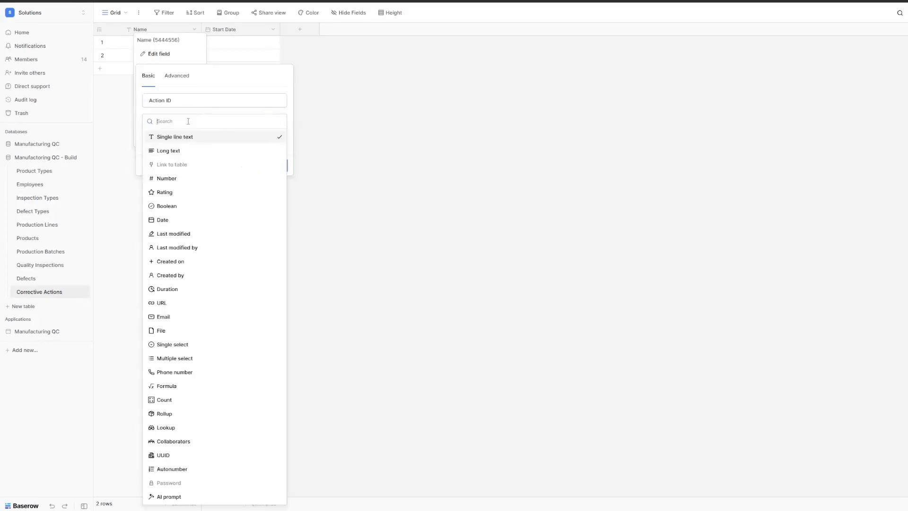
{"action": "type", "text": "form"}
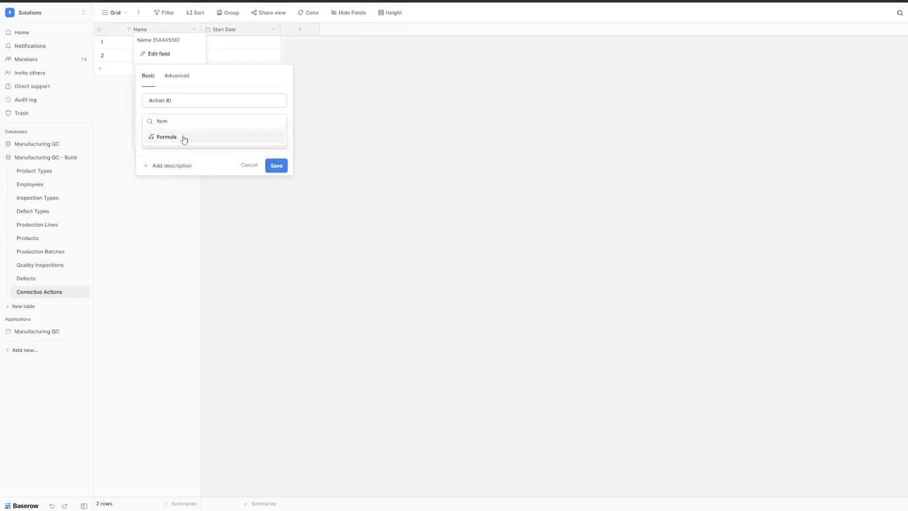
{"action": "left_click", "coordinate": [183, 138]}
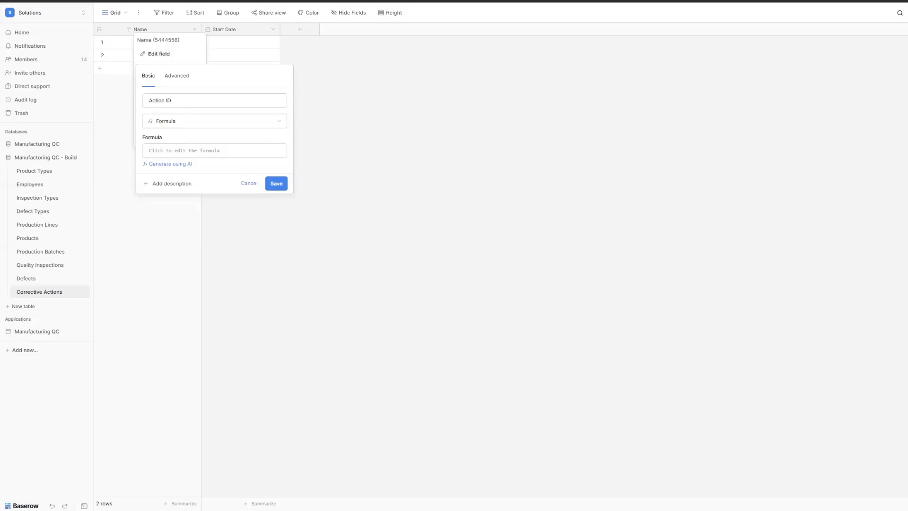
{"action": "left_click", "coordinate": [238, 151]}
{"action": "type", "text": "concat(\"CA-\", year(field(\"Start Date\")), \"-\", row_id())"}
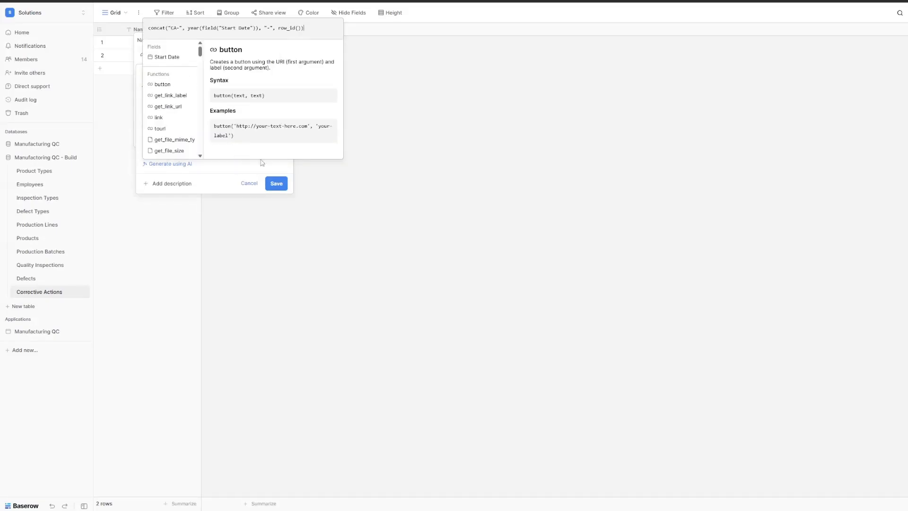
{"action": "left_click", "coordinate": [279, 186]}
{"action": "left_click", "coordinate": [275, 194]}
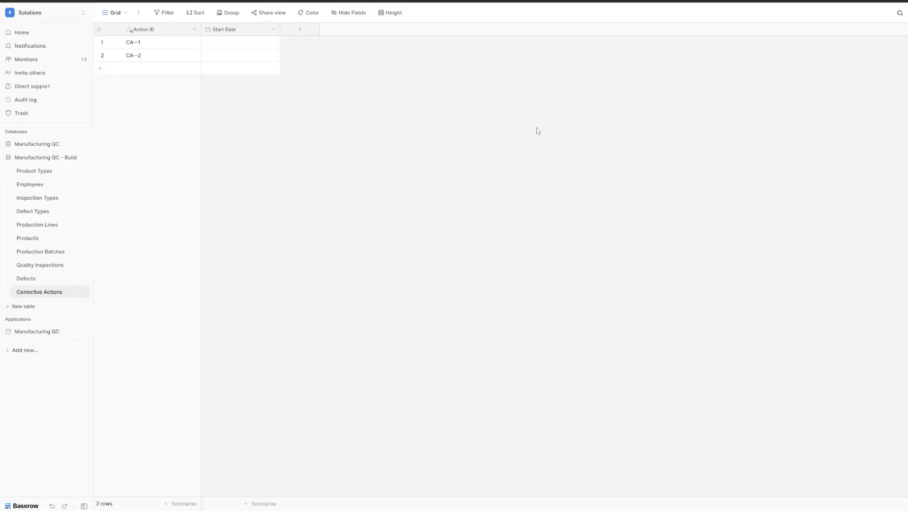
Step: Add a Related Defect field linking to the Defects table
{"action": "left_click", "coordinate": [297, 33]}
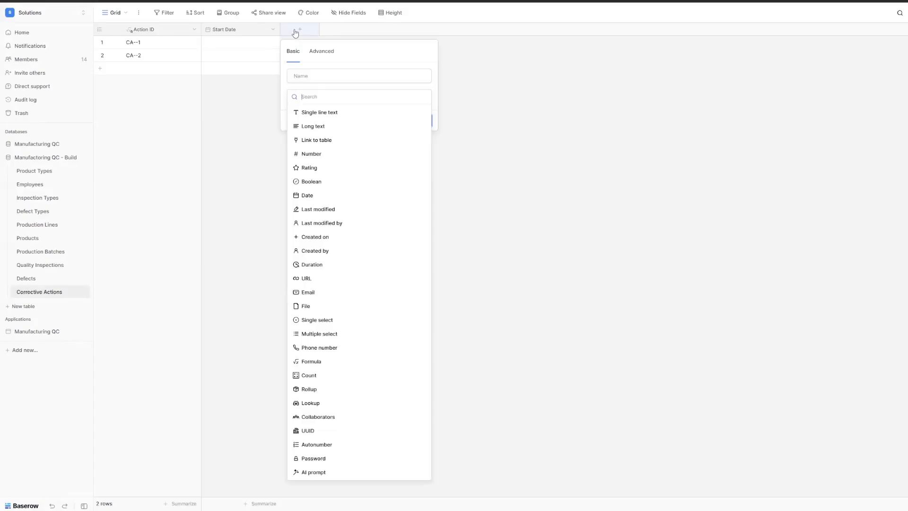
{"action": "left_click", "coordinate": [317, 140]}
{"action": "left_click", "coordinate": [331, 75]}
{"action": "type", "text": "Related Defect"}
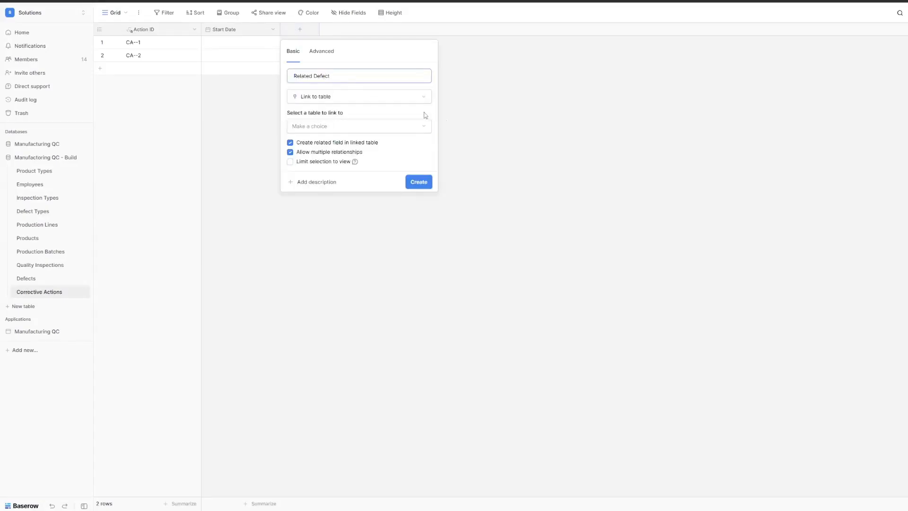
{"action": "left_click", "coordinate": [335, 126]}
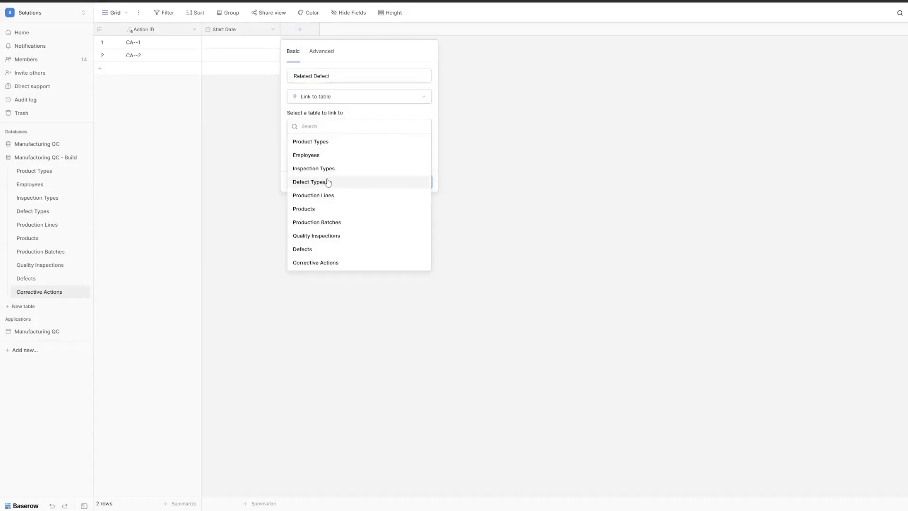
{"action": "left_click", "coordinate": [334, 249]}
{"action": "left_click", "coordinate": [407, 185]}
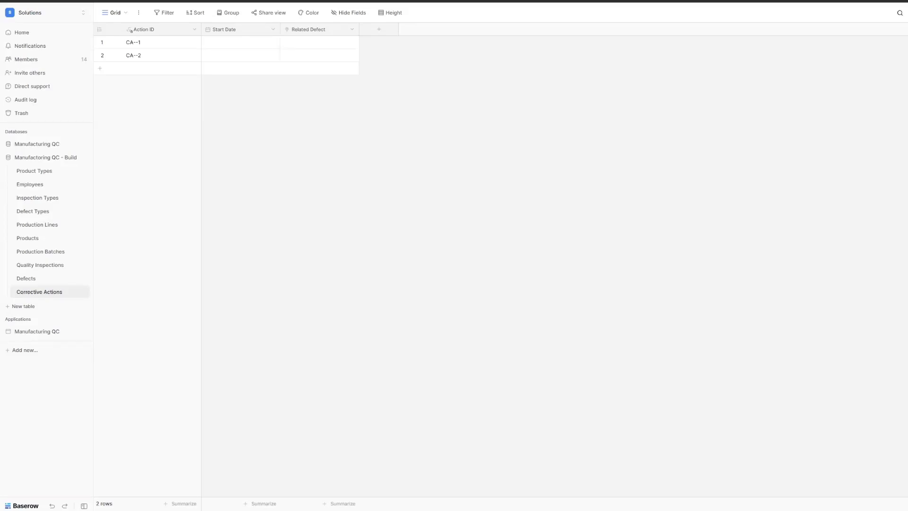
Step: Add a single line text field named Action Title
{"action": "left_click", "coordinate": [379, 29]}
{"action": "left_click", "coordinate": [398, 112]}
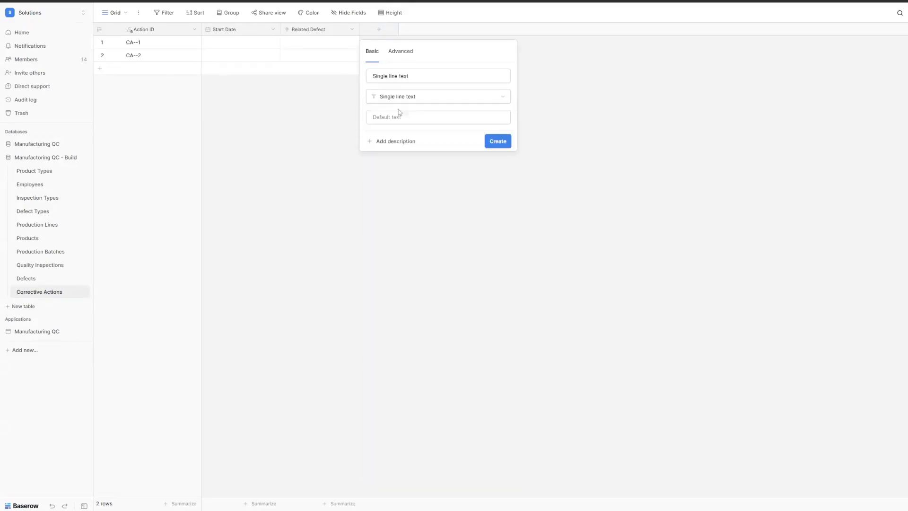
{"action": "left_click", "coordinate": [414, 77]}
{"action": "key", "text": "ctrl+a"}
{"action": "type", "text": "Action Title"}
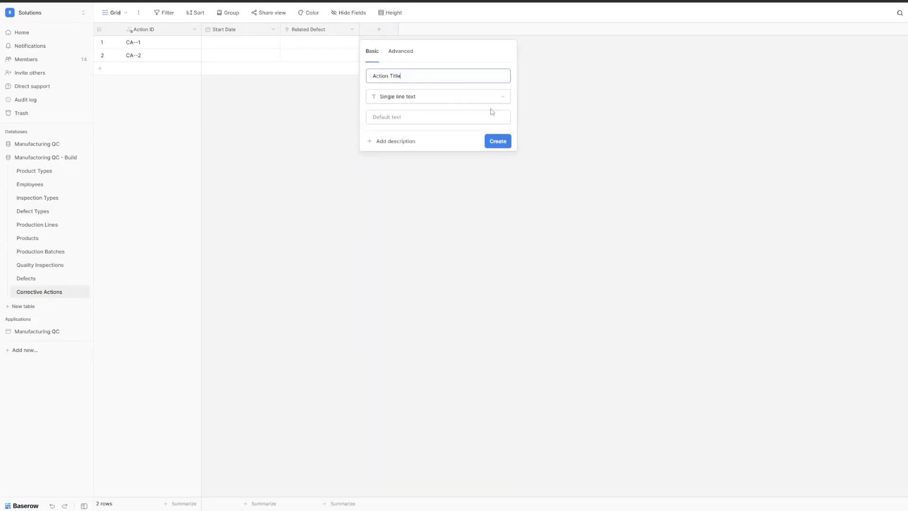
{"action": "left_click", "coordinate": [503, 146]}
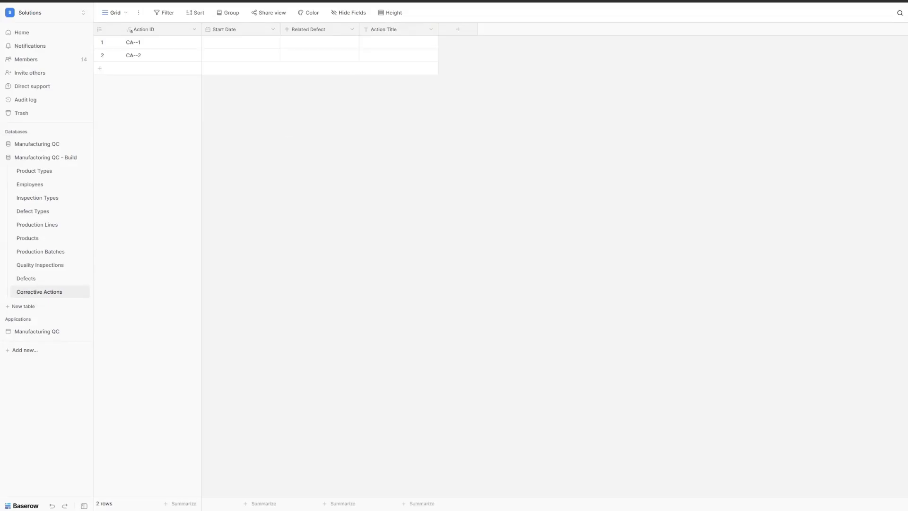
Step: Add a long text field named Action Description
{"action": "left_click", "coordinate": [466, 33]}
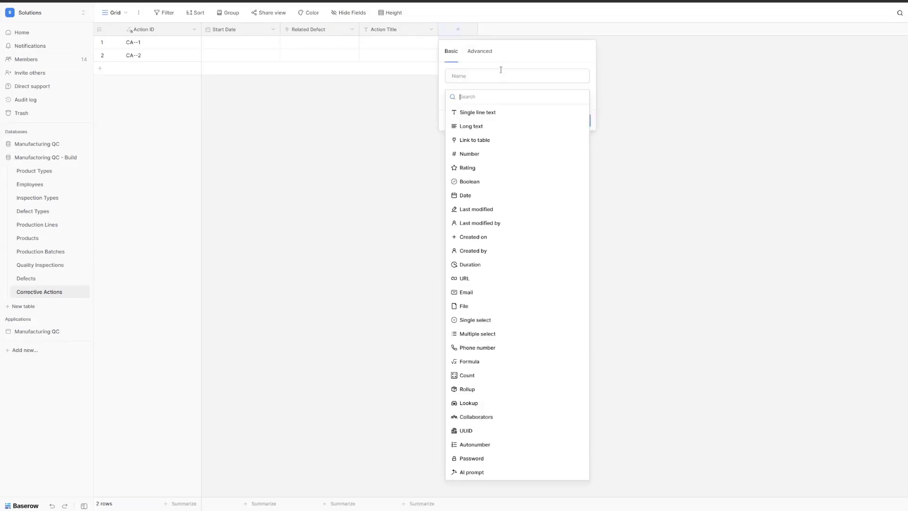
{"action": "left_click", "coordinate": [501, 75]}
{"action": "type", "text": "Action Description"}
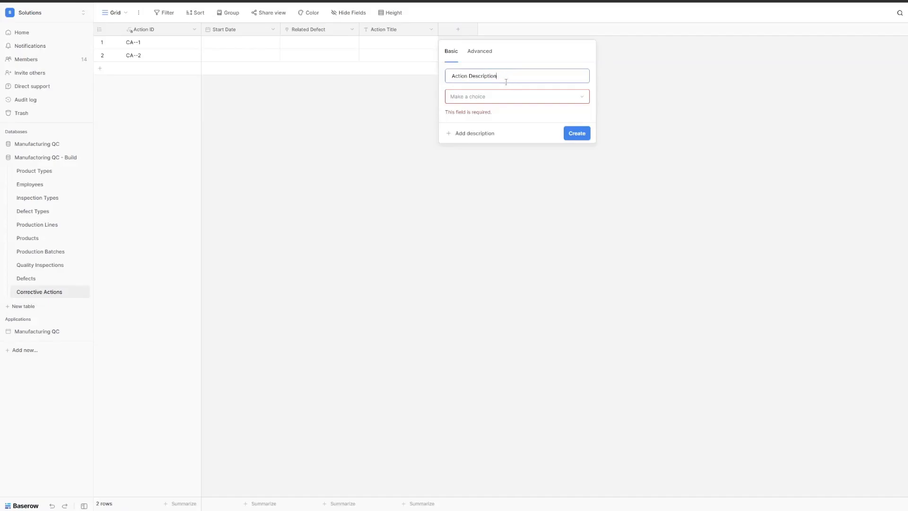
{"action": "left_click", "coordinate": [504, 96]}
{"action": "left_click", "coordinate": [491, 128]}
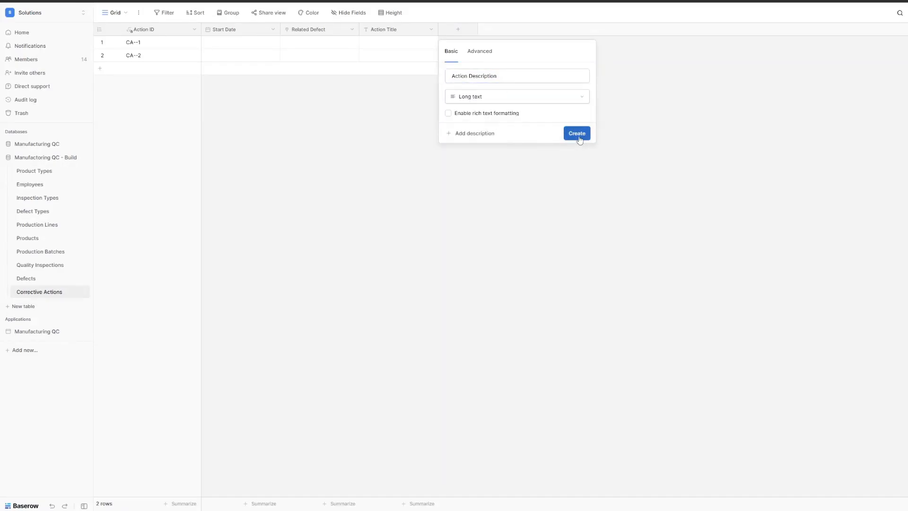
{"action": "left_click", "coordinate": [577, 134]}
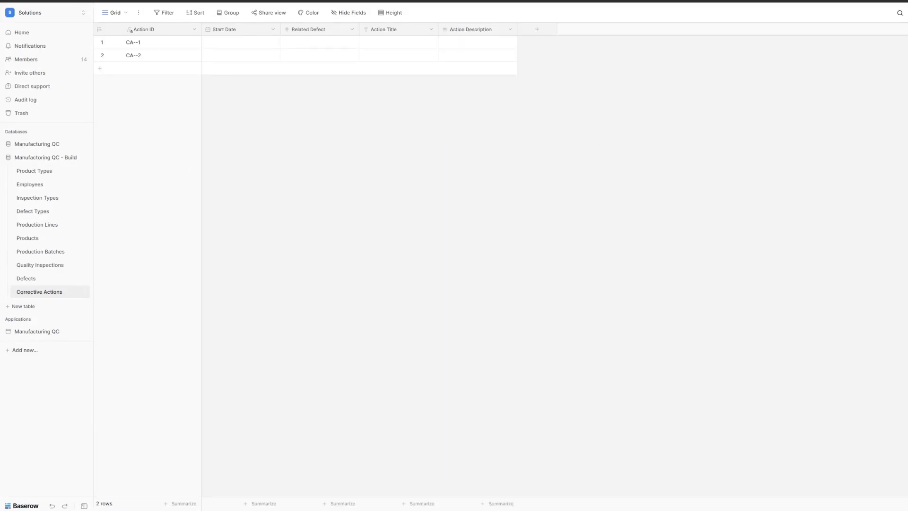
Step: Add an Action Type single select with options Corrective, Immediate and Preventive
{"action": "left_click", "coordinate": [537, 31]}
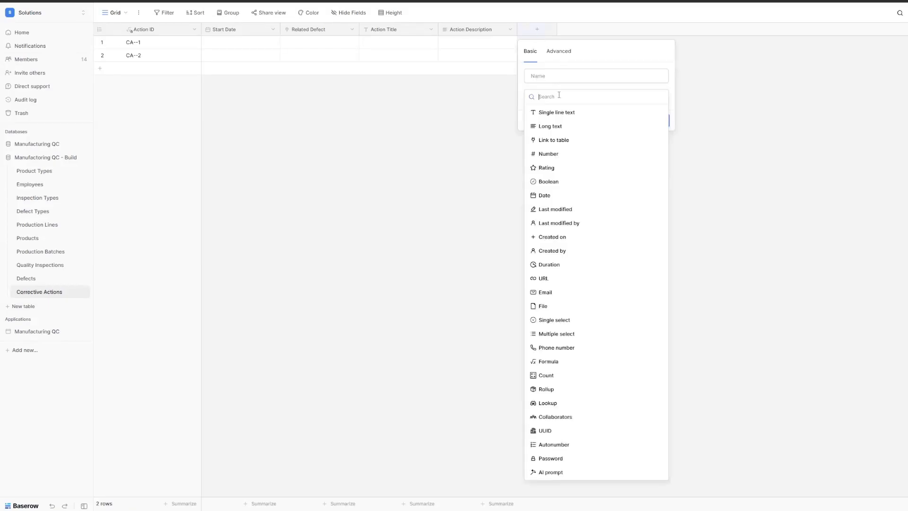
{"action": "left_click", "coordinate": [556, 320]}
{"action": "left_click", "coordinate": [561, 77]}
{"action": "key", "text": "ctrl+a"}
{"action": "type", "text": "Action Type"}
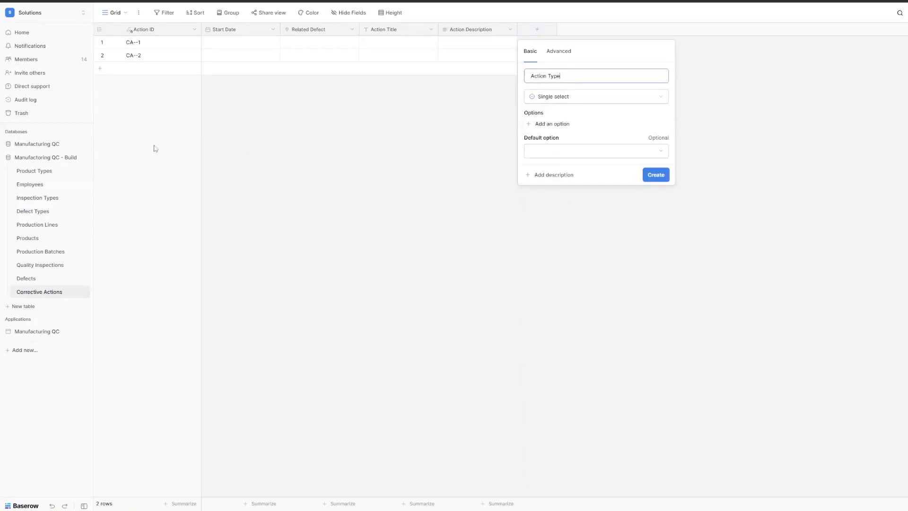
{"action": "left_click", "coordinate": [552, 124]}
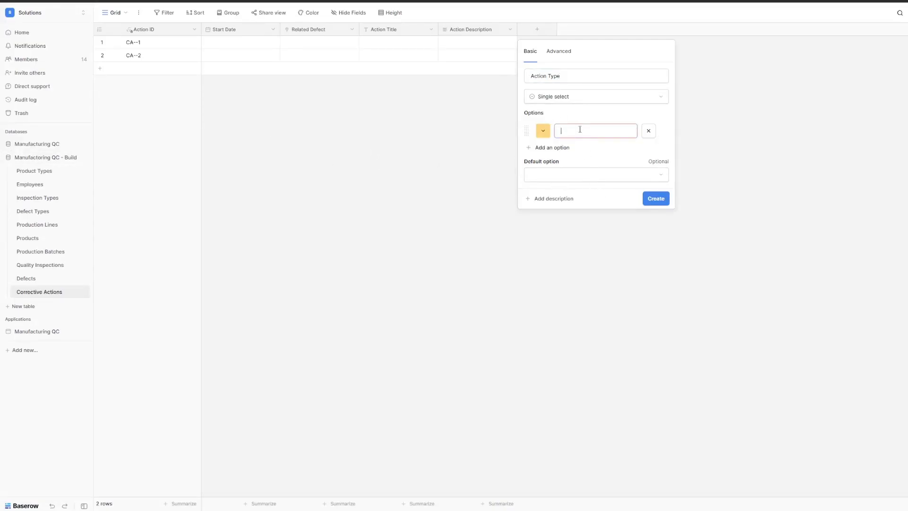
{"action": "type", "text": "Corrective"}
{"action": "left_click", "coordinate": [552, 148]}
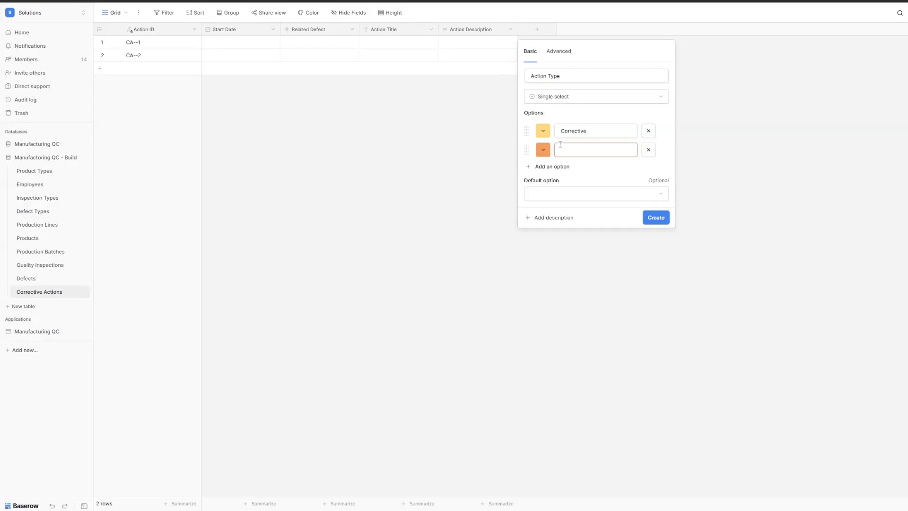
{"action": "type", "text": "Immediate"}
{"action": "left_click", "coordinate": [552, 167]}
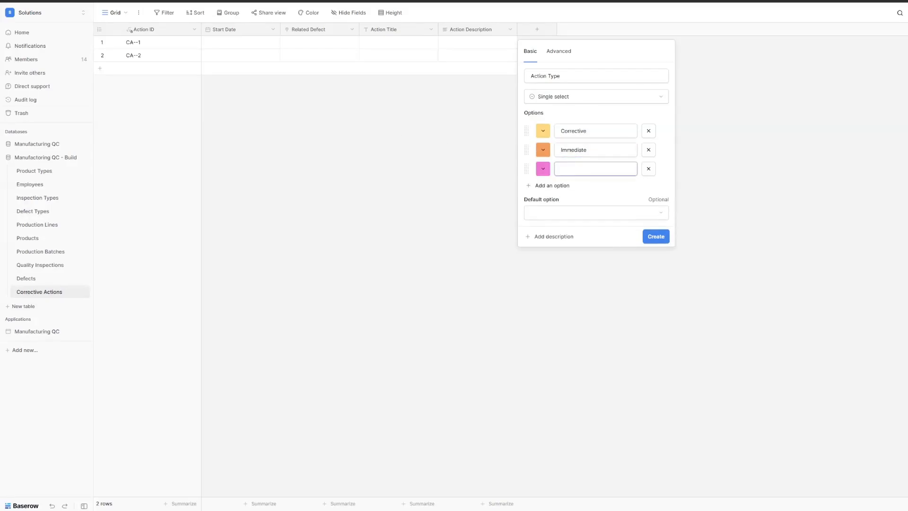
{"action": "type", "text": "Preventive"}
{"action": "left_click", "coordinate": [656, 237]}
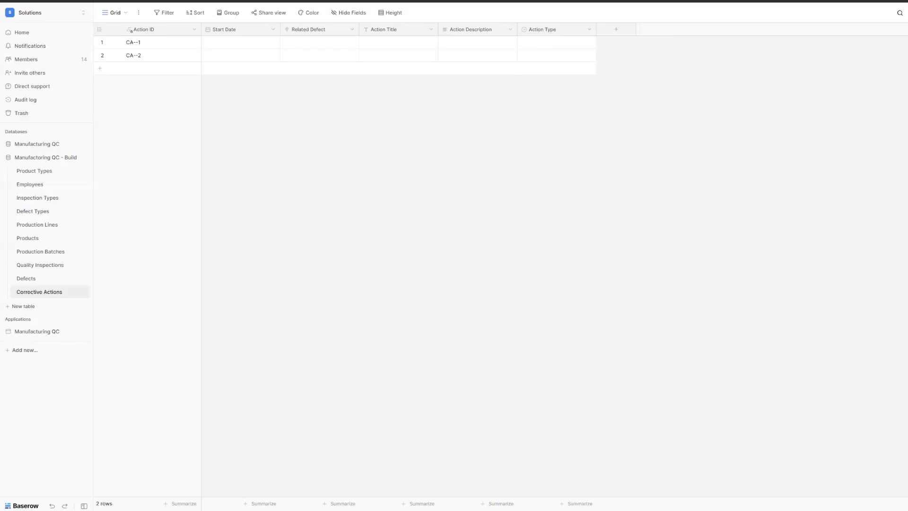
Step: Add a Priority single-select field with options Low, Medium and High
{"action": "left_click", "coordinate": [610, 34]}
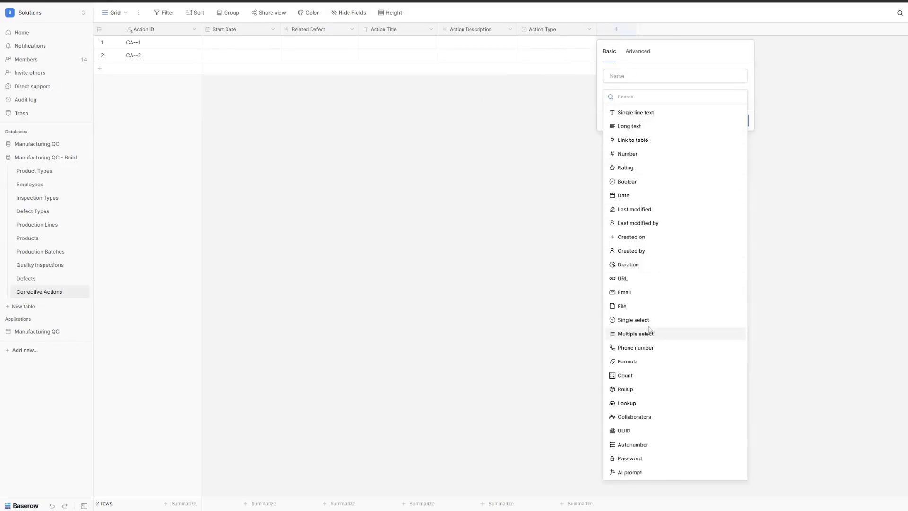
{"action": "left_click", "coordinate": [629, 318]}
{"action": "triple_click", "coordinate": [649, 78]}
{"action": "type", "text": "Priority"}
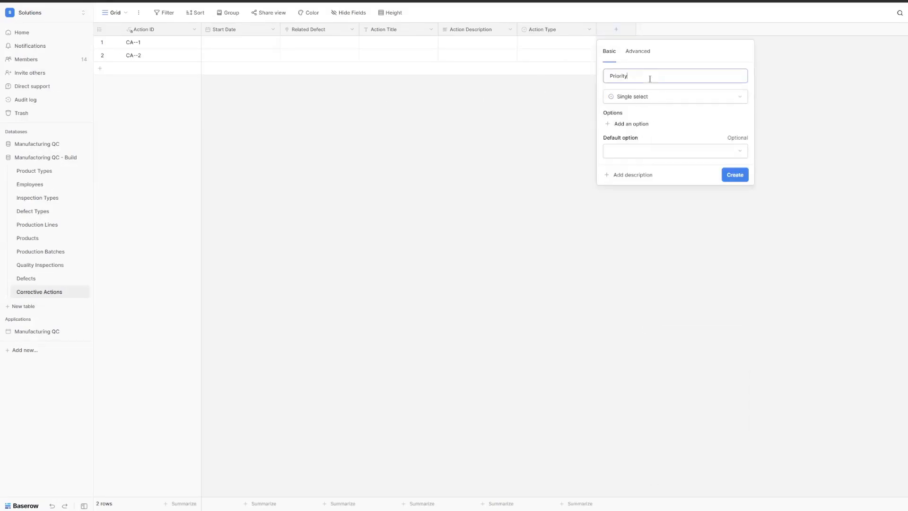
{"action": "left_click", "coordinate": [643, 124]}
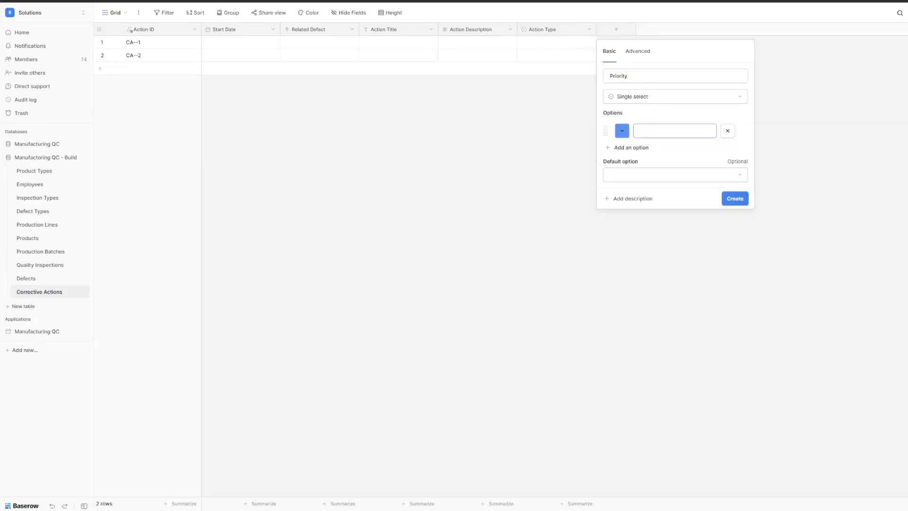
{"action": "type", "text": "Low"}
{"action": "left_click", "coordinate": [626, 147]}
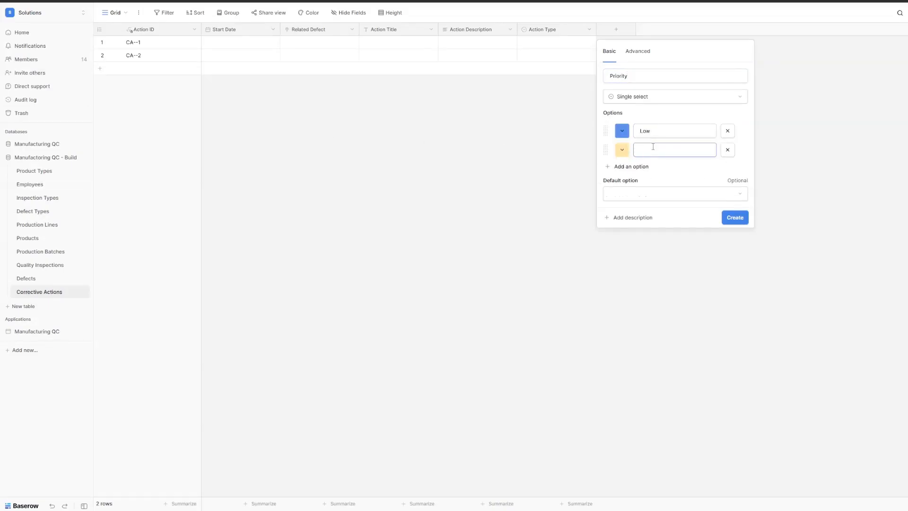
{"action": "type", "text": "Medium"}
{"action": "left_click", "coordinate": [641, 165]}
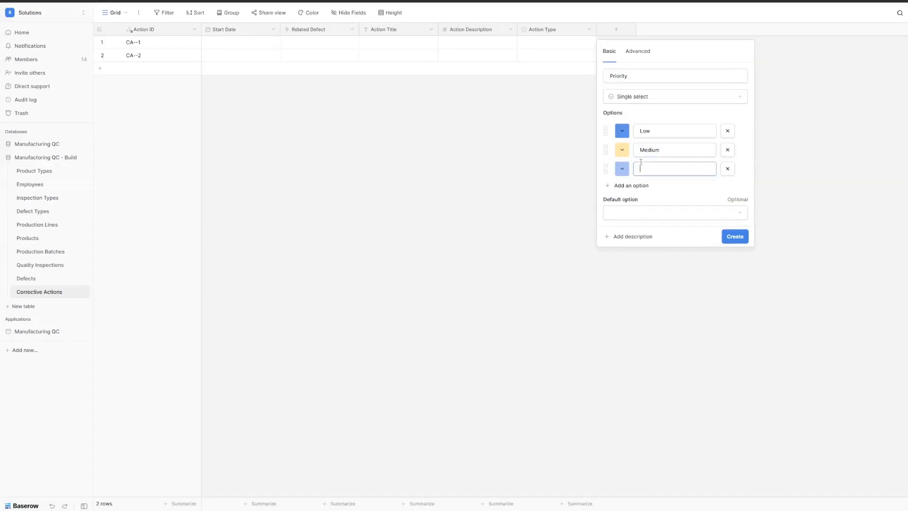
{"action": "type", "text": "High"}
{"action": "left_click", "coordinate": [637, 185]}
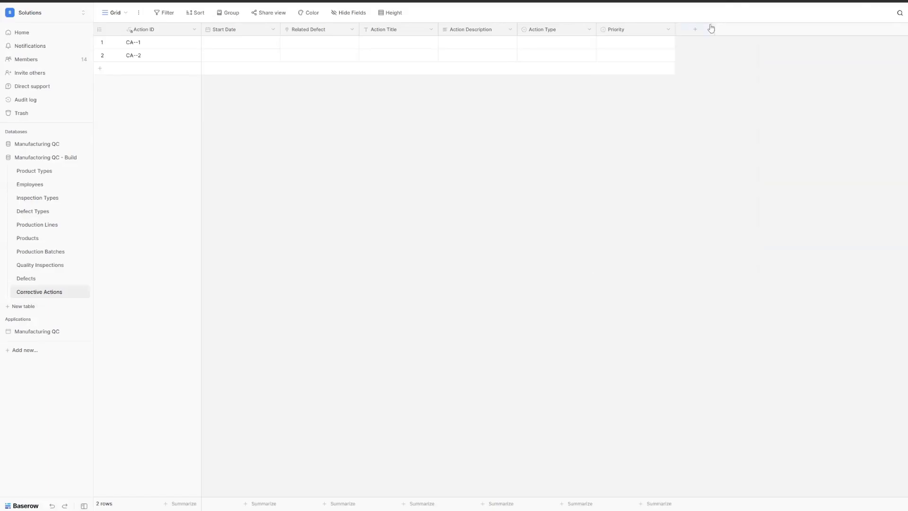
Step: Add an Assigned To field linking to the Employees table
{"action": "left_click", "coordinate": [710, 29]}
{"action": "left_click", "coordinate": [719, 140]}
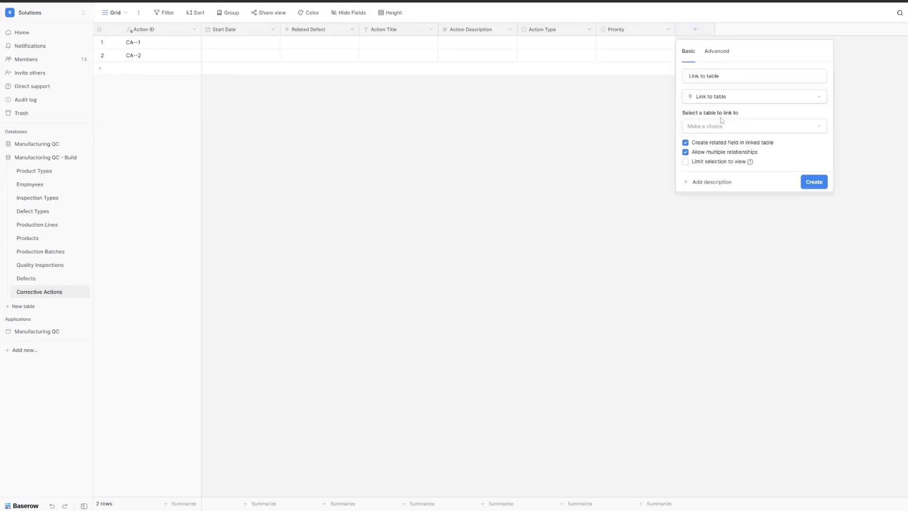
{"action": "left_click", "coordinate": [720, 76]}
{"action": "key", "text": "ctrl+a"}
{"action": "type", "text": "Assigned To"}
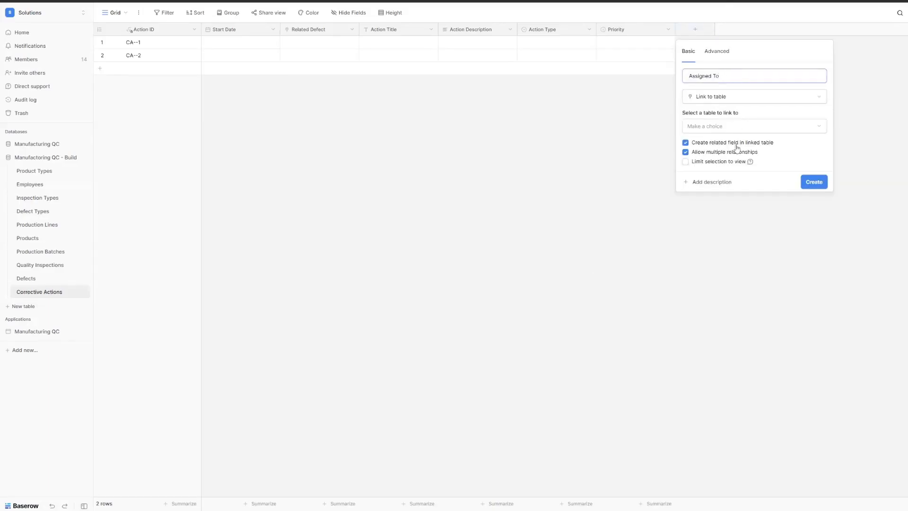
{"action": "left_click", "coordinate": [717, 129]}
{"action": "left_click", "coordinate": [726, 154]}
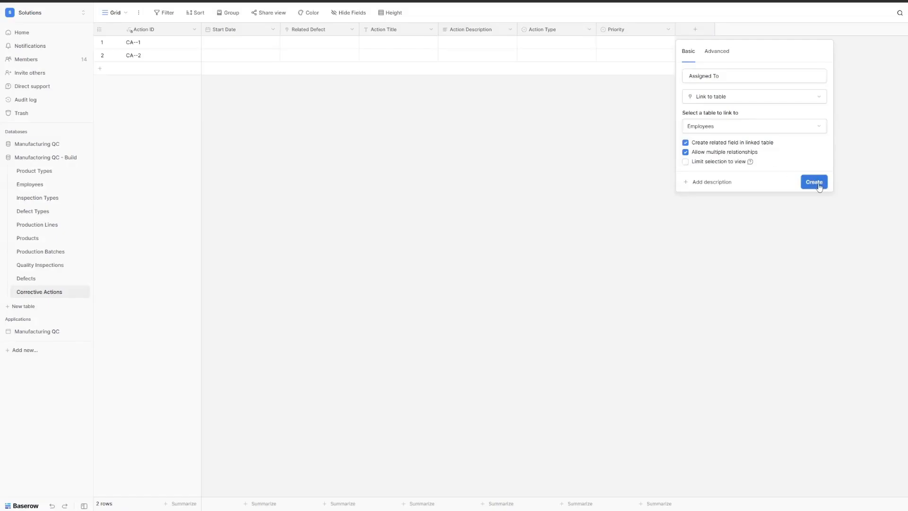
{"action": "left_click", "coordinate": [820, 187]}
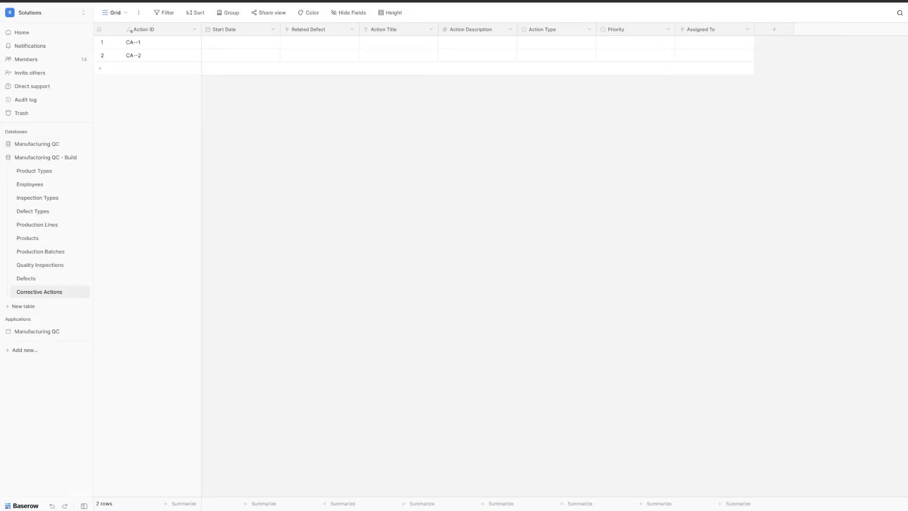
Step: Add a Due Date date field and move its column next to Start Date
{"action": "left_click", "coordinate": [770, 33]}
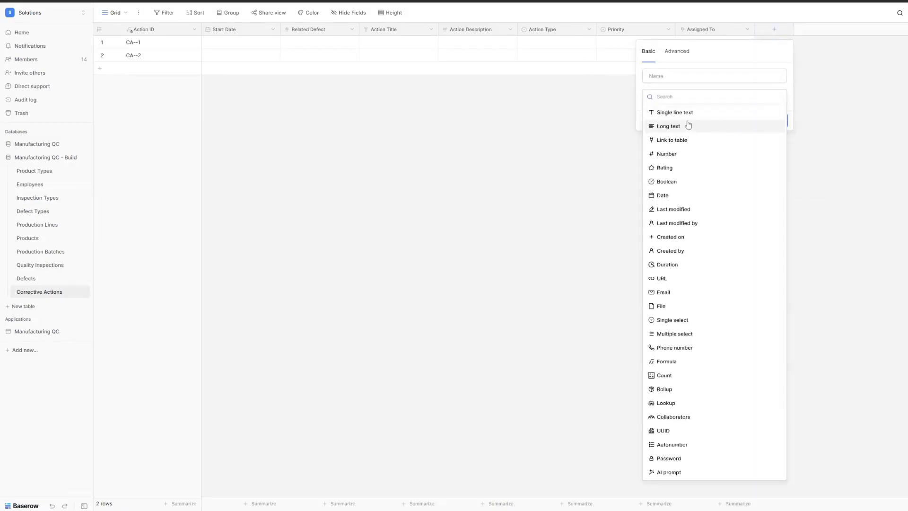
{"action": "left_click", "coordinate": [667, 196]}
{"action": "double_click", "coordinate": [691, 75]}
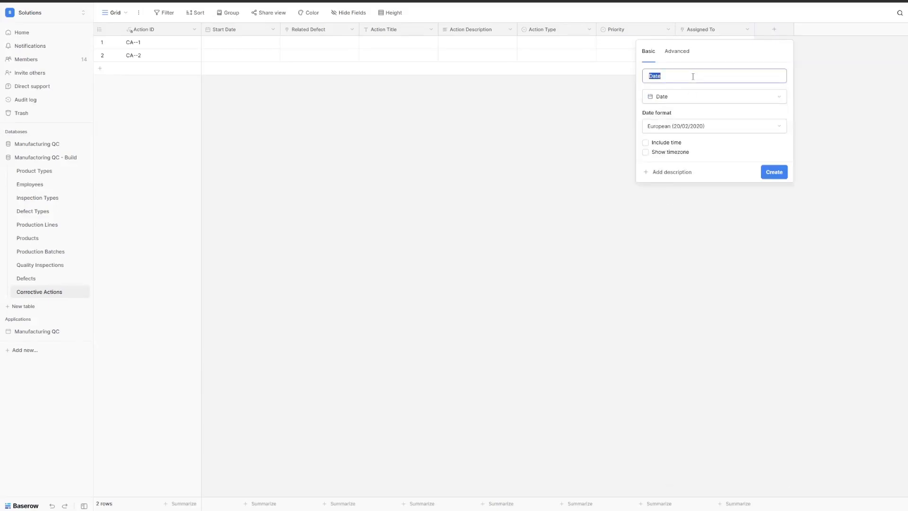
{"action": "type", "text": "Due Date"}
{"action": "left_click", "coordinate": [774, 171]}
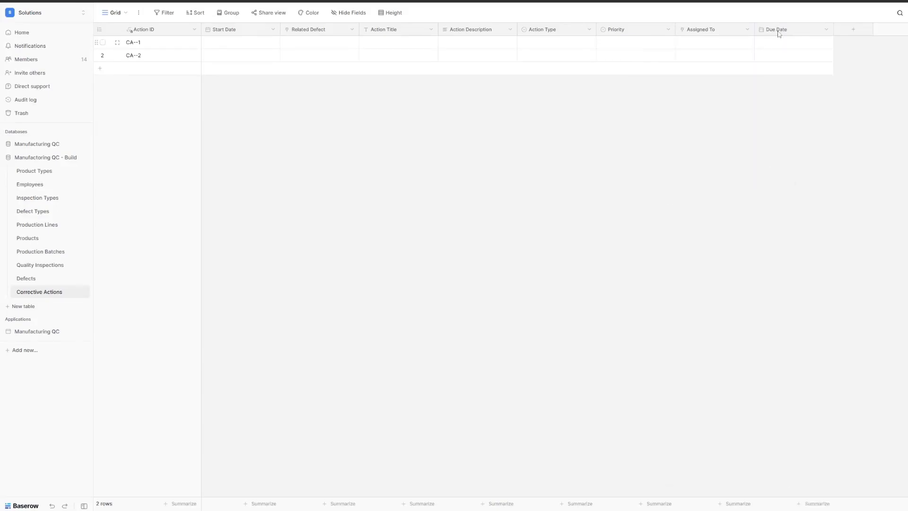
{"action": "left_click_drag", "start_coordinate": [779, 30], "coordinate": [306, 16]}
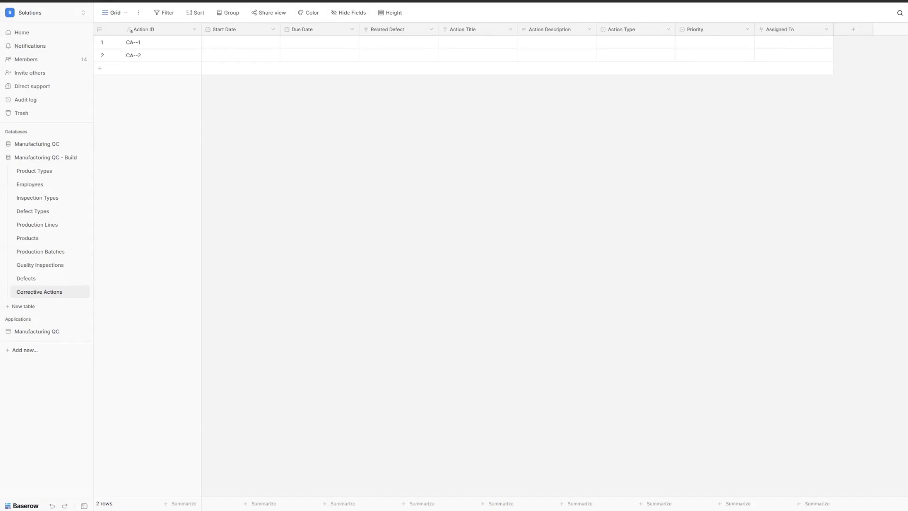
Step: Add a Completion Date date field and move its column beside Due Date
{"action": "left_click", "coordinate": [844, 33]}
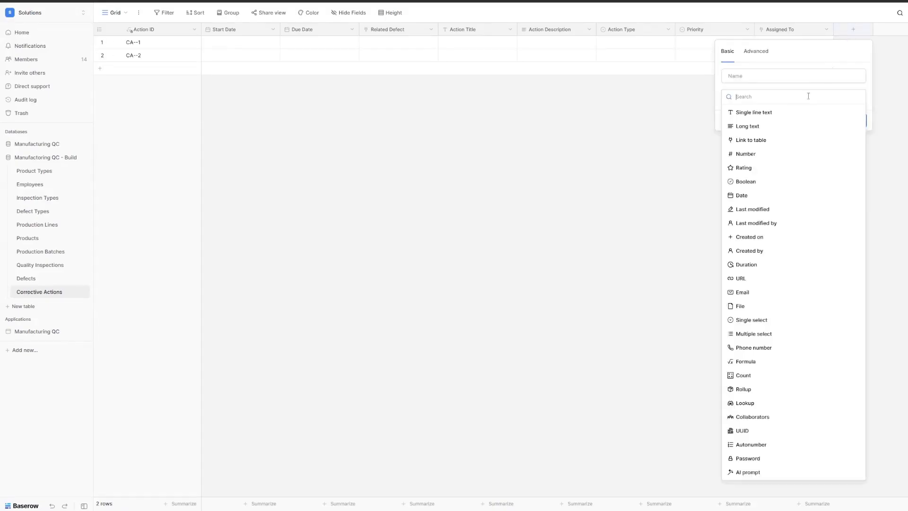
{"action": "type", "text": "date"}
{"action": "left_click", "coordinate": [743, 113]}
{"action": "left_click", "coordinate": [757, 76]}
{"action": "type", "text": "Completion Date"}
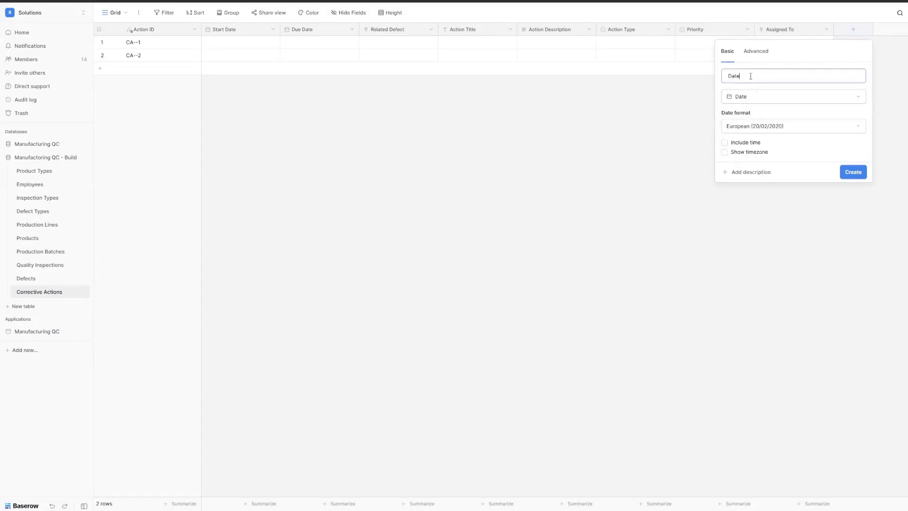
{"action": "left_click", "coordinate": [853, 172]}
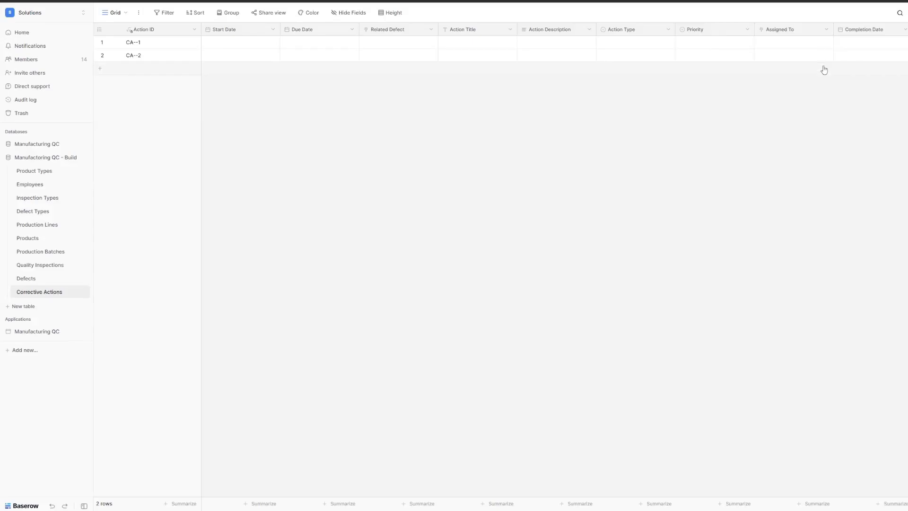
{"action": "left_click_drag", "start_coordinate": [855, 31], "coordinate": [371, 22]}
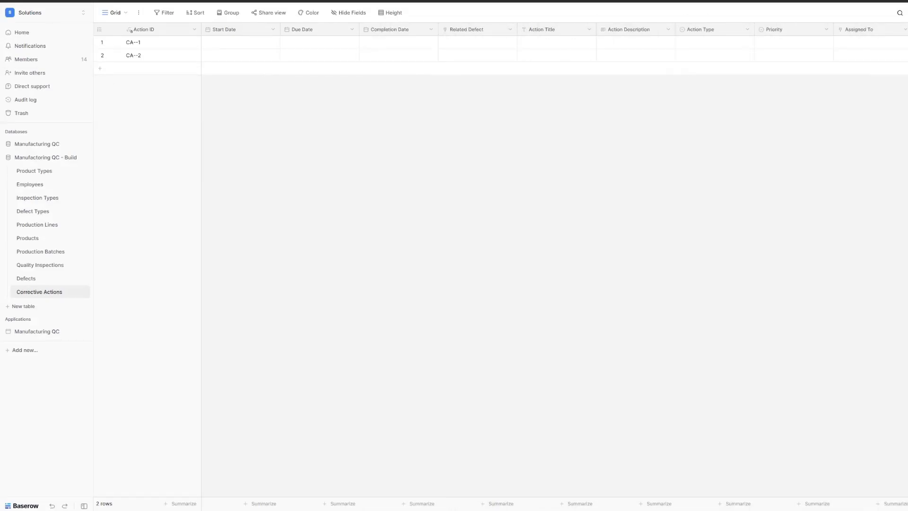
{"action": "scroll", "coordinate": [708, 61], "scroll_direction": "right", "scroll_amount": 2}
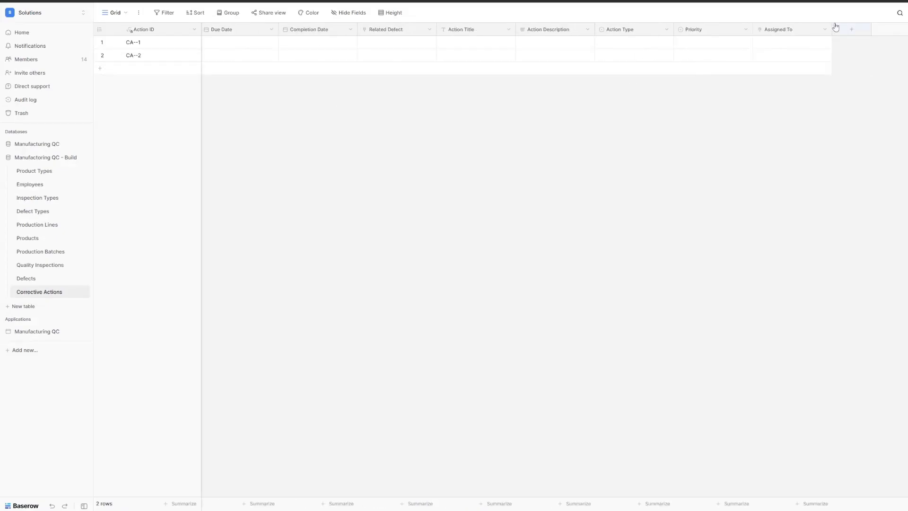
{"action": "left_click", "coordinate": [850, 30]}
Step: Make the new field a single select named Status with first option Not Started
{"action": "left_click", "coordinate": [756, 325]}
{"action": "left_click", "coordinate": [771, 81]}
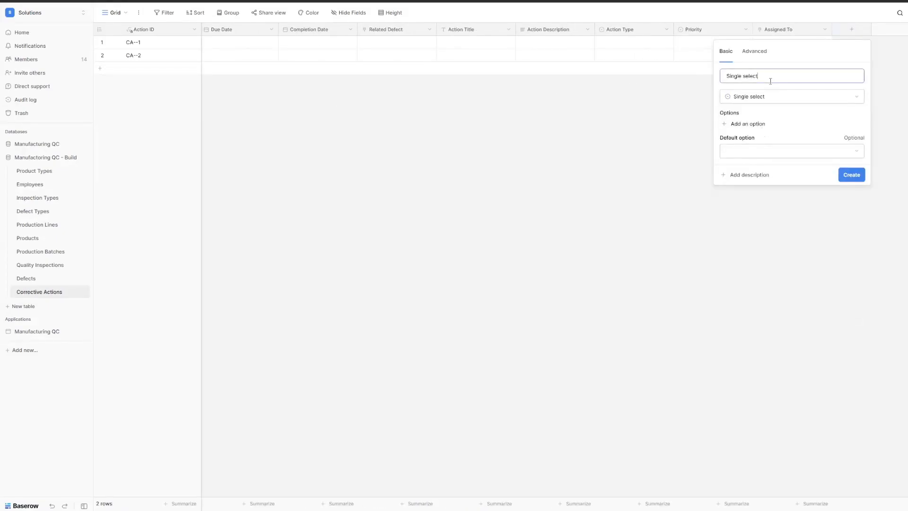
{"action": "key", "text": "ctrl+a"}
{"action": "type", "text": "Status"}
{"action": "left_click", "coordinate": [751, 125]}
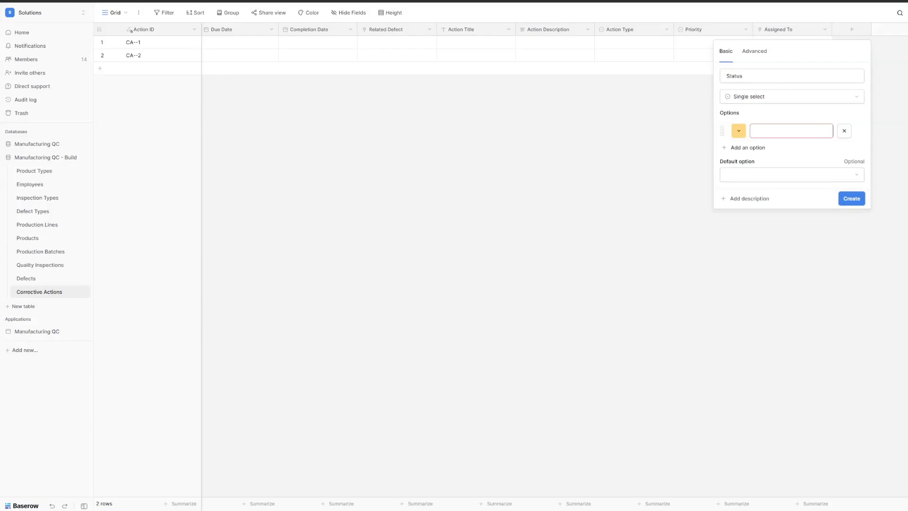
{"action": "left_click", "coordinate": [807, 135]}
{"action": "type", "text": "Not Started"}
Step: Add Status options In Progress, Completed, Closed and Verified, and create the field
{"action": "left_click", "coordinate": [747, 148]}
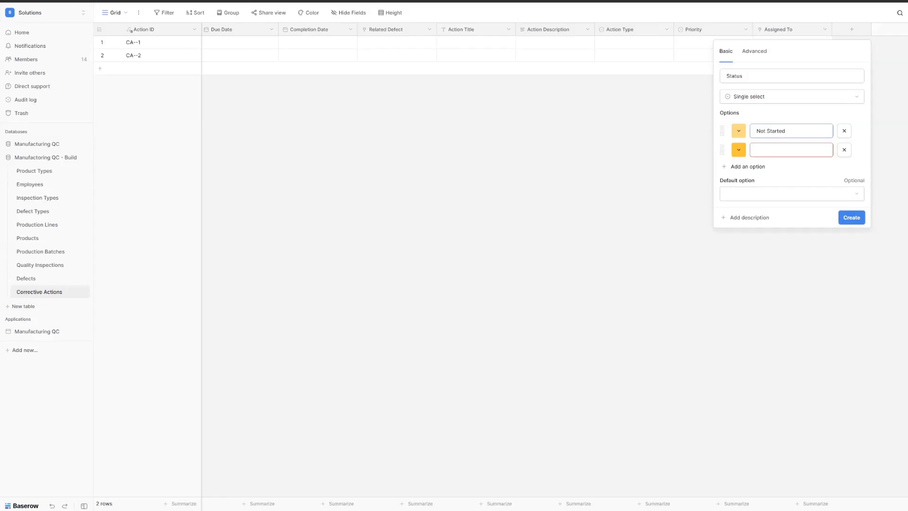
{"action": "key", "text": "Tab"}
{"action": "type", "text": "In Progress"}
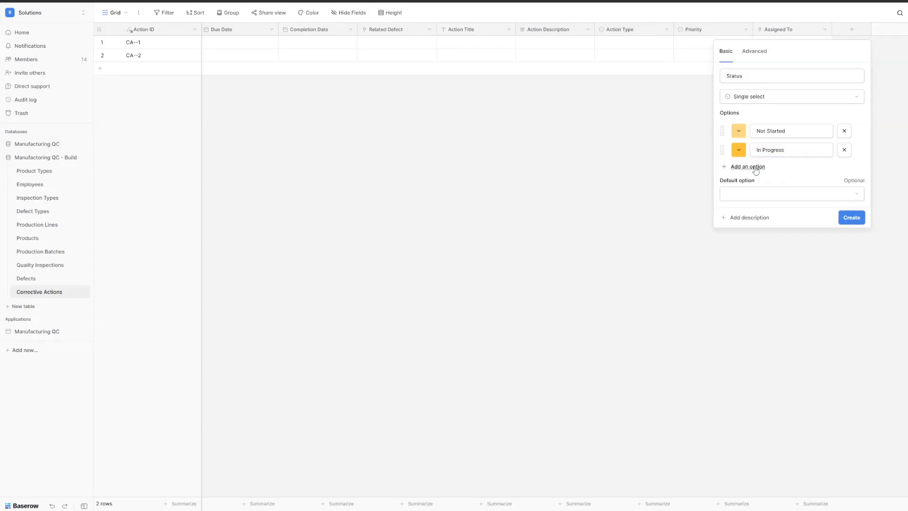
{"action": "left_click", "coordinate": [756, 168]}
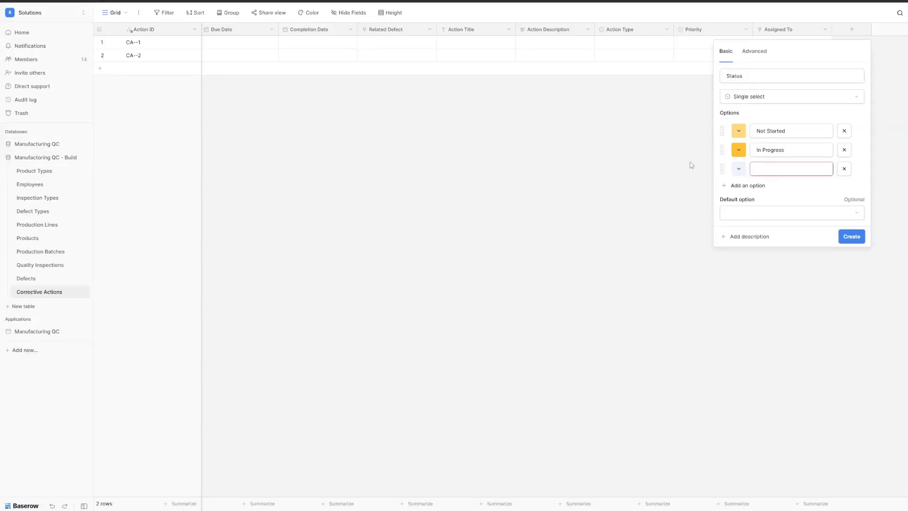
{"action": "type", "text": "Completed"}
{"action": "left_click", "coordinate": [748, 187]}
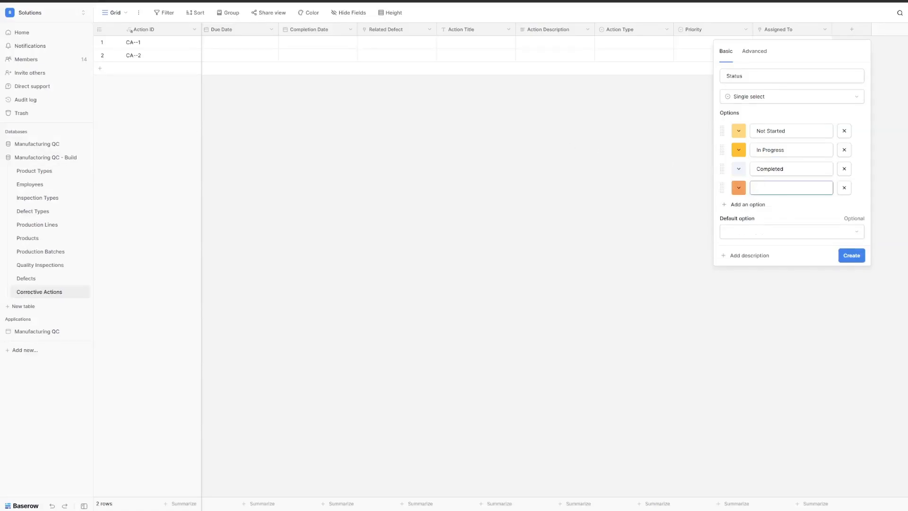
{"action": "type", "text": "Closed"}
{"action": "left_click", "coordinate": [748, 204]}
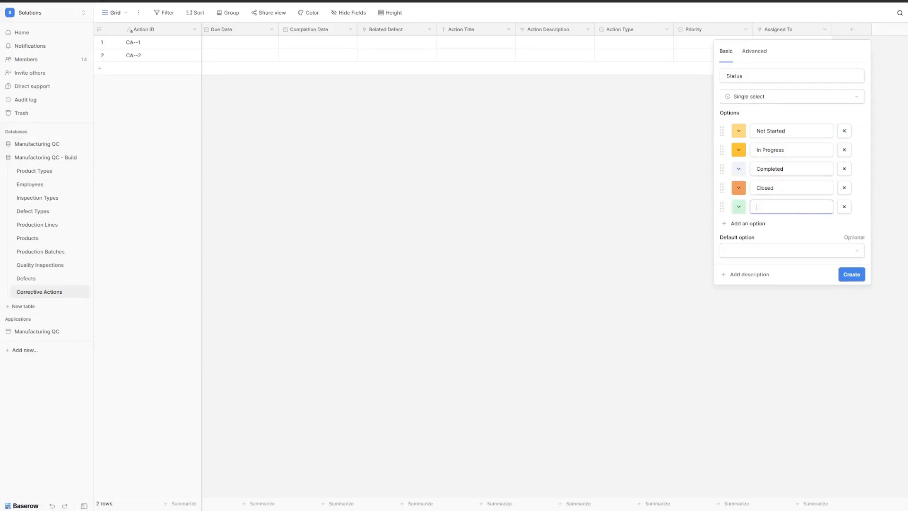
{"action": "type", "text": "Verified"}
{"action": "key", "text": "Return"}
Step: Add a single line text field named Verification Method
{"action": "scroll", "coordinate": [723, 47], "scroll_direction": "right", "scroll_amount": 2}
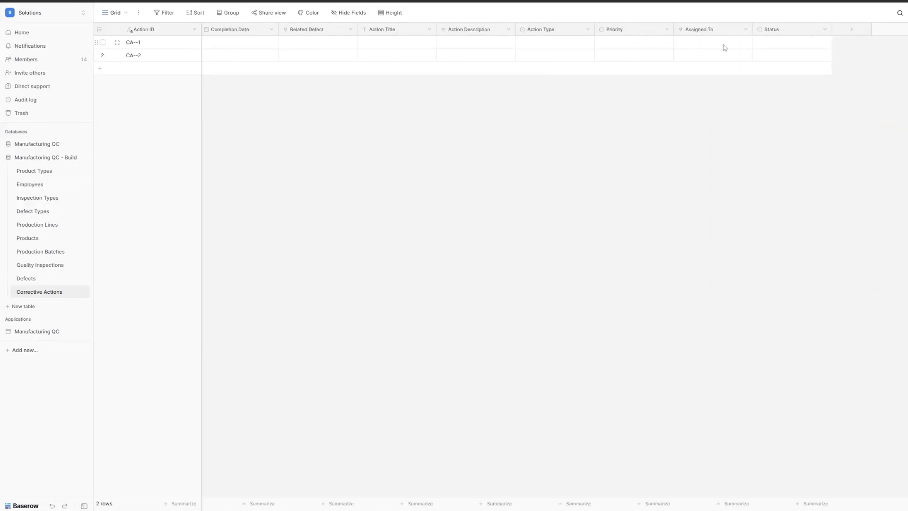
{"action": "left_click", "coordinate": [851, 29]}
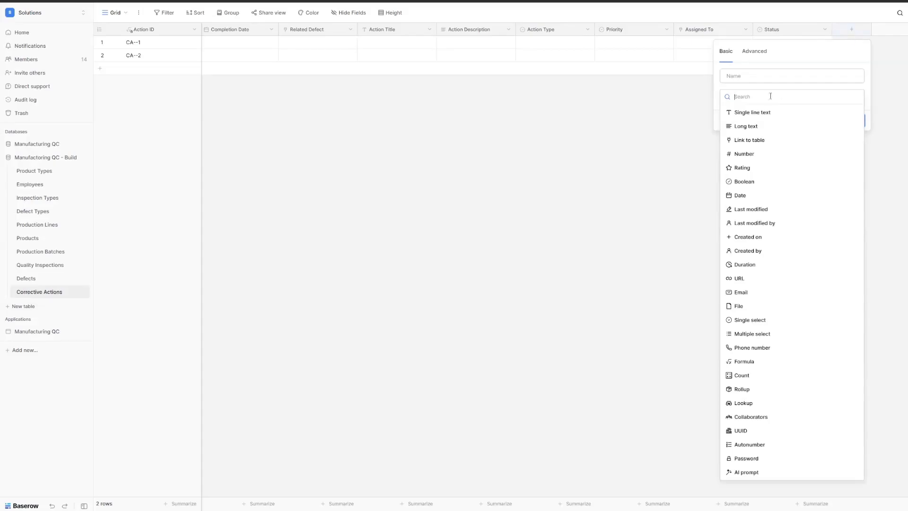
{"action": "left_click", "coordinate": [766, 114]}
{"action": "triple_click", "coordinate": [770, 75]}
{"action": "type", "text": "Verification Method"}
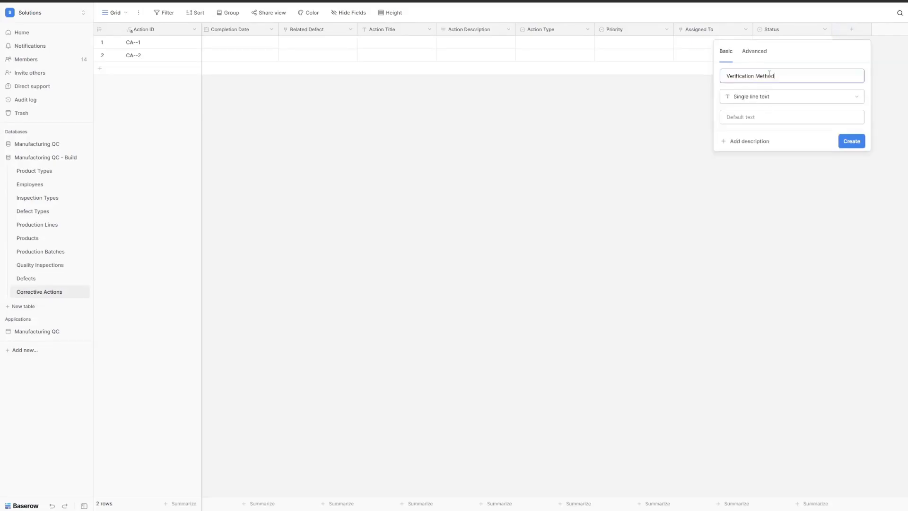
{"action": "left_click", "coordinate": [852, 141]}
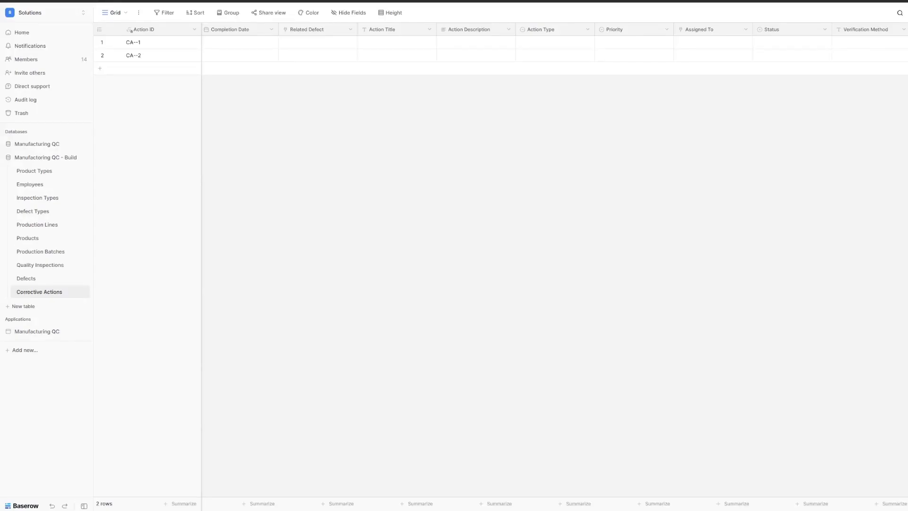
Step: Add a Date field named Verification Date
{"action": "scroll", "coordinate": [747, 47], "scroll_direction": "right", "scroll_amount": 2}
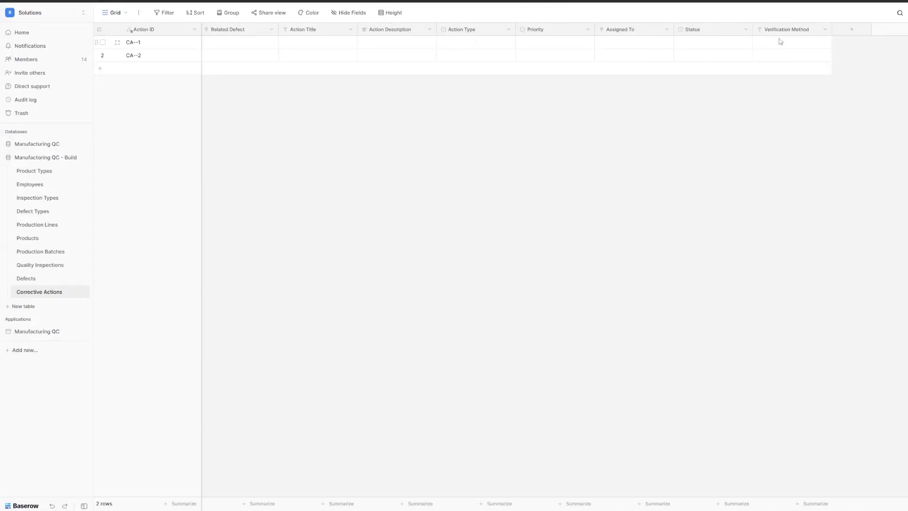
{"action": "left_click", "coordinate": [866, 34]}
{"action": "type", "text": "date"}
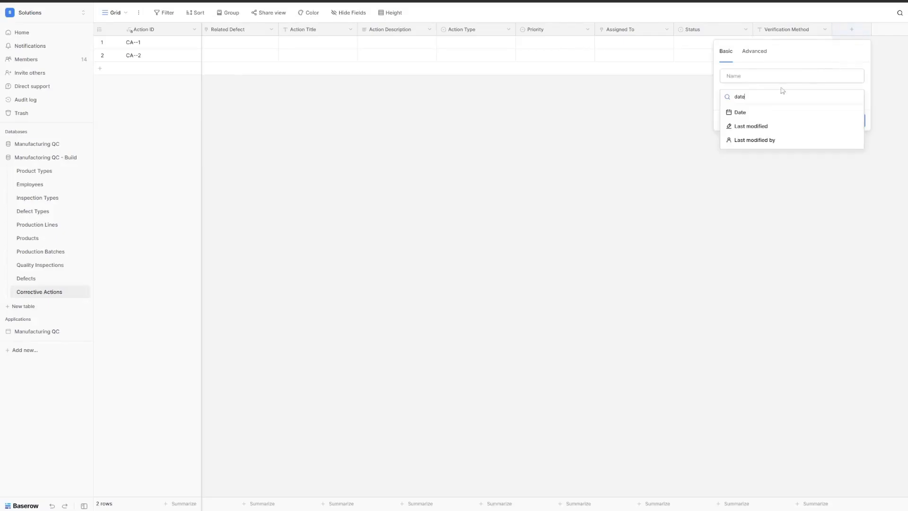
{"action": "left_click", "coordinate": [747, 113]}
{"action": "key", "text": "ctrl+a"}
{"action": "type", "text": "Verification Date"}
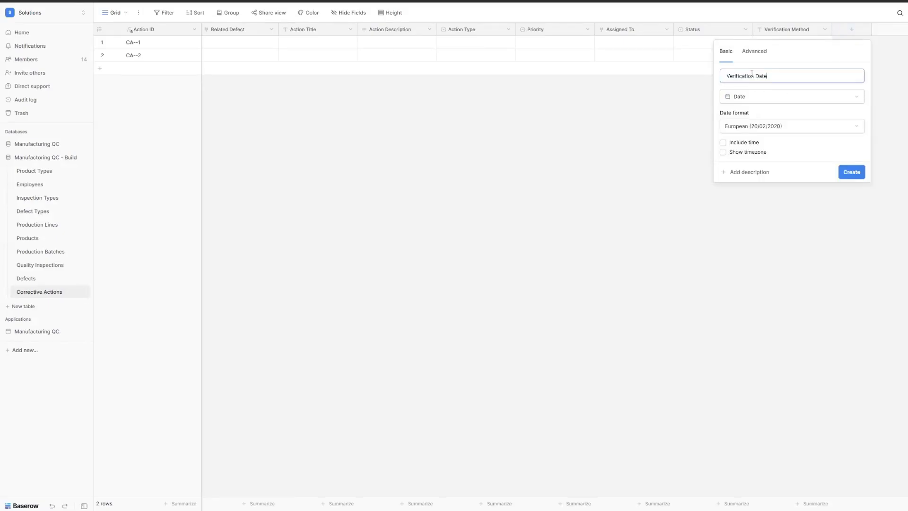
{"action": "left_click", "coordinate": [851, 172]}
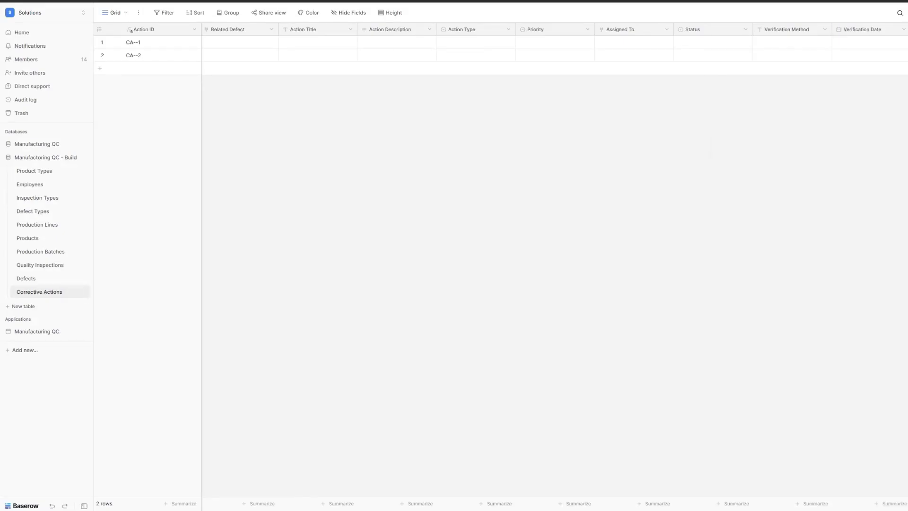
Step: Add an Effectiveness single select with Partially Effective, Effective and Not Effective options
{"action": "left_click", "coordinate": [853, 29]}
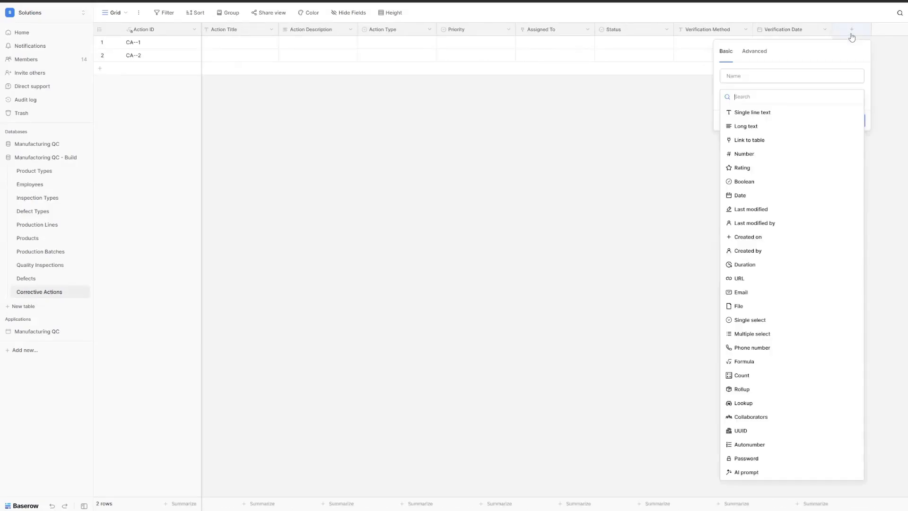
{"action": "left_click", "coordinate": [765, 324]}
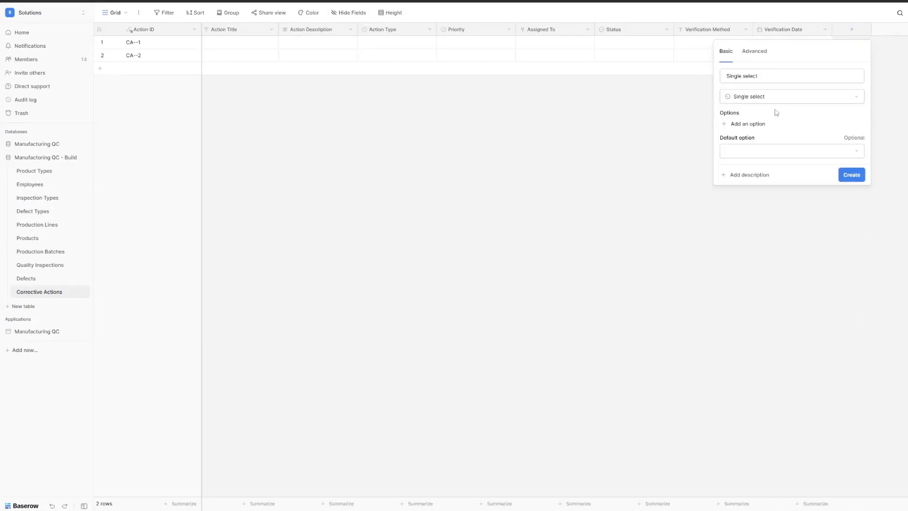
{"action": "triple_click", "coordinate": [768, 77]}
{"action": "type", "text": "Effectiveness"}
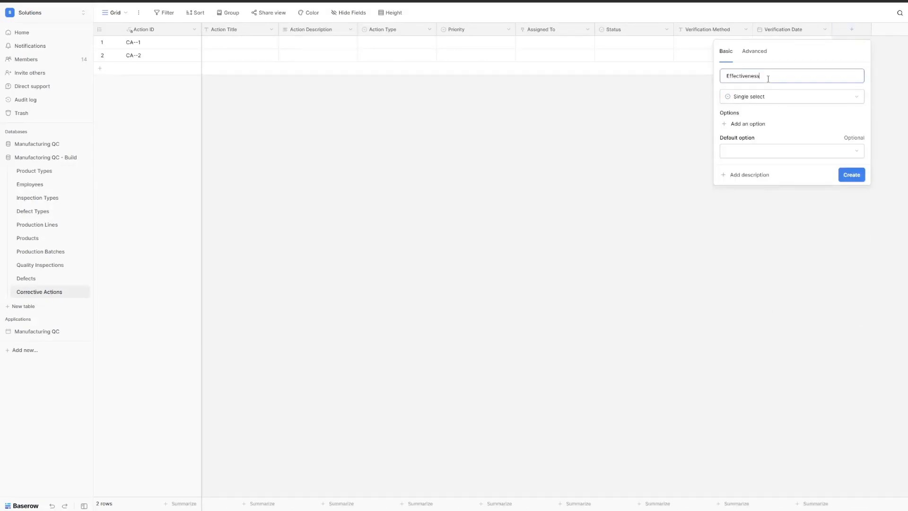
{"action": "left_click", "coordinate": [739, 124]}
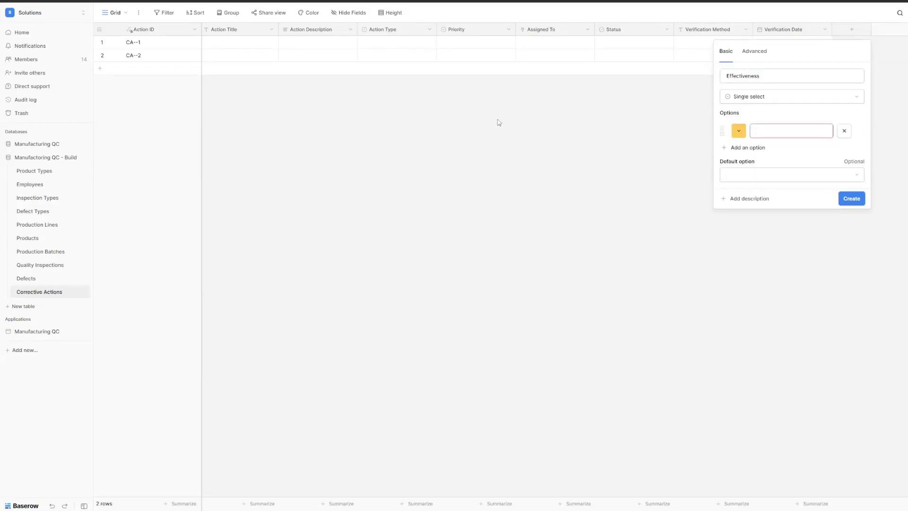
{"action": "type", "text": "Partially Effective"}
{"action": "left_click", "coordinate": [751, 148]}
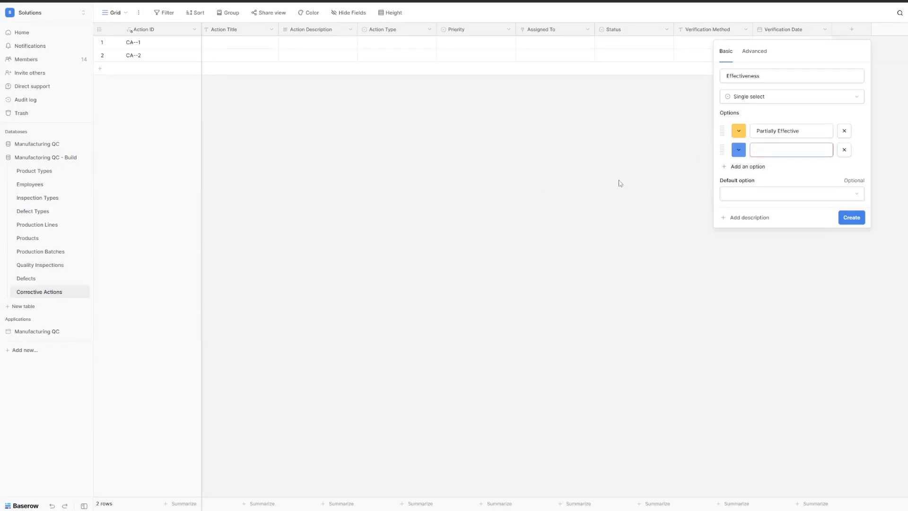
{"action": "type", "text": "Effective"}
{"action": "left_click", "coordinate": [752, 167]}
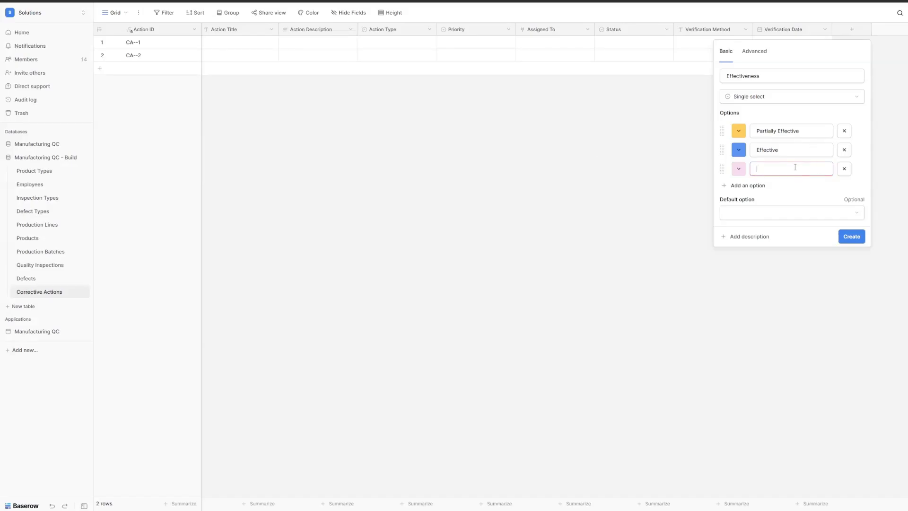
{"action": "type", "text": "Not Effective"}
{"action": "left_click", "coordinate": [851, 237]}
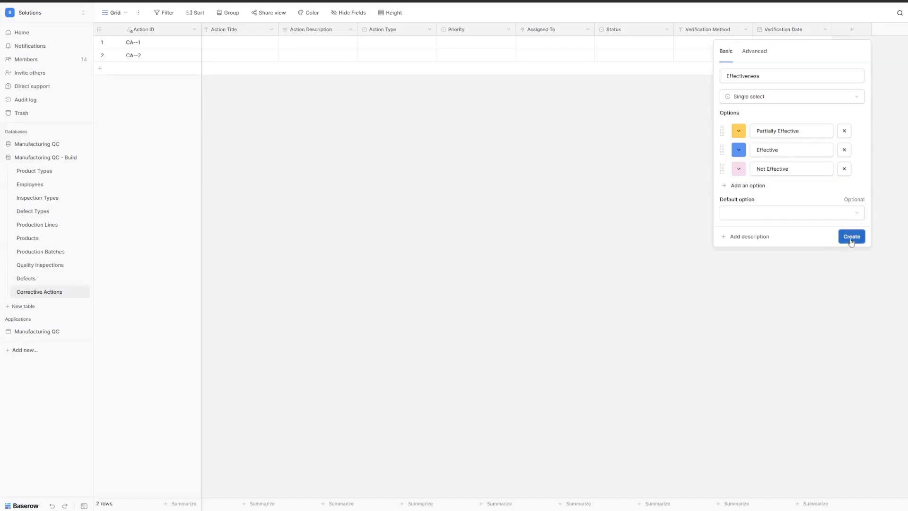
Step: Add a Cost number field with 2 decimal places and a $ prefix
{"action": "left_click", "coordinate": [852, 29]}
{"action": "left_click", "coordinate": [755, 152]}
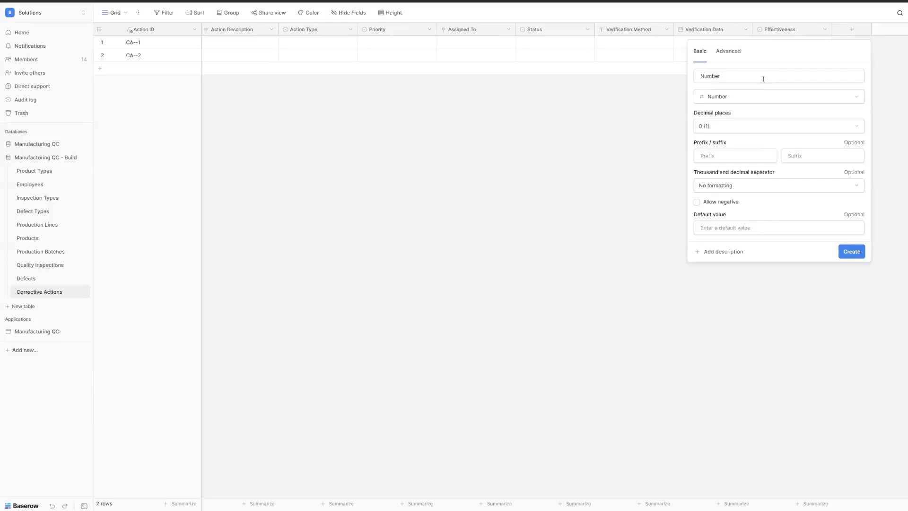
{"action": "double_click", "coordinate": [762, 77]}
{"action": "type", "text": "Cost"}
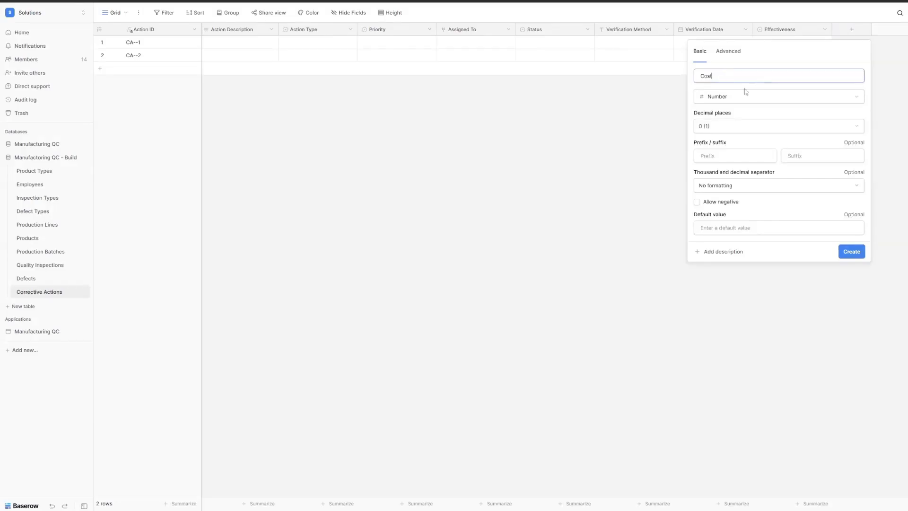
{"action": "left_click", "coordinate": [720, 126]}
{"action": "left_click", "coordinate": [724, 169]}
{"action": "left_click", "coordinate": [722, 159]}
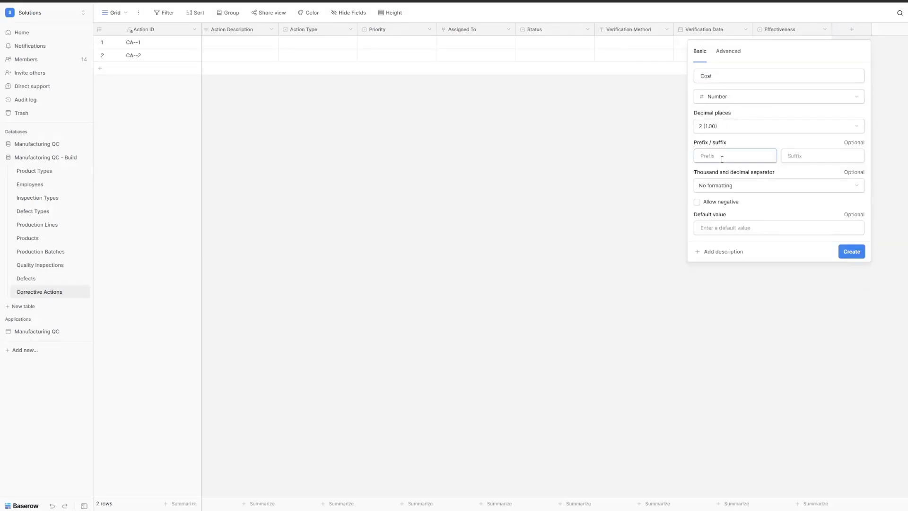
{"action": "type", "text": "$"}
{"action": "left_click", "coordinate": [854, 250]}
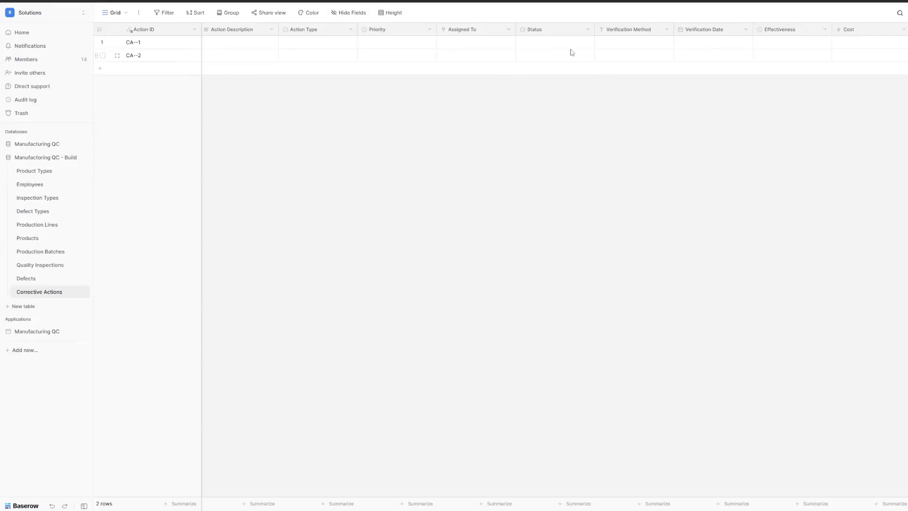
{"action": "scroll", "coordinate": [574, 52], "scroll_direction": "right", "scroll_amount": 2}
Step: Add a 'Days Overdue' formula field using the pasted if/date_diff overdue formula
{"action": "left_click", "coordinate": [845, 31]}
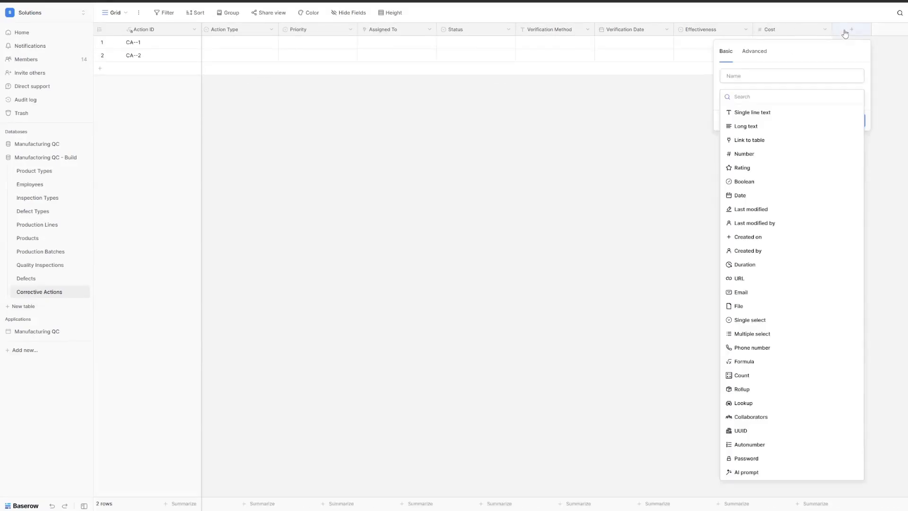
{"action": "type", "text": "formula"}
{"action": "left_click", "coordinate": [757, 116]}
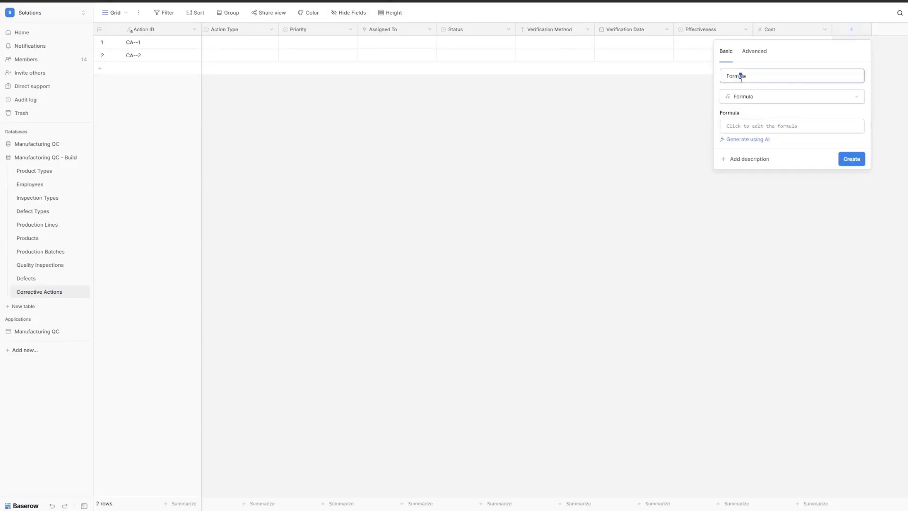
{"action": "double_click", "coordinate": [741, 76]}
{"action": "type", "text": "Days Overdue"}
{"action": "left_click", "coordinate": [772, 122]}
{"action": "type", "text": "if(and(field(\"Due Date\") < today(), field(\"Status\") != \"Completed\"), date_diff('day', today(), field(\"Due Date\")), 0)"}
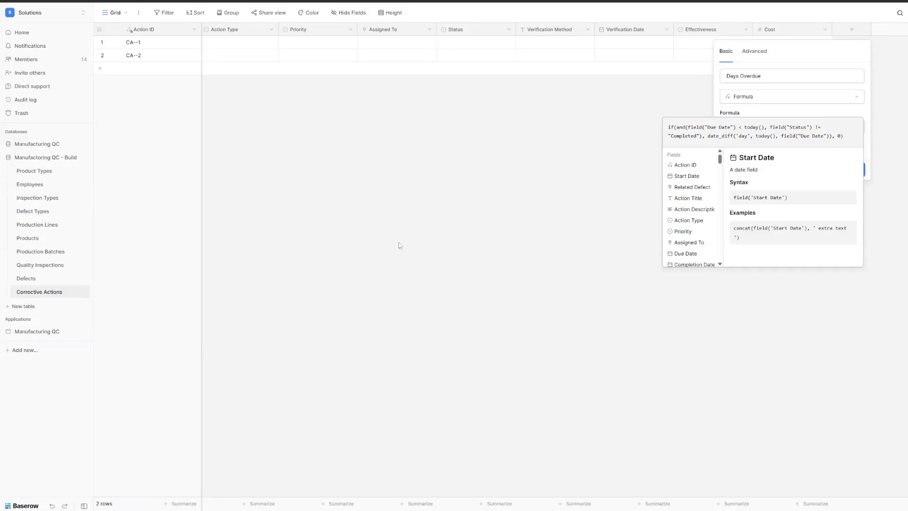
{"action": "left_click", "coordinate": [796, 113]}
{"action": "left_click", "coordinate": [851, 170]}
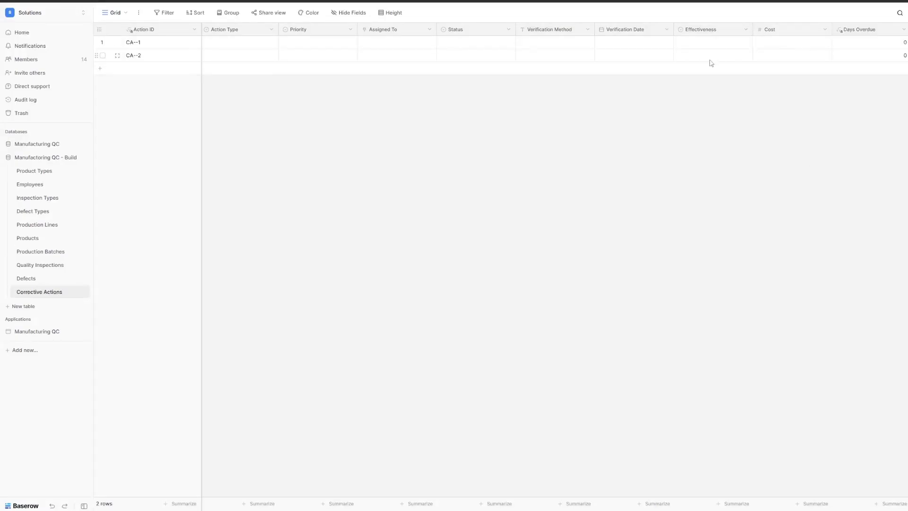
Step: Add a 'Resolution Days' formula field: date_diff('day', field("Start Date"), field("Completion Date"))
{"action": "scroll", "coordinate": [876, 54], "scroll_direction": "right", "scroll_amount": 3}
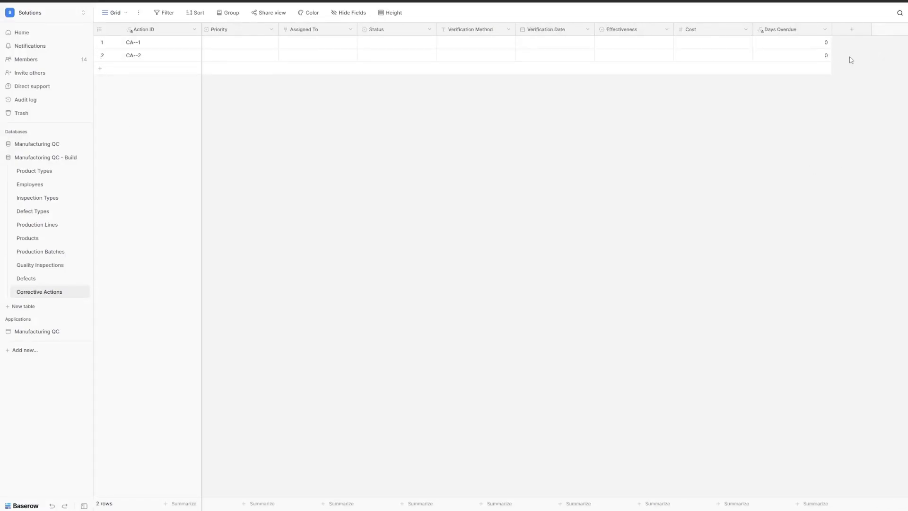
{"action": "left_click", "coordinate": [852, 31]}
{"action": "type", "text": "for"}
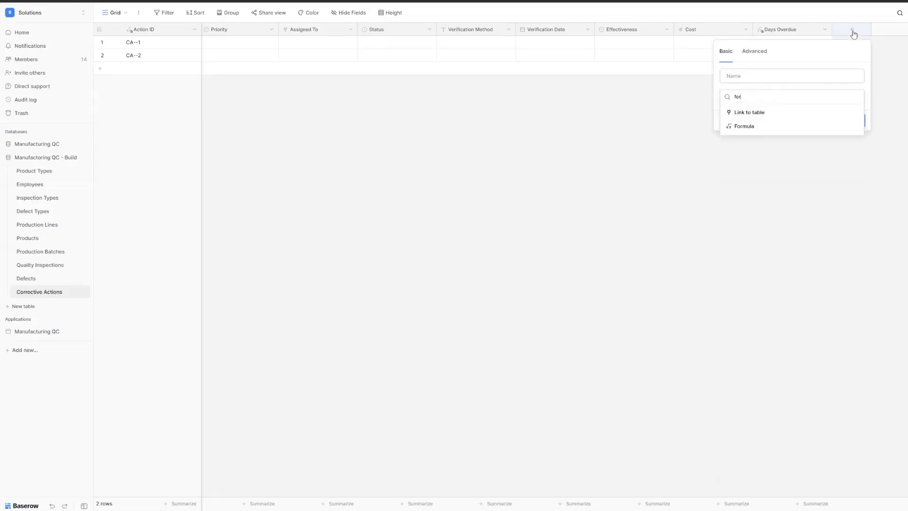
{"action": "left_click", "coordinate": [750, 126]}
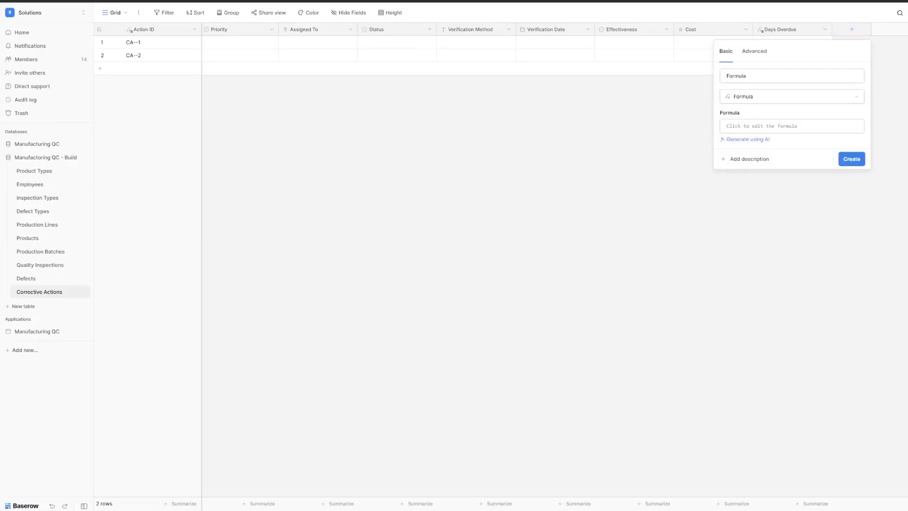
{"action": "left_click", "coordinate": [768, 126]}
{"action": "type", "text": "date_diff('day', field(\"Start Date\"), field(\"Completion Date\"))"}
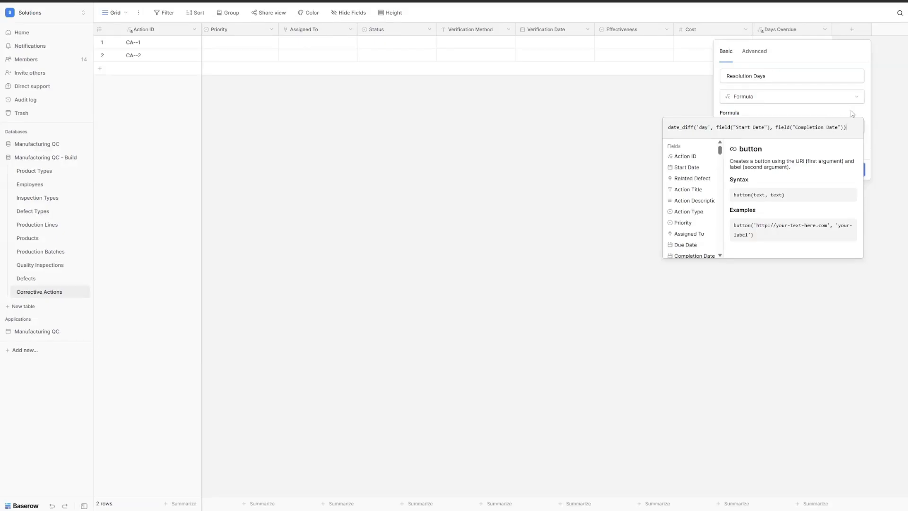
{"action": "left_click", "coordinate": [872, 169]}
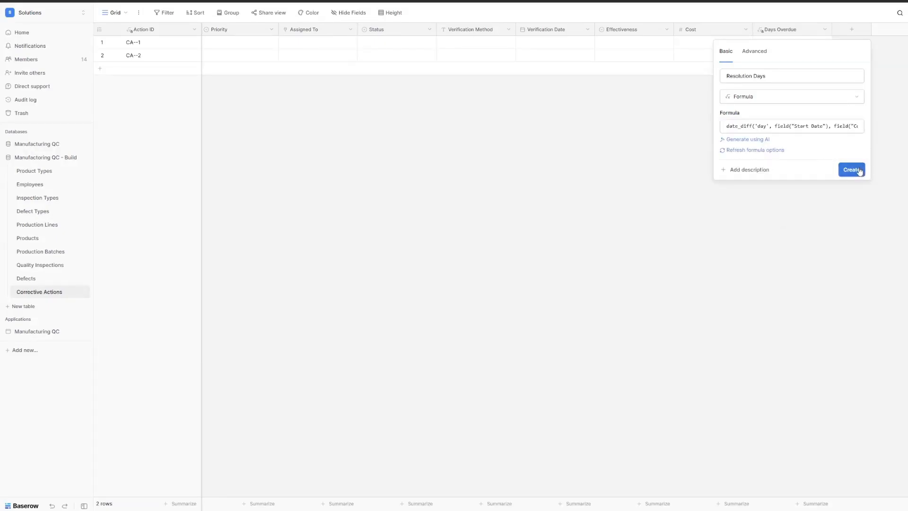
{"action": "left_click", "coordinate": [857, 170]}
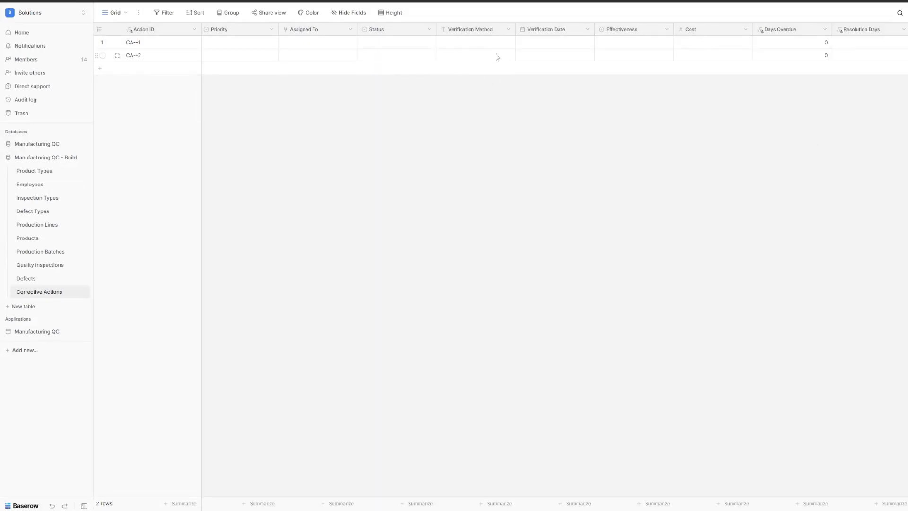
{"action": "scroll", "coordinate": [497, 56], "scroll_direction": "left", "scroll_amount": 5}
Step: Scroll across the Corrective Actions grid to review the four records and the new formula columns
{"action": "scroll", "coordinate": [497, 57], "scroll_direction": "left", "scroll_amount": 3}
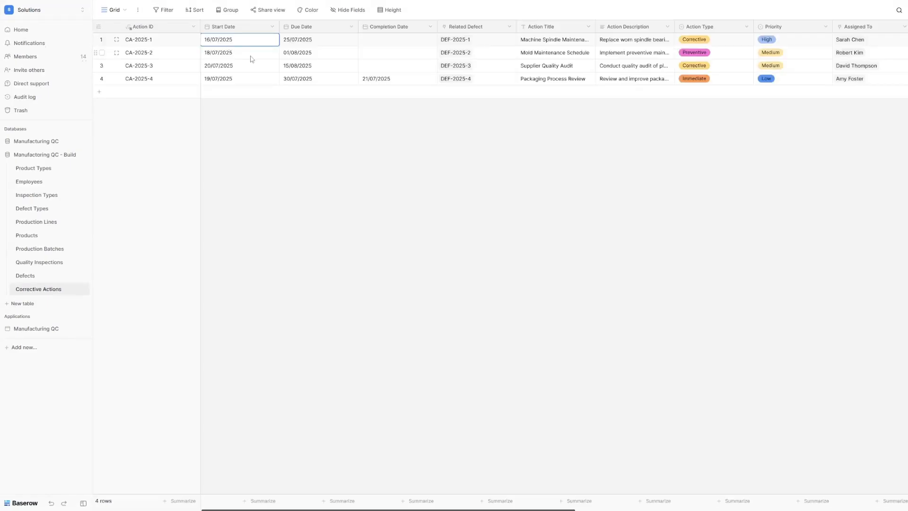
{"action": "scroll", "coordinate": [305, 57], "scroll_direction": "right", "scroll_amount": 10}
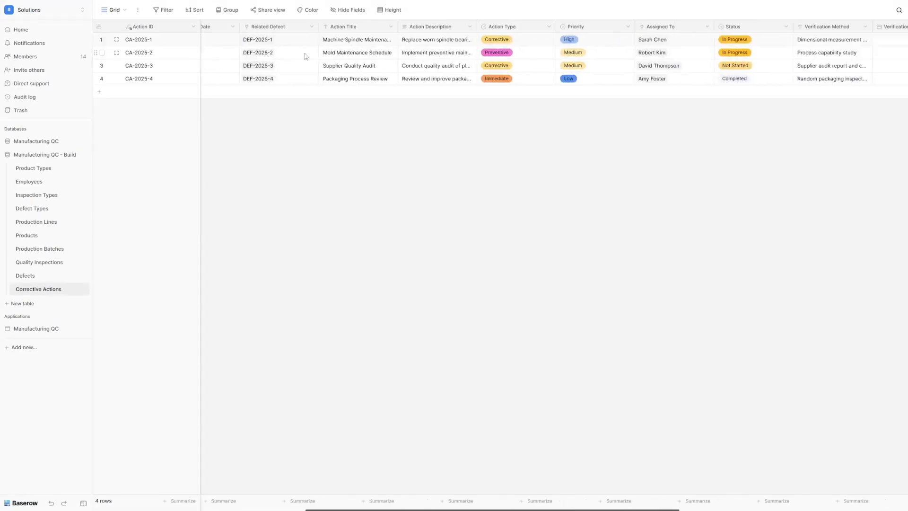
{"action": "scroll", "coordinate": [305, 56], "scroll_direction": "right", "scroll_amount": 3}
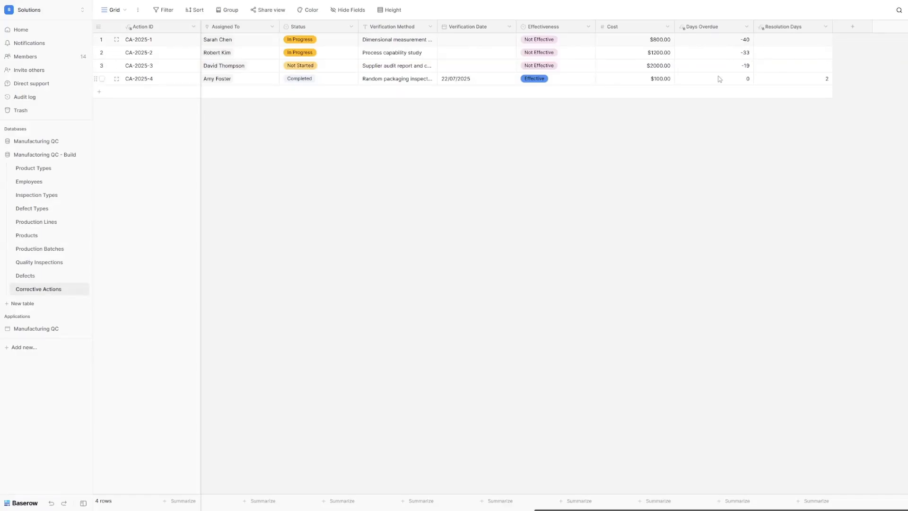
{"action": "scroll", "coordinate": [720, 77], "scroll_direction": "left", "scroll_amount": 10}
{"action": "scroll", "coordinate": [719, 76], "scroll_direction": "left", "scroll_amount": 5}
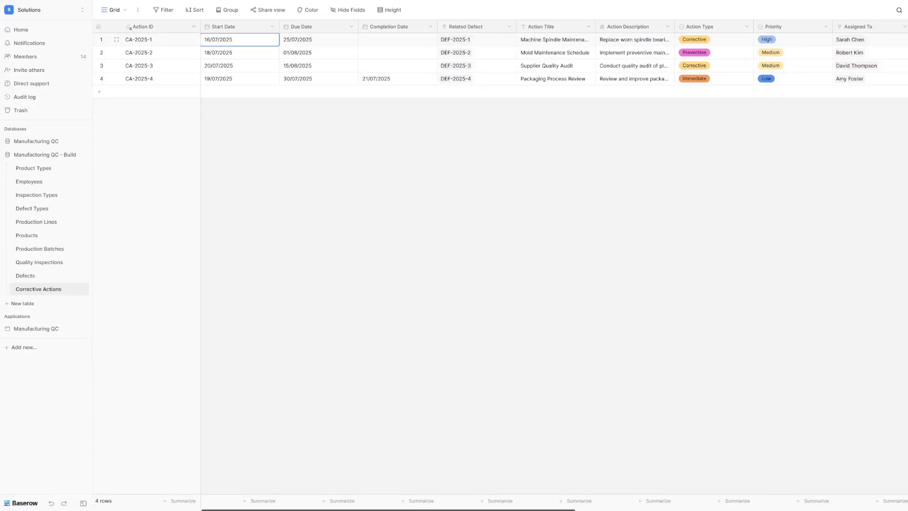
{"action": "left_click", "coordinate": [209, 291]}
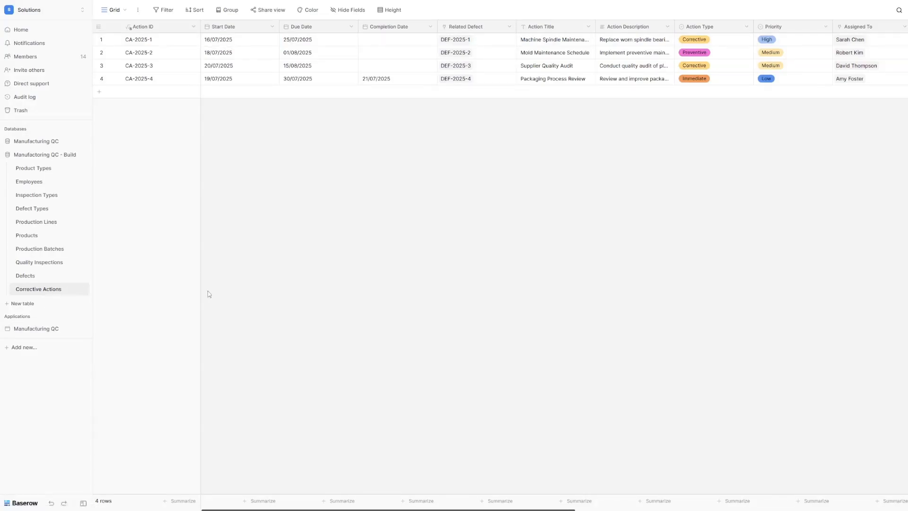
Step: In Production Batches, insert a lookup field right of Yield Rate, linked to Quality Inspections
{"action": "left_click", "coordinate": [50, 253]}
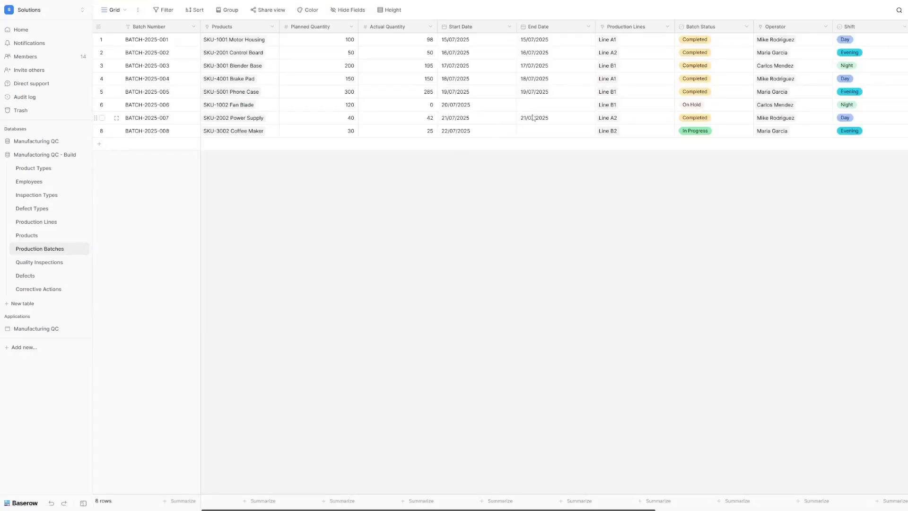
{"action": "scroll", "coordinate": [533, 118], "scroll_direction": "right", "scroll_amount": 10}
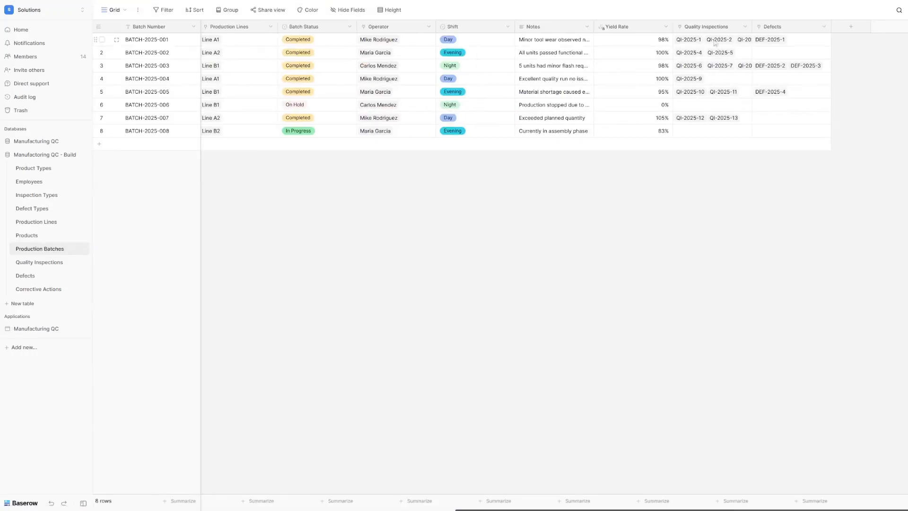
{"action": "left_click", "coordinate": [667, 27]}
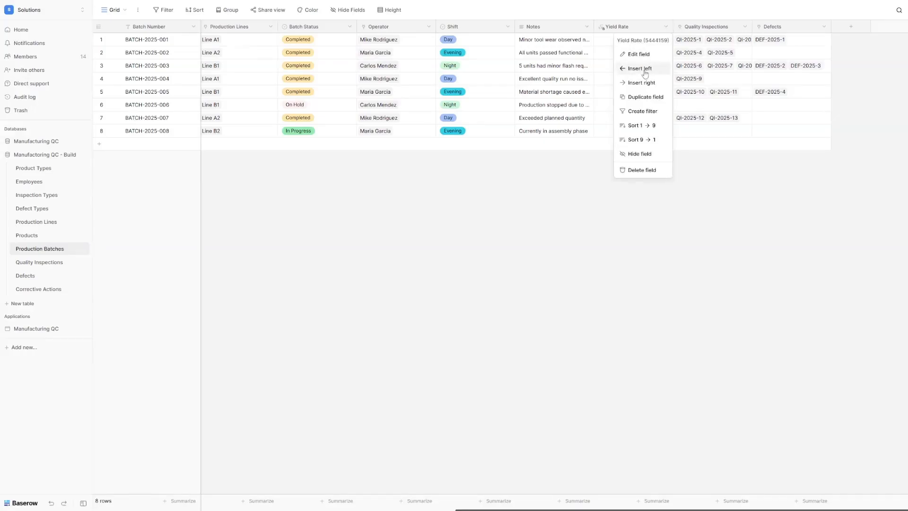
{"action": "left_click", "coordinate": [642, 82]}
{"action": "left_click", "coordinate": [645, 146]}
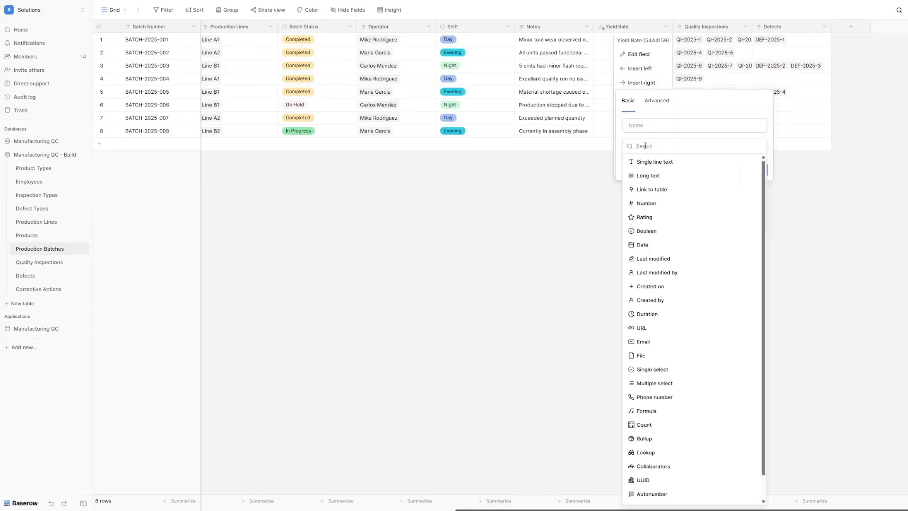
{"action": "left_click", "coordinate": [646, 452]}
{"action": "left_click", "coordinate": [715, 177]}
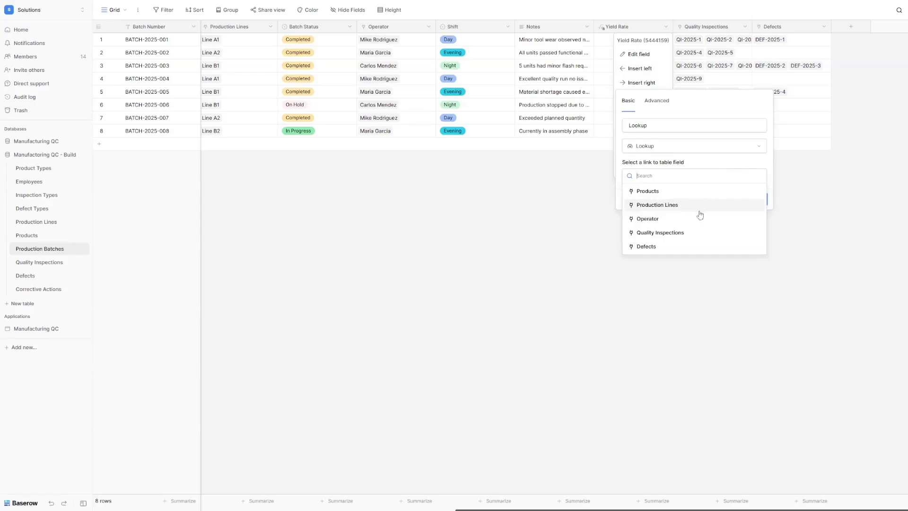
{"action": "left_click", "coordinate": [696, 233]}
Step: Name the lookup 'Quality Score', have it look up Pass Rate, and create it
{"action": "left_click", "coordinate": [656, 127]}
{"action": "key", "text": "ctrl+a"}
{"action": "type", "text": "Quality Score"}
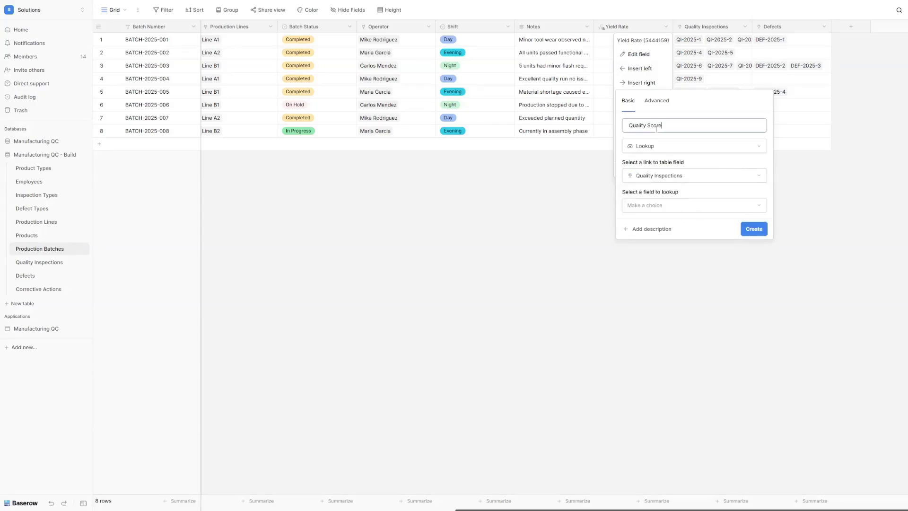
{"action": "left_click", "coordinate": [657, 207]}
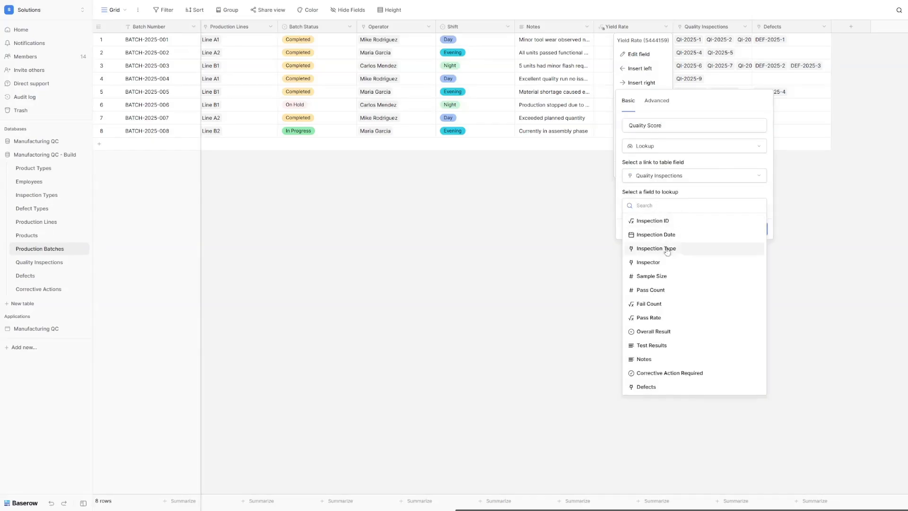
{"action": "left_click", "coordinate": [658, 318]}
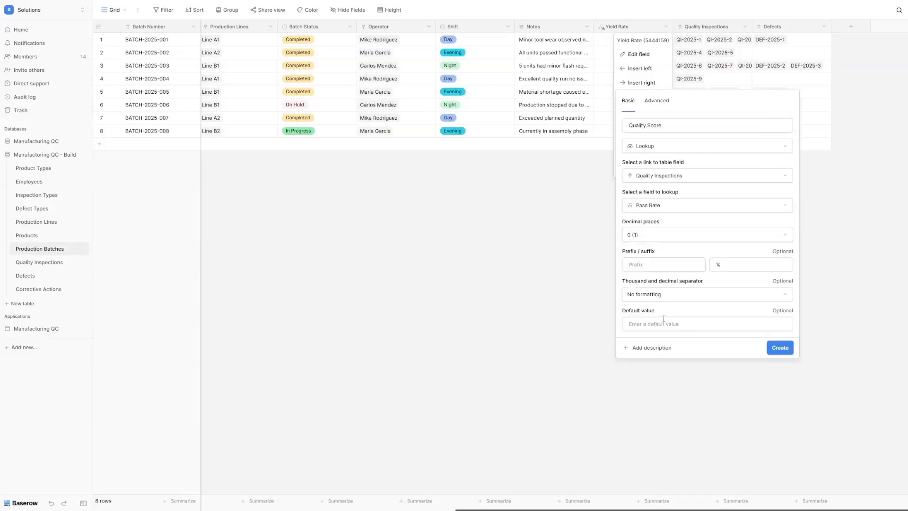
{"action": "left_click", "coordinate": [779, 349]}
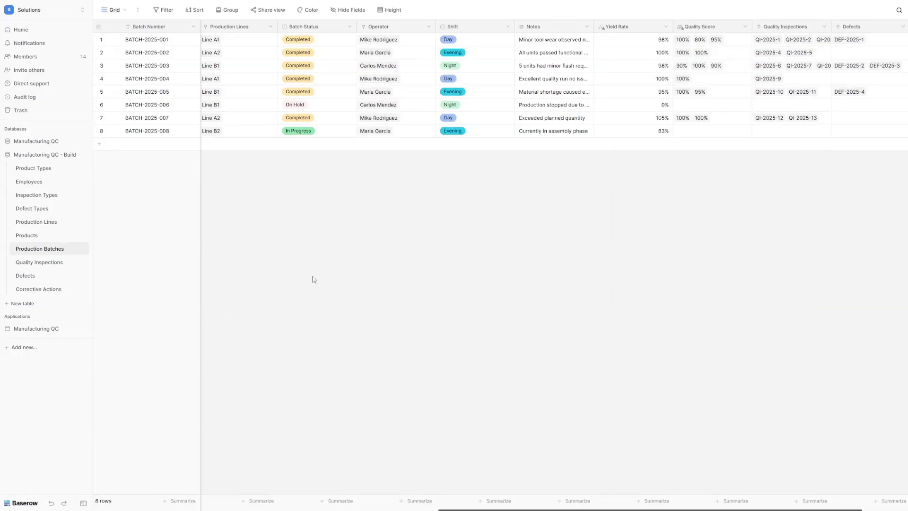
Step: Insert a 'Quality Score Avg' rollup right of Quality Score, averaging Quality Inspections' Pass Rate
{"action": "left_click", "coordinate": [746, 27]}
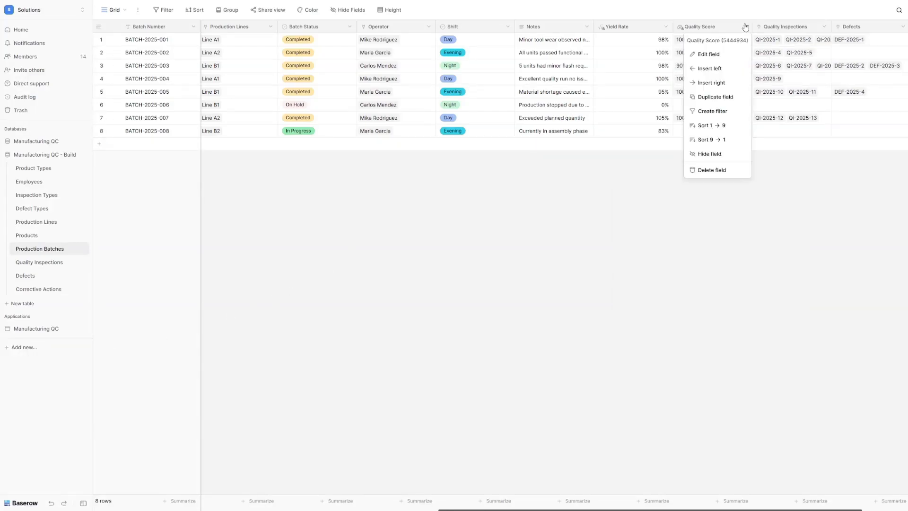
{"action": "left_click", "coordinate": [722, 83]}
{"action": "left_click", "coordinate": [716, 146]}
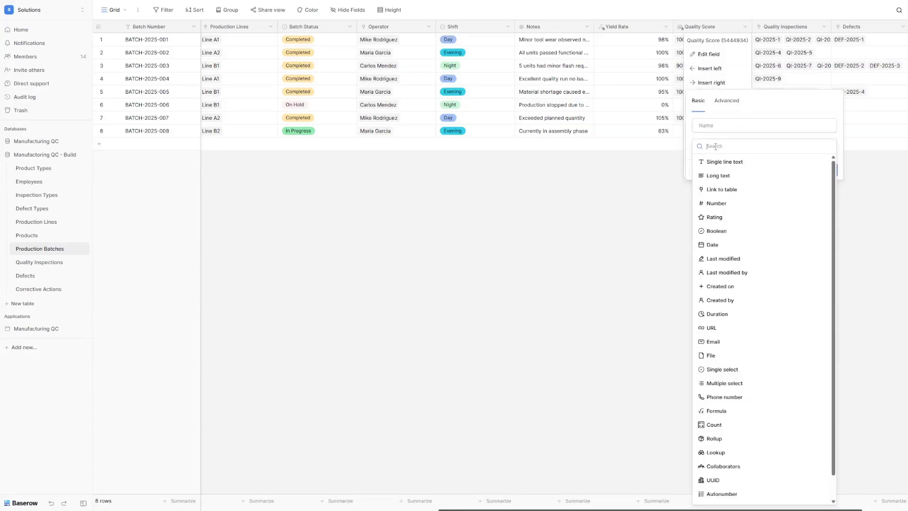
{"action": "type", "text": "roll"}
{"action": "left_click", "coordinate": [712, 162]}
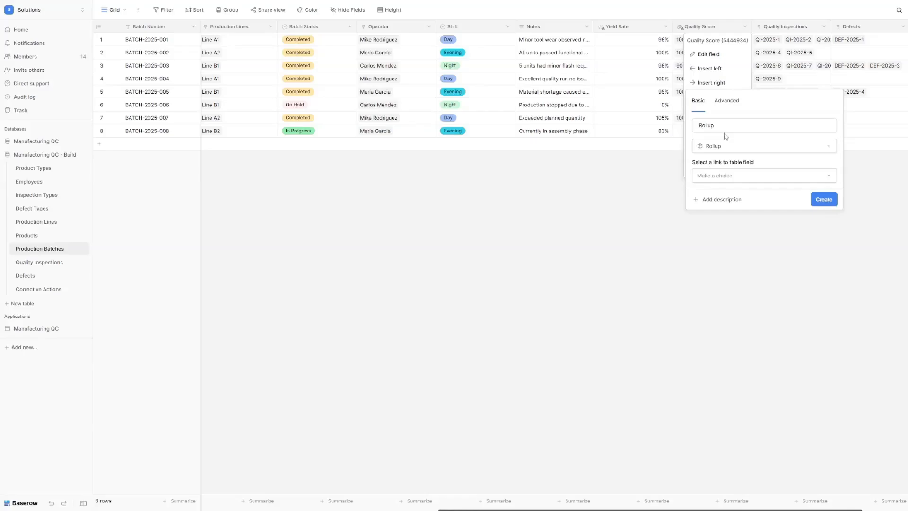
{"action": "double_click", "coordinate": [722, 125]}
{"action": "type", "text": "Quality Score"}
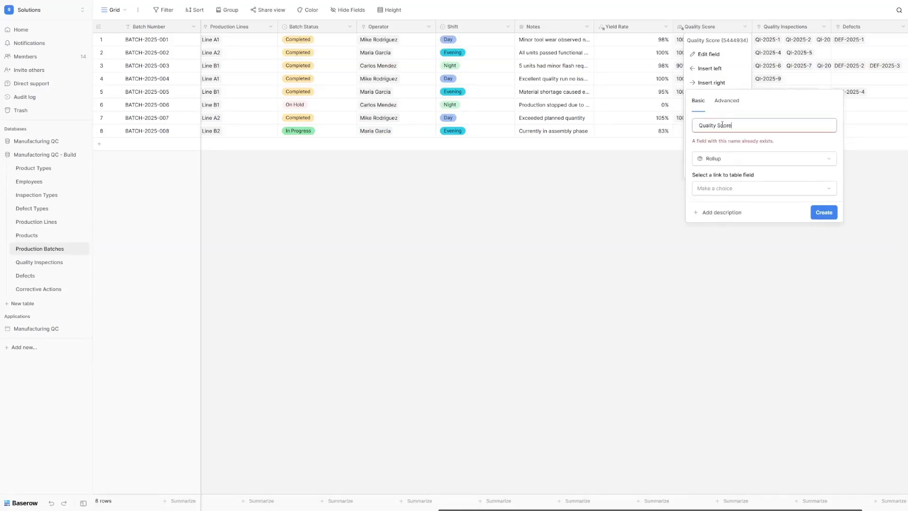
{"action": "type", "text": " Avg"}
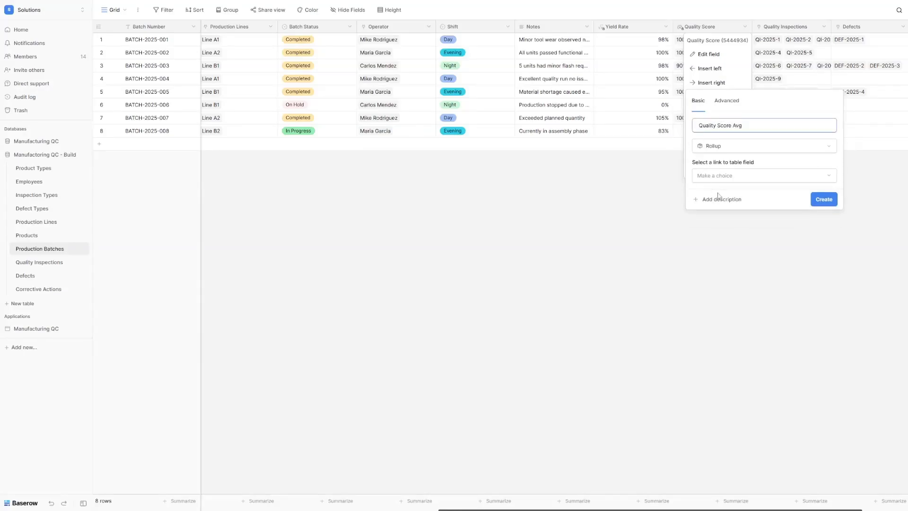
{"action": "left_click", "coordinate": [719, 205]}
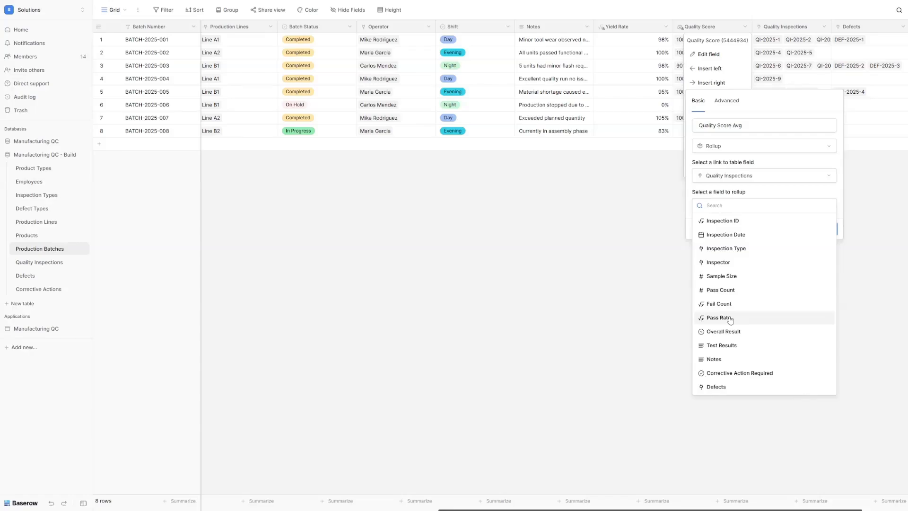
{"action": "left_click", "coordinate": [730, 317]}
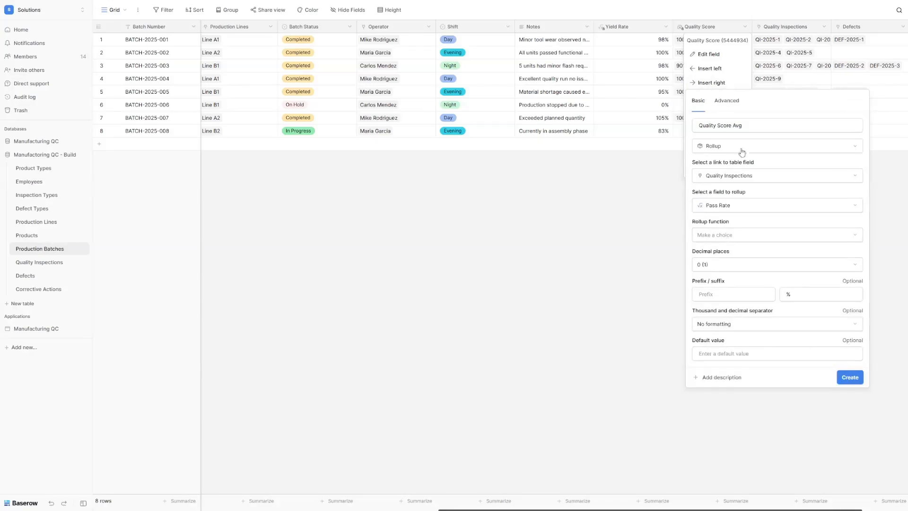
{"action": "left_click", "coordinate": [742, 235]}
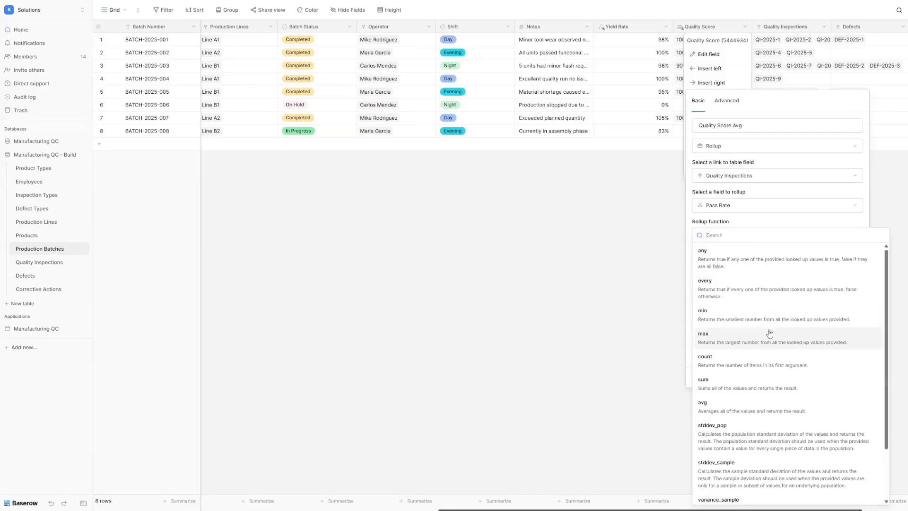
{"action": "left_click", "coordinate": [759, 407]}
{"action": "left_click", "coordinate": [851, 377]}
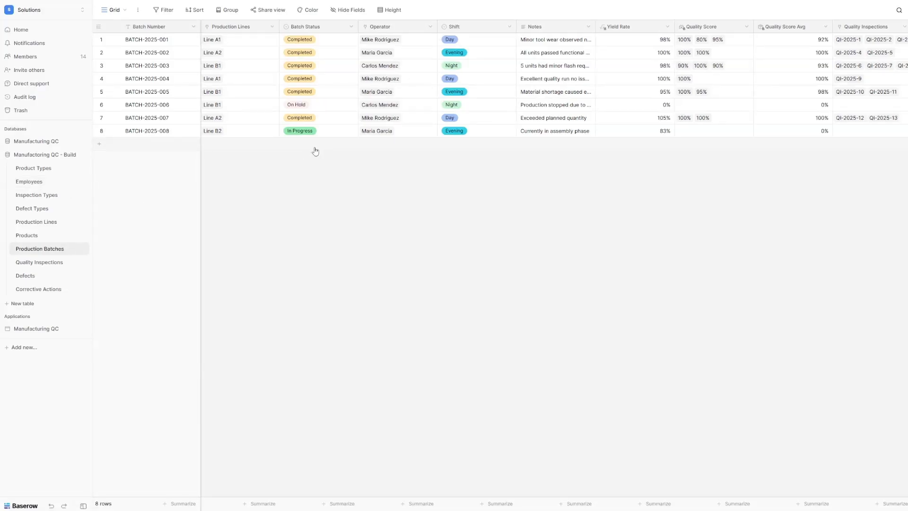
Step: Create a grid view named 'Active Production Dashboard' on Production Batches
{"action": "left_click", "coordinate": [119, 10]}
{"action": "left_click", "coordinate": [138, 72]}
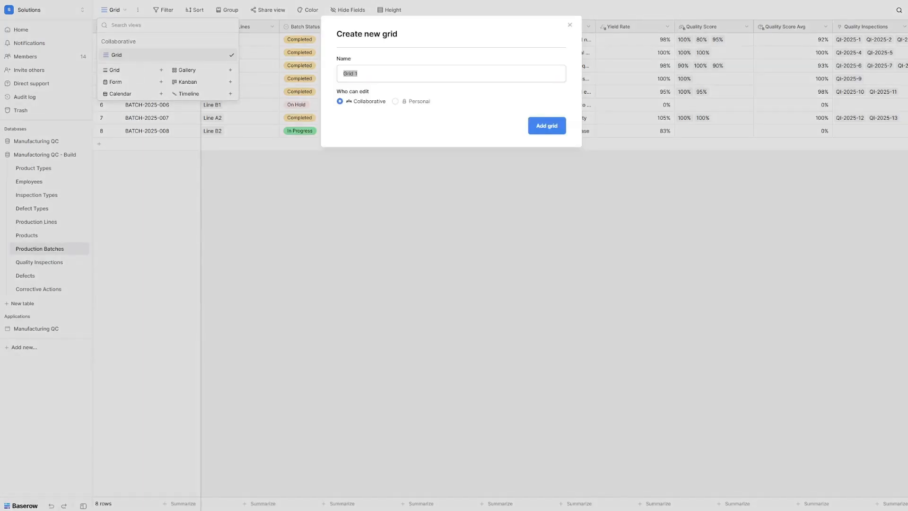
{"action": "left_click", "coordinate": [389, 74]}
{"action": "key", "text": "ctrl+a"}
{"action": "type", "text": "Active Production Dashboard"}
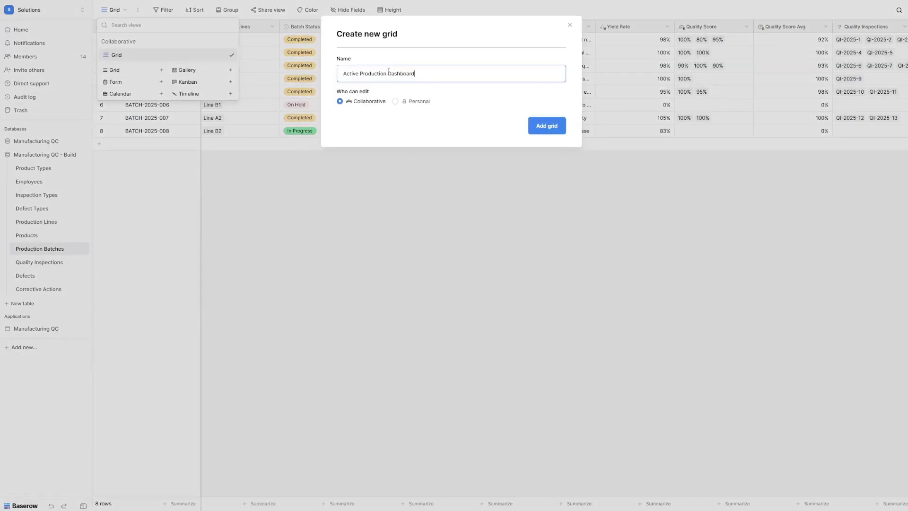
{"action": "left_click", "coordinate": [548, 128]}
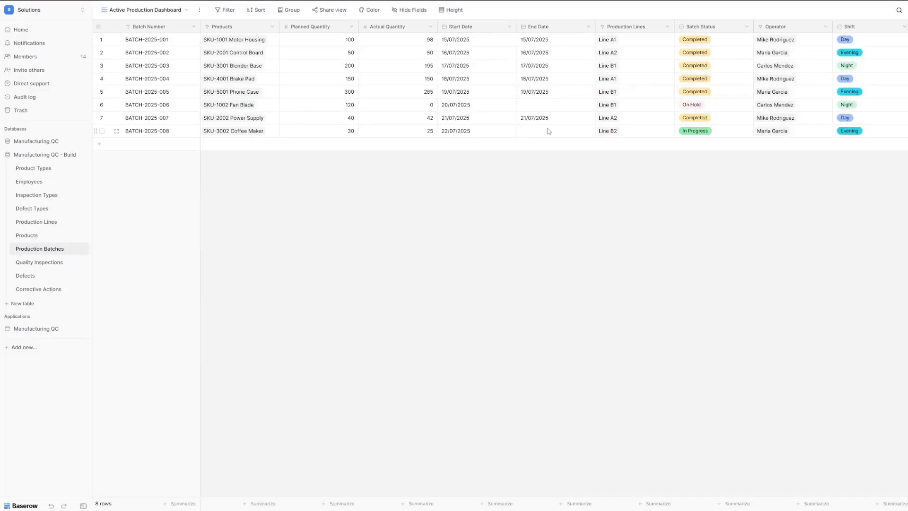
Step: Add a filter keeping only batches whose Batch Status is In Progress
{"action": "left_click", "coordinate": [226, 12]}
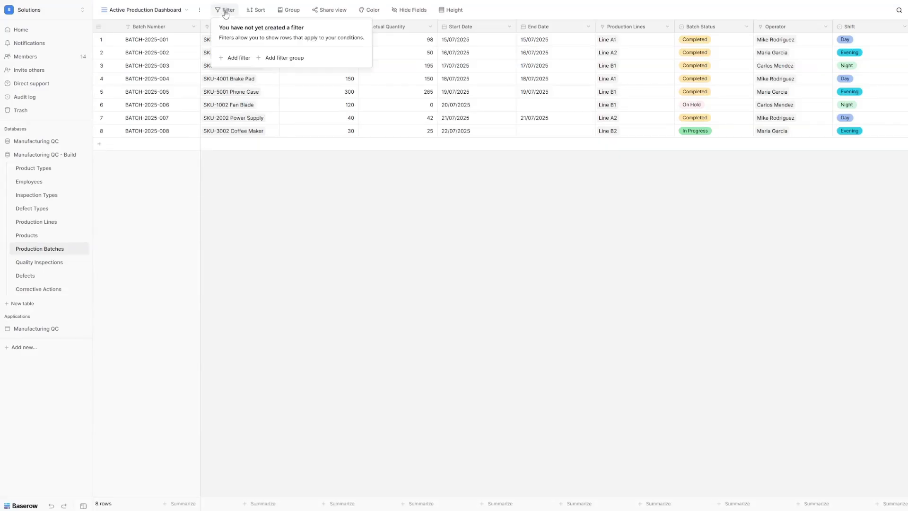
{"action": "left_click", "coordinate": [239, 57]}
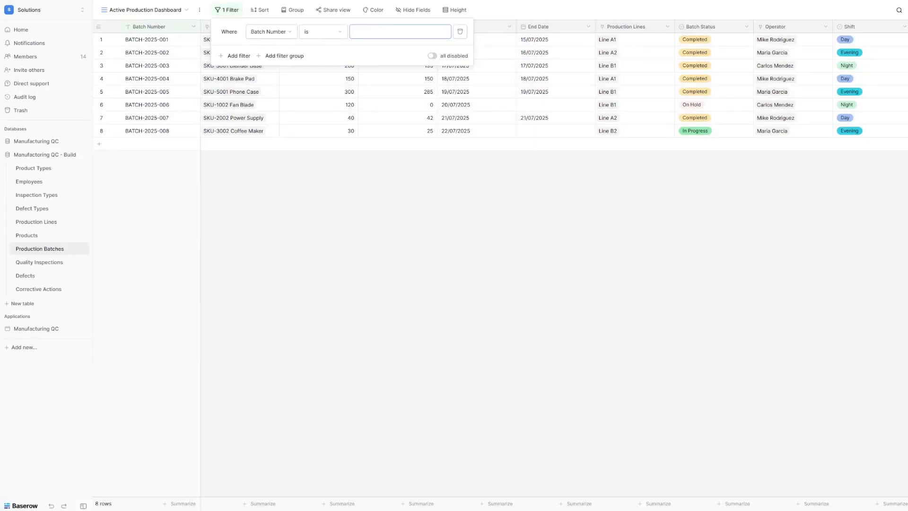
{"action": "left_click", "coordinate": [272, 32]}
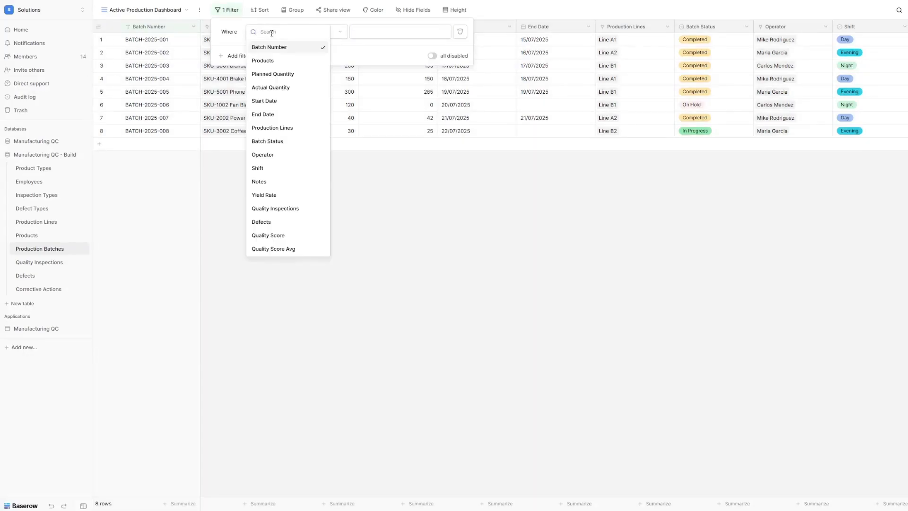
{"action": "left_click", "coordinate": [284, 141]}
{"action": "left_click", "coordinate": [320, 33]}
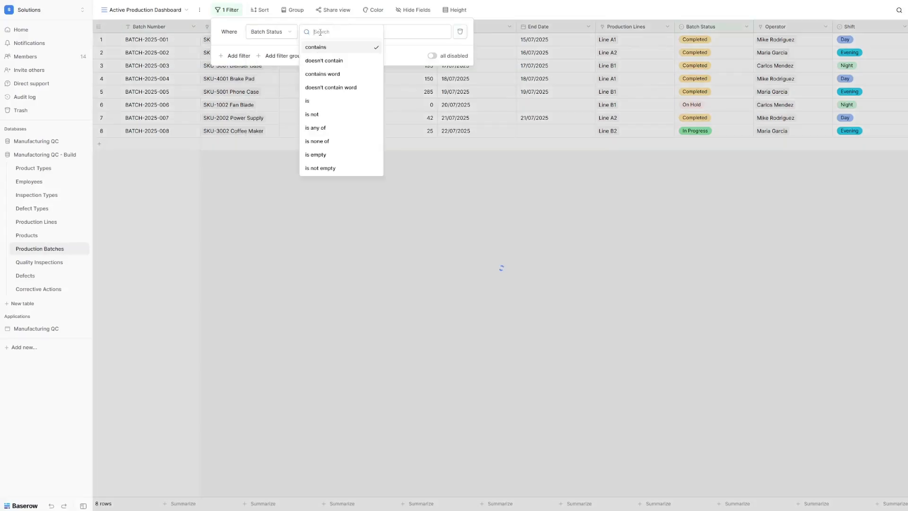
{"action": "left_click", "coordinate": [329, 104]}
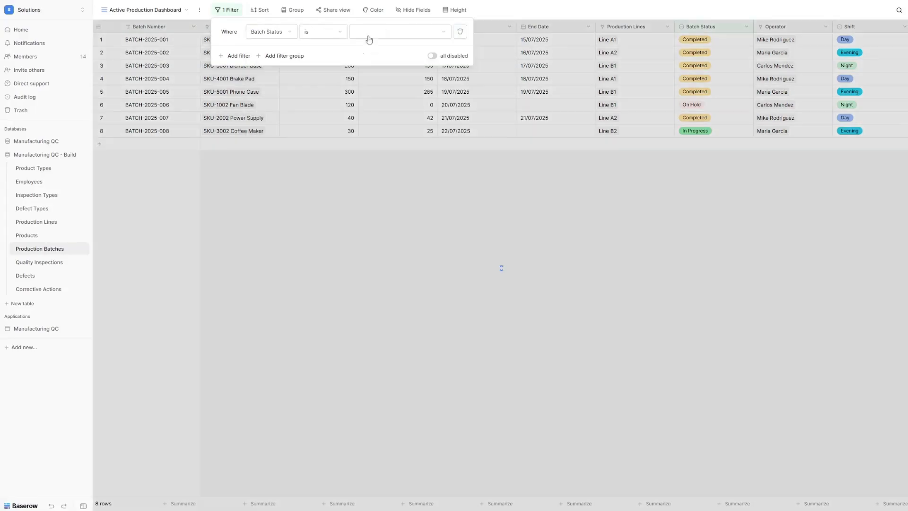
{"action": "left_click", "coordinate": [370, 36]}
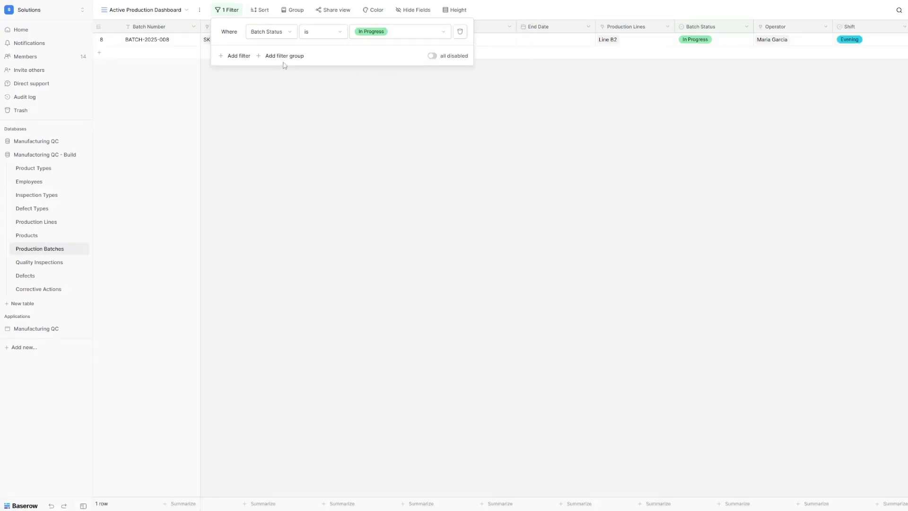
Step: Add an Or condition so batches with Batch Status On Hold also appear
{"action": "left_click", "coordinate": [231, 57]}
{"action": "left_click", "coordinate": [230, 57]}
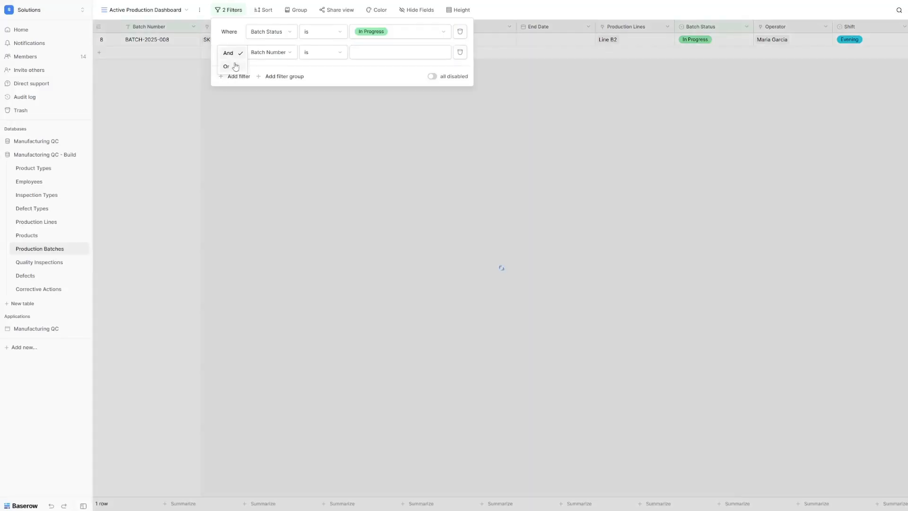
{"action": "left_click", "coordinate": [230, 70]}
{"action": "left_click", "coordinate": [280, 51]}
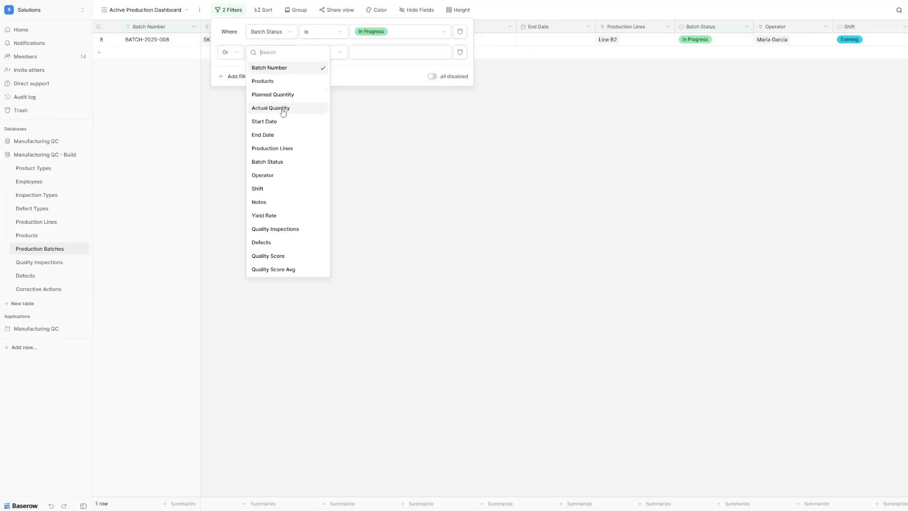
{"action": "left_click", "coordinate": [284, 162]}
{"action": "left_click", "coordinate": [333, 57]}
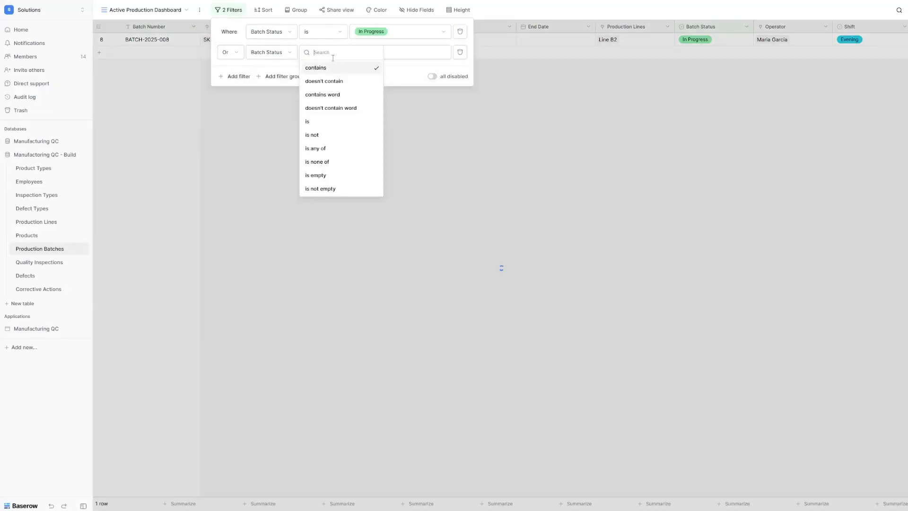
{"action": "left_click", "coordinate": [321, 122]}
{"action": "left_click", "coordinate": [385, 54]}
{"action": "left_click", "coordinate": [388, 113]}
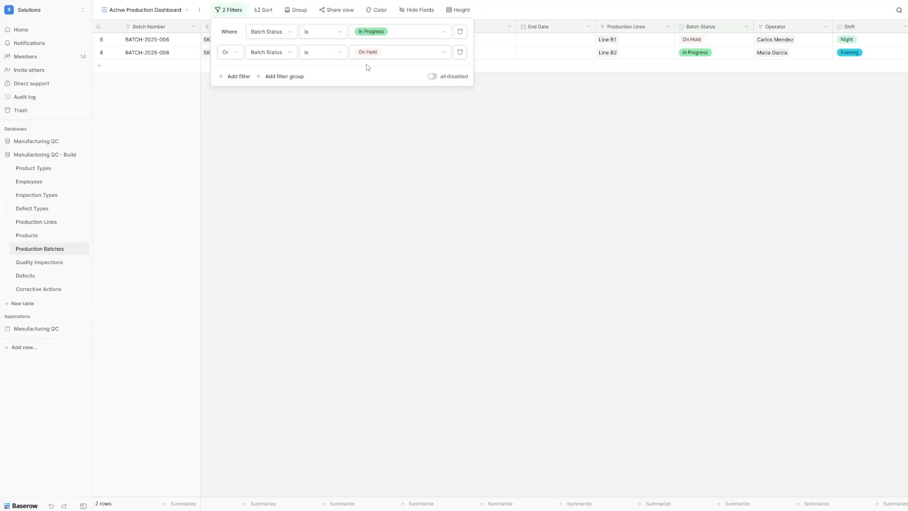
{"action": "left_click", "coordinate": [482, 113]}
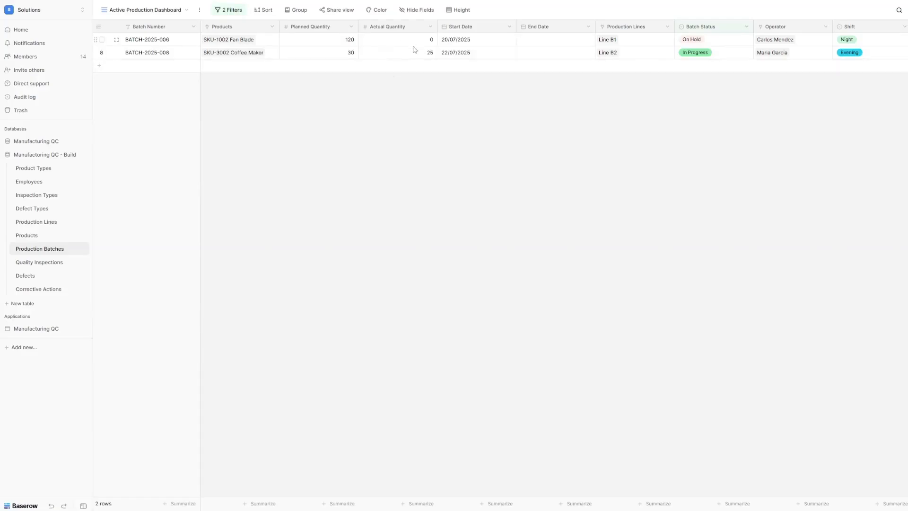
Step: Sort the view by Start Date, newest first (9 → 1)
{"action": "left_click", "coordinate": [263, 10]}
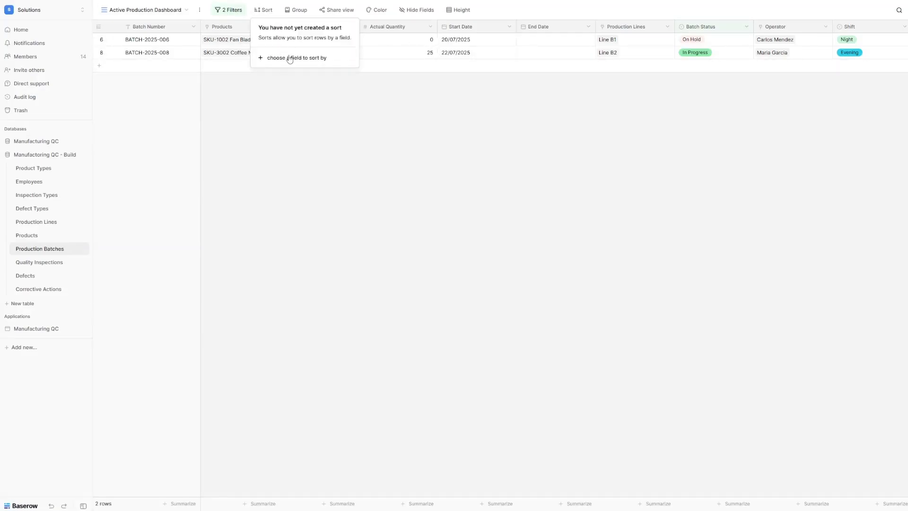
{"action": "left_click", "coordinate": [290, 59]}
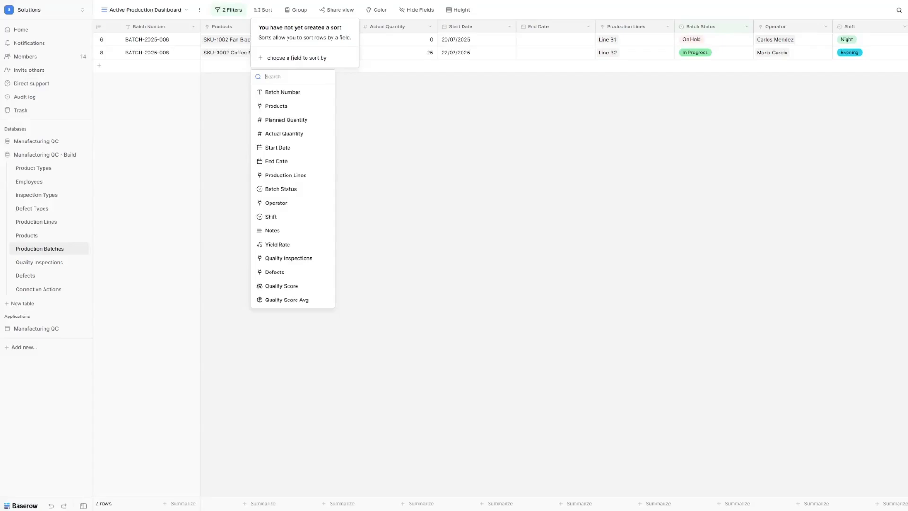
{"action": "left_click", "coordinate": [280, 148]}
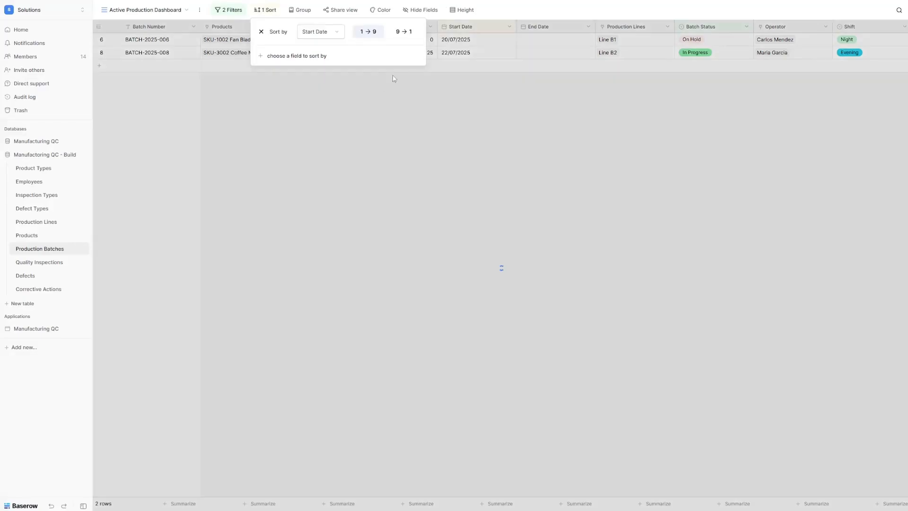
{"action": "left_click", "coordinate": [402, 34]}
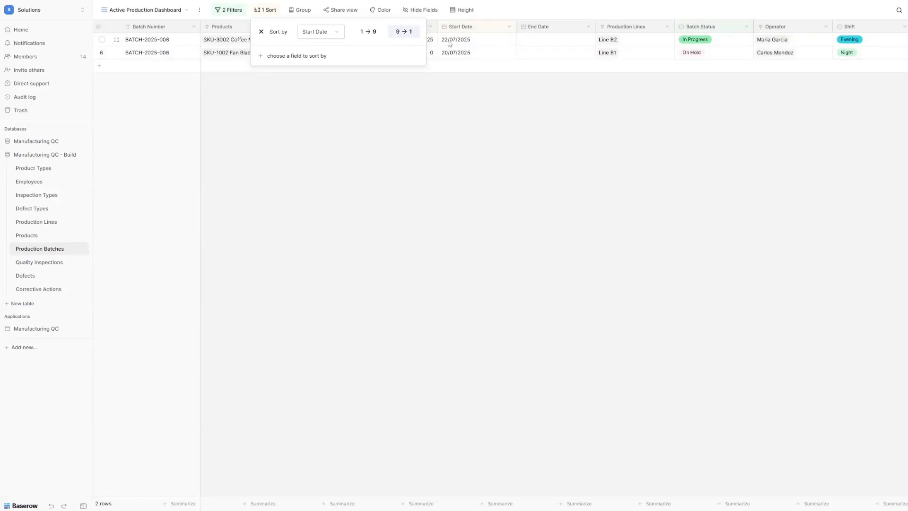
{"action": "left_click", "coordinate": [530, 92]}
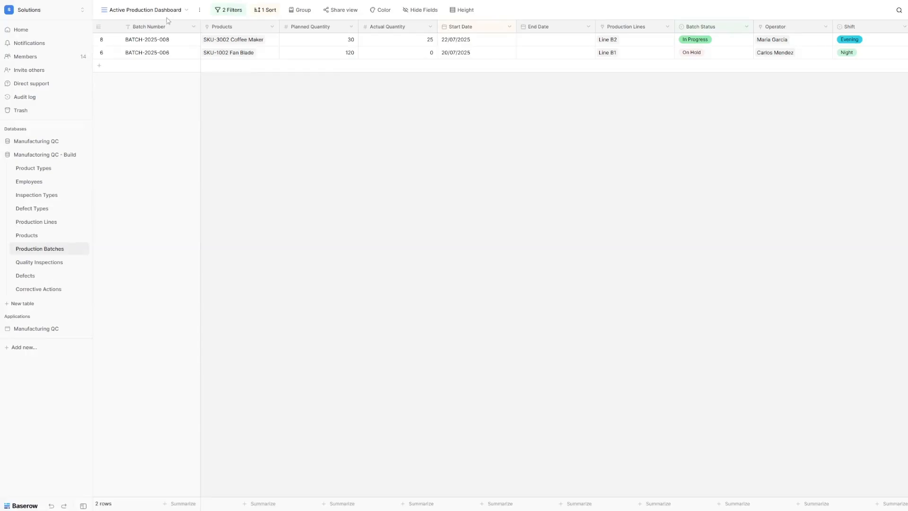
{"action": "left_click", "coordinate": [143, 11]}
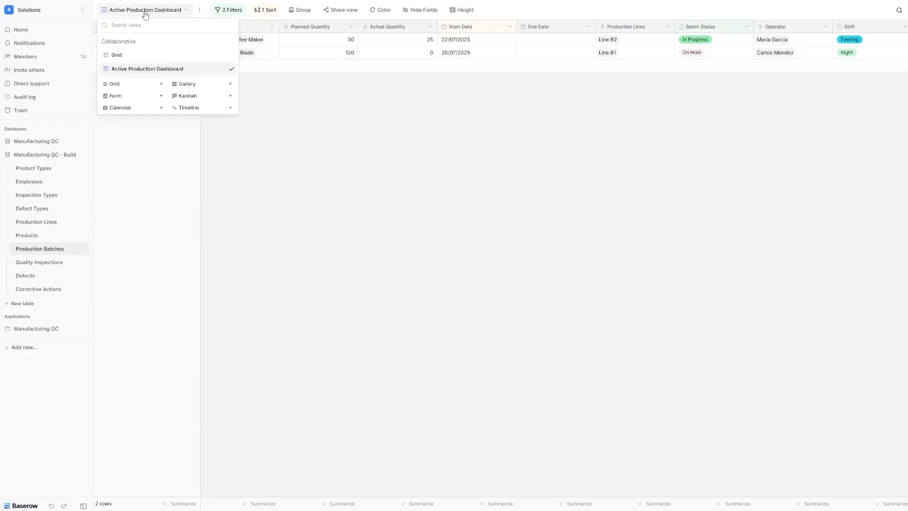
Step: Create a kanban view 'Production Kanban Board' stacking cards by Batch Status
{"action": "left_click", "coordinate": [198, 97]}
{"action": "type", "text": "Production Kanban Board"}
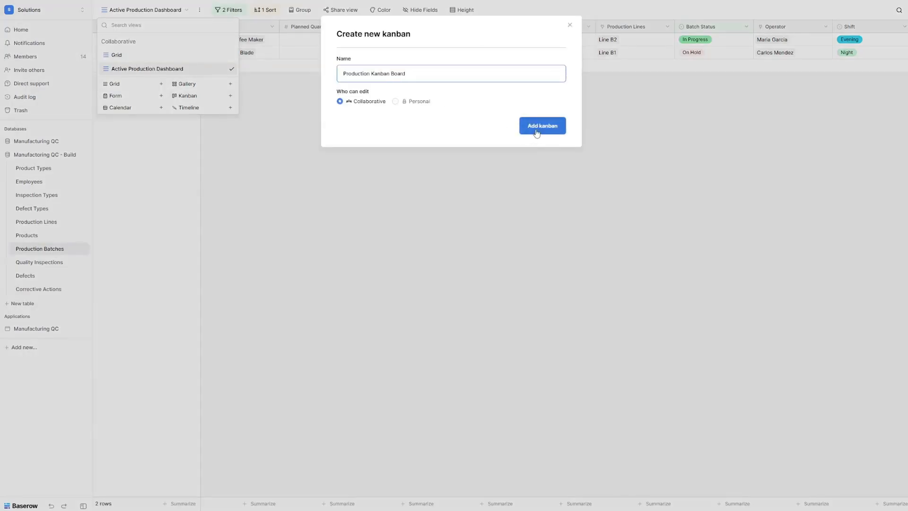
{"action": "left_click", "coordinate": [553, 130]}
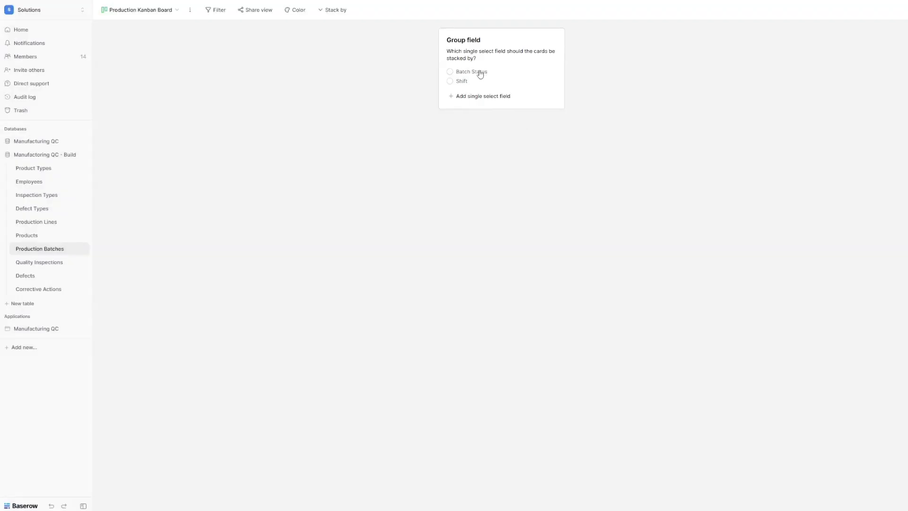
{"action": "left_click", "coordinate": [480, 72]}
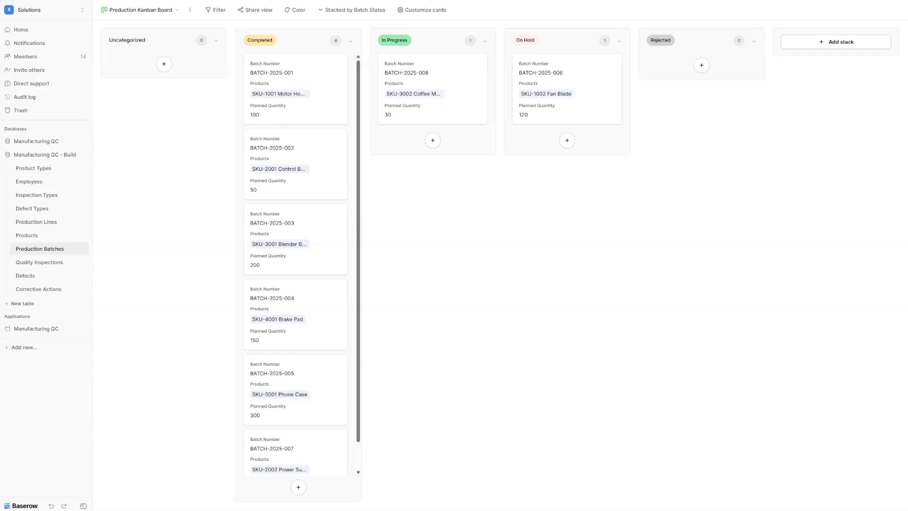
Step: Swap Planned Quantity for Start Date, End Date and Operator on cards; drag BATCH-2025-001 to In Progress
{"action": "left_click", "coordinate": [414, 11]}
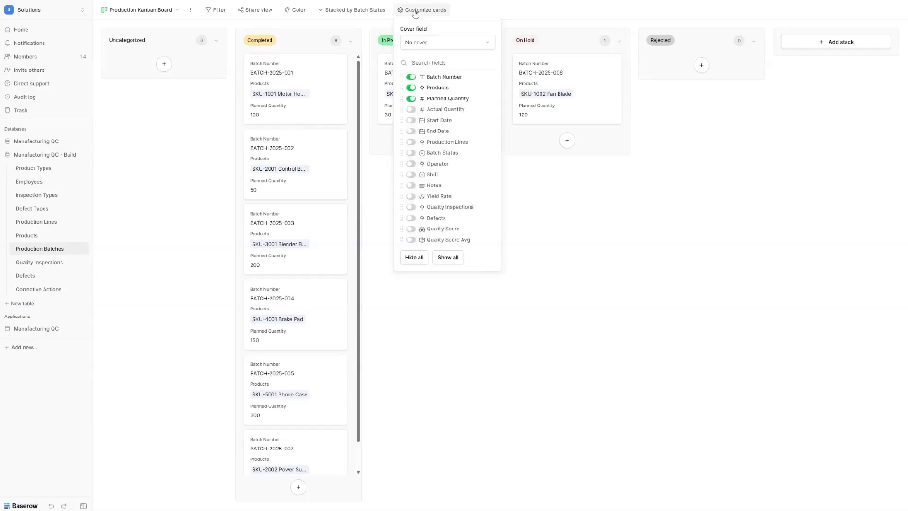
{"action": "left_click", "coordinate": [411, 99]}
{"action": "left_click", "coordinate": [411, 120]}
{"action": "left_click", "coordinate": [411, 132]}
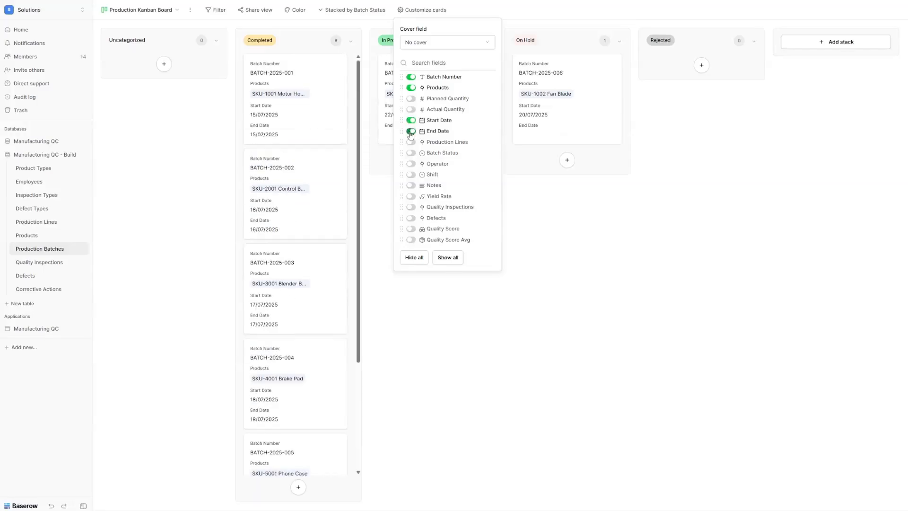
{"action": "left_click", "coordinate": [411, 165]}
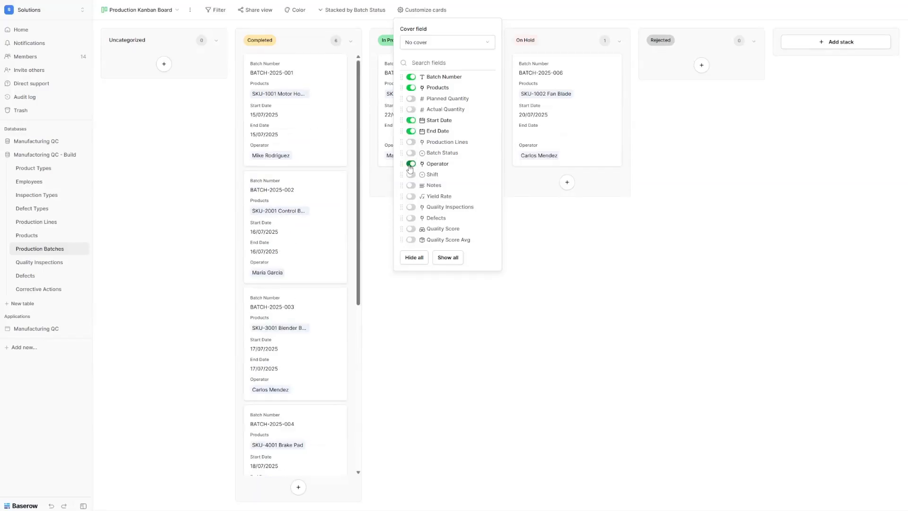
{"action": "left_click", "coordinate": [573, 262]}
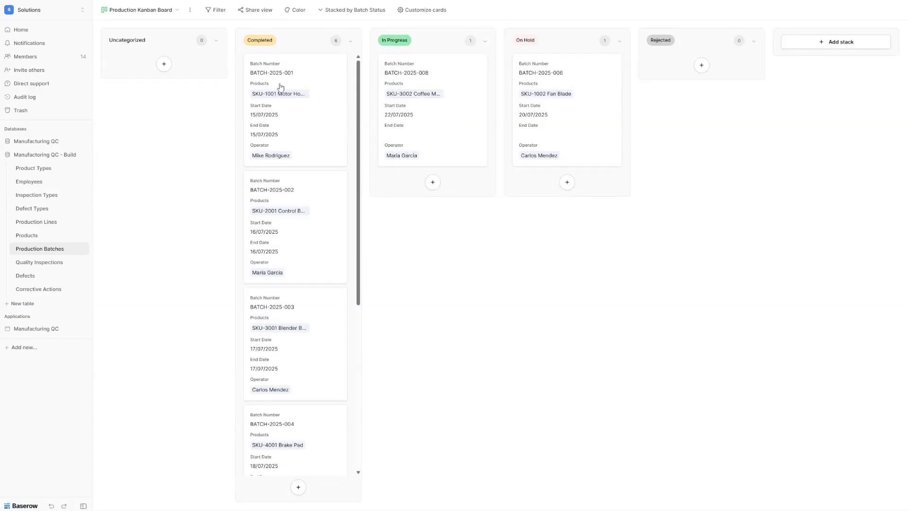
{"action": "mouse_move", "coordinate": [298, 95]}
{"action": "left_mouse_down"}
{"action": "mouse_move", "coordinate": [439, 91]}
{"action": "mouse_move", "coordinate": [300, 90]}
{"action": "left_mouse_up"}
Step: Add a grid view named 'Quality Performance View' to Production Batches
{"action": "left_click", "coordinate": [147, 18]}
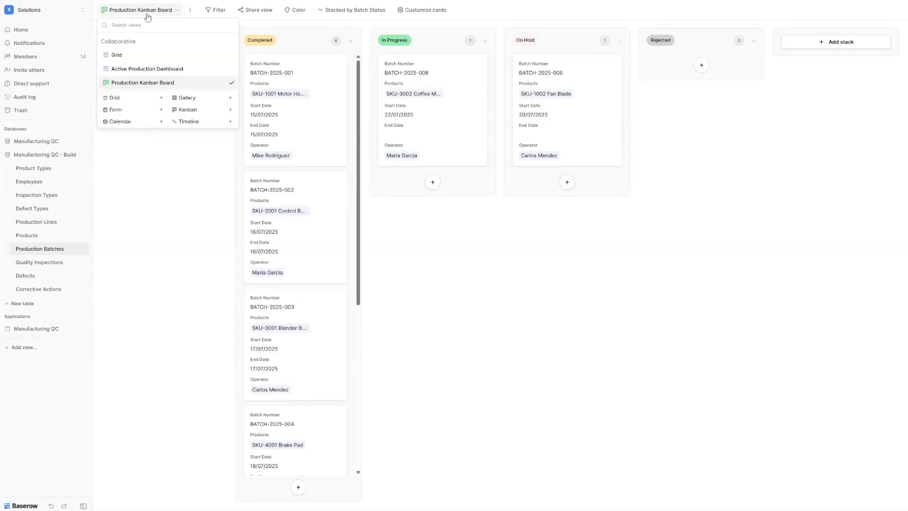
{"action": "left_click", "coordinate": [115, 100]}
{"action": "type", "text": "Quality Performance View"}
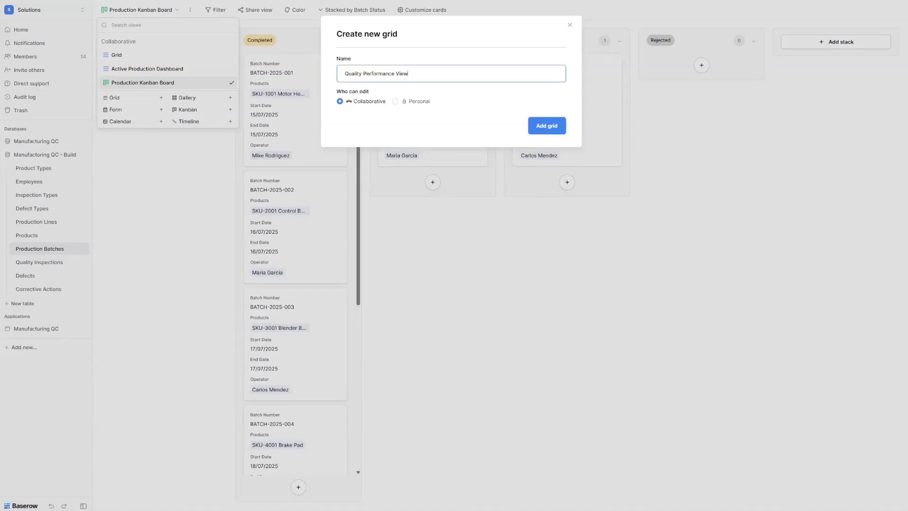
{"action": "left_click", "coordinate": [547, 126]}
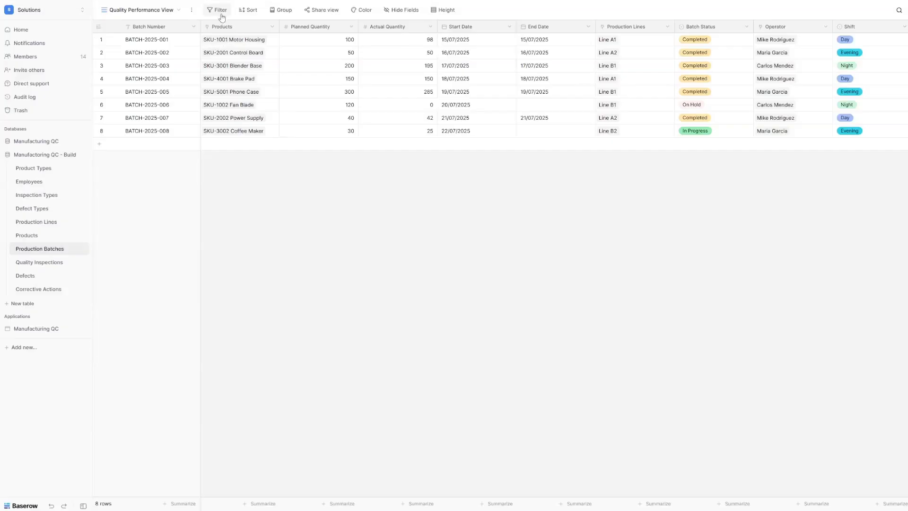
{"action": "left_click", "coordinate": [213, 10]}
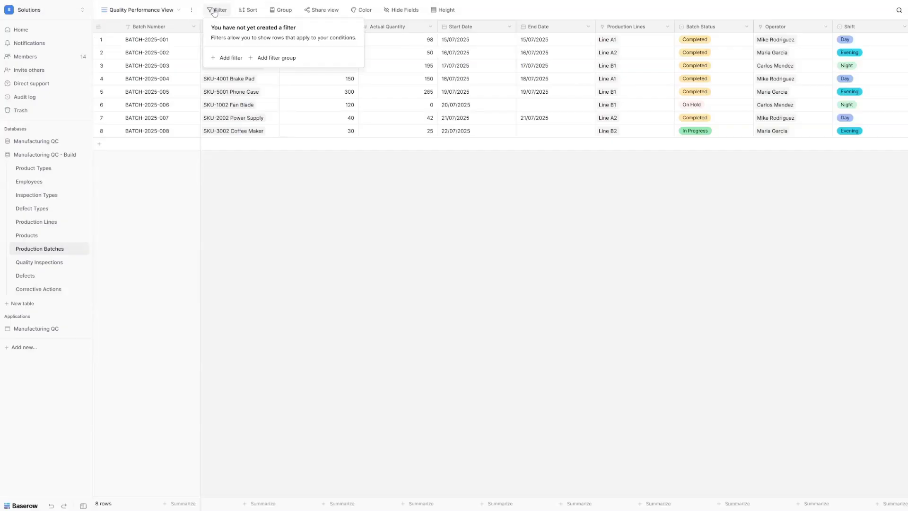
Step: Filter the Quality Performance View to Batch Status is Completed, leaving 6 of 8 batches
{"action": "left_click", "coordinate": [226, 59]}
{"action": "left_click", "coordinate": [279, 31]}
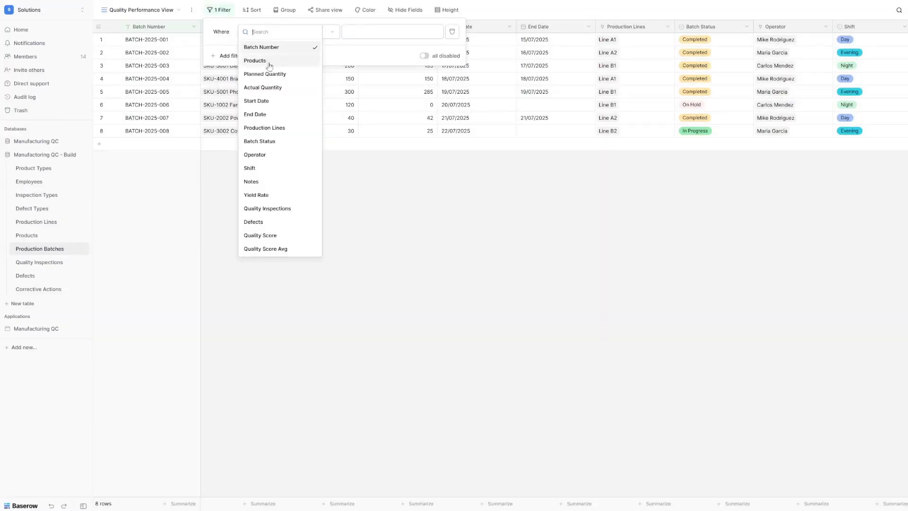
{"action": "left_click", "coordinate": [278, 142]}
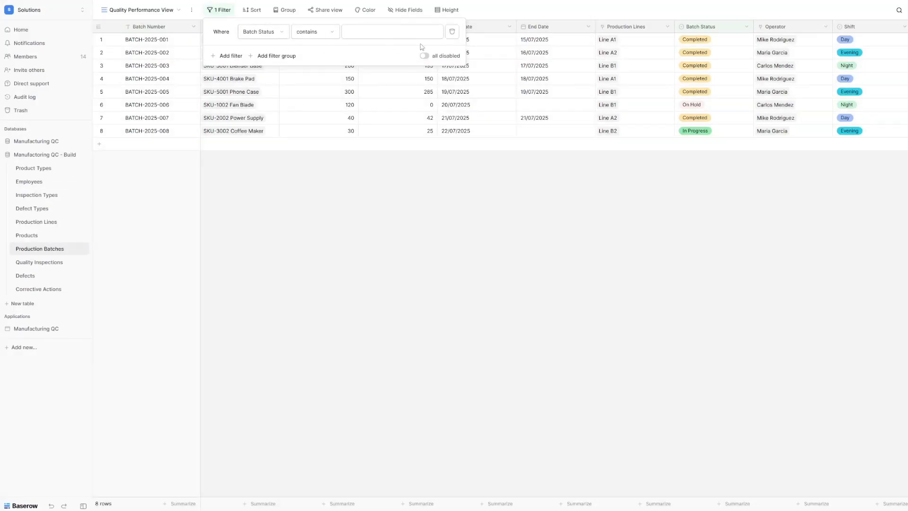
{"action": "left_click", "coordinate": [331, 33]}
{"action": "left_click", "coordinate": [313, 100]}
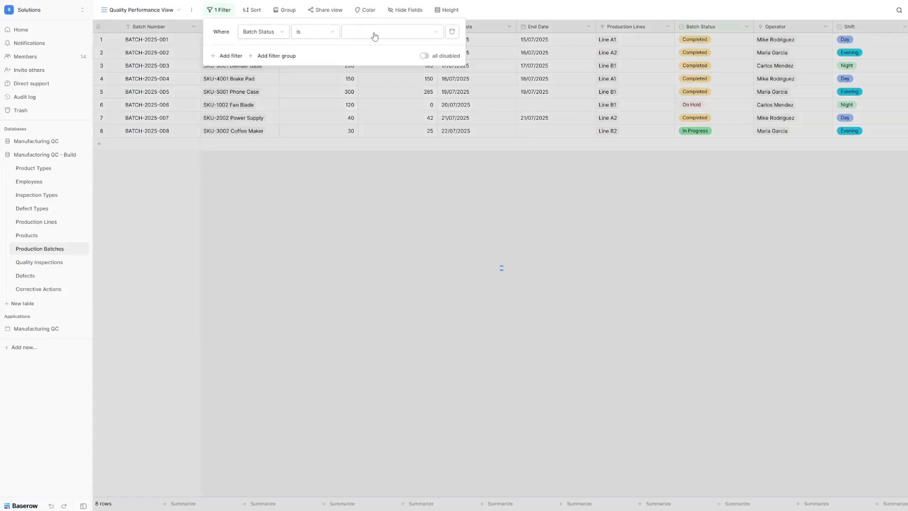
{"action": "left_click", "coordinate": [376, 36]}
{"action": "left_click", "coordinate": [379, 64]}
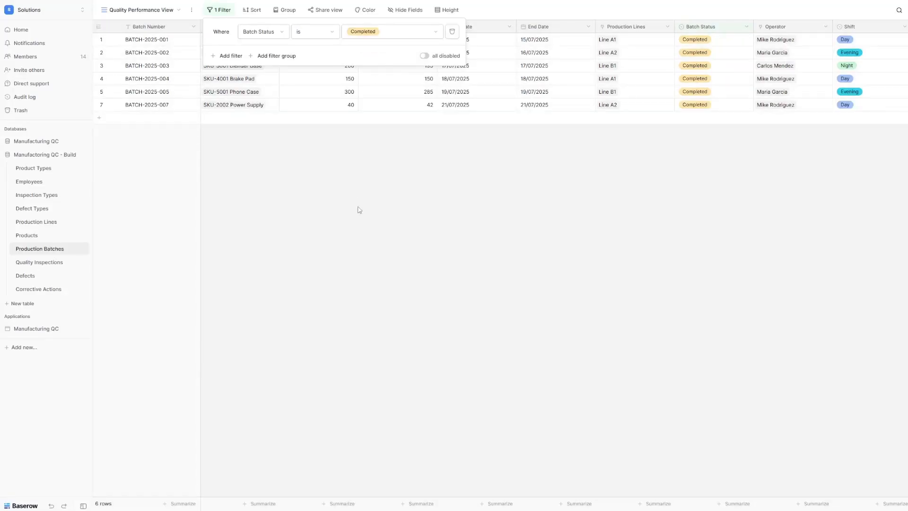
{"action": "left_click", "coordinate": [360, 210]}
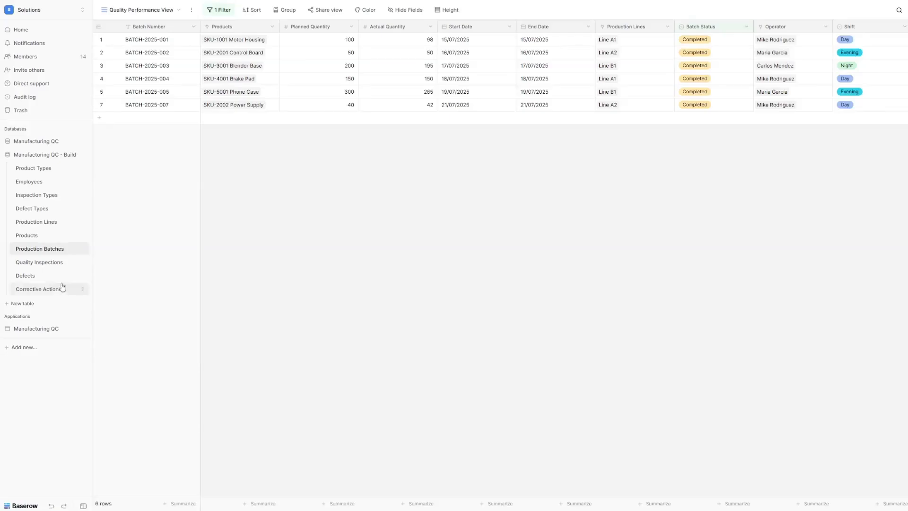
{"action": "left_click", "coordinate": [253, 12]}
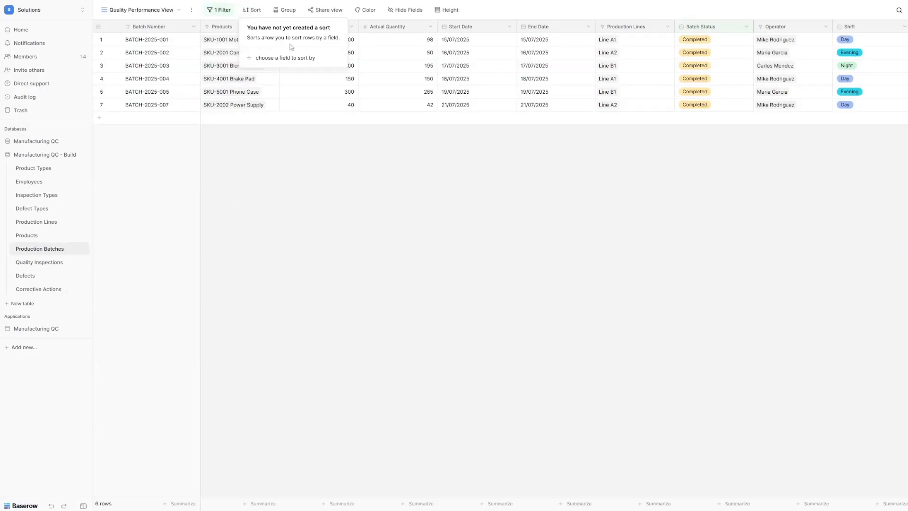
{"action": "left_click", "coordinate": [283, 58]}
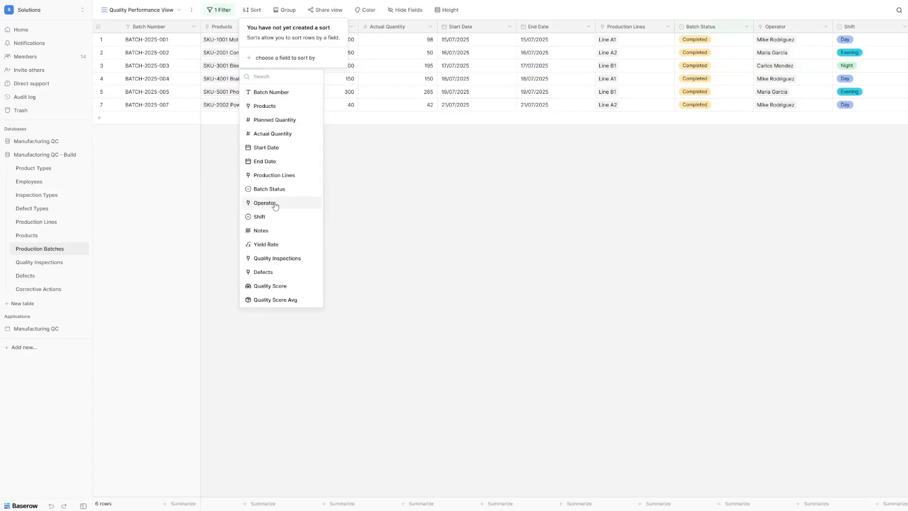
Step: Sort by Quality Score Z→A so BATCH-2025-002 comes first
{"action": "left_click", "coordinate": [283, 286]}
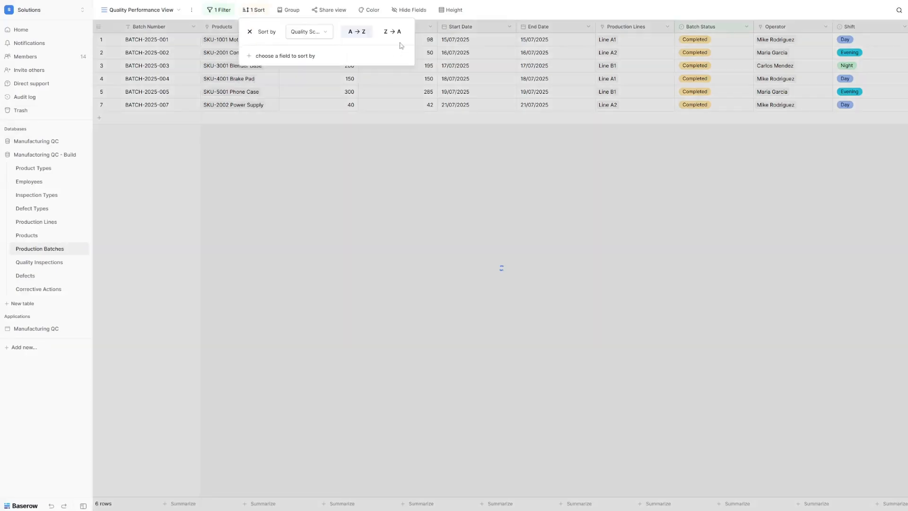
{"action": "left_click", "coordinate": [392, 34]}
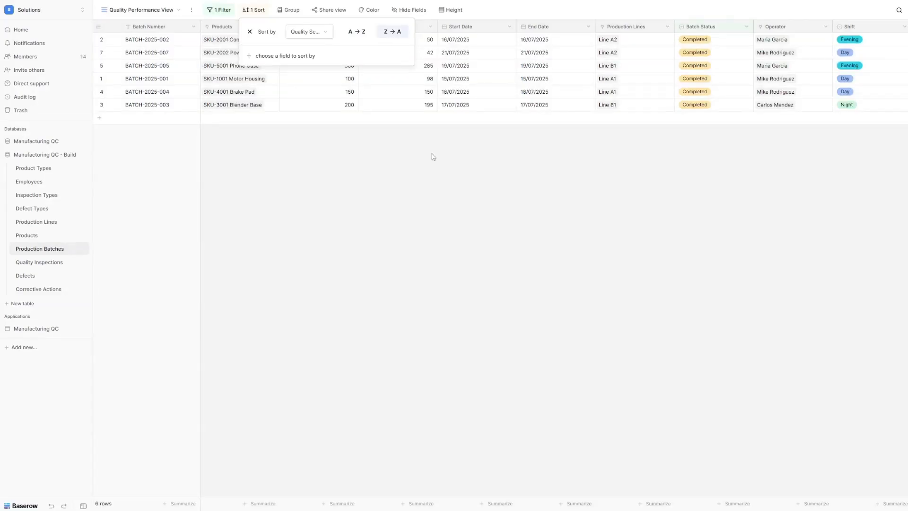
{"action": "left_click", "coordinate": [529, 172]}
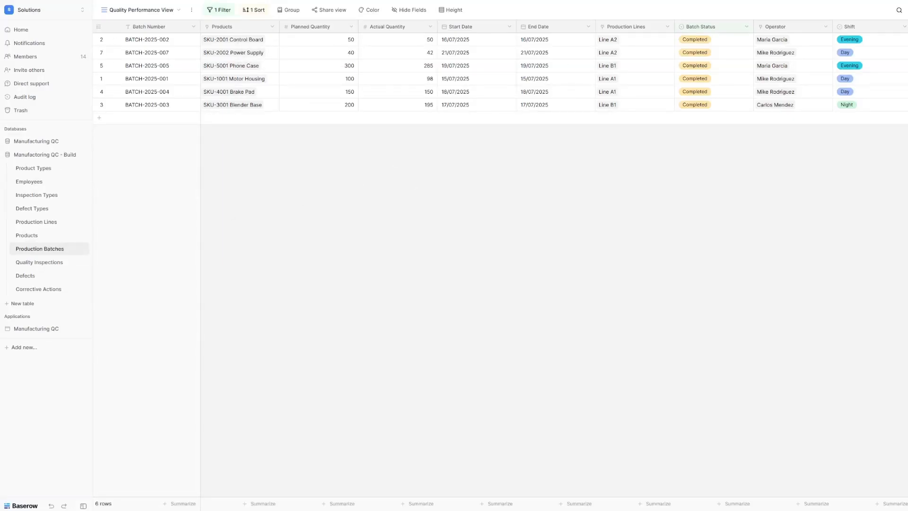
Step: Hide all fields, then show only Products, Yield Rate, Quality Inspections and Quality Score
{"action": "left_click", "coordinate": [422, 12]}
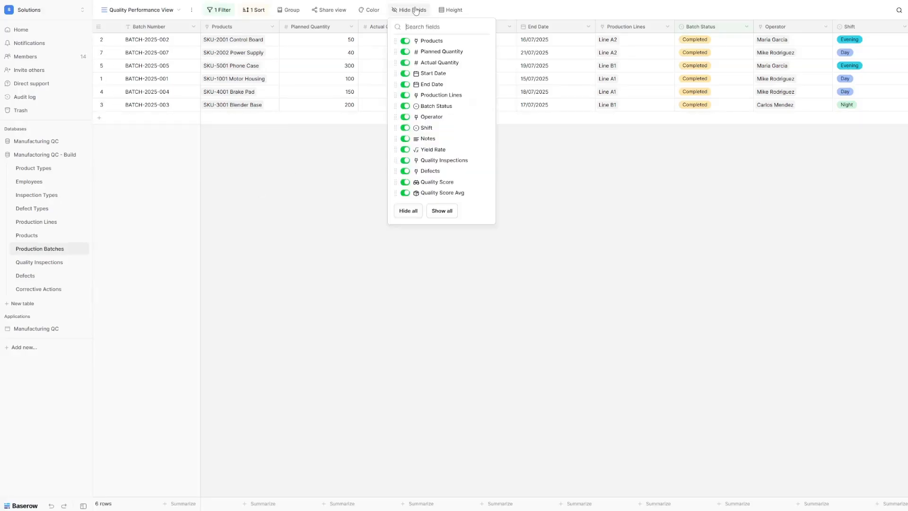
{"action": "left_click", "coordinate": [410, 211]}
{"action": "left_click", "coordinate": [405, 42]}
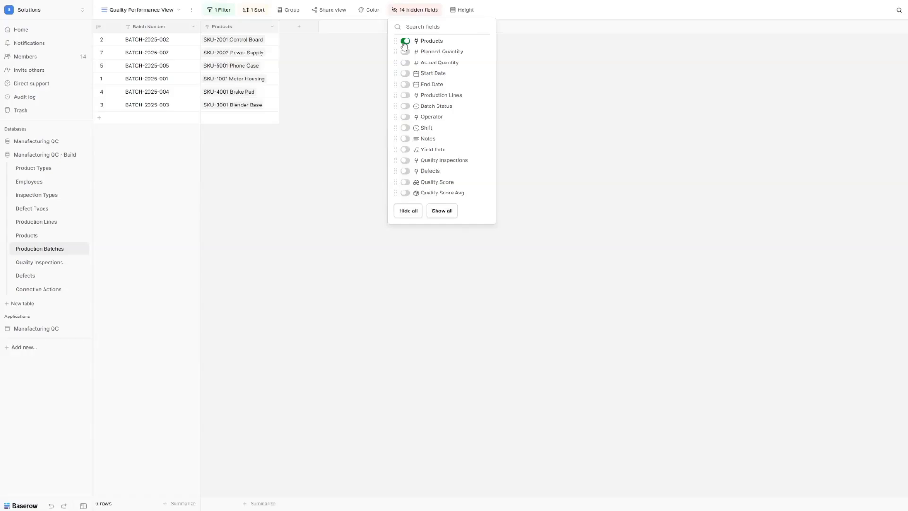
{"action": "left_click", "coordinate": [406, 150]}
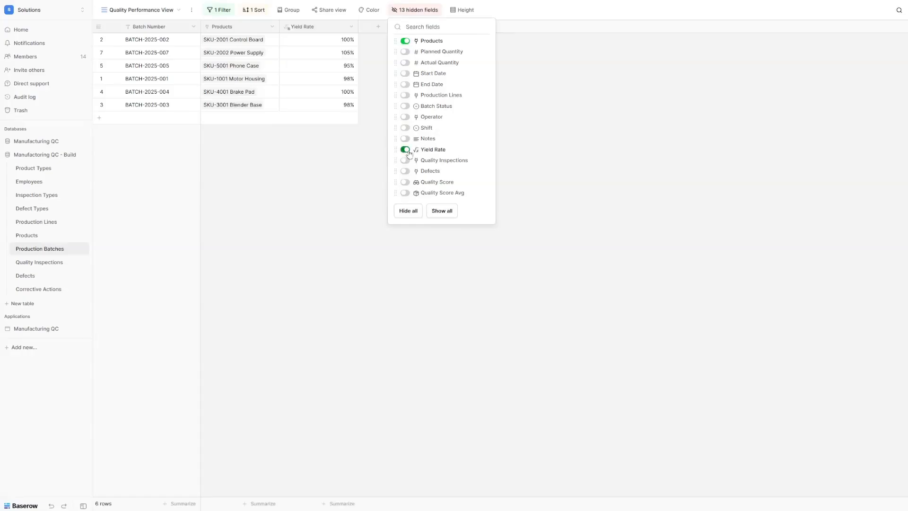
{"action": "left_click", "coordinate": [405, 161]}
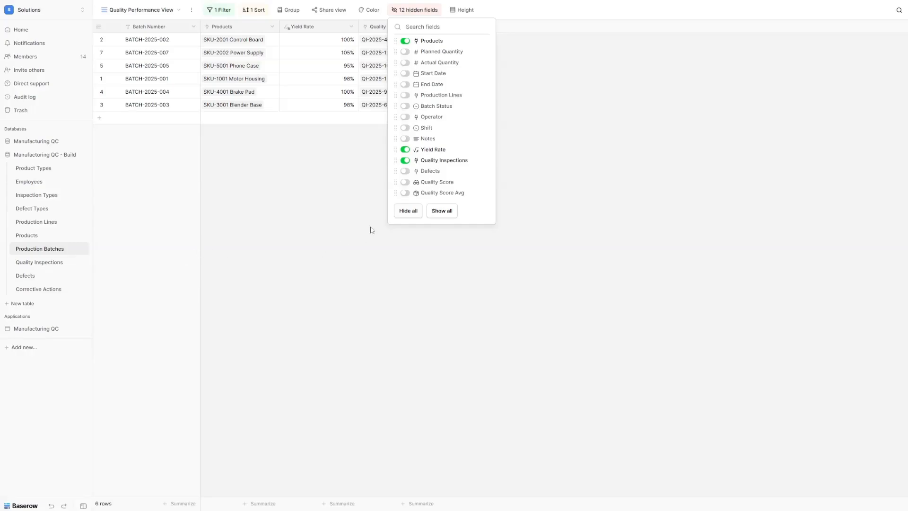
{"action": "left_click", "coordinate": [431, 185]}
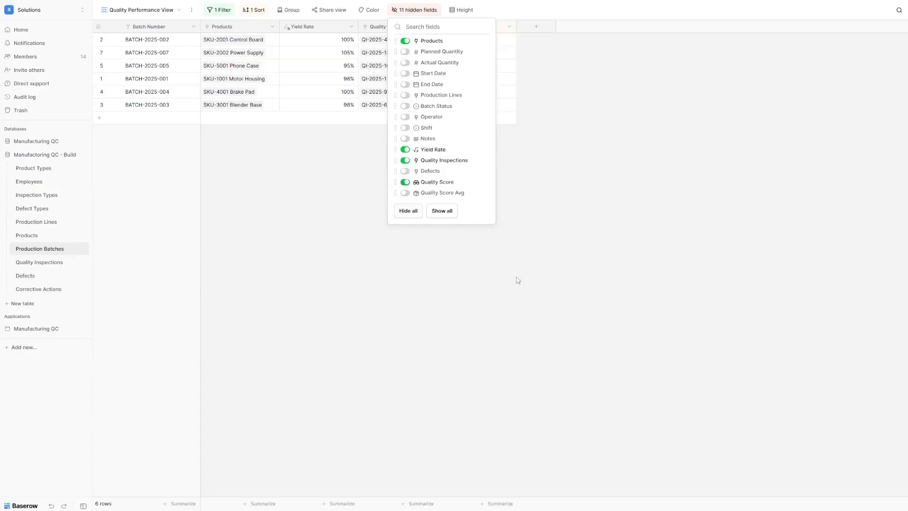
{"action": "left_click", "coordinate": [580, 215]}
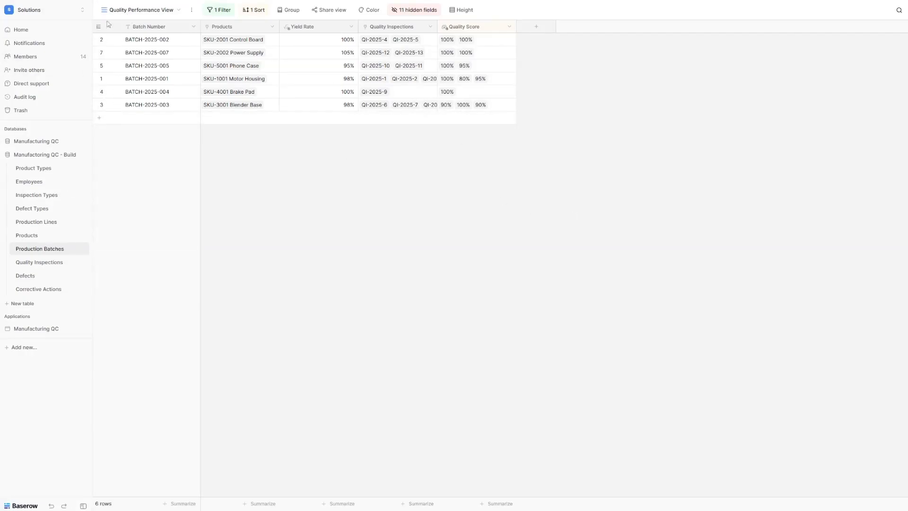
Step: Create a new grid view named 'Overdue Production'
{"action": "left_click", "coordinate": [123, 10]}
{"action": "left_click", "coordinate": [116, 112]}
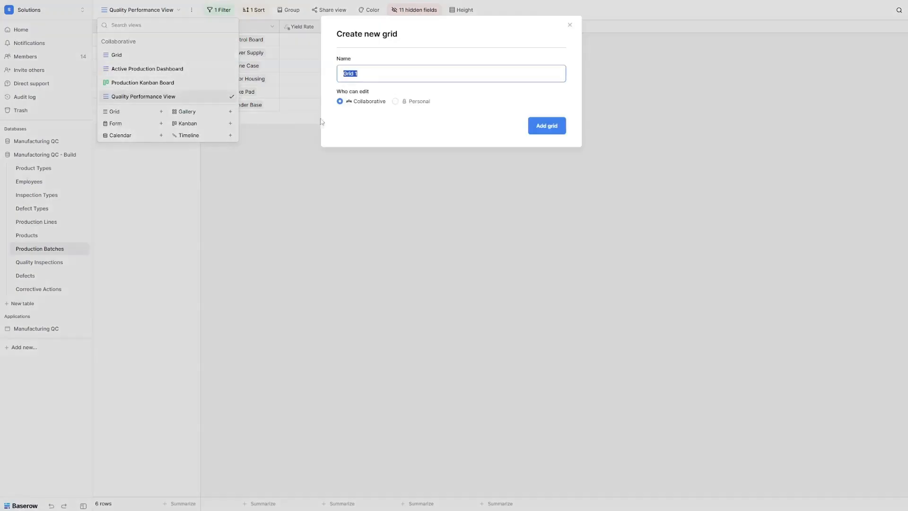
{"action": "type", "text": "Overdue Production"}
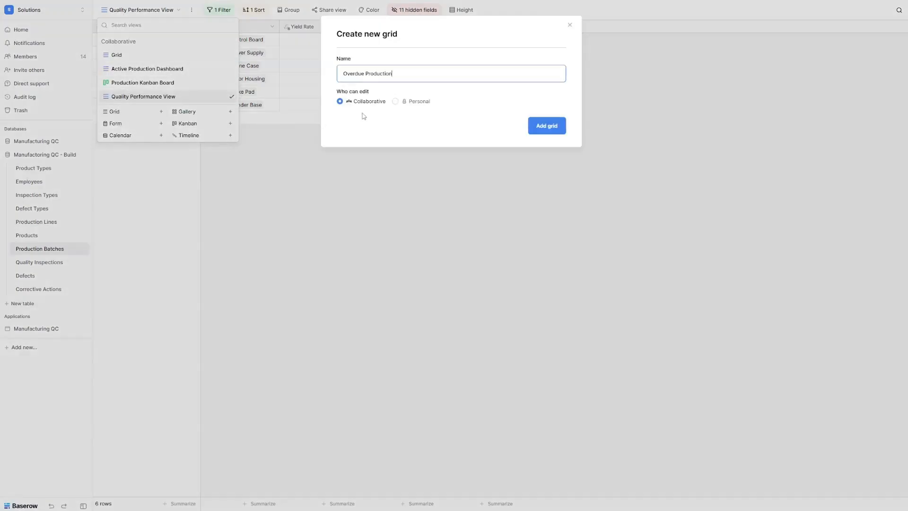
{"action": "left_click", "coordinate": [545, 127]}
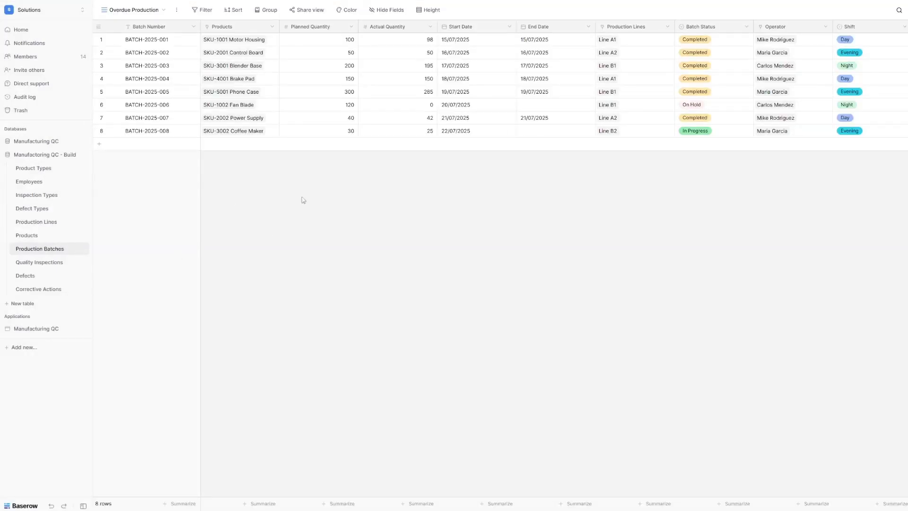
Step: Add a filter for Batch Status is In Progress
{"action": "left_click", "coordinate": [203, 14]}
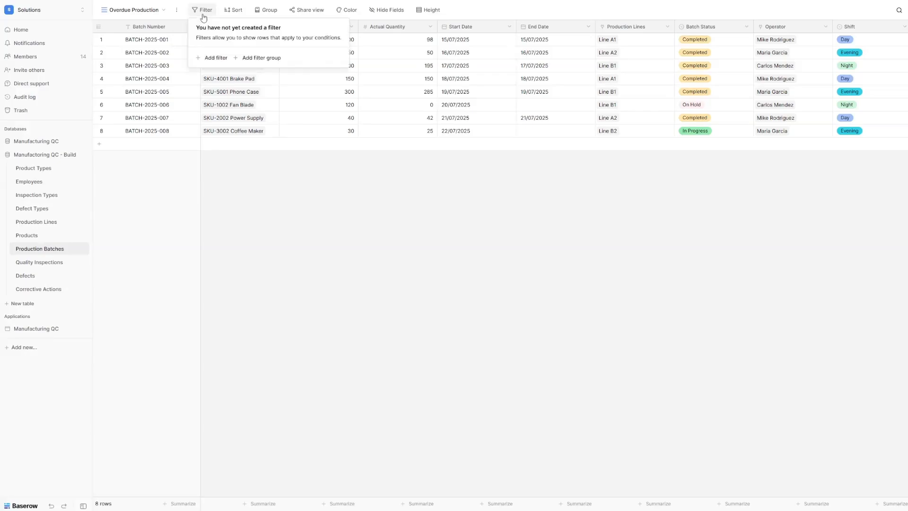
{"action": "left_click", "coordinate": [219, 58]}
{"action": "left_click", "coordinate": [260, 33]}
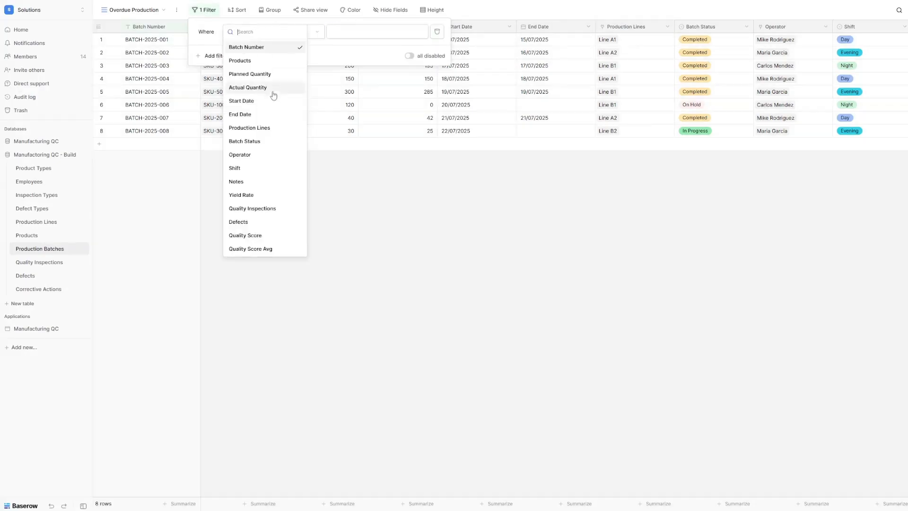
{"action": "left_click", "coordinate": [265, 141]}
{"action": "left_click", "coordinate": [302, 33]}
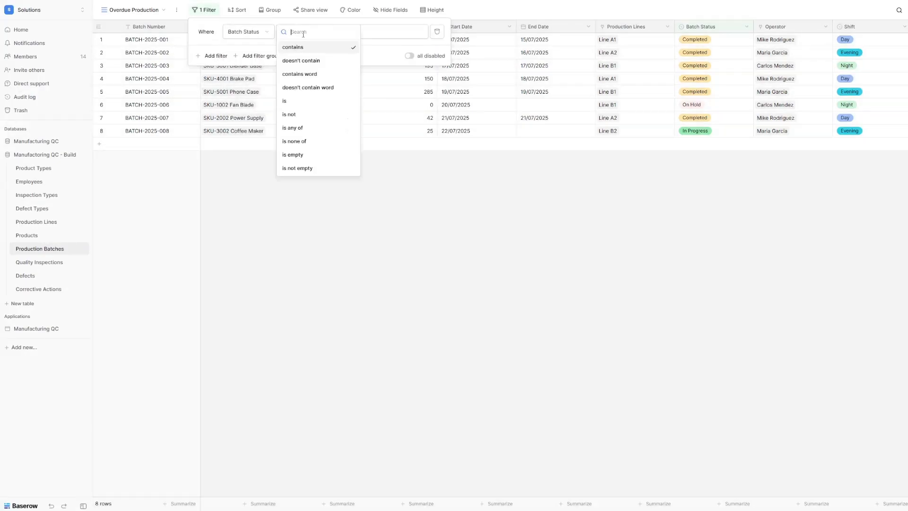
{"action": "left_click", "coordinate": [314, 99]}
{"action": "left_click", "coordinate": [365, 32]}
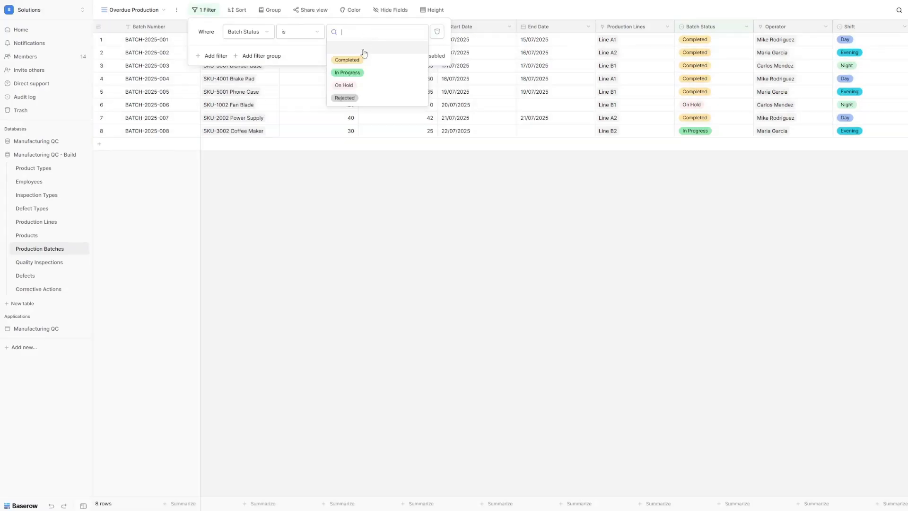
{"action": "left_click", "coordinate": [348, 73]}
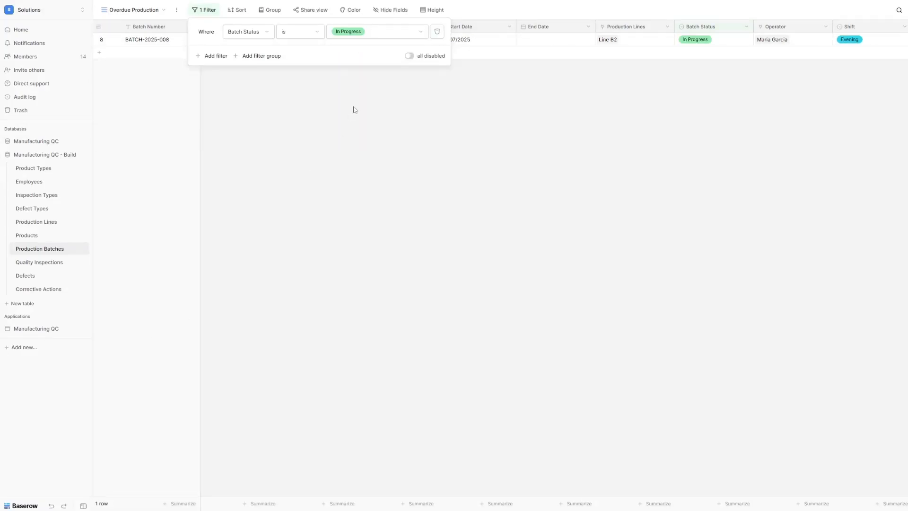
Step: Add a second filter for End Date is before today
{"action": "left_click", "coordinate": [207, 57]}
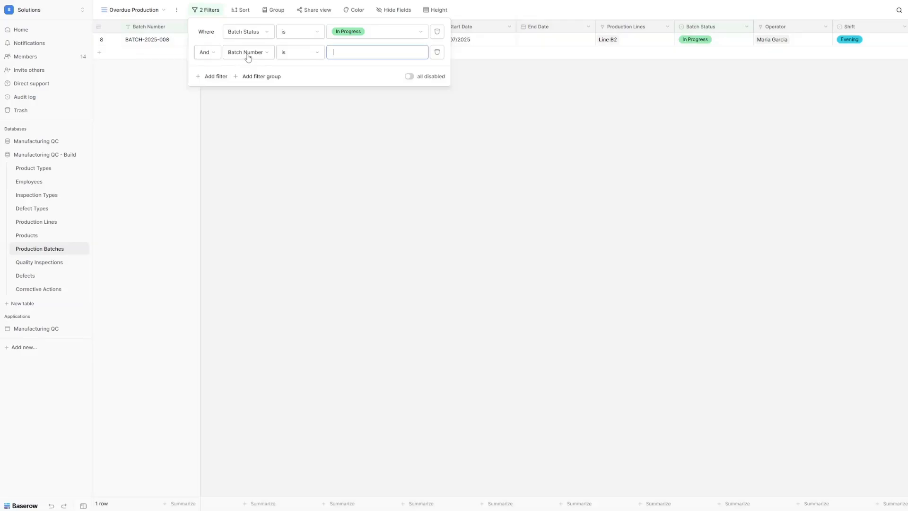
{"action": "left_click", "coordinate": [248, 53]}
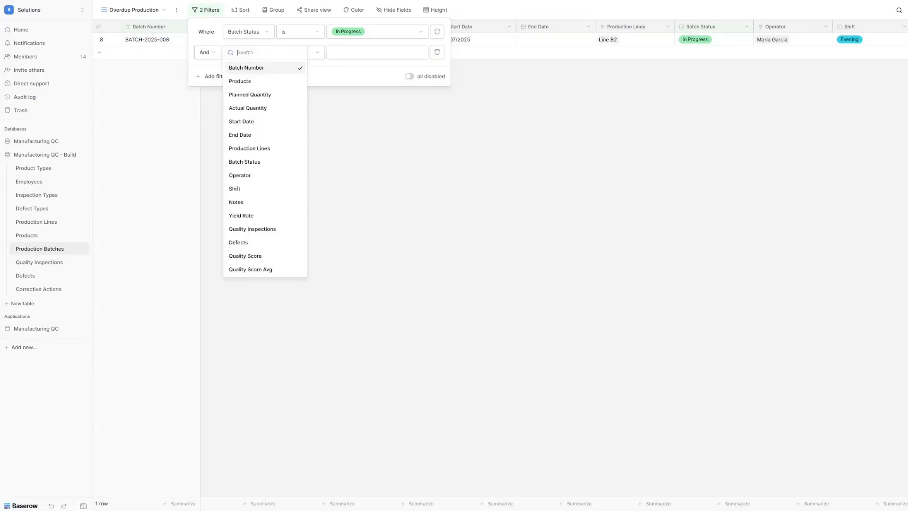
{"action": "left_click", "coordinate": [270, 135]}
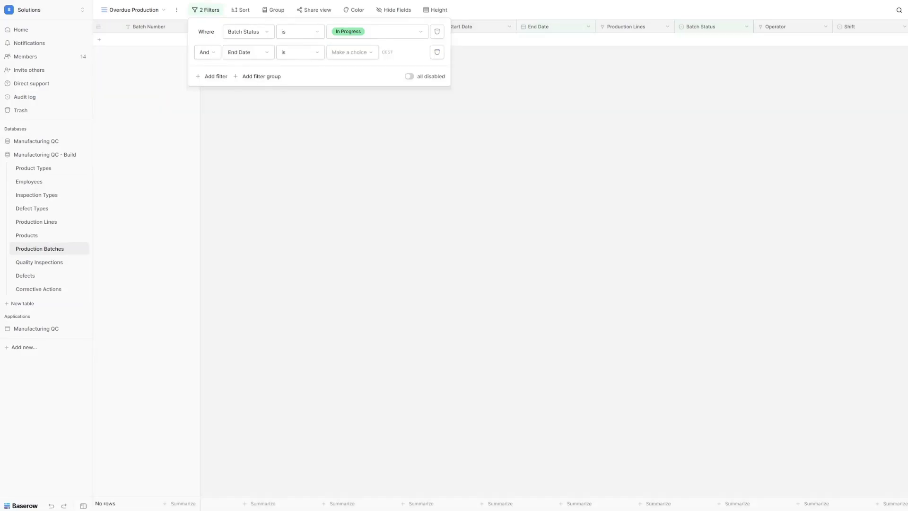
{"action": "left_click", "coordinate": [300, 54]}
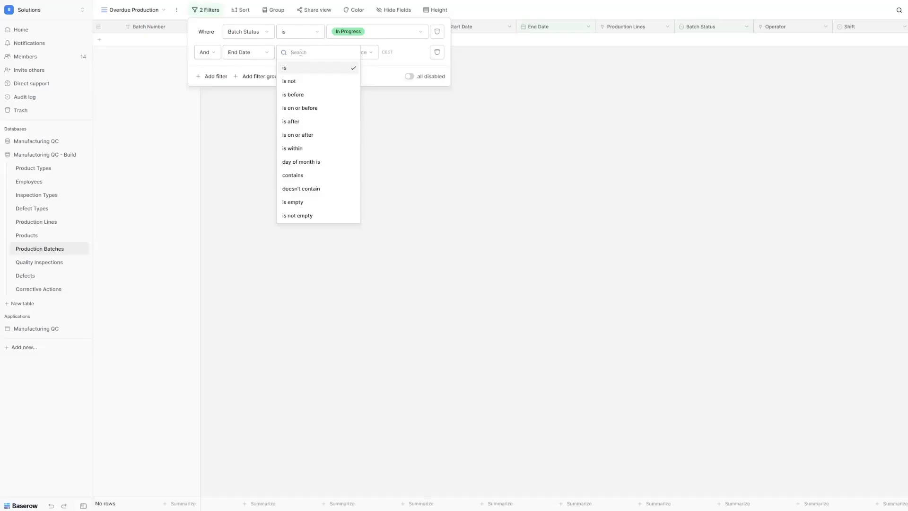
{"action": "left_click", "coordinate": [308, 96]}
{"action": "left_click", "coordinate": [353, 53]}
{"action": "left_click", "coordinate": [352, 67]}
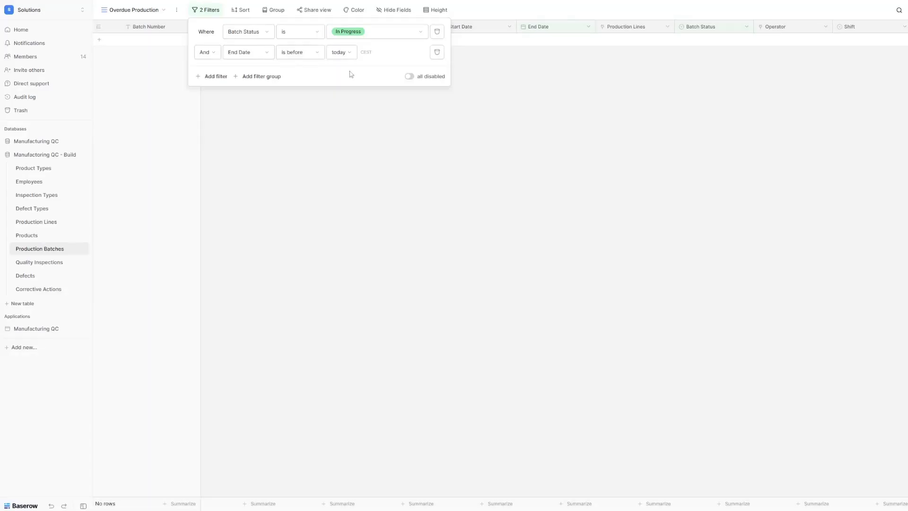
{"action": "left_click", "coordinate": [347, 134]}
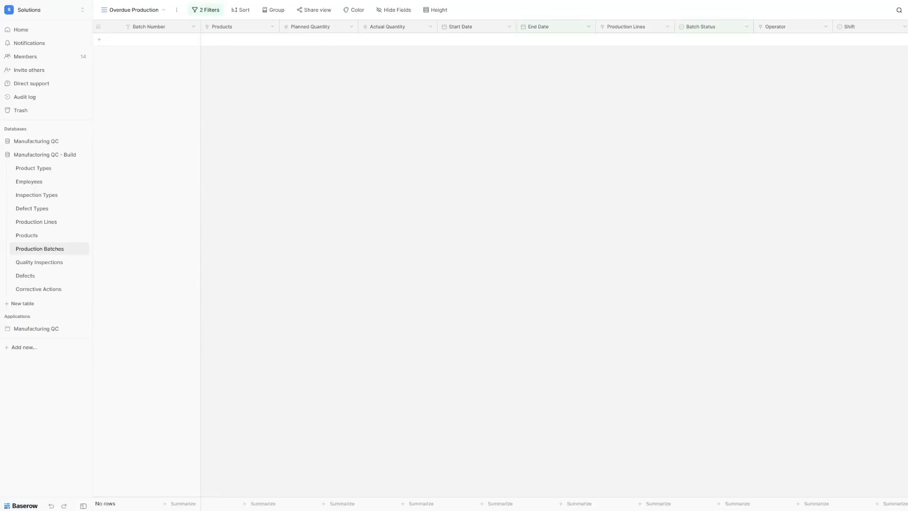
Step: Create a new grid view named 'Daily Production Report'
{"action": "left_click", "coordinate": [142, 10]}
{"action": "left_click", "coordinate": [123, 127]}
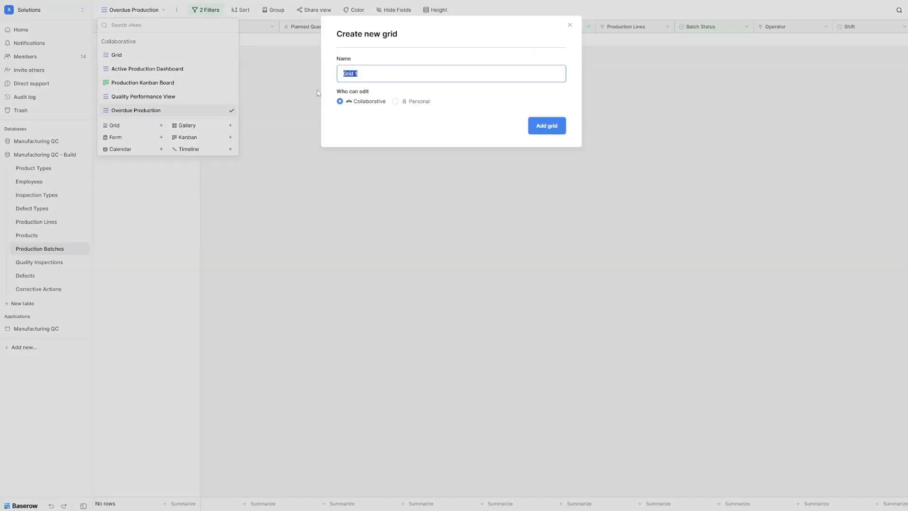
{"action": "type", "text": "Daily Production Report"}
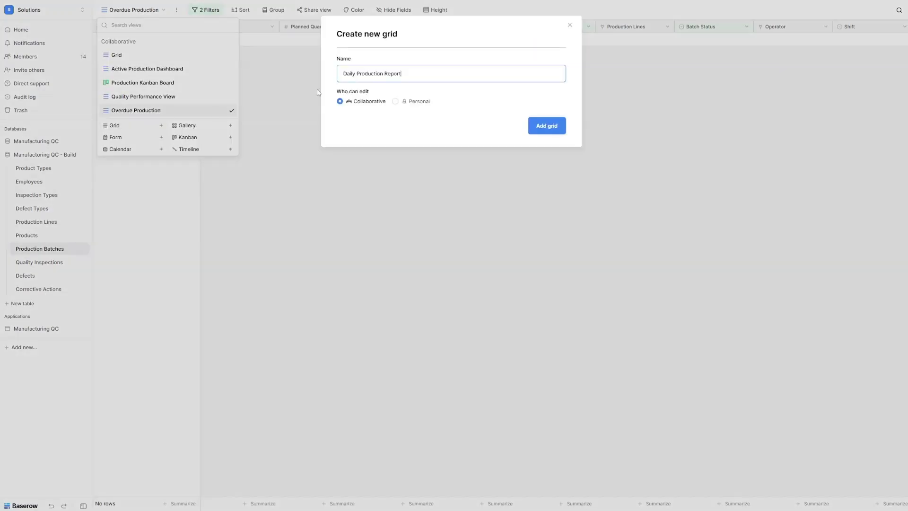
{"action": "left_click", "coordinate": [550, 131]}
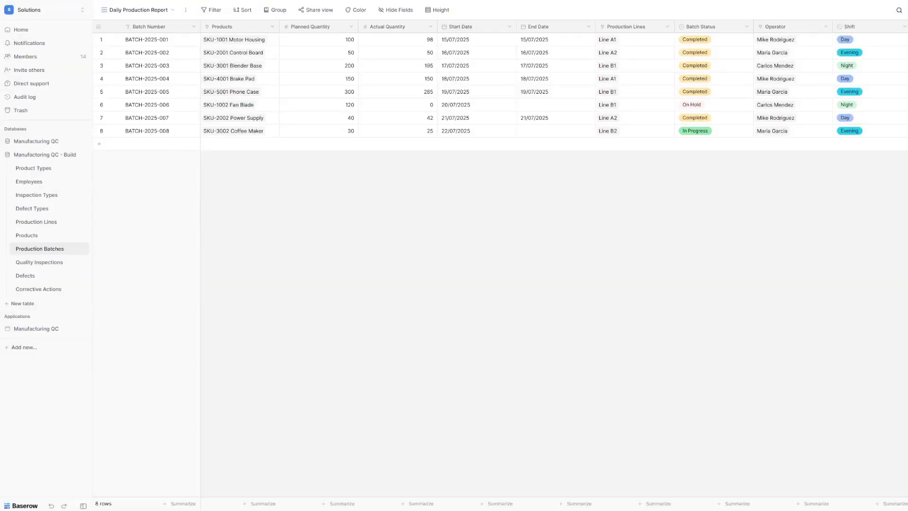
Step: Add a filter for Start Date is today
{"action": "left_click", "coordinate": [214, 11]}
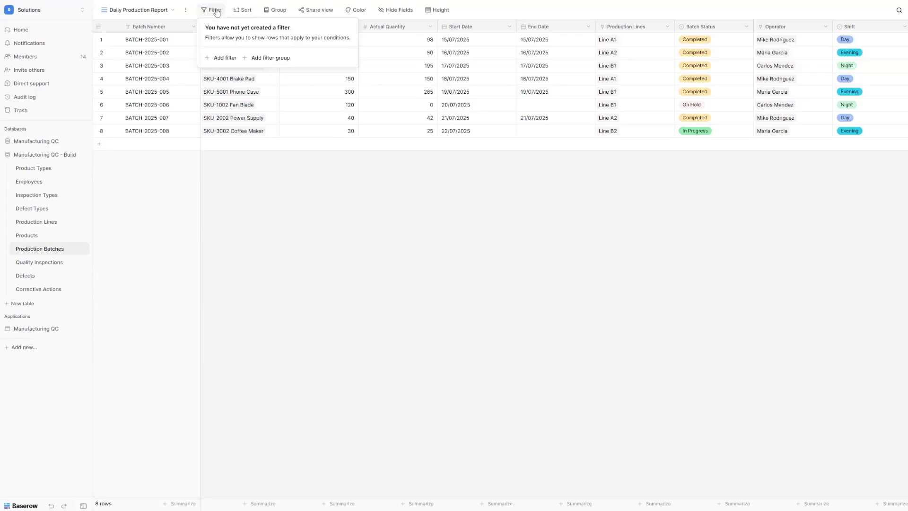
{"action": "left_click", "coordinate": [230, 58]}
{"action": "left_click", "coordinate": [265, 34]}
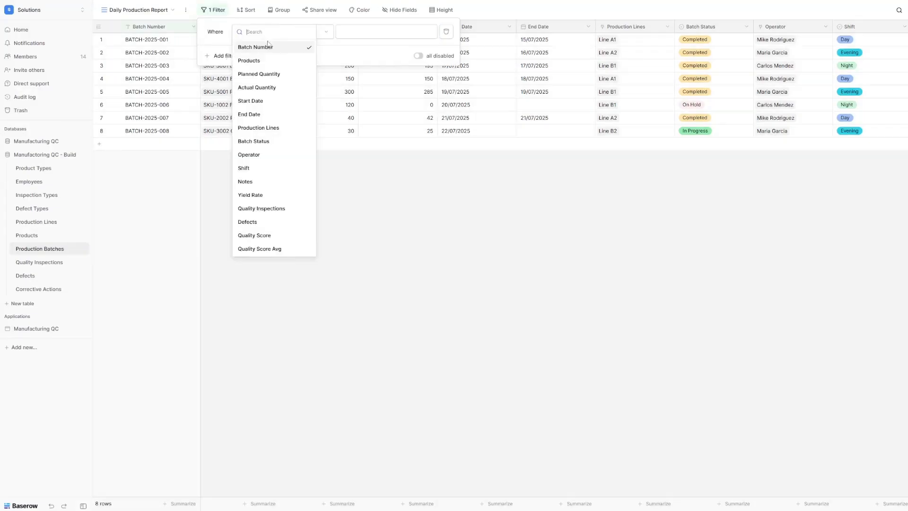
{"action": "left_click", "coordinate": [263, 101]}
{"action": "left_click", "coordinate": [350, 32]}
{"action": "left_click", "coordinate": [348, 48]}
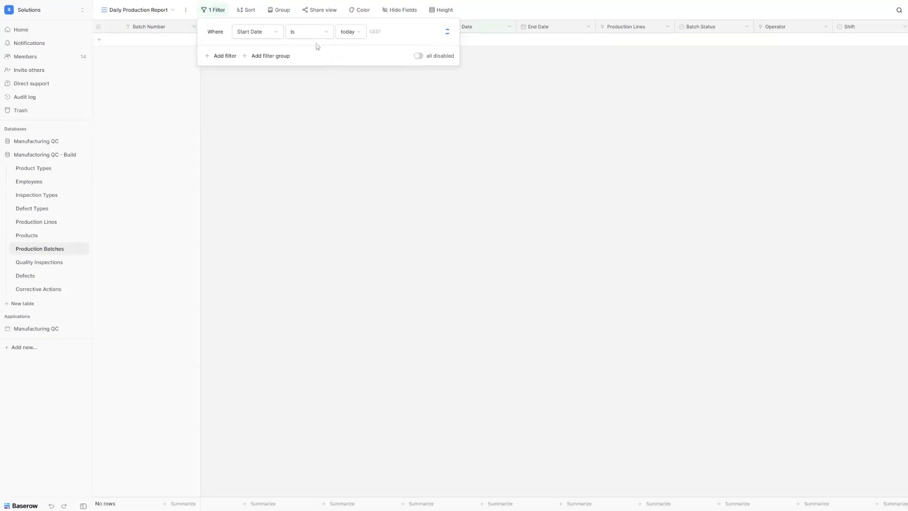
Step: Add an OR filter for End Date is today
{"action": "left_click", "coordinate": [225, 55]}
{"action": "left_click", "coordinate": [217, 53]}
{"action": "left_click", "coordinate": [218, 65]}
{"action": "left_click", "coordinate": [262, 52]}
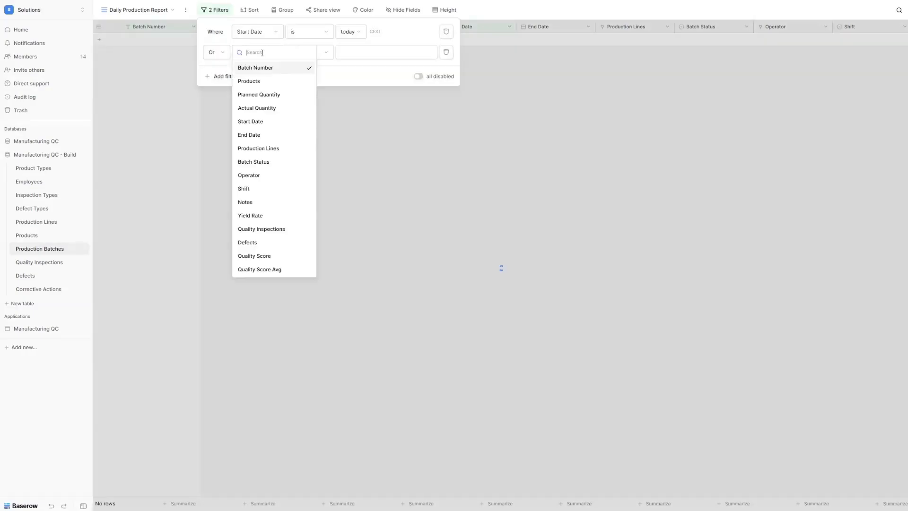
{"action": "left_click", "coordinate": [265, 136]}
{"action": "left_click", "coordinate": [358, 50]}
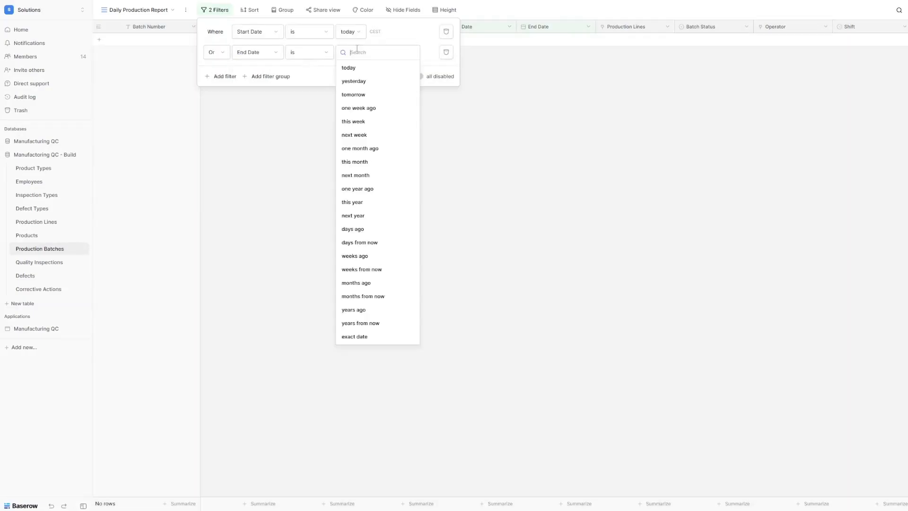
{"action": "left_click", "coordinate": [356, 68]}
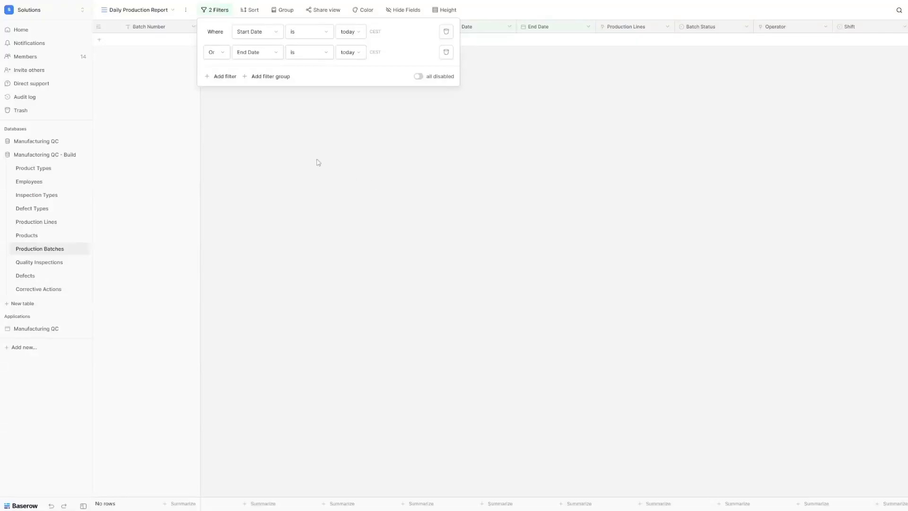
{"action": "left_click", "coordinate": [321, 125]}
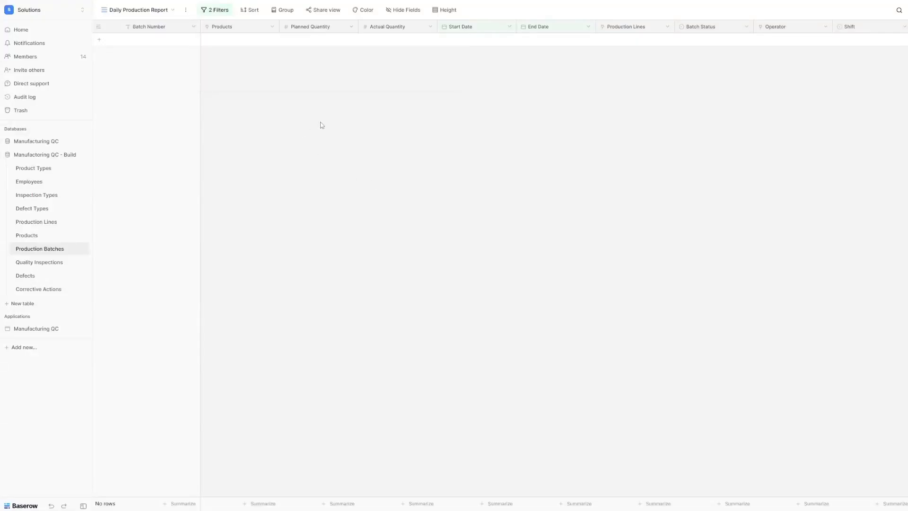
Step: Group rows by Production Lines A→Z, then recheck the two today filters
{"action": "left_click", "coordinate": [285, 10]}
{"action": "left_click", "coordinate": [296, 59]}
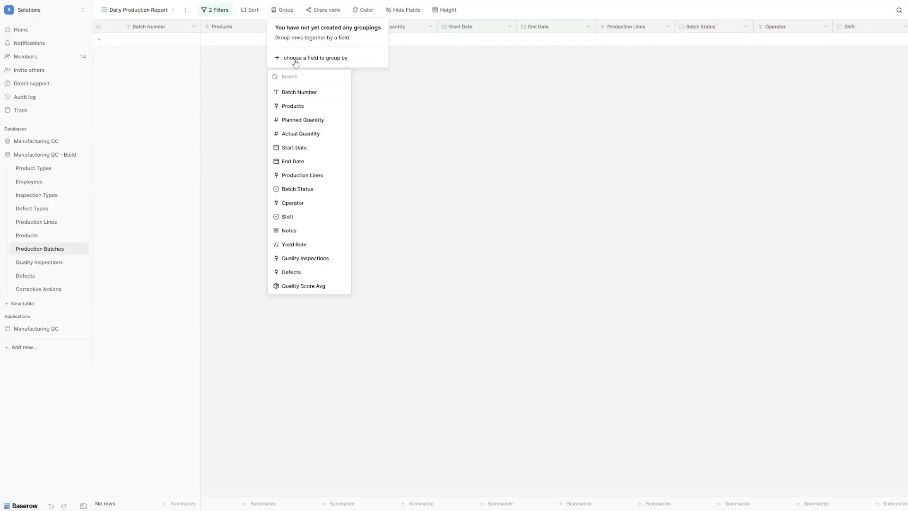
{"action": "left_click", "coordinate": [312, 175]}
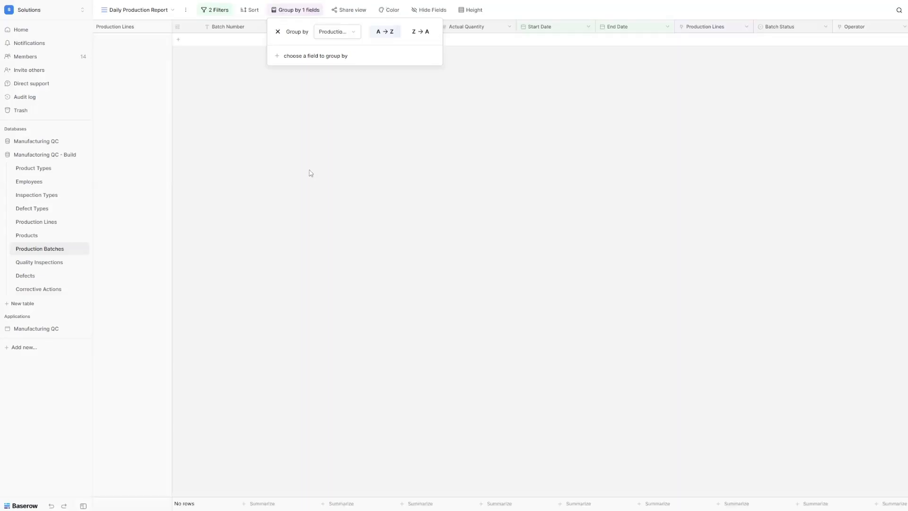
{"action": "left_click", "coordinate": [449, 204]}
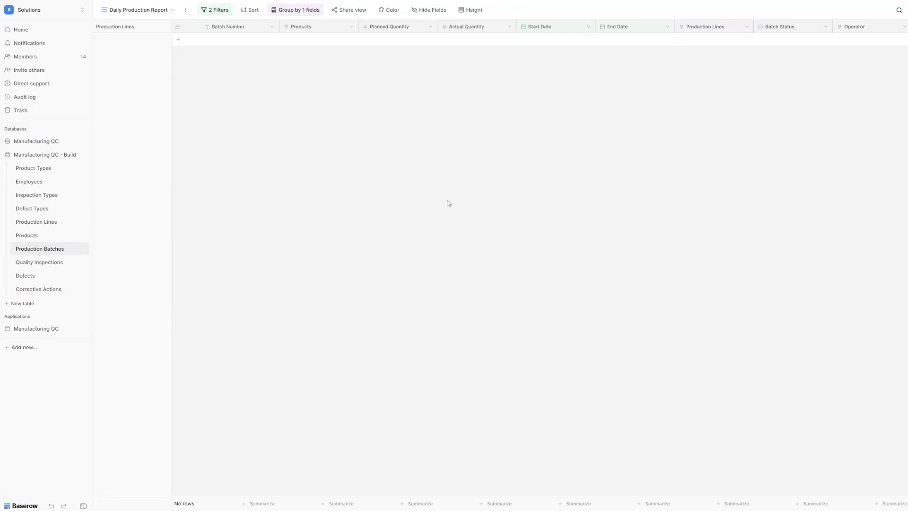
{"action": "left_click", "coordinate": [208, 10]}
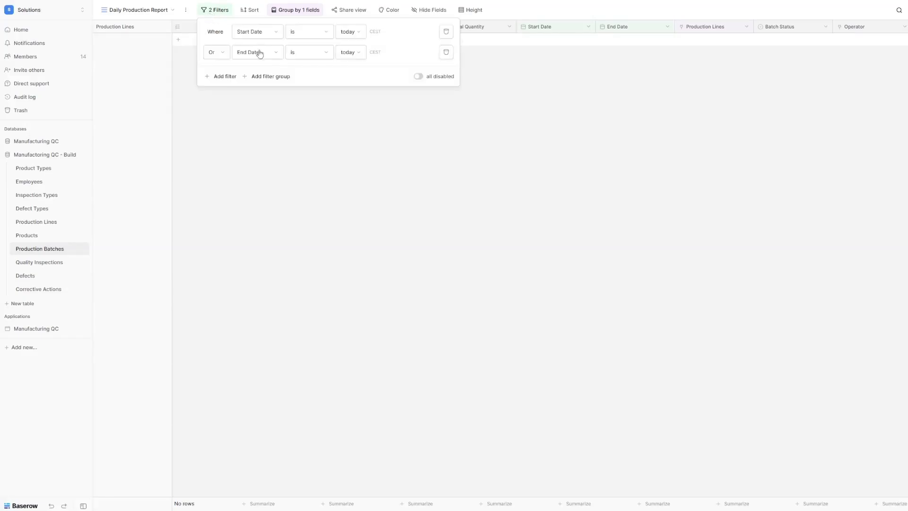
{"action": "left_click", "coordinate": [388, 133]}
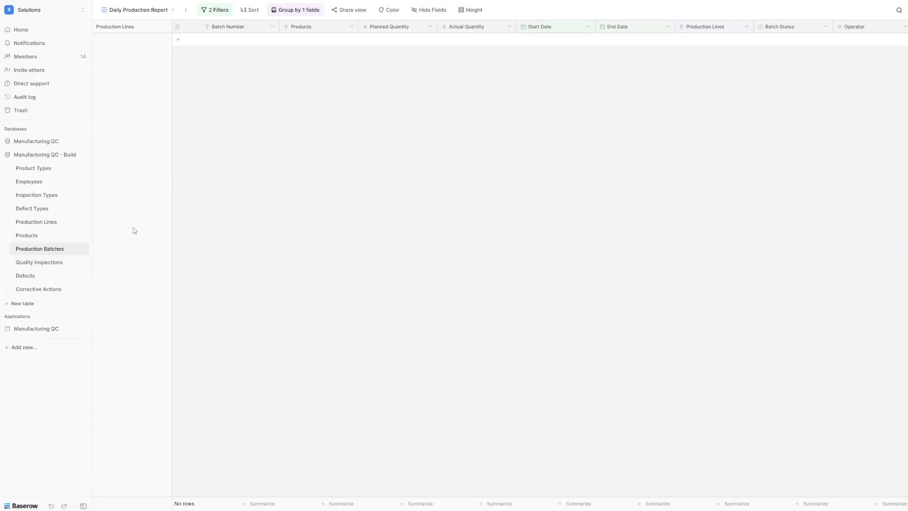
Step: Switch to the Quality Inspections table
{"action": "left_click", "coordinate": [58, 268]}
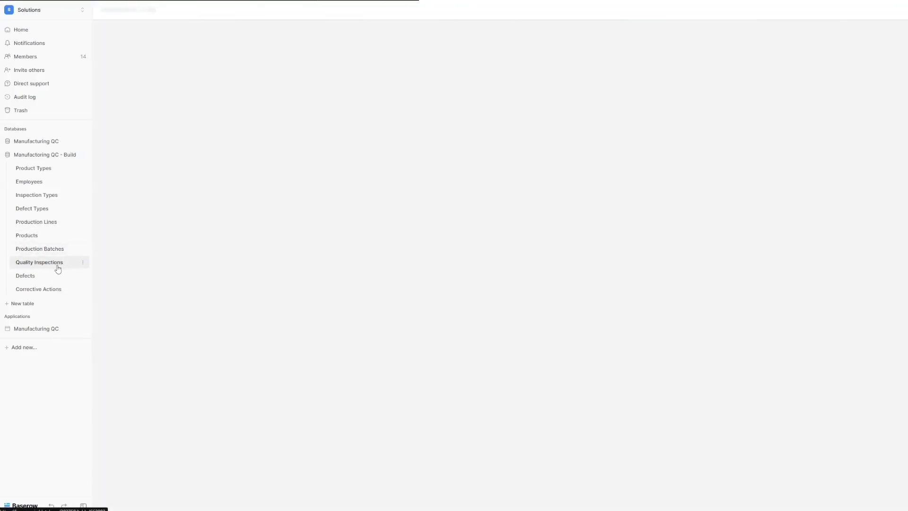
Step: Create a grid view named 'Today's Inspections'
{"action": "left_click", "coordinate": [116, 10]}
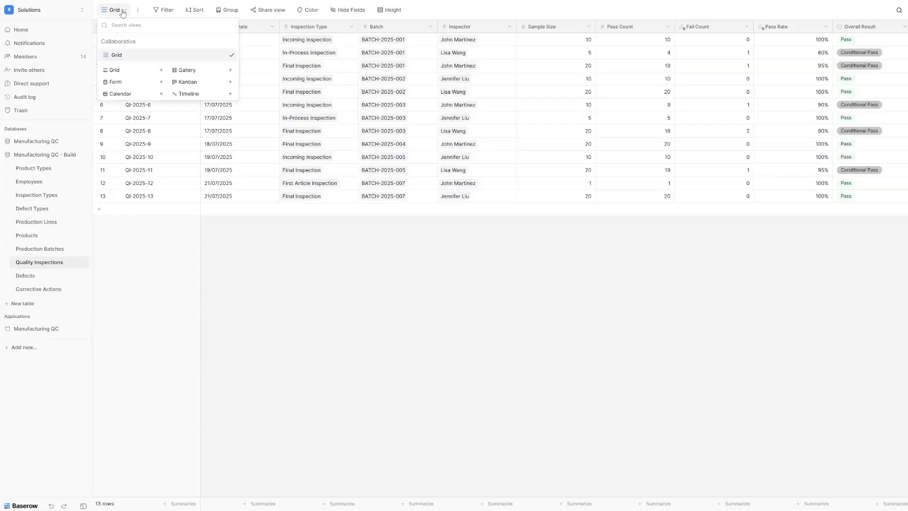
{"action": "left_click", "coordinate": [127, 74]}
{"action": "type", "text": "Today's Inspections"}
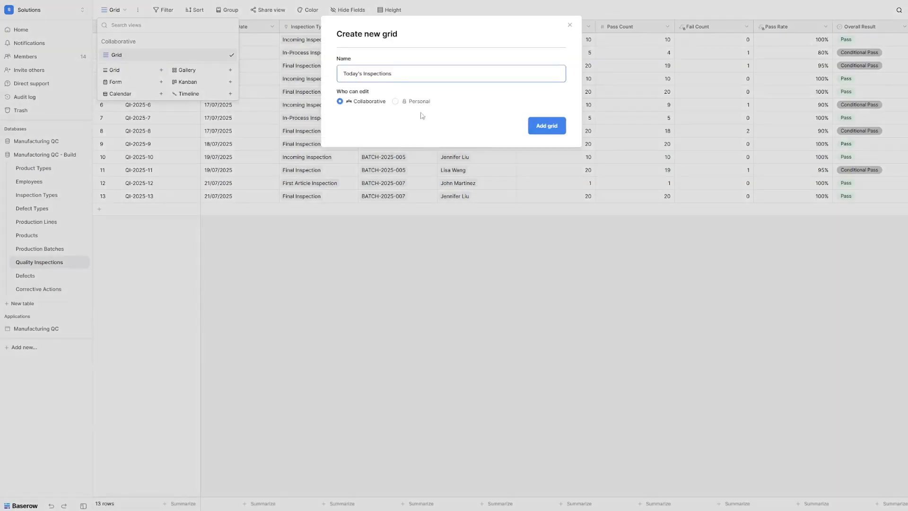
{"action": "left_click", "coordinate": [547, 125]}
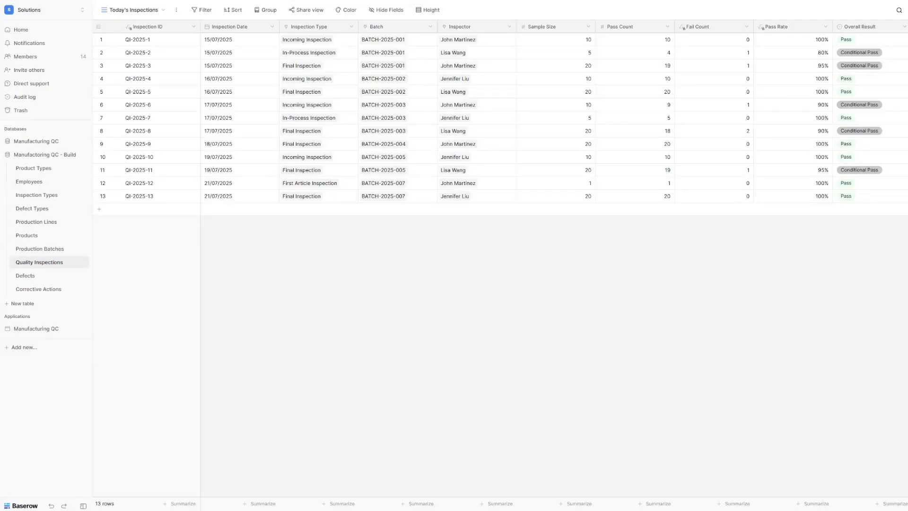
Step: Filter the view to rows where Inspection Date is today
{"action": "left_click", "coordinate": [203, 10]}
{"action": "left_click", "coordinate": [208, 57]}
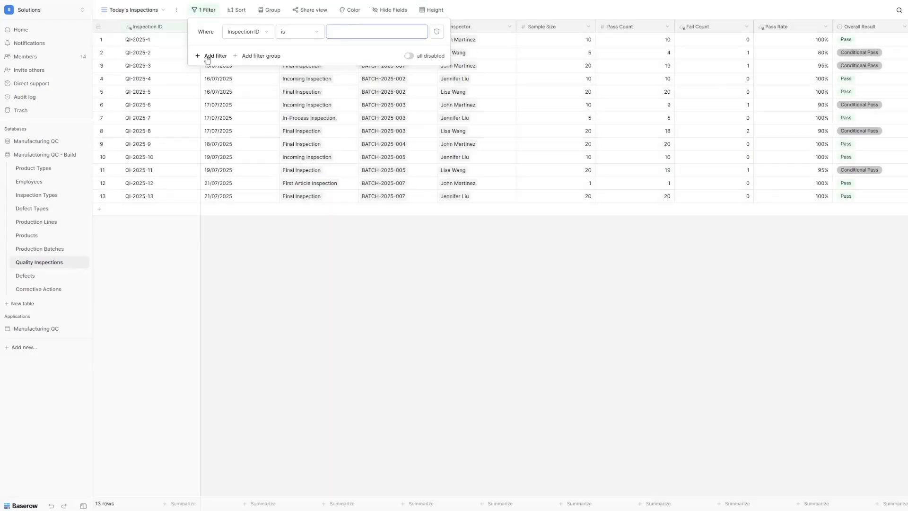
{"action": "left_click", "coordinate": [251, 31]}
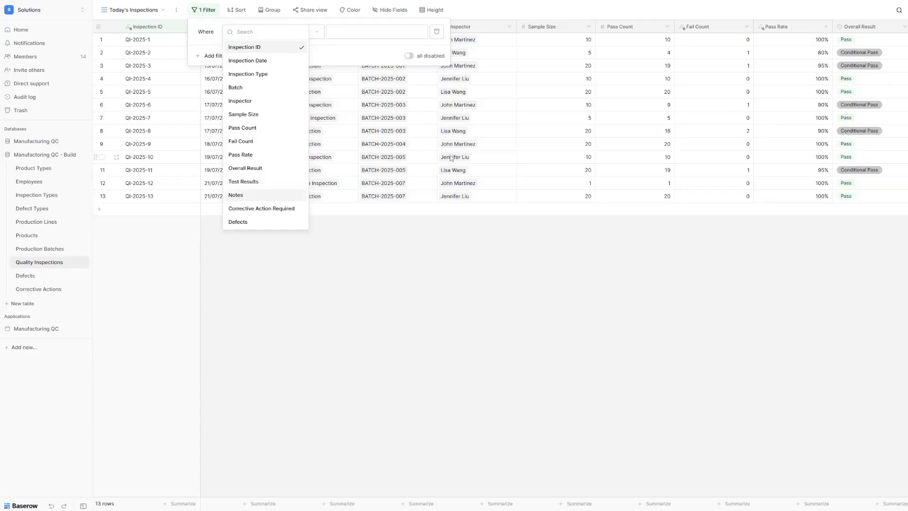
{"action": "left_click", "coordinate": [260, 61]}
{"action": "left_click", "coordinate": [349, 32]}
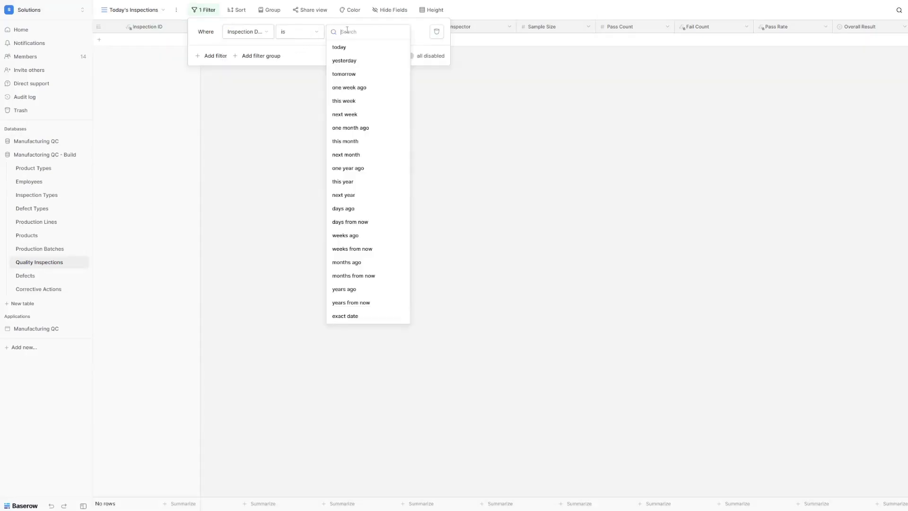
{"action": "left_click", "coordinate": [341, 47]}
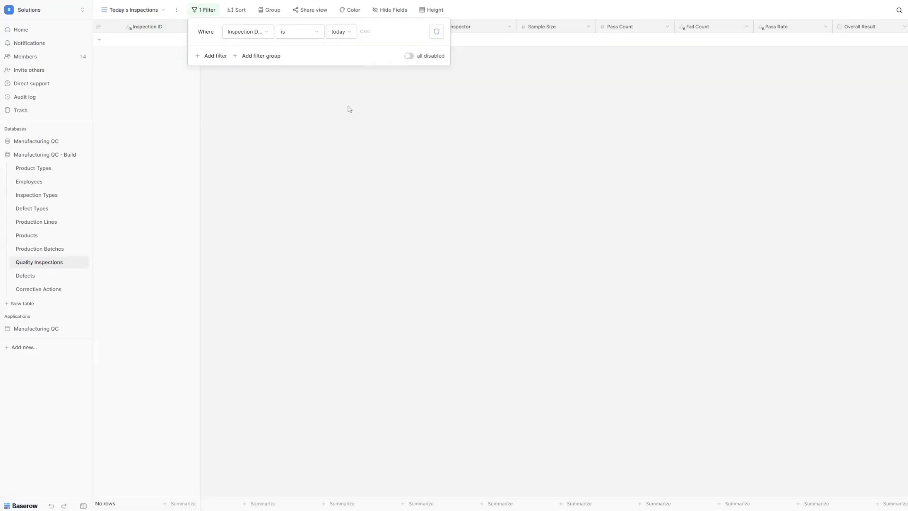
{"action": "left_click", "coordinate": [349, 109]}
{"action": "left_click", "coordinate": [135, 10]}
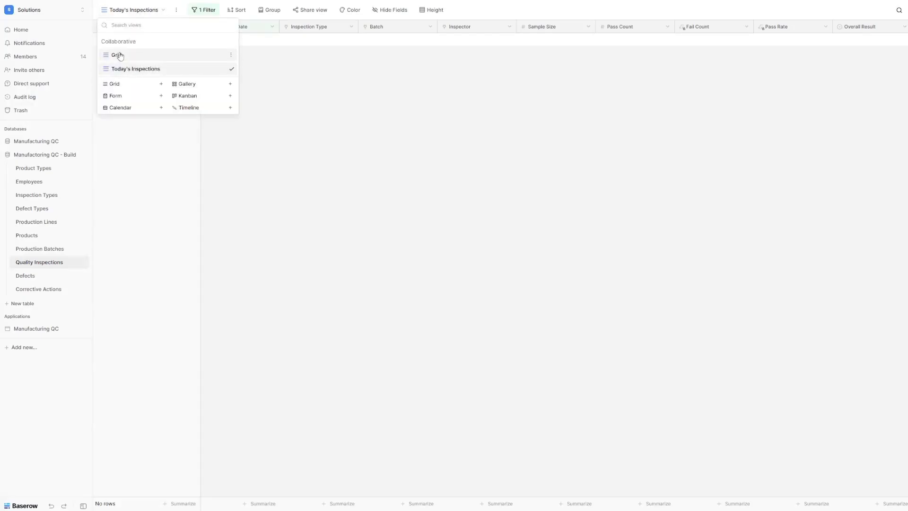
Step: Create a grid view named 'Failed Inspections'
{"action": "left_click", "coordinate": [114, 84]}
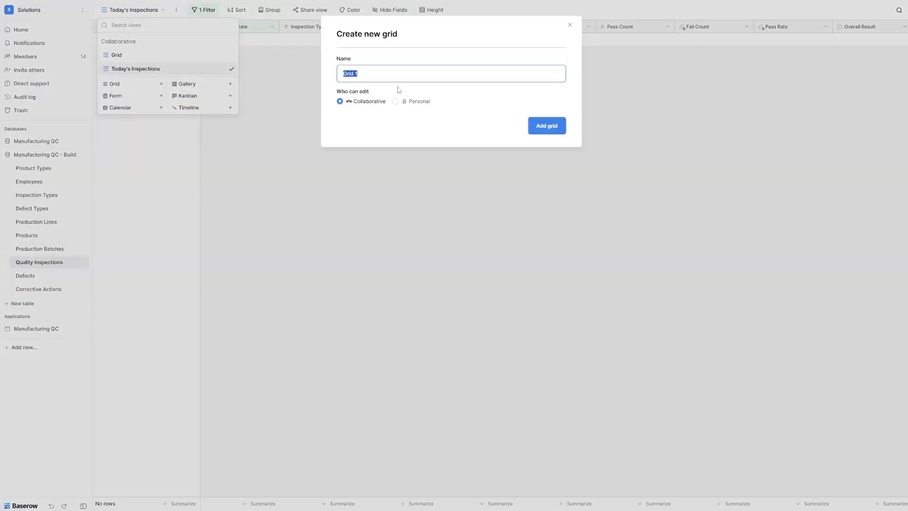
{"action": "type", "text": "Failed Inspections"}
{"action": "left_click", "coordinate": [541, 128]}
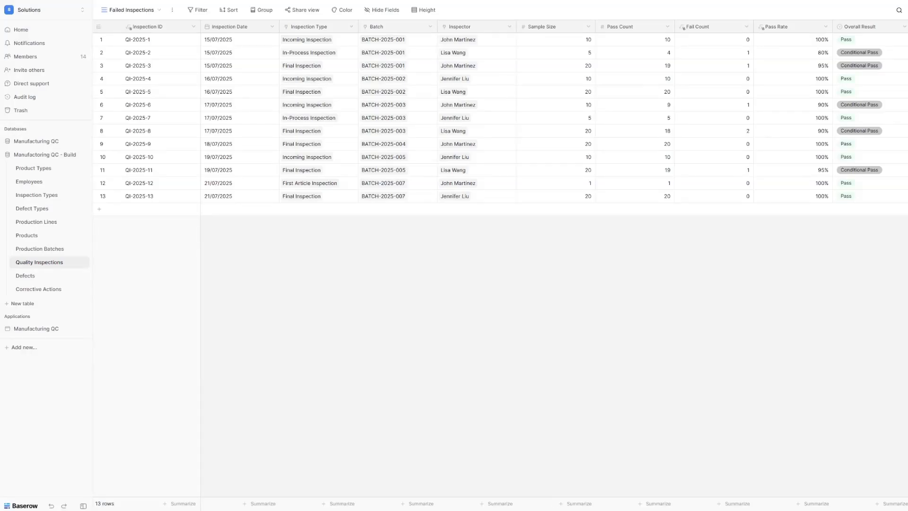
Step: Add a filter: Overall Result is Fail
{"action": "left_click", "coordinate": [199, 10]}
{"action": "left_click", "coordinate": [211, 57]}
{"action": "left_click", "coordinate": [245, 32]}
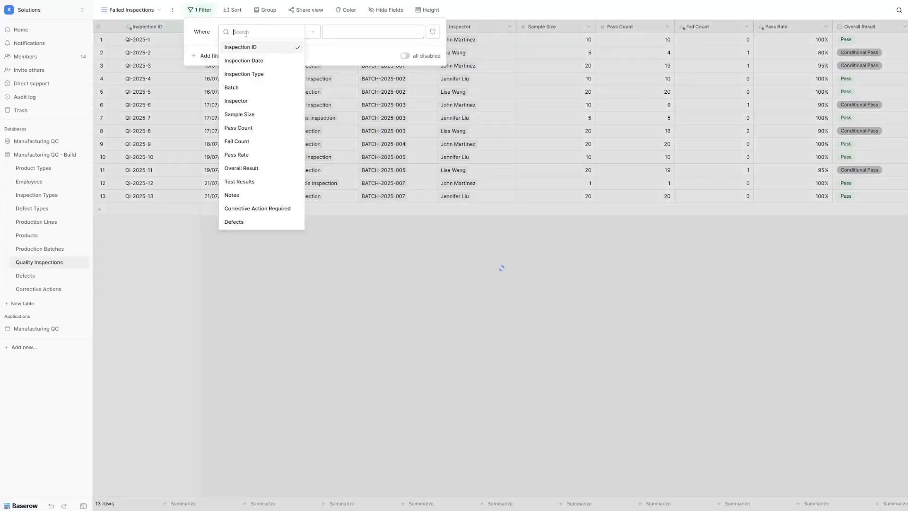
{"action": "left_click", "coordinate": [255, 167]}
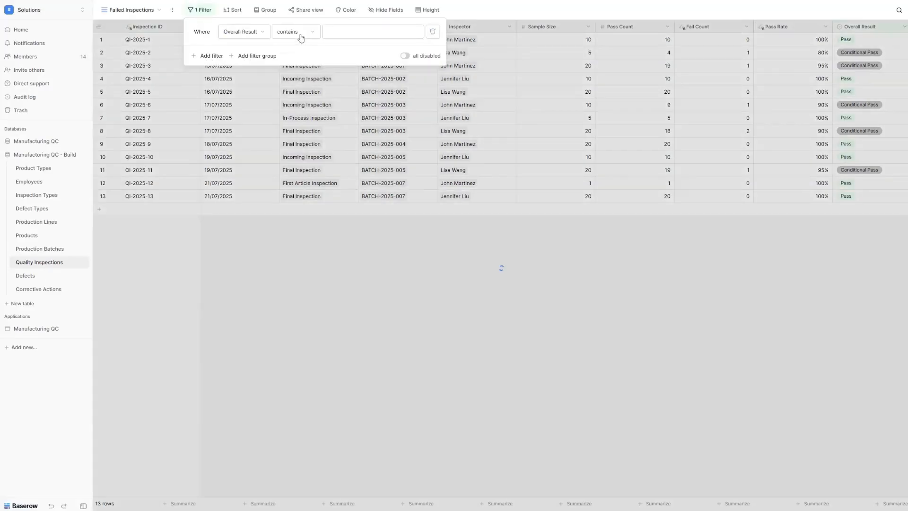
{"action": "left_click", "coordinate": [298, 34]}
{"action": "left_click", "coordinate": [299, 102]}
{"action": "left_click", "coordinate": [357, 36]}
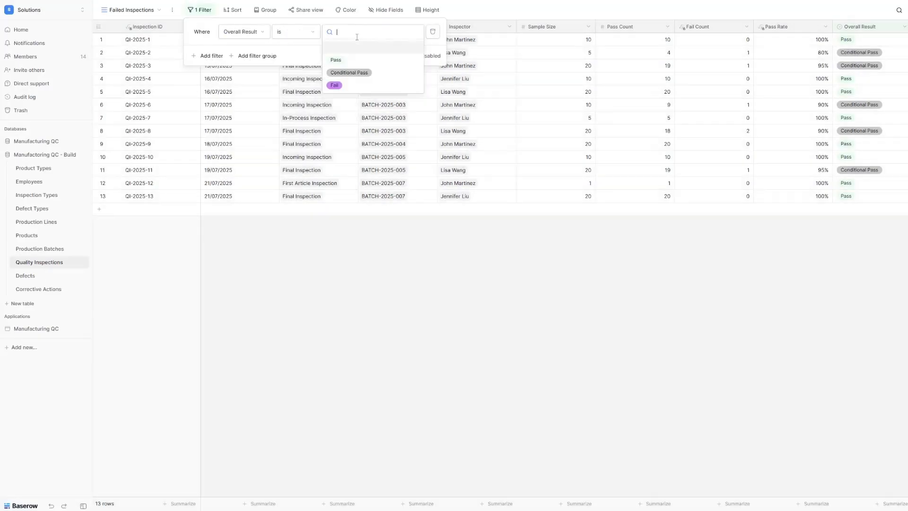
{"action": "left_click", "coordinate": [345, 86]}
Step: Add an OR filter: Overall Result is Conditional Pass
{"action": "left_click", "coordinate": [213, 56]}
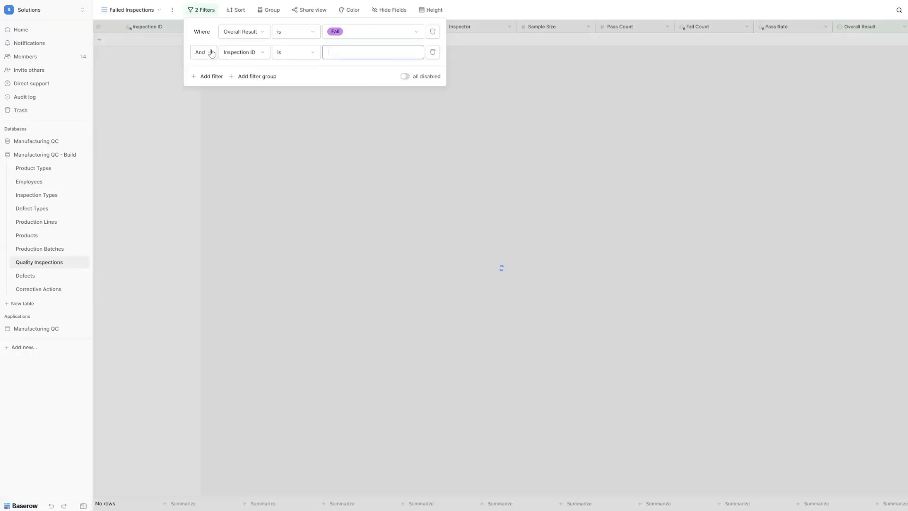
{"action": "left_click", "coordinate": [202, 52]}
{"action": "left_click", "coordinate": [199, 66]}
{"action": "left_click", "coordinate": [251, 52]}
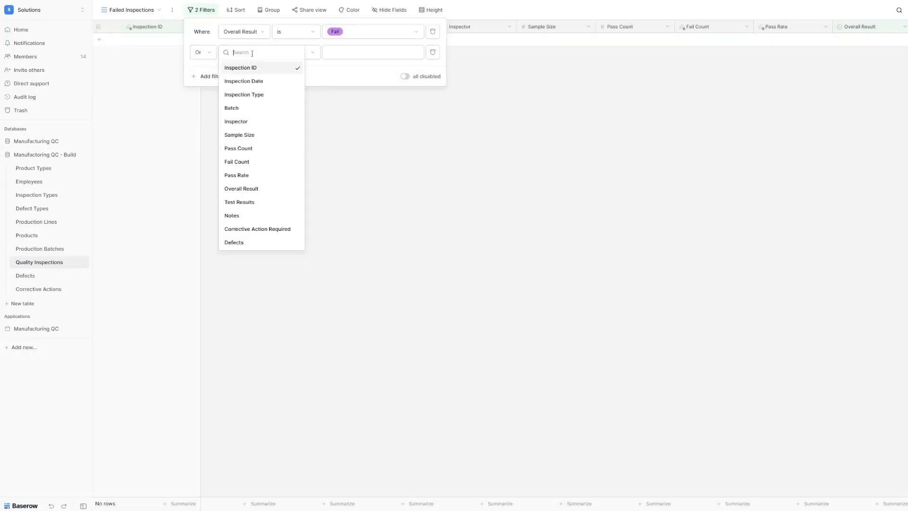
{"action": "left_click", "coordinate": [251, 188]}
{"action": "left_click", "coordinate": [295, 53]}
{"action": "left_click", "coordinate": [296, 122]}
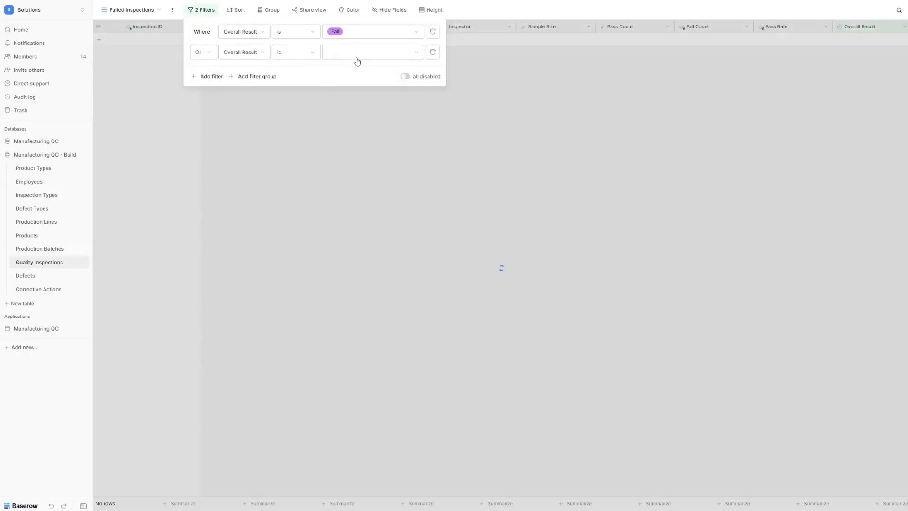
{"action": "left_click", "coordinate": [360, 52]}
{"action": "left_click", "coordinate": [351, 91]}
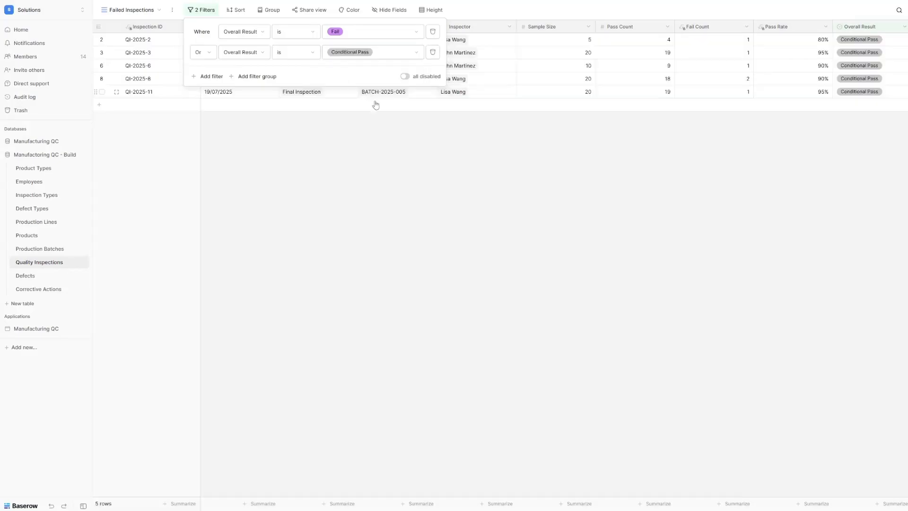
{"action": "left_click", "coordinate": [436, 179]}
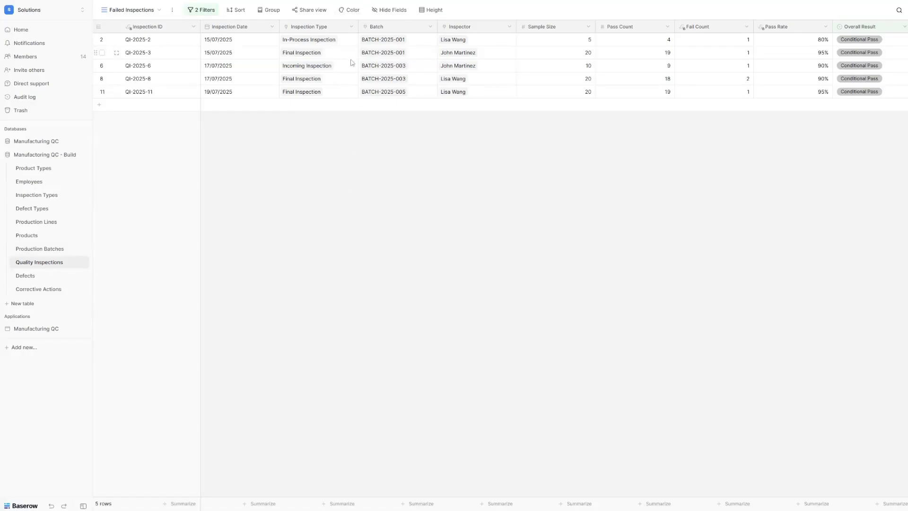
Step: Colour row backgrounds red when Overall Result is Fail
{"action": "left_click", "coordinate": [349, 10]}
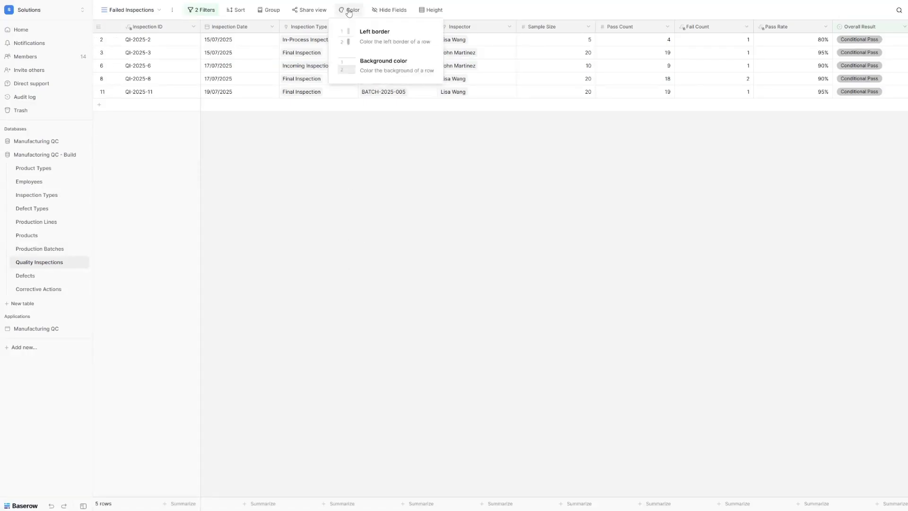
{"action": "left_click", "coordinate": [393, 69]}
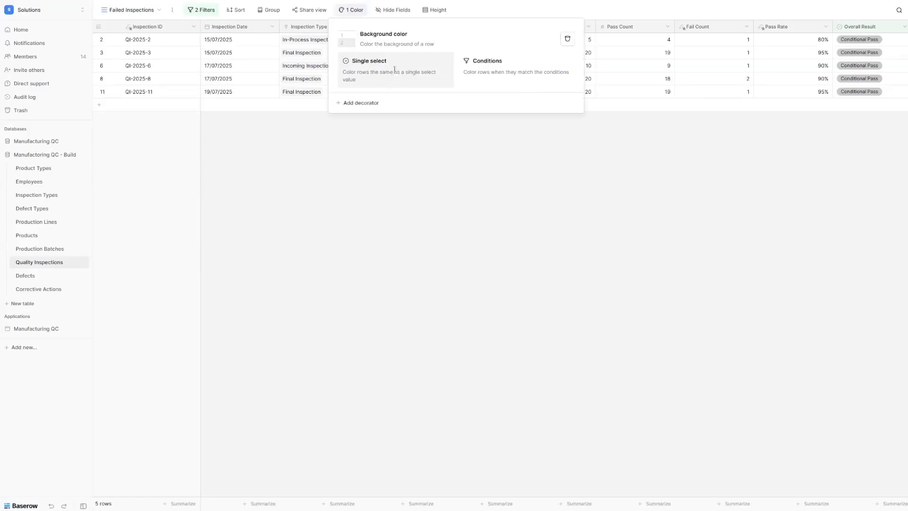
{"action": "left_click", "coordinate": [505, 72]}
{"action": "left_click", "coordinate": [361, 82]}
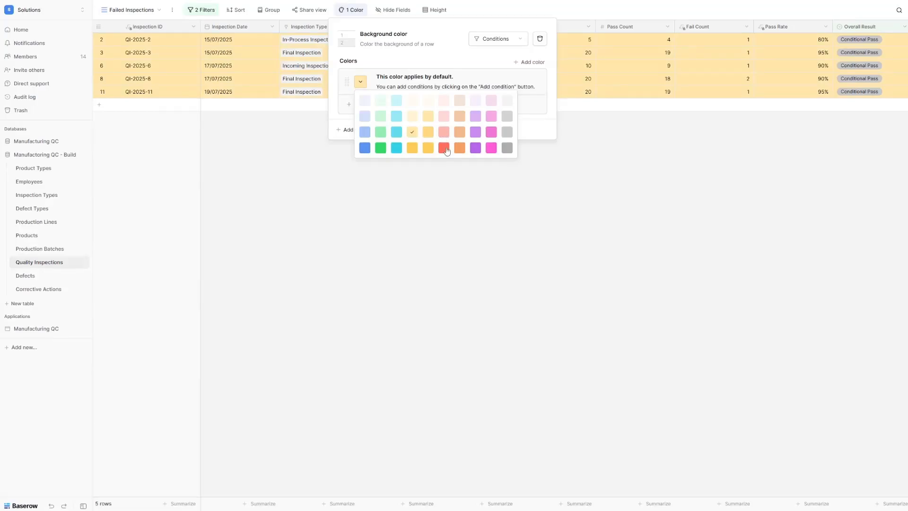
{"action": "left_click", "coordinate": [445, 148]}
{"action": "left_click", "coordinate": [377, 104]}
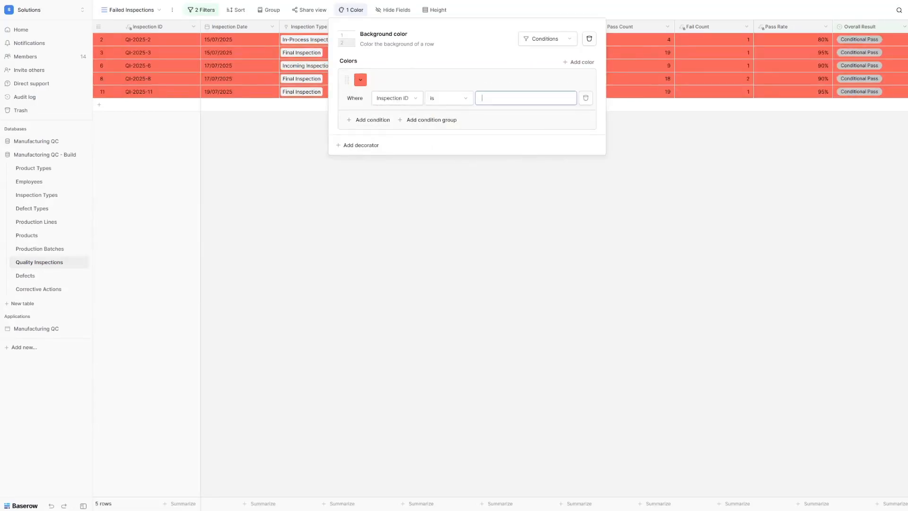
{"action": "left_click", "coordinate": [387, 98]}
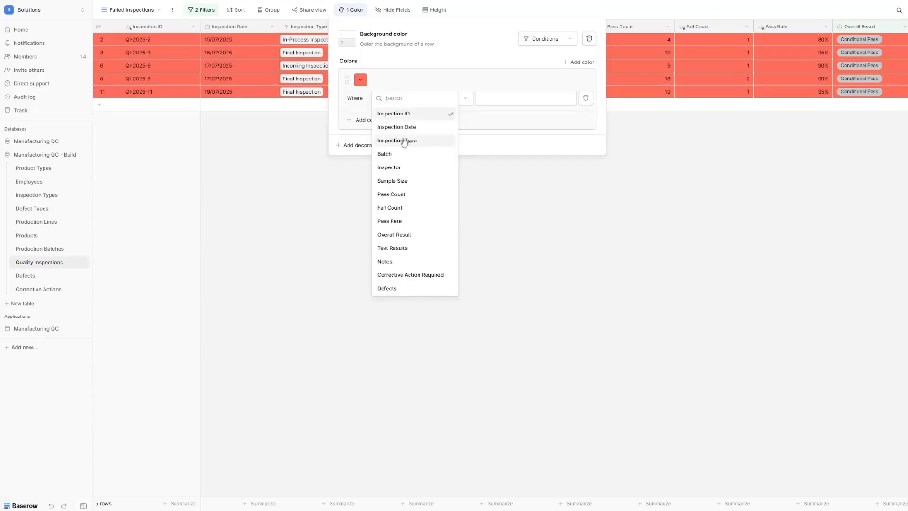
{"action": "left_click", "coordinate": [406, 235]}
{"action": "left_click", "coordinate": [449, 98]}
{"action": "left_click", "coordinate": [448, 163]}
{"action": "left_click", "coordinate": [520, 98]}
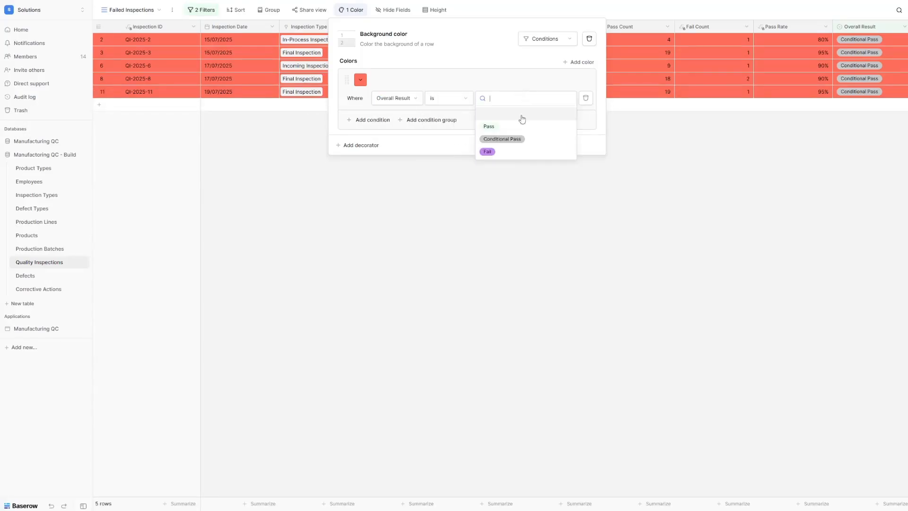
{"action": "left_click", "coordinate": [517, 151]}
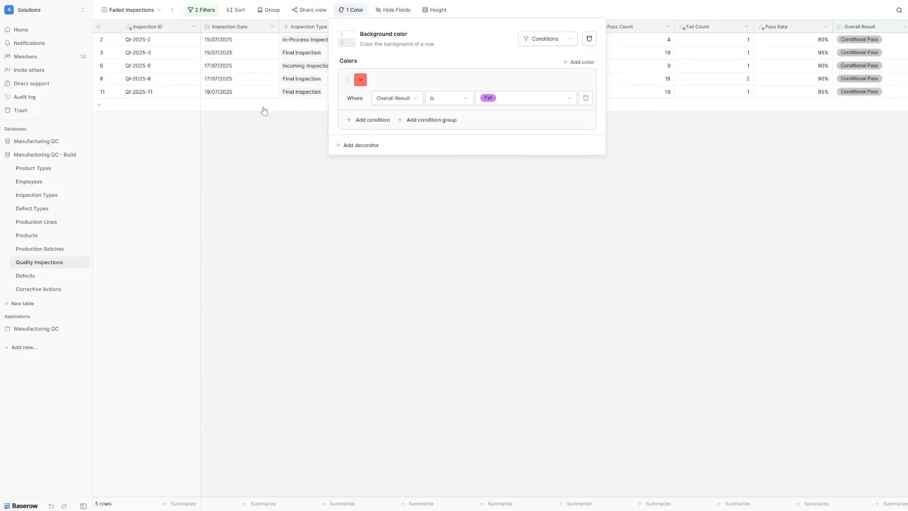
Step: Add a yellow-orange row colour for Overall Result is Conditional Pass
{"action": "left_click", "coordinate": [582, 70]}
{"action": "left_click", "coordinate": [361, 146]}
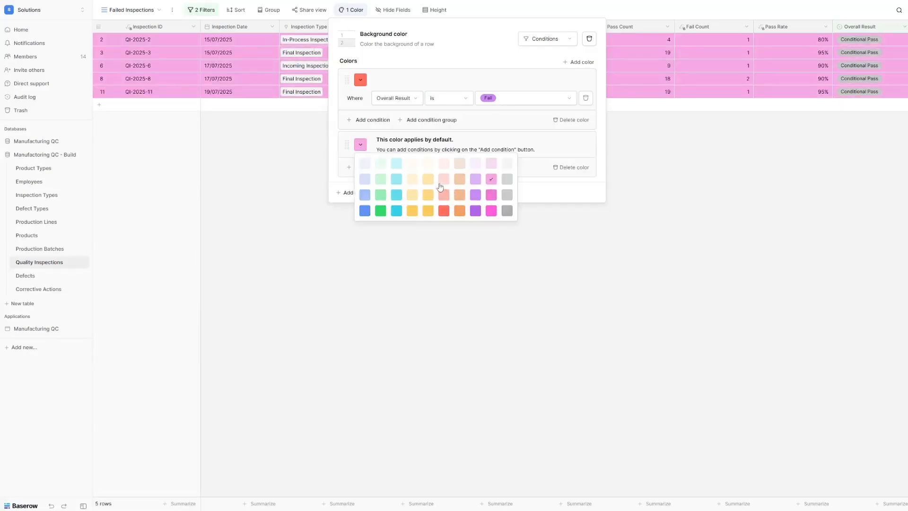
{"action": "left_click", "coordinate": [428, 195]}
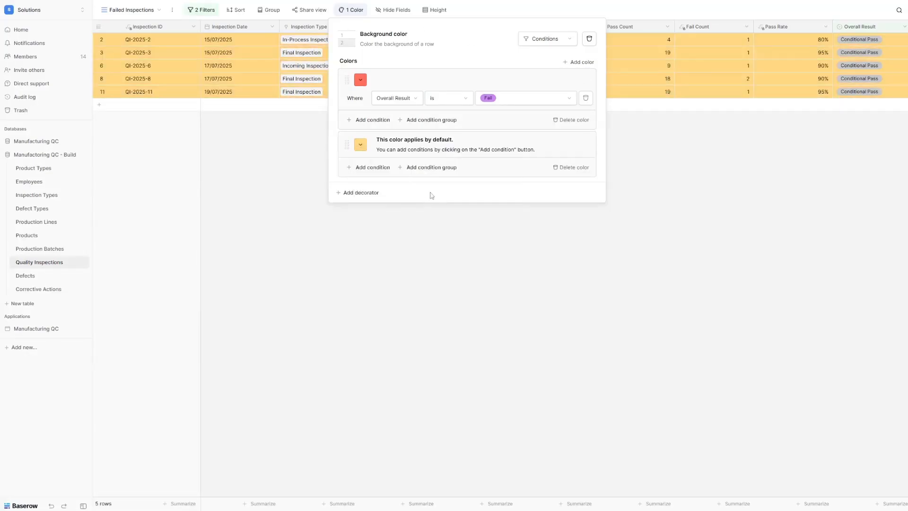
{"action": "left_click", "coordinate": [365, 168]}
{"action": "left_click", "coordinate": [397, 161]}
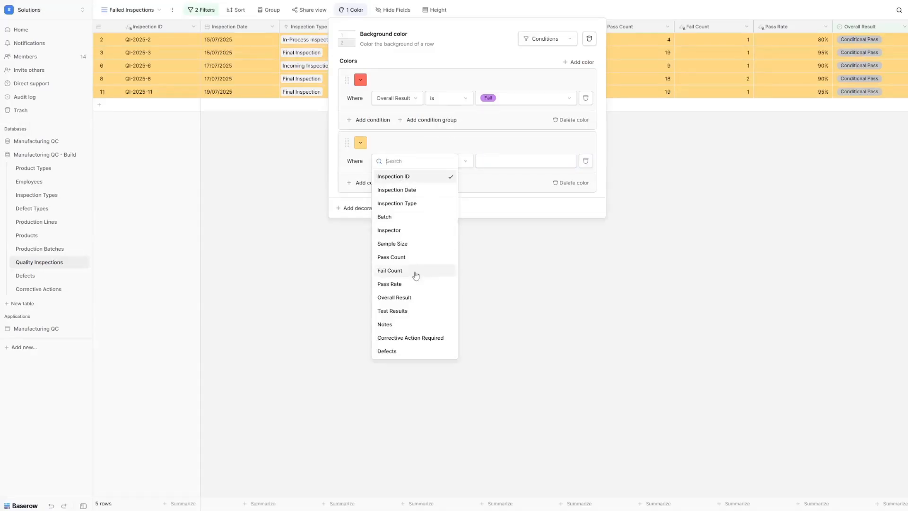
{"action": "left_click", "coordinate": [416, 298]}
{"action": "left_click", "coordinate": [447, 161]}
{"action": "left_click", "coordinate": [433, 230]}
{"action": "left_click", "coordinate": [520, 161]}
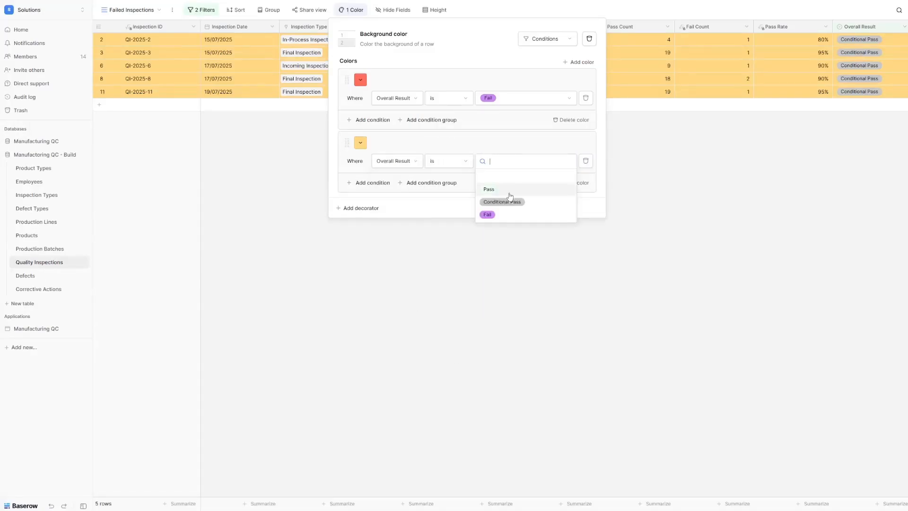
{"action": "left_click", "coordinate": [507, 202]}
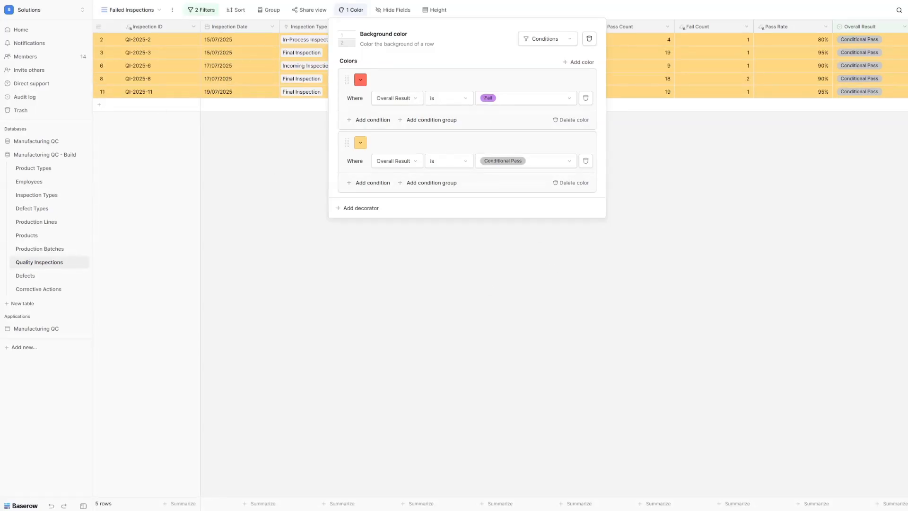
{"action": "left_click", "coordinate": [310, 277]}
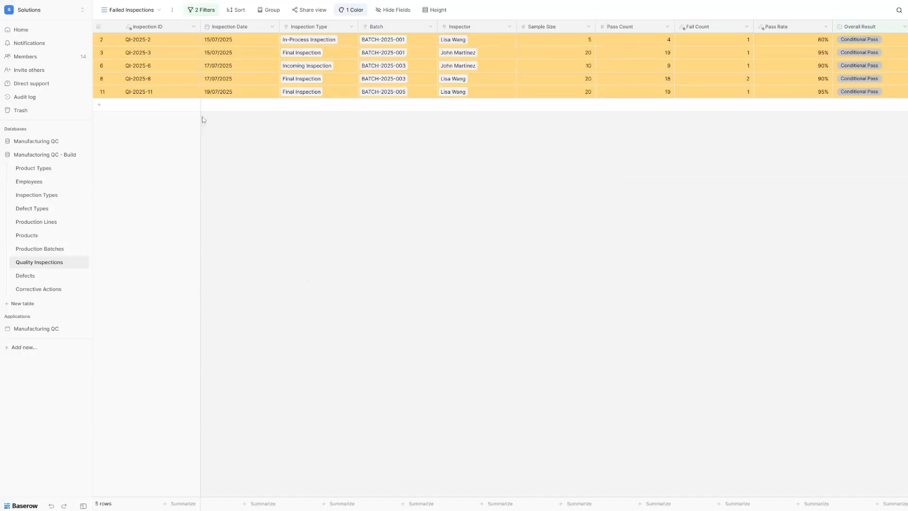
Step: Create a grid view named 'Inspector Performance'
{"action": "left_click", "coordinate": [140, 10]}
{"action": "left_click", "coordinate": [126, 98]}
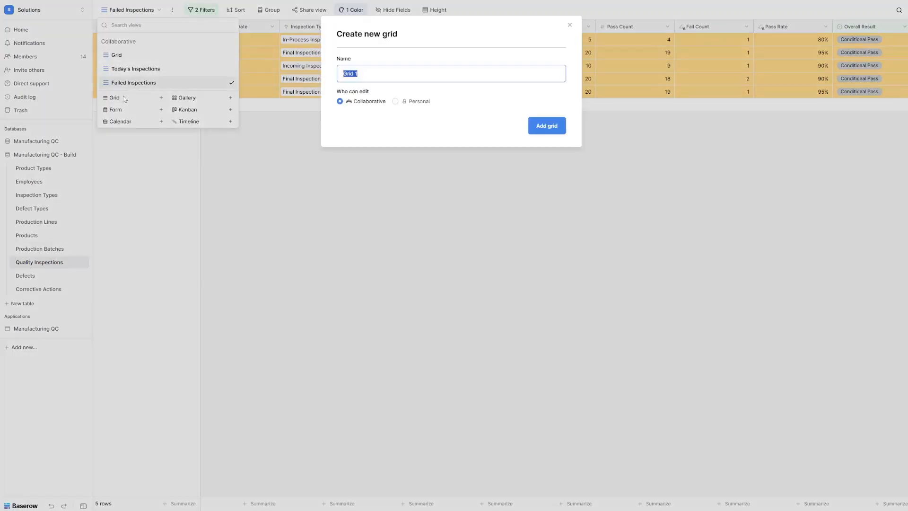
{"action": "type", "text": "Inspector Performance"}
{"action": "left_click", "coordinate": [536, 136]}
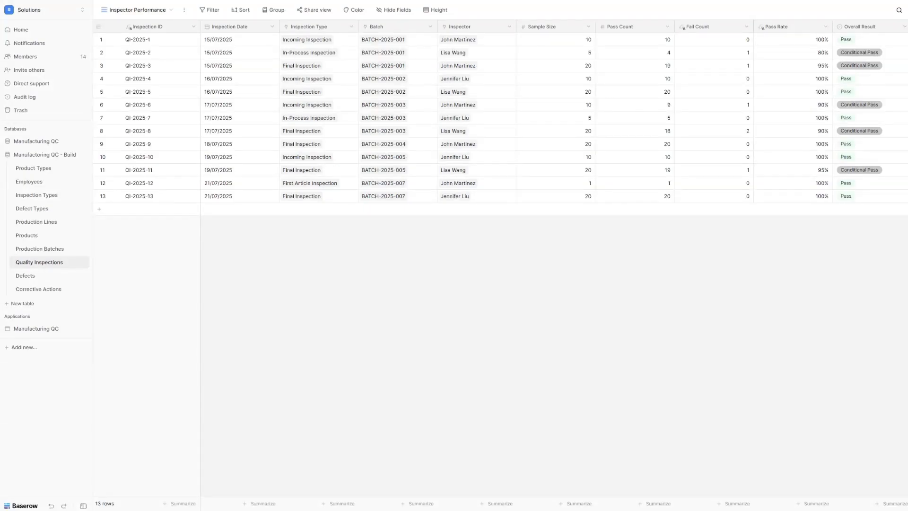
Step: Group the rows by Inspector
{"action": "left_click", "coordinate": [275, 10]}
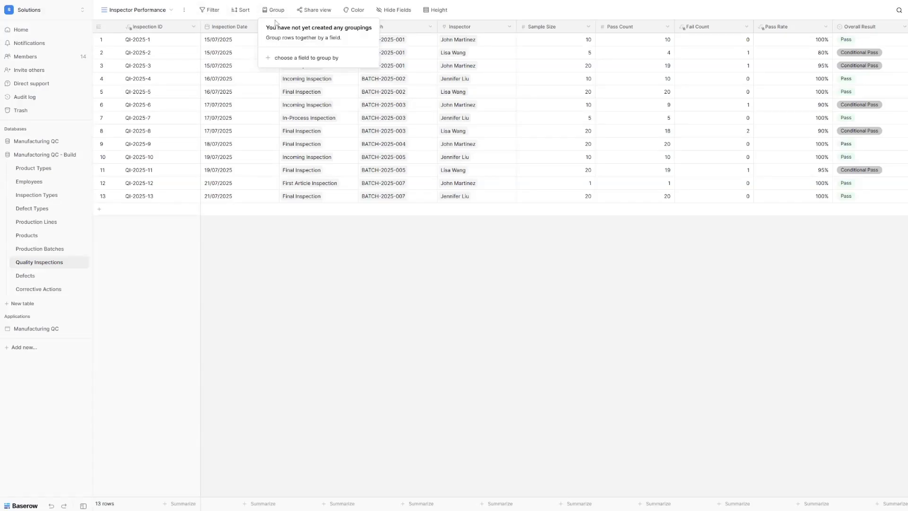
{"action": "left_click", "coordinate": [286, 59]}
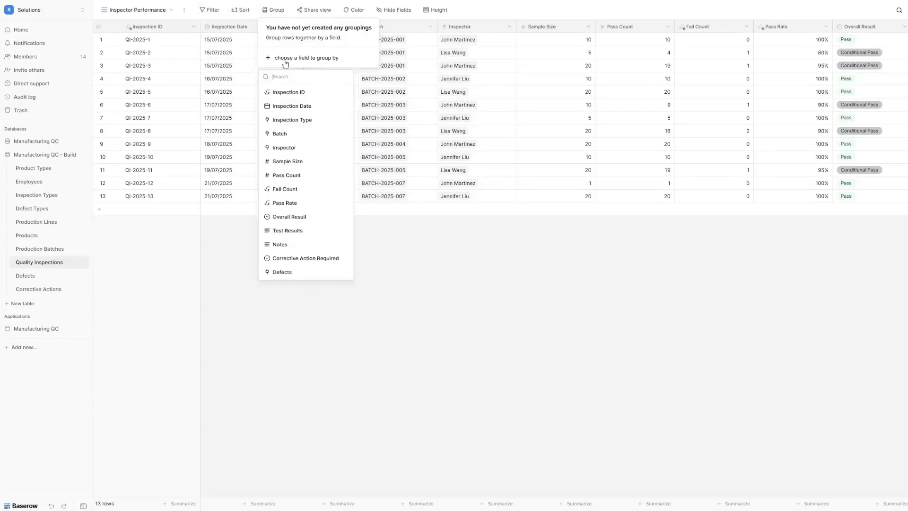
{"action": "left_click", "coordinate": [289, 147]}
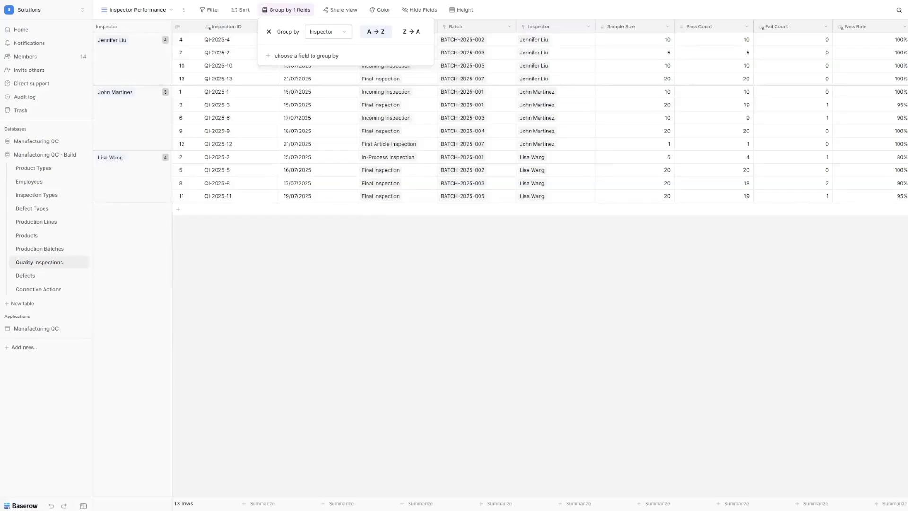
Step: Hide all fields except Pass Count and Pass Rate
{"action": "left_click", "coordinate": [418, 10]}
{"action": "left_click", "coordinate": [416, 190]}
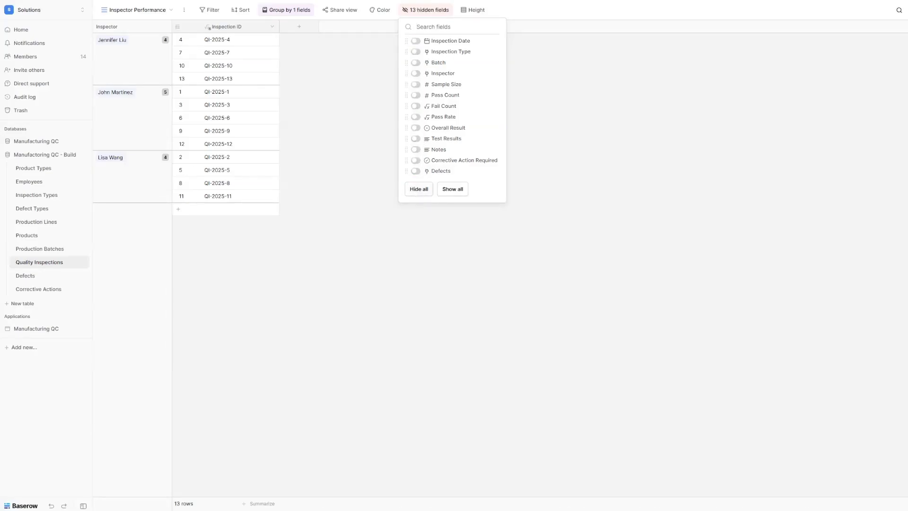
{"action": "left_click", "coordinate": [452, 97]}
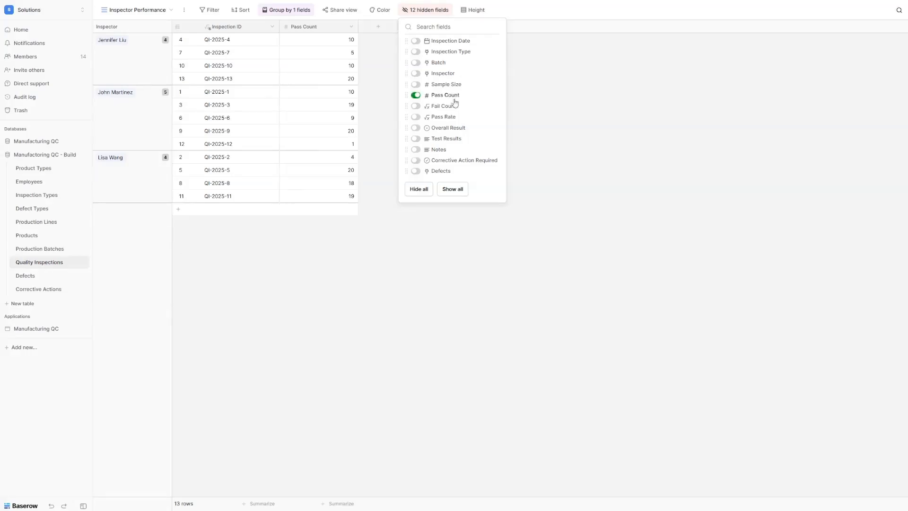
{"action": "left_click", "coordinate": [435, 118]}
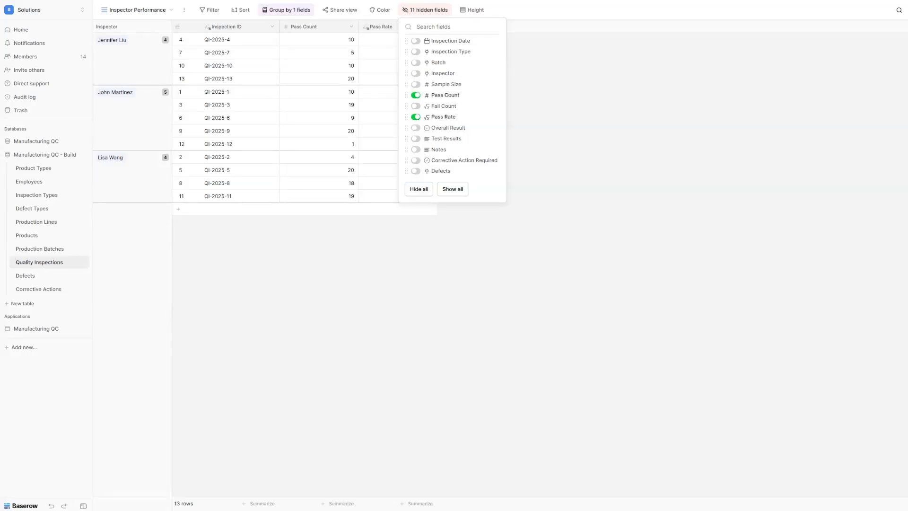
{"action": "left_click", "coordinate": [454, 263]}
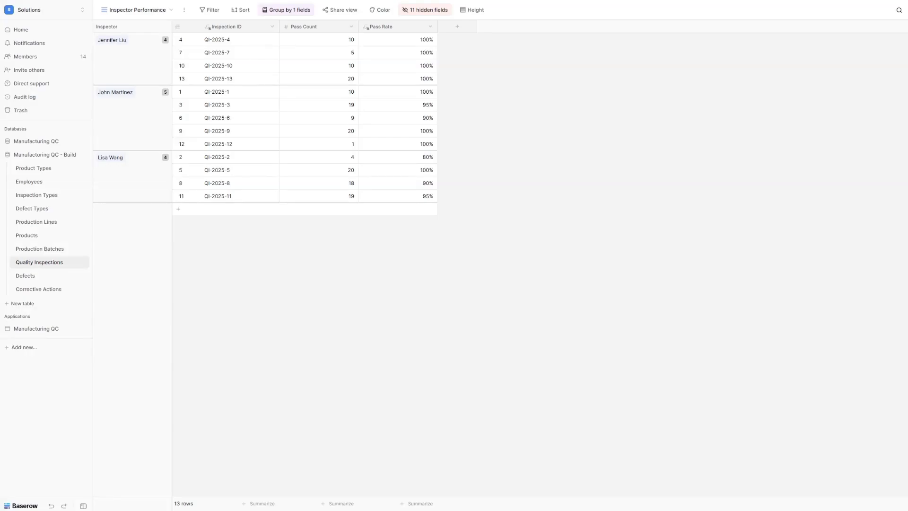
{"action": "left_click", "coordinate": [148, 10]}
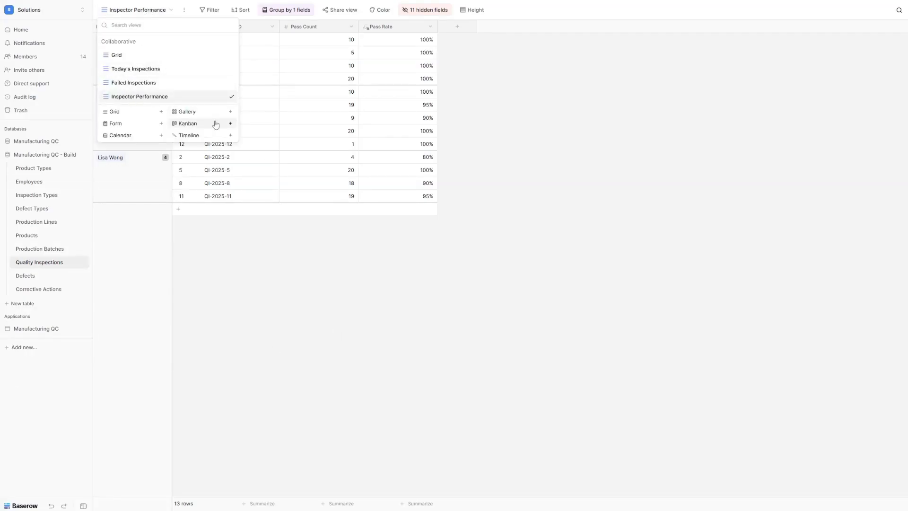
Step: Add an 'Inspection Calendar' calendar view based on the Inspection Date field
{"action": "left_click", "coordinate": [128, 138]}
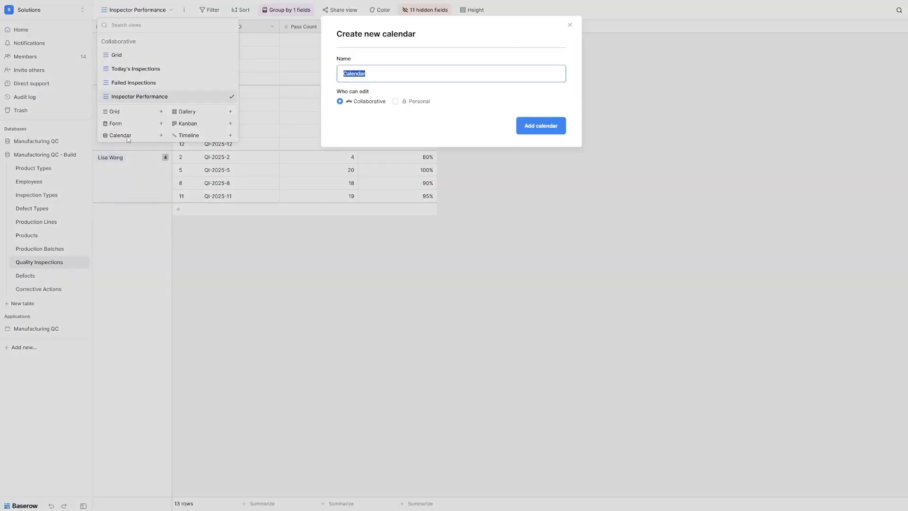
{"action": "type", "text": "Inspection Calendar"}
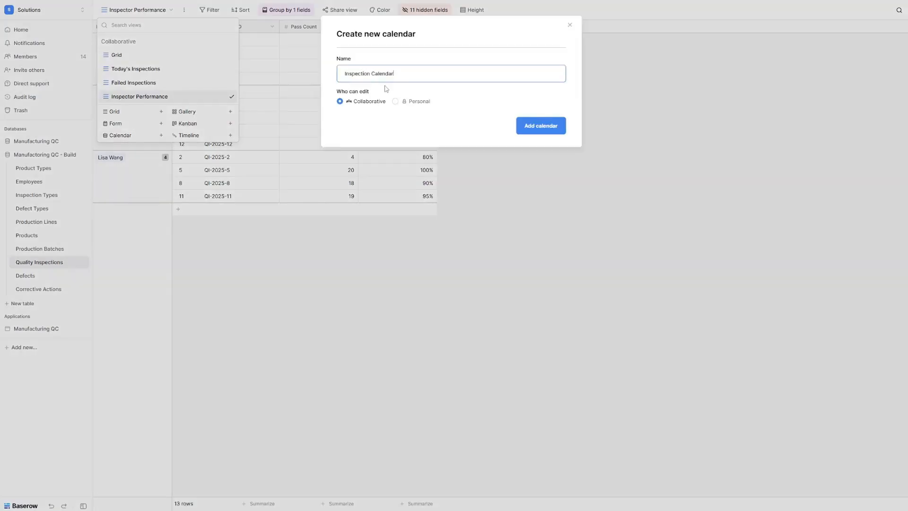
{"action": "left_click", "coordinate": [540, 133]}
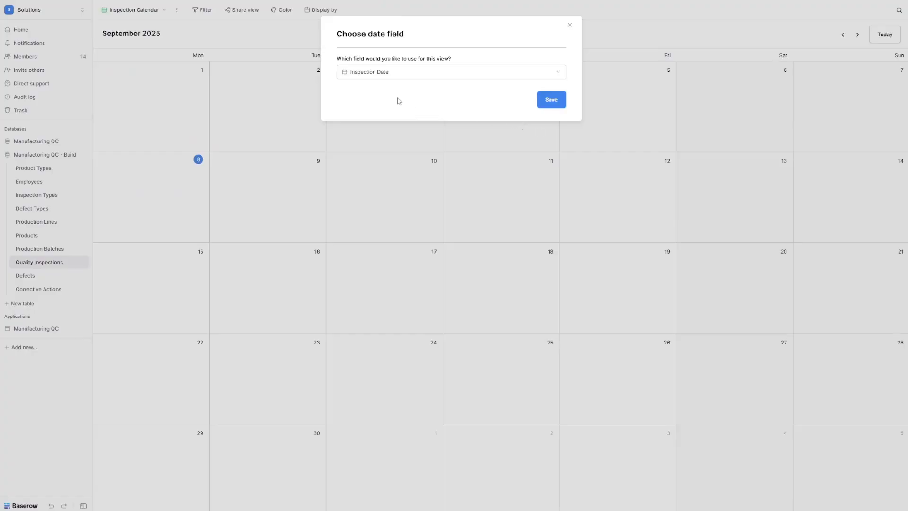
{"action": "left_click", "coordinate": [392, 75]}
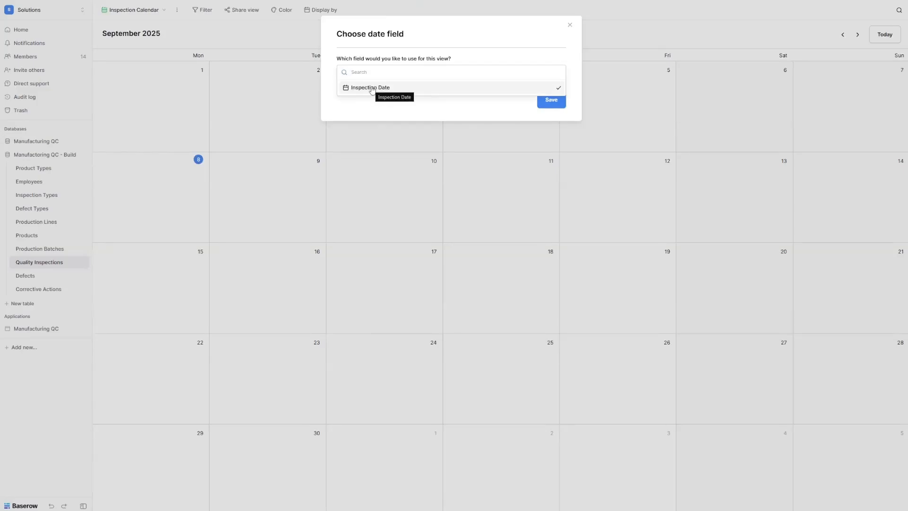
{"action": "left_click", "coordinate": [372, 88]}
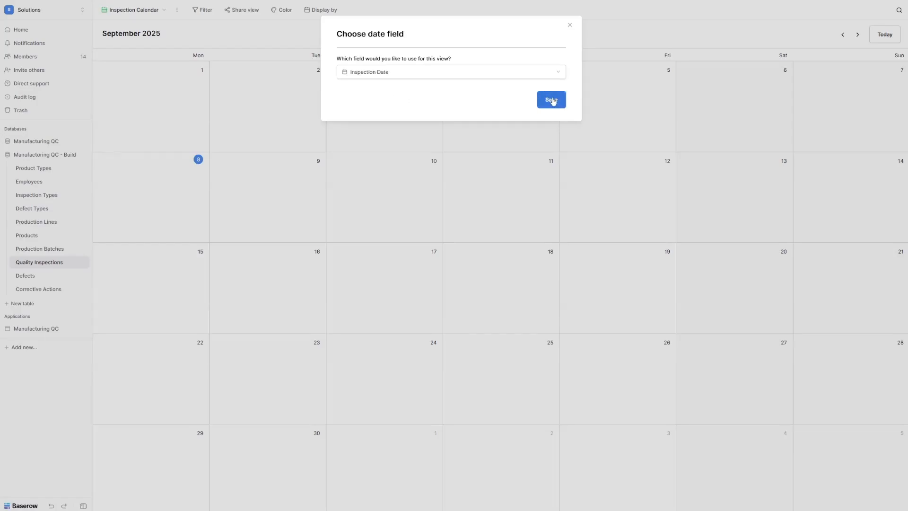
{"action": "left_click", "coordinate": [552, 100]}
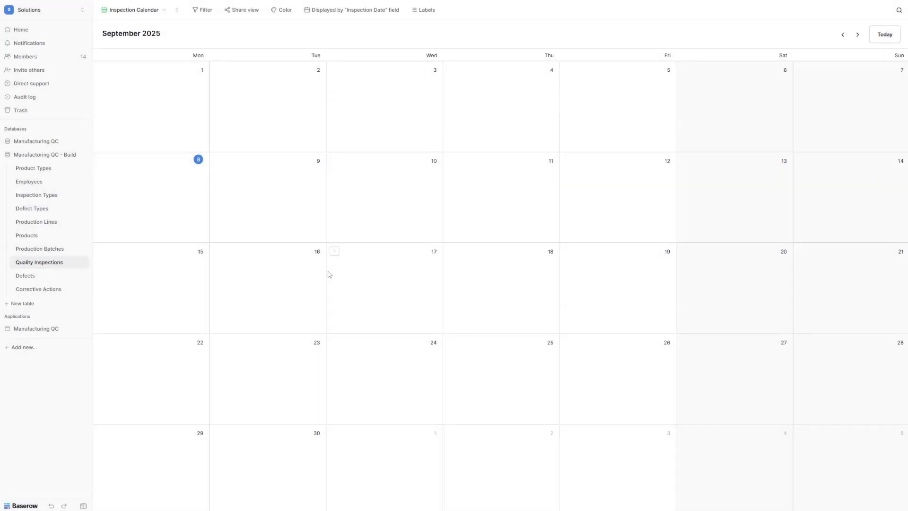
Step: Go back from September to July 2025 to show inspections QI-2025-1 to QI-2025-13
{"action": "left_click", "coordinate": [845, 35]}
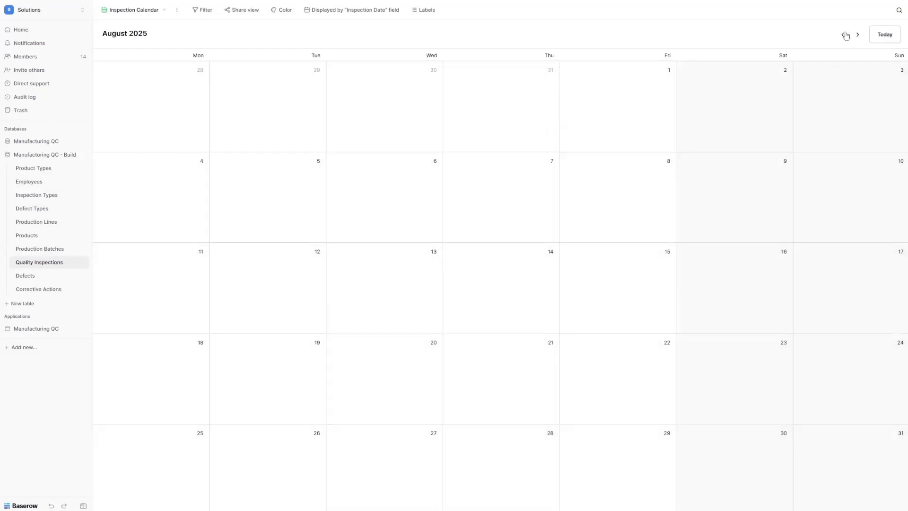
{"action": "left_click", "coordinate": [845, 34]}
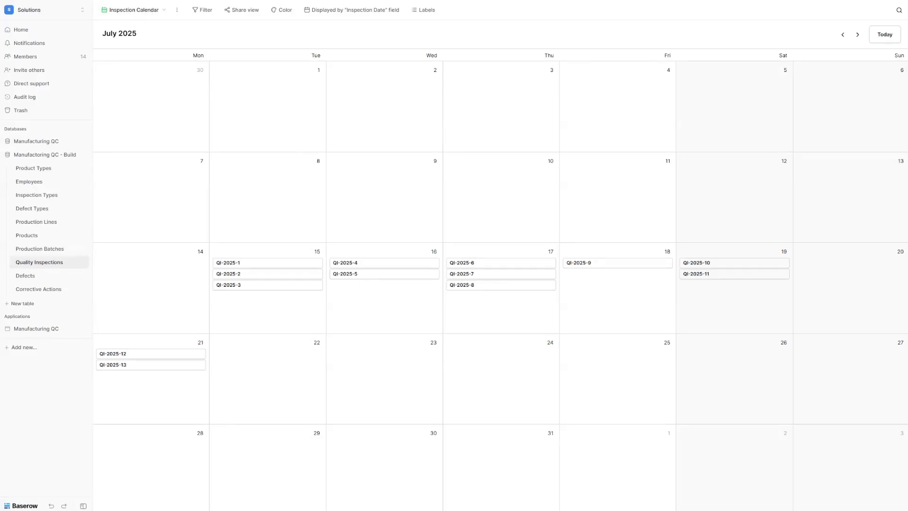
Step: In the Defects table, add a grid view named 'Open Defects Dashboard'
{"action": "left_click", "coordinate": [43, 276]}
{"action": "left_click", "coordinate": [122, 9]}
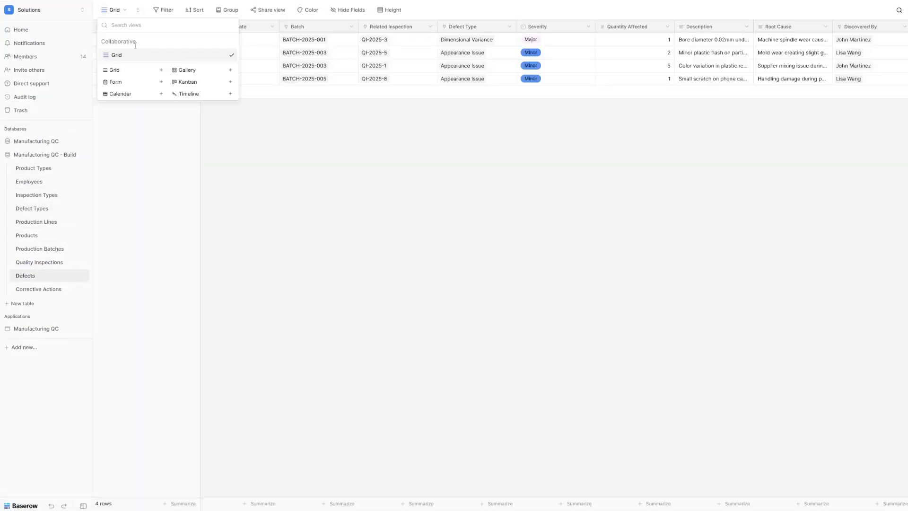
{"action": "left_click", "coordinate": [132, 75]}
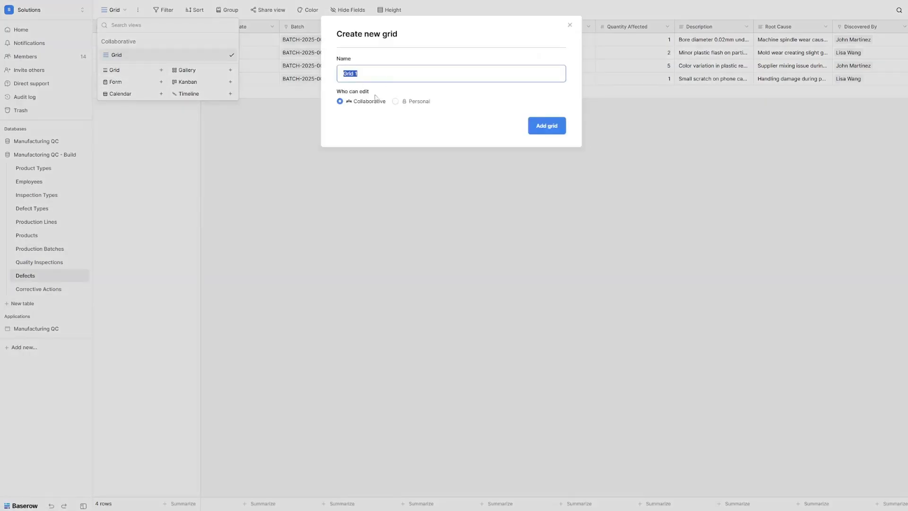
{"action": "type", "text": "Open Defects Dashboard"}
{"action": "left_click", "coordinate": [544, 126]}
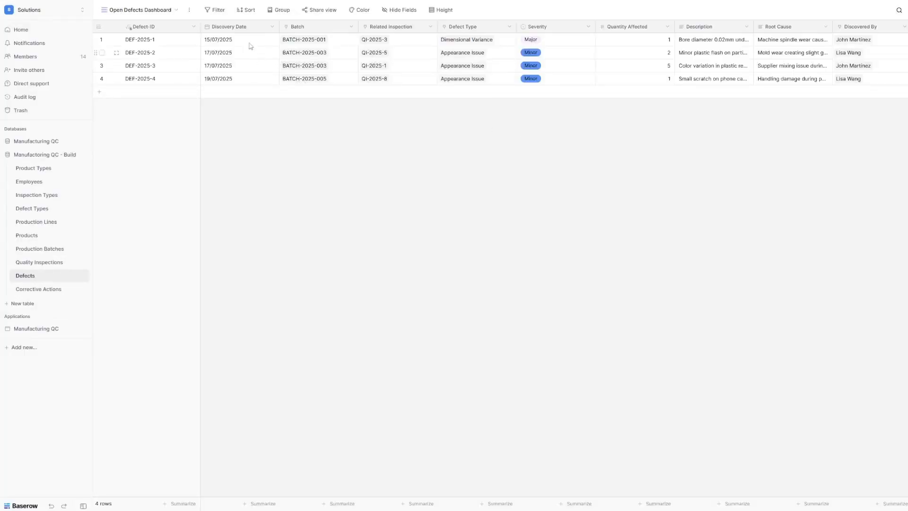
{"action": "left_click", "coordinate": [218, 12]}
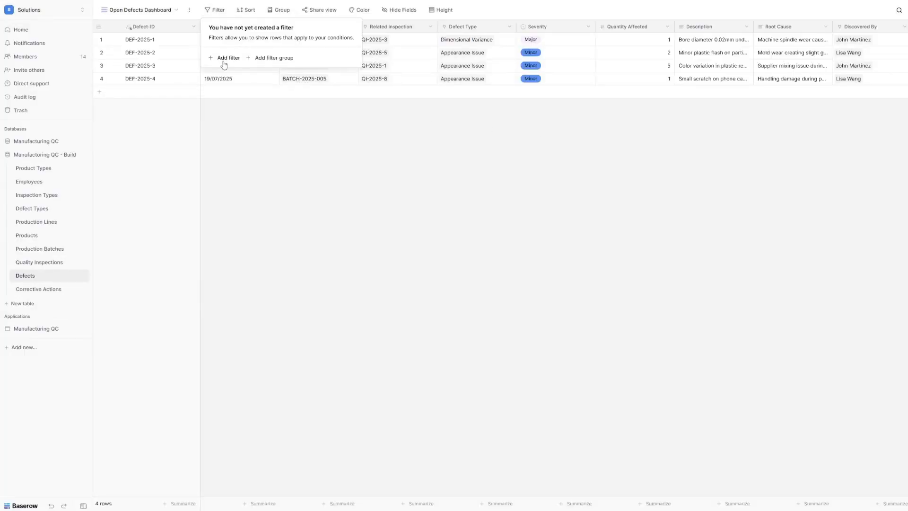
Step: Filter the view to defects whose Status is Closed
{"action": "left_click", "coordinate": [223, 57]}
{"action": "left_click", "coordinate": [266, 34]}
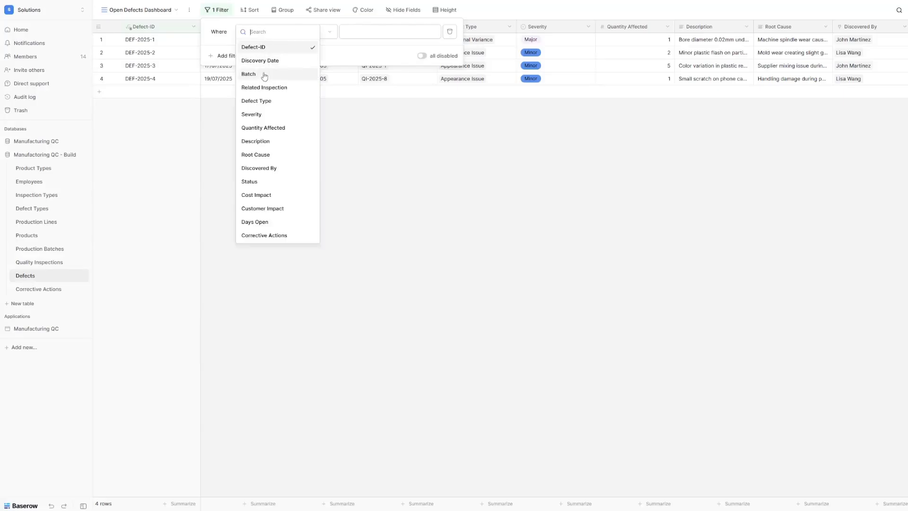
{"action": "left_click", "coordinate": [272, 186]}
{"action": "left_click", "coordinate": [312, 31]}
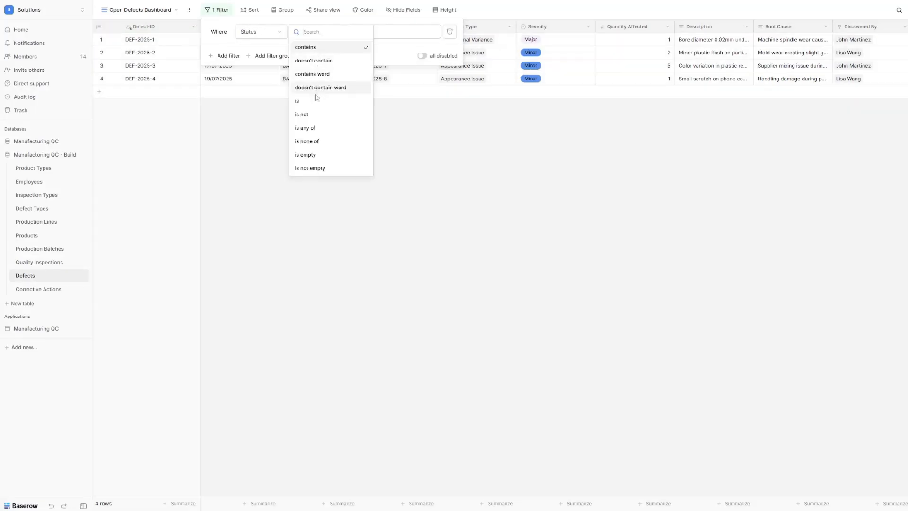
{"action": "left_click", "coordinate": [302, 97]}
{"action": "left_click", "coordinate": [369, 32]}
{"action": "left_click", "coordinate": [373, 96]}
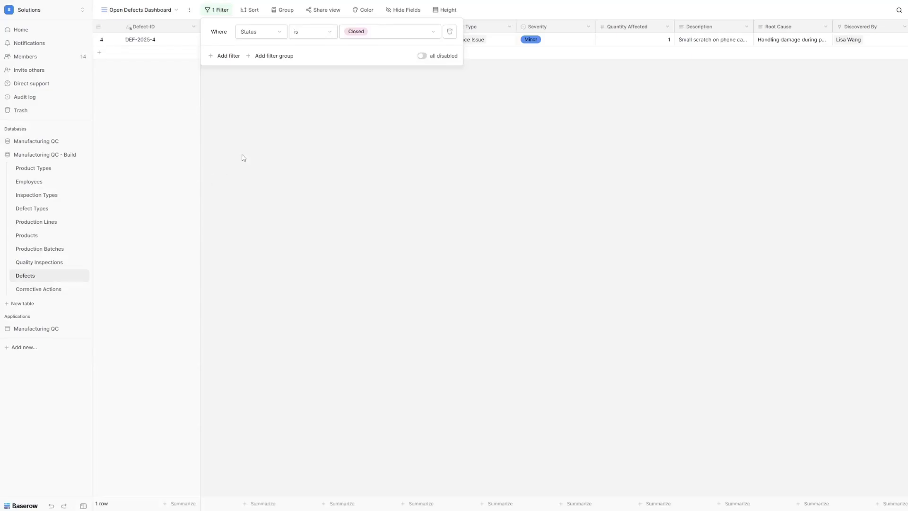
Step: Sort the view by Discovery Date ascending
{"action": "left_click", "coordinate": [250, 10]}
{"action": "left_click", "coordinate": [271, 57]}
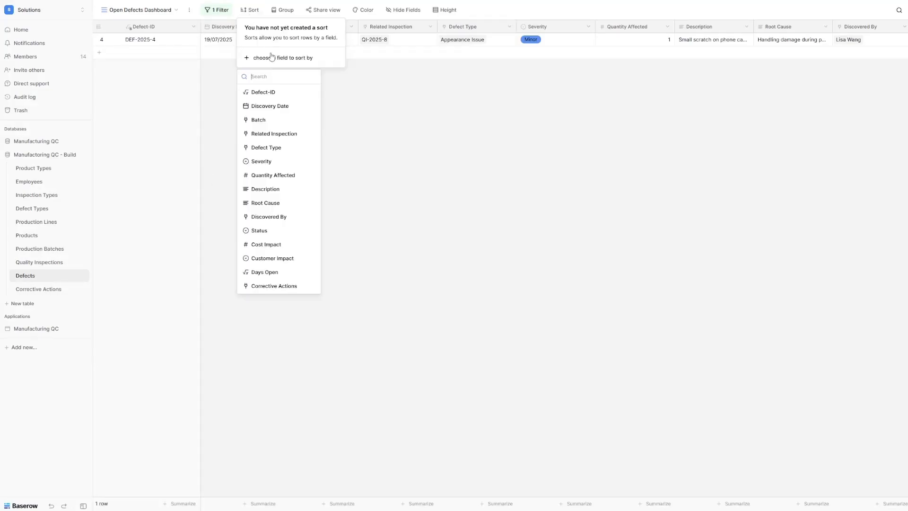
{"action": "left_click", "coordinate": [282, 106]}
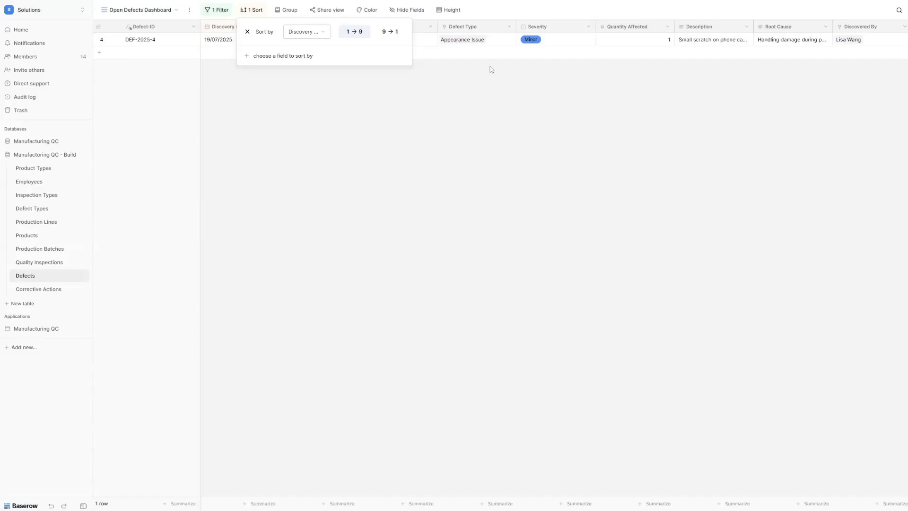
Step: Colour row backgrounds yellow when Severity is Major
{"action": "left_click", "coordinate": [368, 11]}
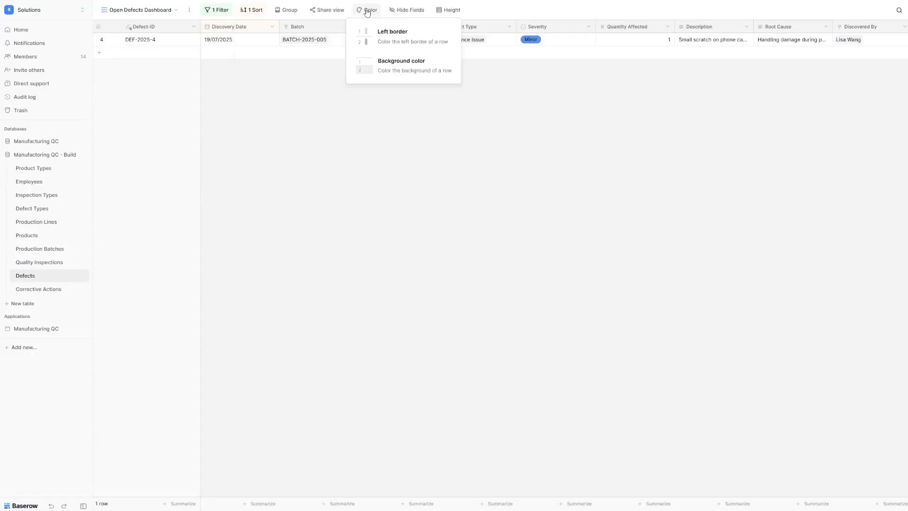
{"action": "left_click", "coordinate": [413, 66]}
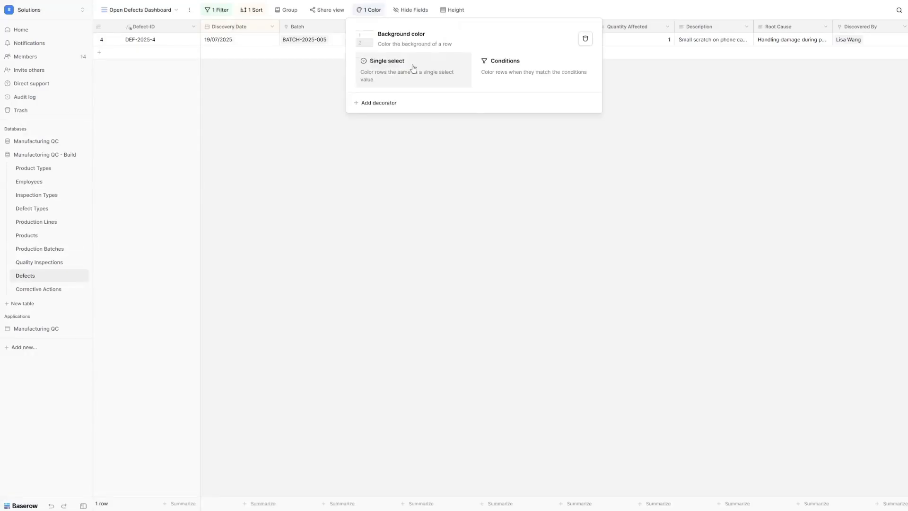
{"action": "left_click", "coordinate": [512, 76]}
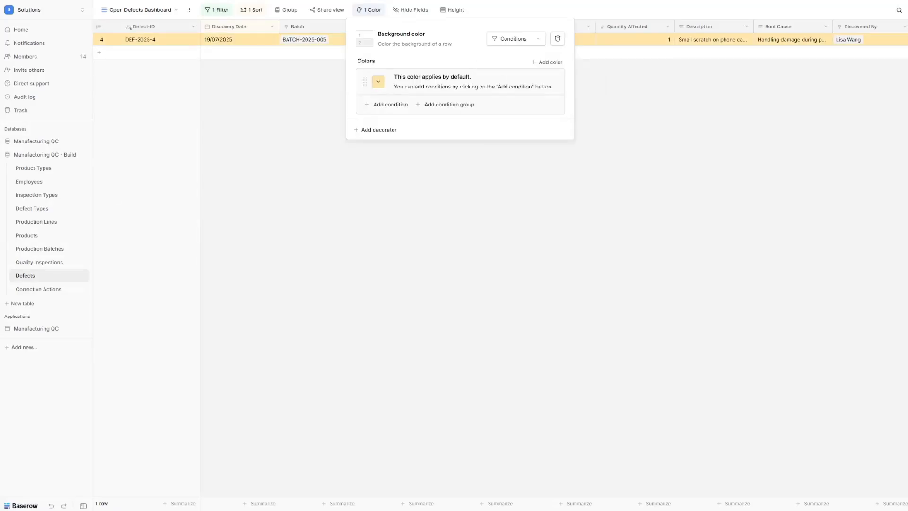
{"action": "left_click", "coordinate": [387, 104]}
{"action": "left_click", "coordinate": [411, 99]}
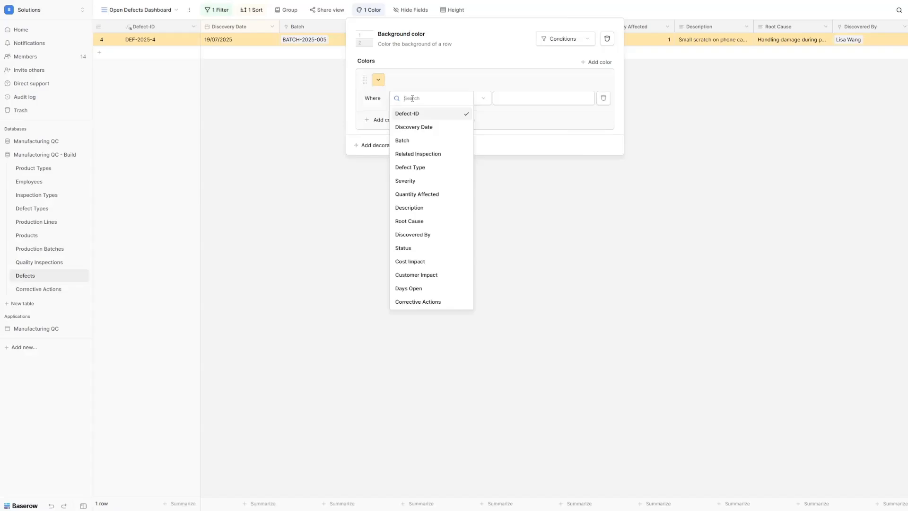
{"action": "left_click", "coordinate": [434, 183]}
{"action": "left_click", "coordinate": [475, 100]}
{"action": "left_click", "coordinate": [471, 167]}
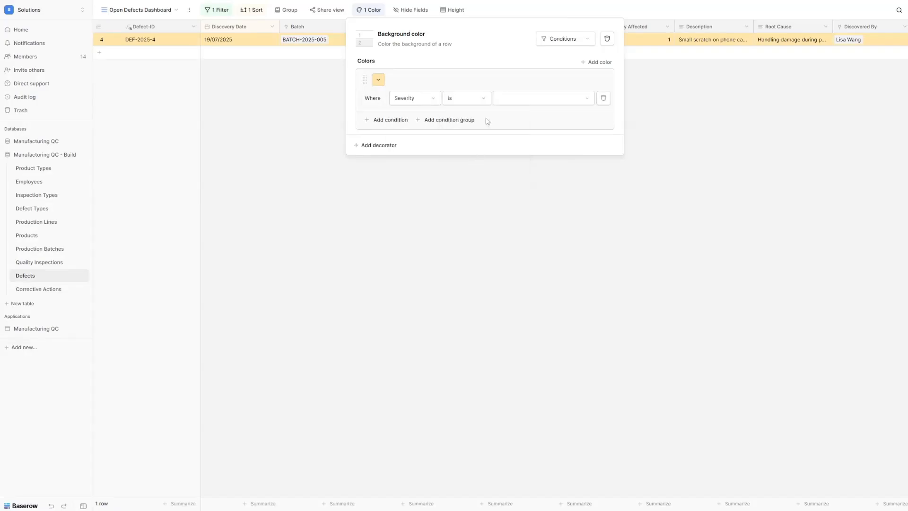
{"action": "left_click", "coordinate": [512, 100]}
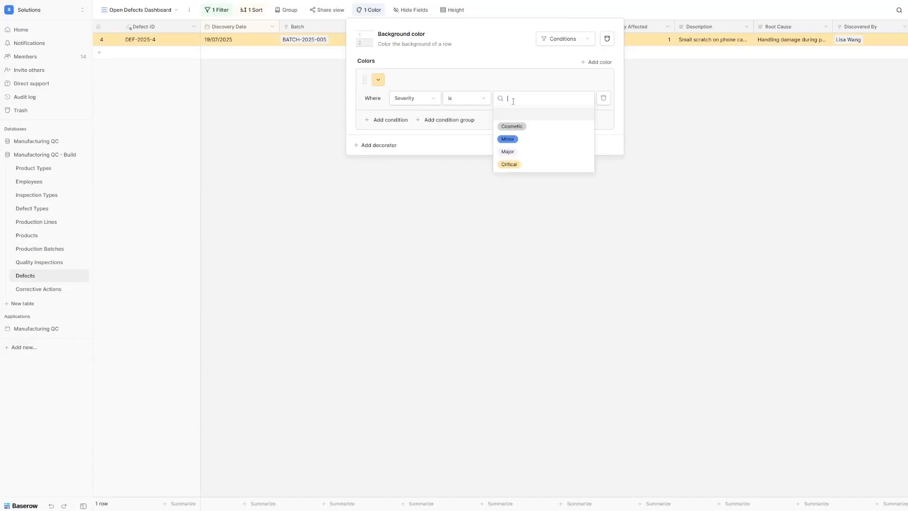
{"action": "left_click", "coordinate": [530, 156]}
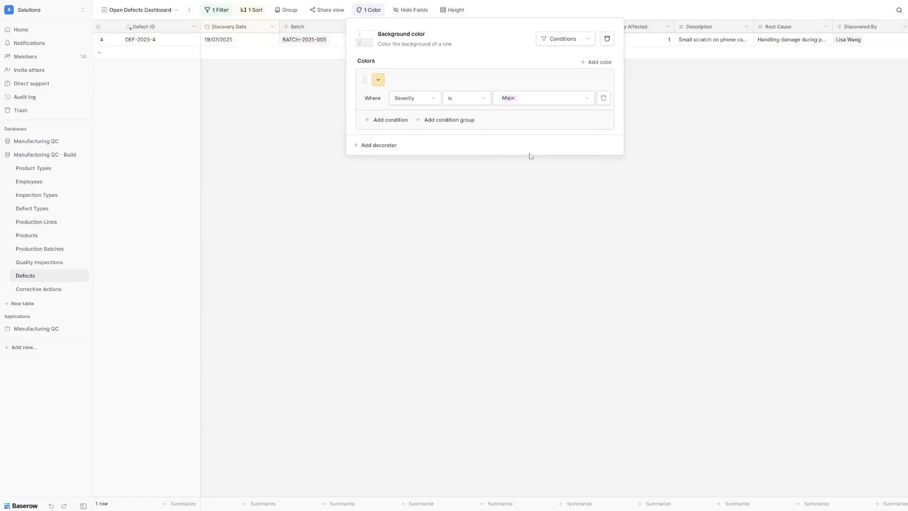
Step: Add a red row colour for Severity is Critical
{"action": "left_click", "coordinate": [591, 63]}
{"action": "left_click", "coordinate": [384, 149]}
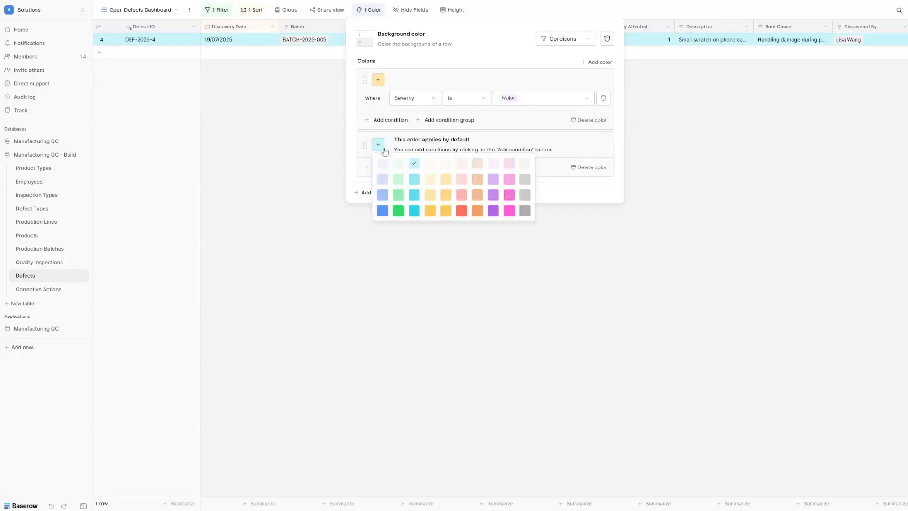
{"action": "left_click", "coordinate": [462, 195]}
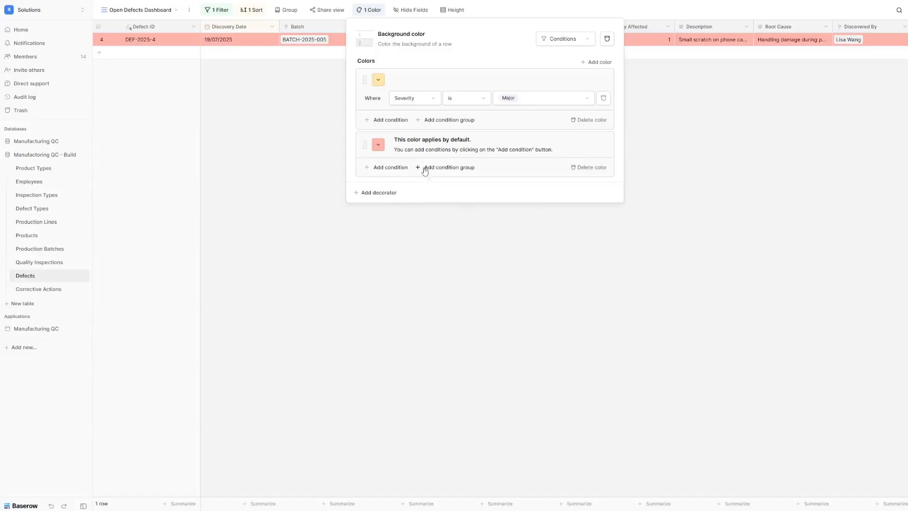
{"action": "left_click", "coordinate": [393, 168]}
{"action": "left_click", "coordinate": [414, 162]}
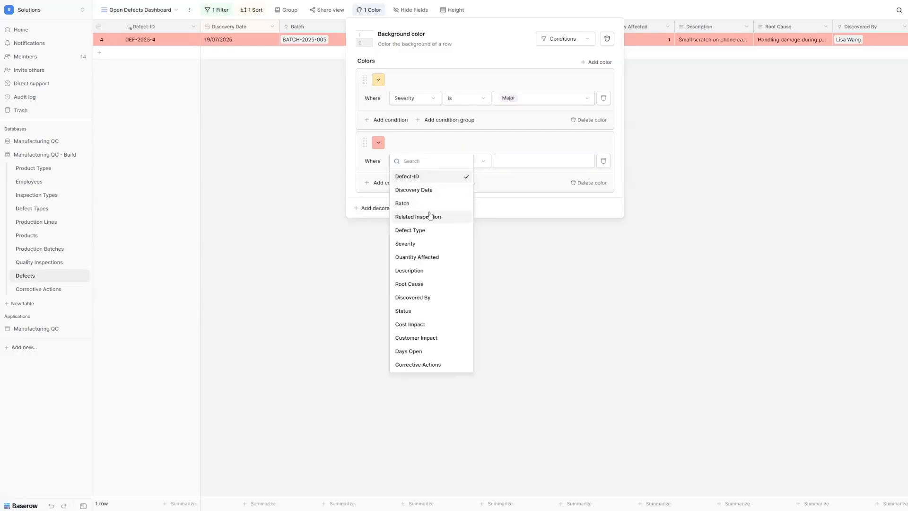
{"action": "left_click", "coordinate": [405, 244]}
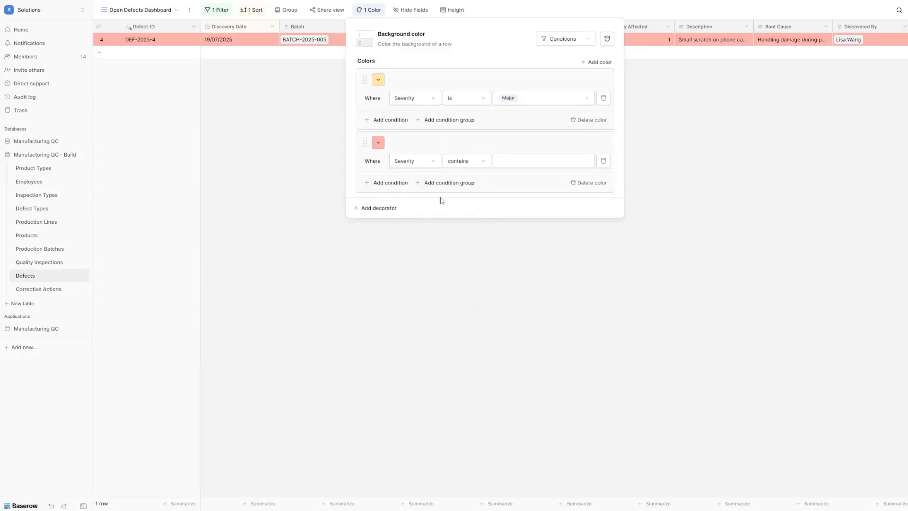
{"action": "left_click", "coordinate": [466, 160]}
{"action": "left_click", "coordinate": [481, 230]}
{"action": "left_click", "coordinate": [530, 162]}
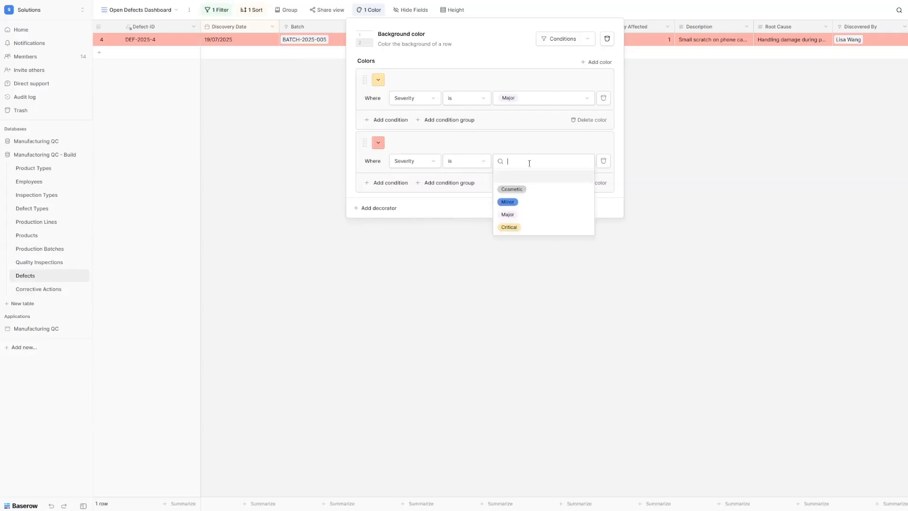
{"action": "left_click", "coordinate": [530, 226]}
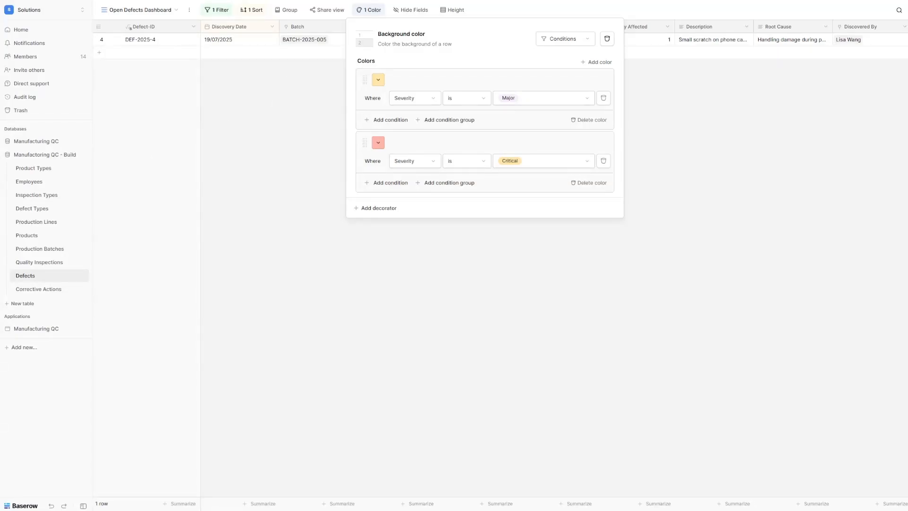
Step: Create a new grid view named 'Critical Defects Alert' in the Defects table
{"action": "left_click", "coordinate": [138, 10]}
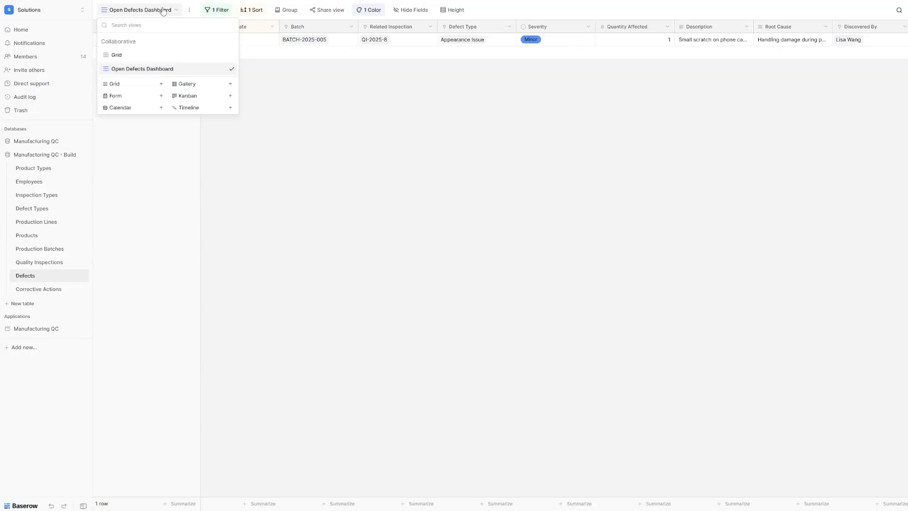
{"action": "left_click", "coordinate": [125, 85]}
{"action": "left_click", "coordinate": [402, 75]}
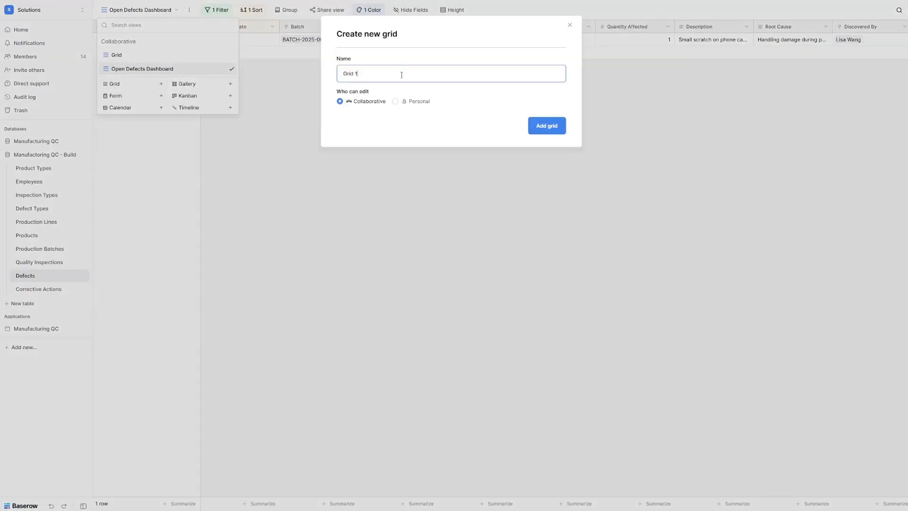
{"action": "key", "text": "ctrl+a"}
{"action": "type", "text": "Critical Defects Alert"}
{"action": "left_click", "coordinate": [537, 128]}
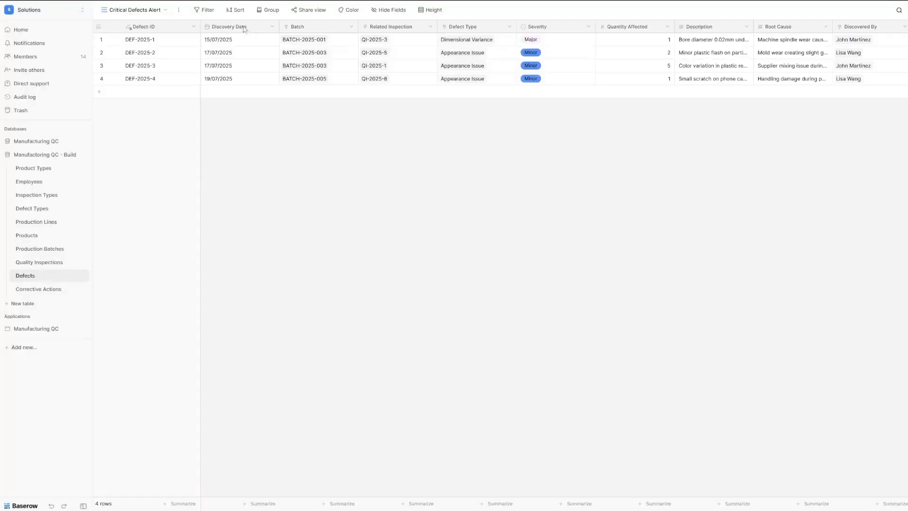
Step: Add a filter so the view shows only defects whose Status is not Closed
{"action": "left_click", "coordinate": [211, 11]}
{"action": "left_click", "coordinate": [206, 57]}
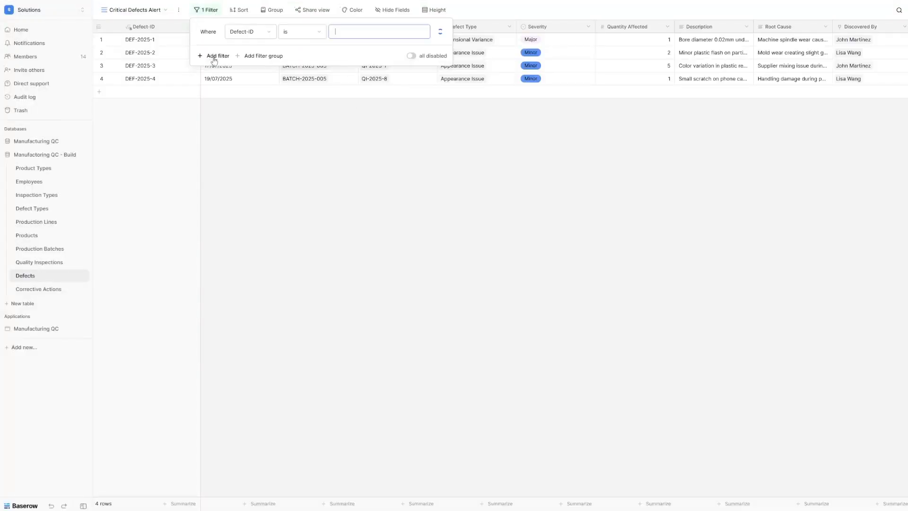
{"action": "left_click", "coordinate": [260, 32]}
{"action": "left_click", "coordinate": [263, 181]}
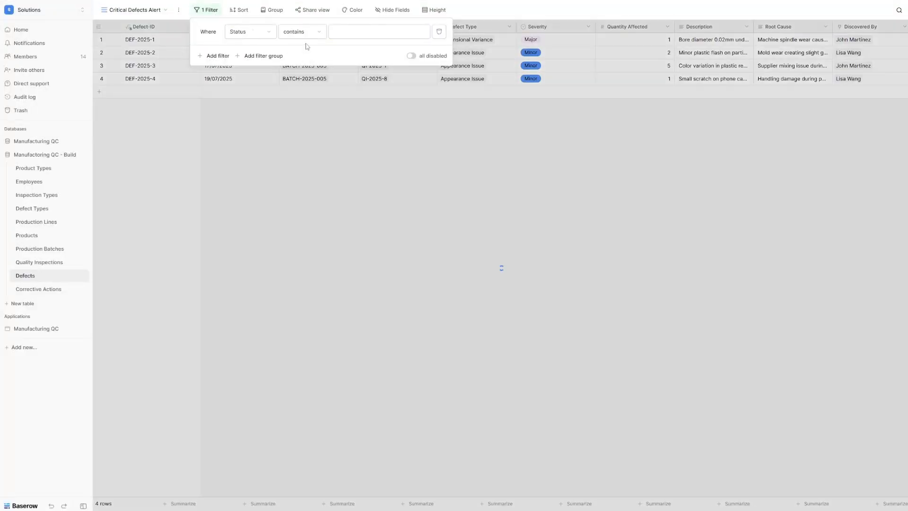
{"action": "left_click", "coordinate": [303, 32]}
{"action": "left_click", "coordinate": [301, 102]}
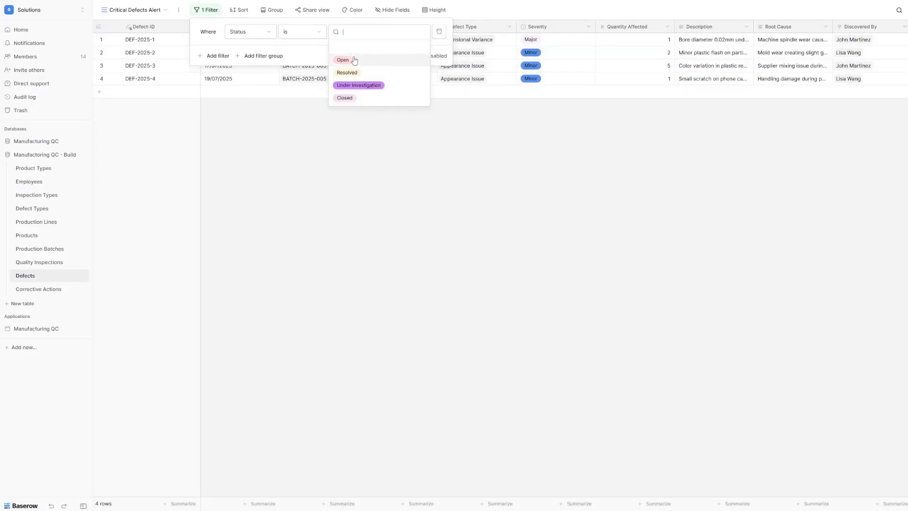
{"action": "left_click", "coordinate": [342, 58]}
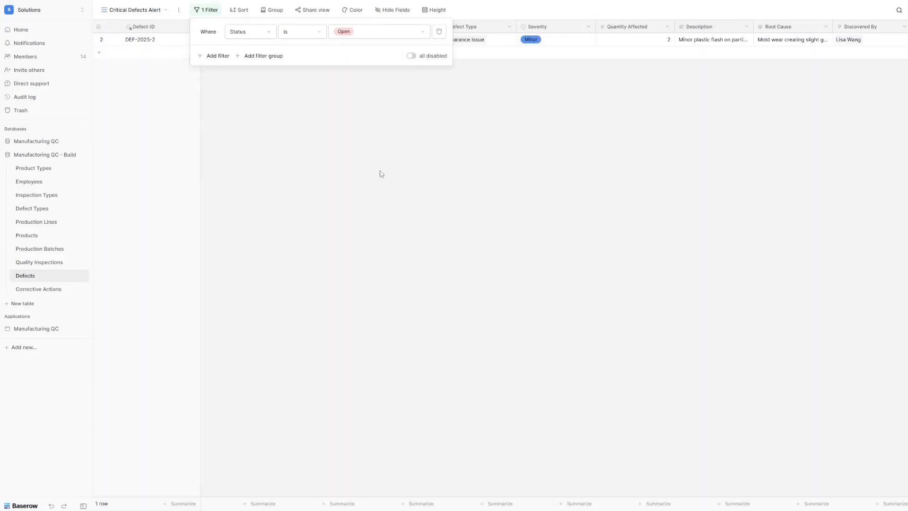
{"action": "left_click", "coordinate": [311, 37]}
{"action": "left_click", "coordinate": [311, 115]}
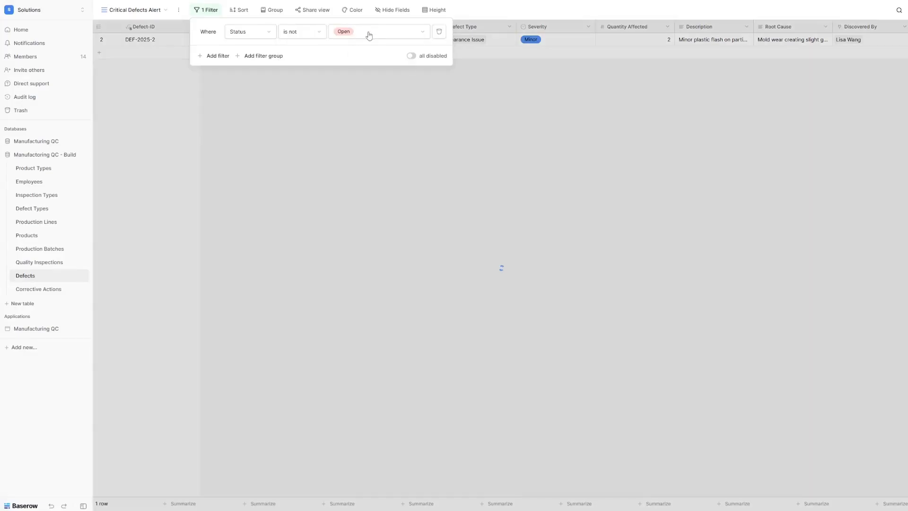
{"action": "left_click", "coordinate": [369, 33]}
{"action": "left_click", "coordinate": [377, 100]}
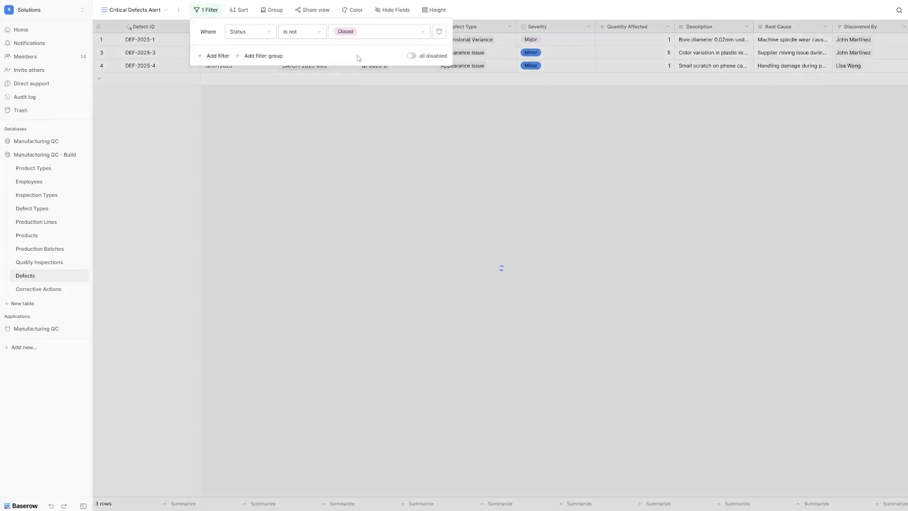
{"action": "left_click", "coordinate": [359, 36]}
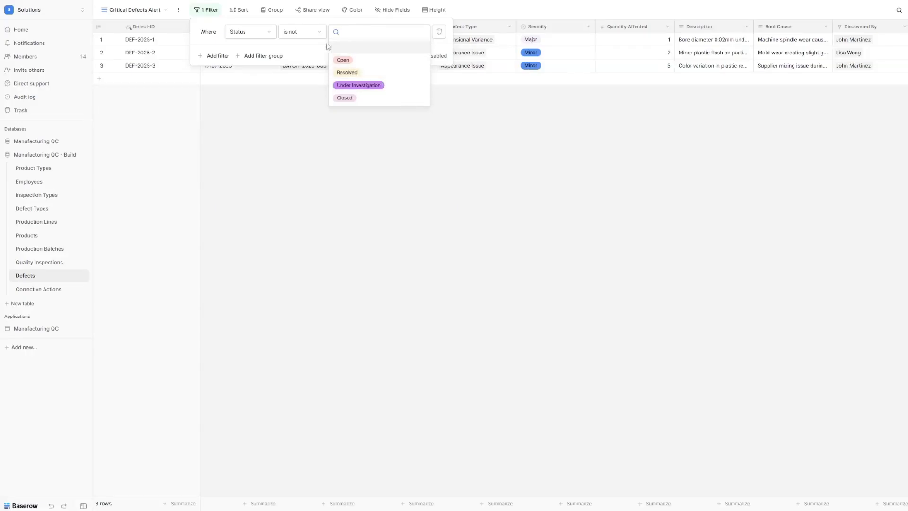
{"action": "left_click", "coordinate": [295, 43]}
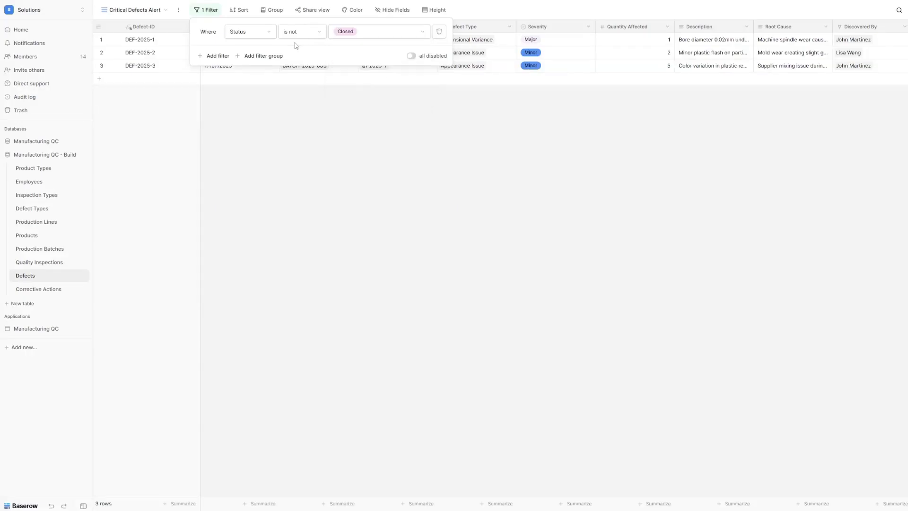
Step: Add a second filter condition: Severity is Critical
{"action": "left_click", "coordinate": [223, 56]}
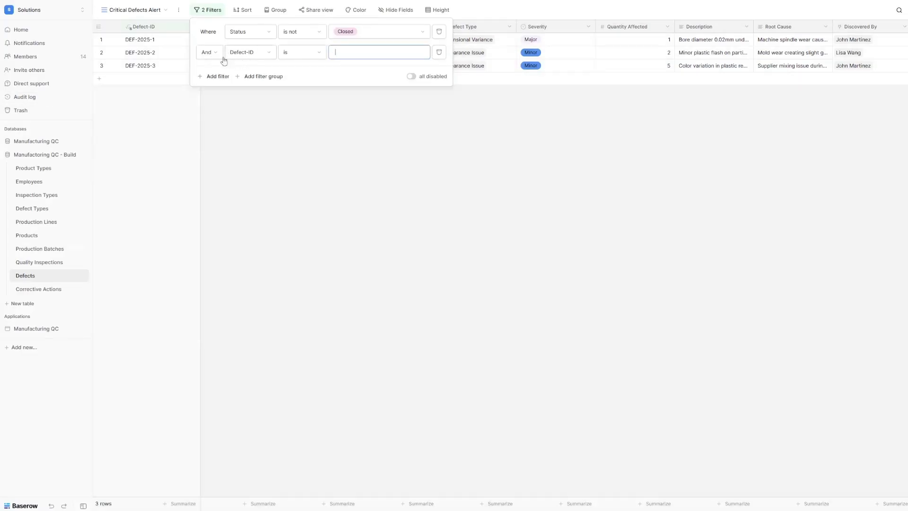
{"action": "left_click", "coordinate": [248, 54]}
{"action": "left_click", "coordinate": [253, 135]}
{"action": "left_click", "coordinate": [310, 60]}
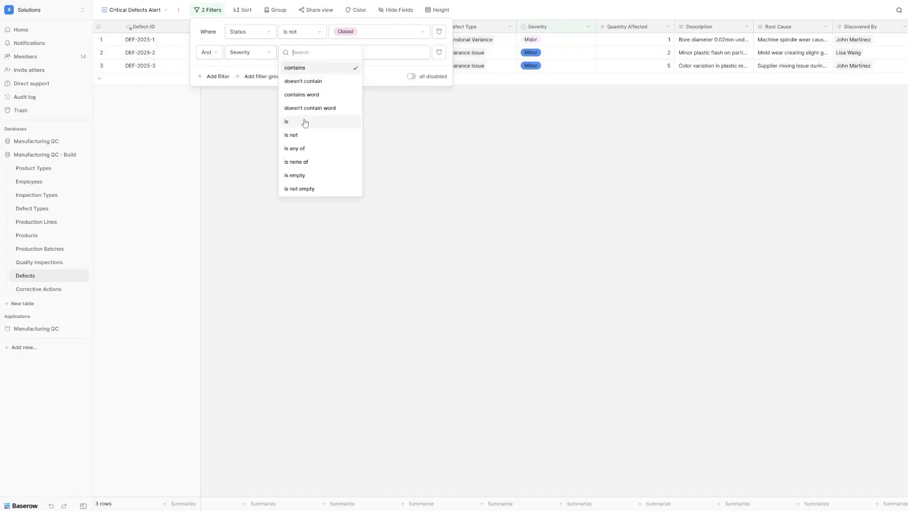
{"action": "left_click", "coordinate": [305, 122]}
{"action": "left_click", "coordinate": [346, 53]}
{"action": "left_click", "coordinate": [362, 124]}
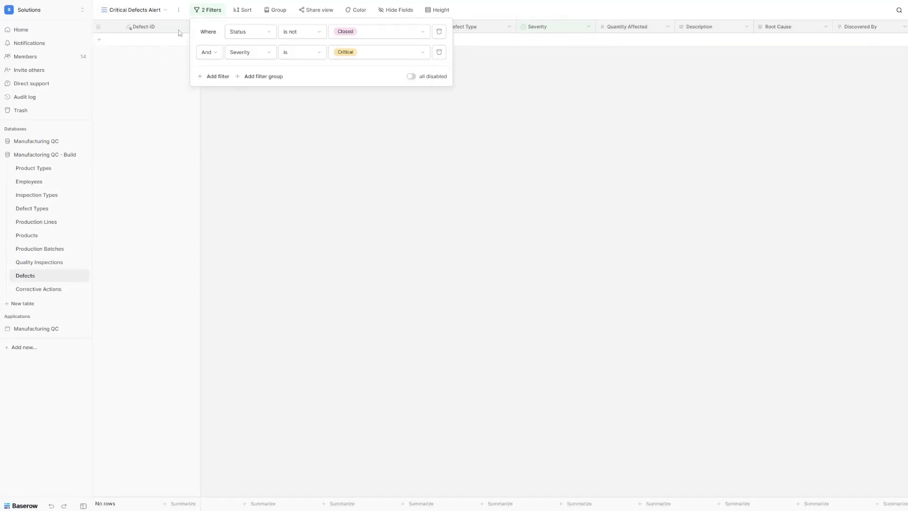
{"action": "left_click", "coordinate": [385, 128]}
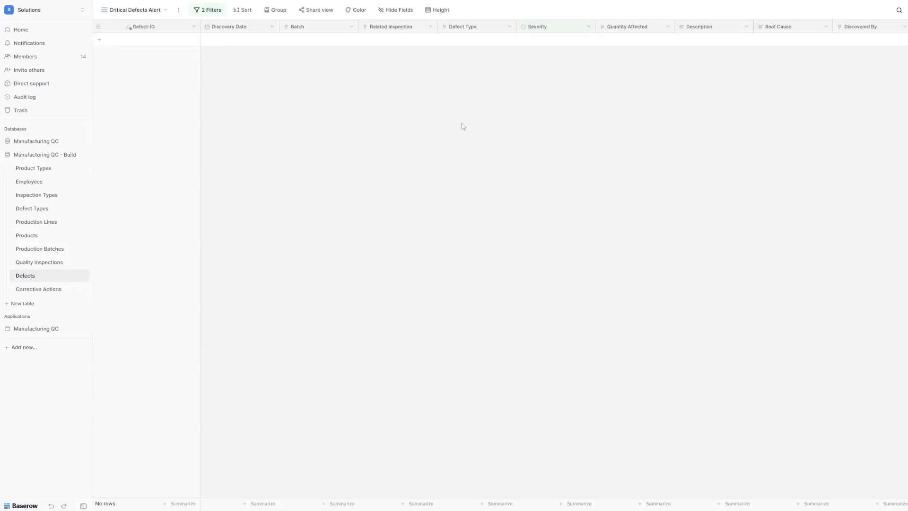
Step: Create a new grid view named 'Defect Aging Report'
{"action": "left_click", "coordinate": [141, 13]}
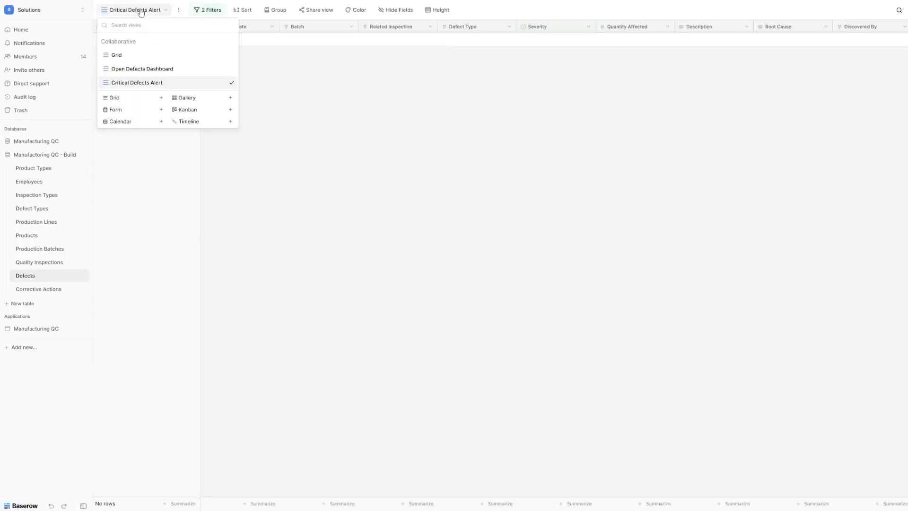
{"action": "left_click", "coordinate": [115, 99]}
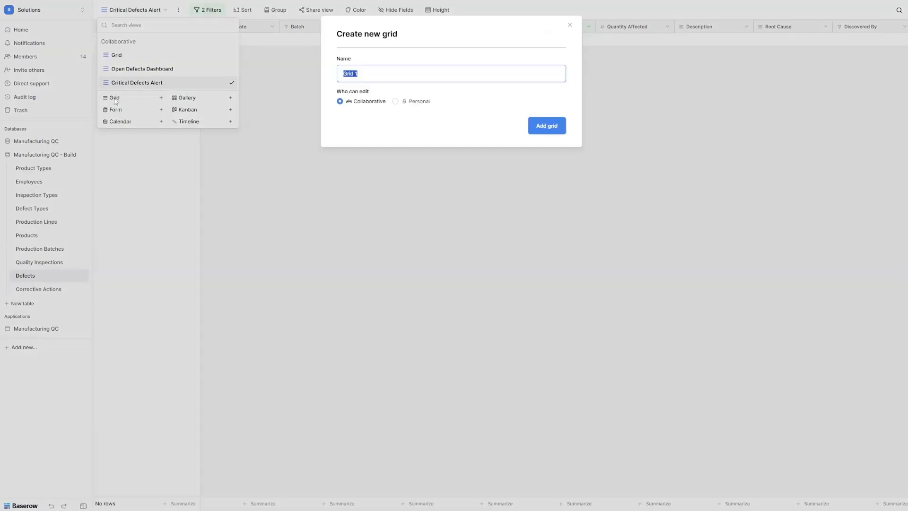
{"action": "type", "text": "Defect Aging Report"}
{"action": "left_click", "coordinate": [541, 126]}
Step: Filter the view to defects whose Status is Open
{"action": "left_click", "coordinate": [203, 10]}
{"action": "left_click", "coordinate": [211, 57]}
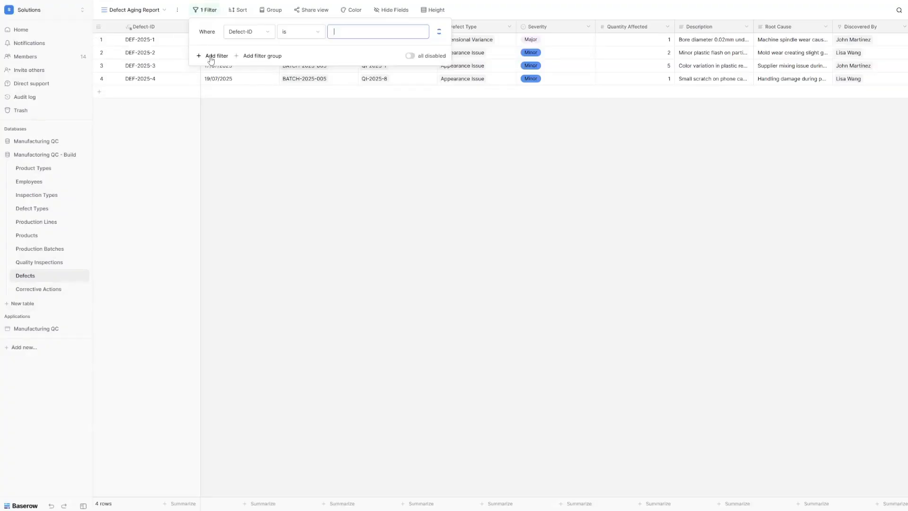
{"action": "left_click", "coordinate": [245, 31]}
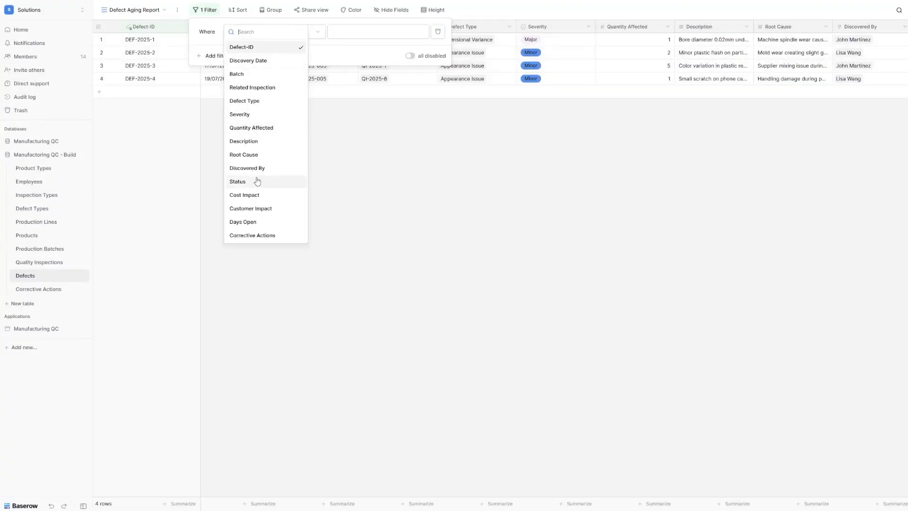
{"action": "left_click", "coordinate": [258, 181]}
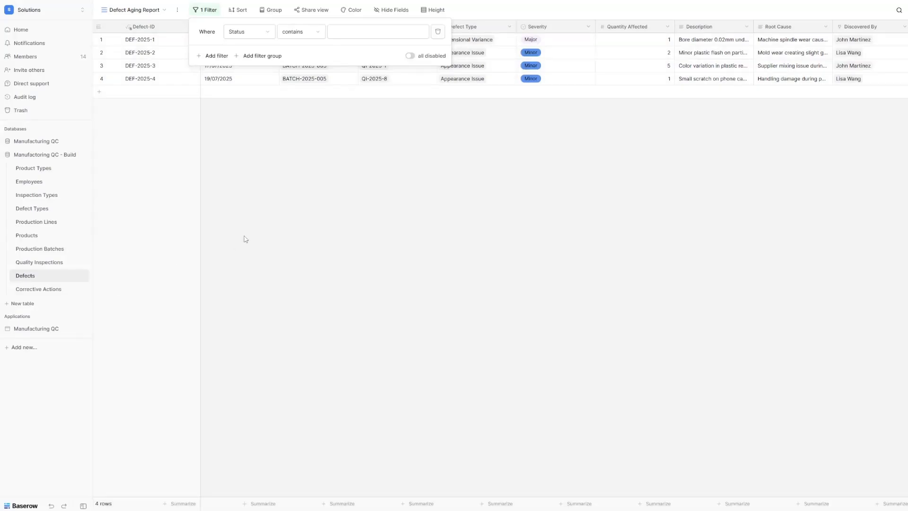
{"action": "left_click", "coordinate": [303, 32]}
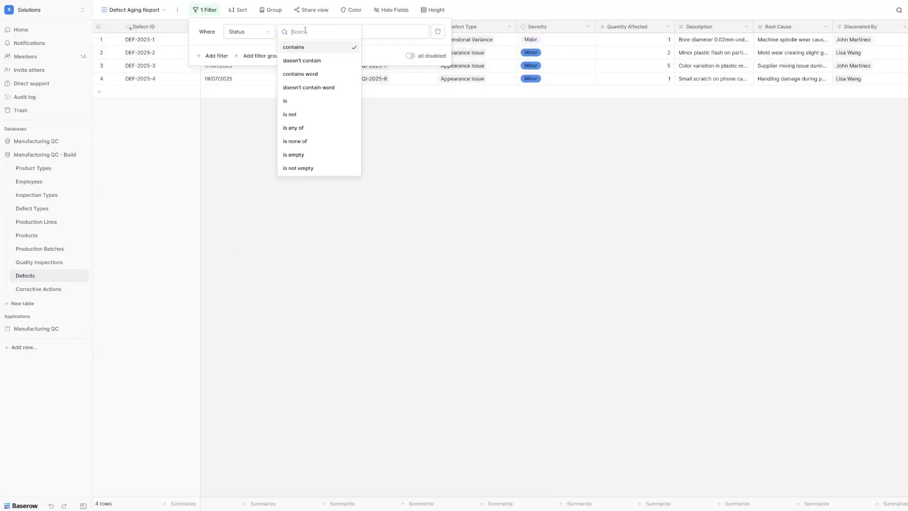
{"action": "left_click", "coordinate": [313, 100]}
{"action": "left_click", "coordinate": [363, 30]}
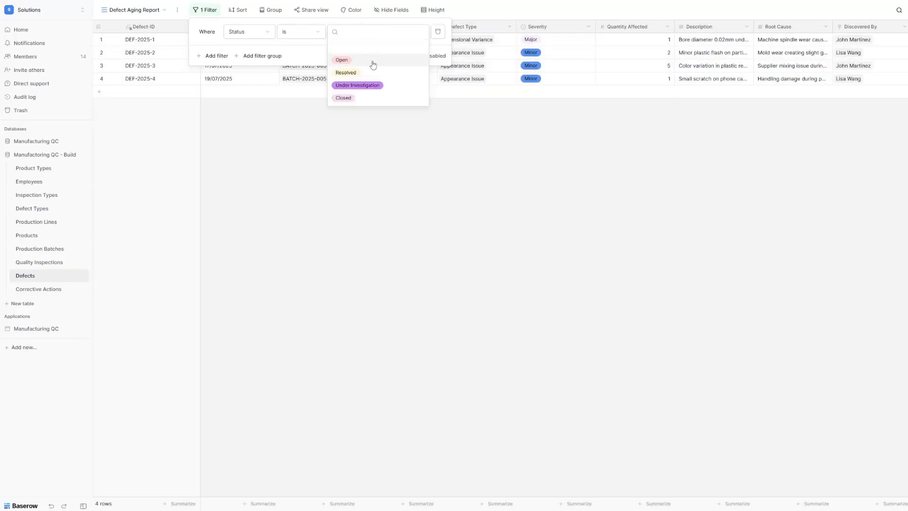
{"action": "left_click", "coordinate": [373, 62]}
Step: Add an OR condition so defects with Status Under Investigation also appear
{"action": "left_click", "coordinate": [218, 57]}
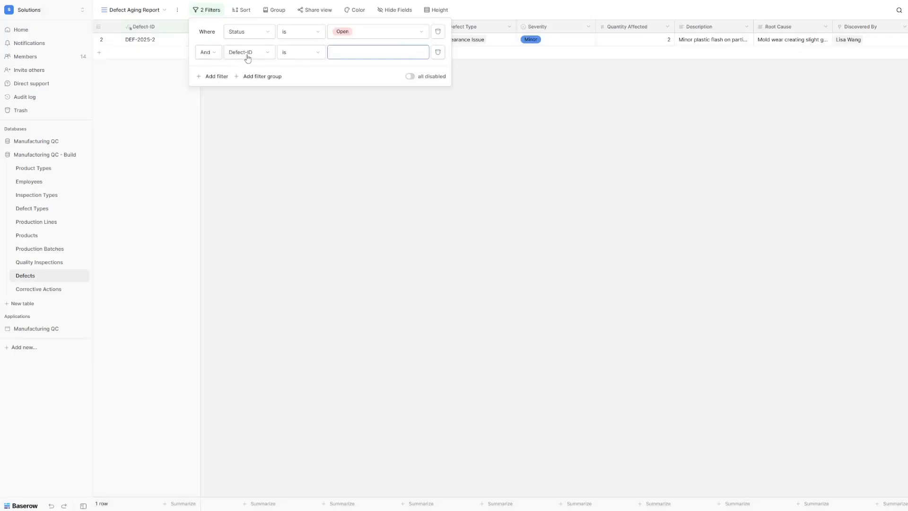
{"action": "left_click", "coordinate": [208, 52]}
{"action": "left_click", "coordinate": [206, 74]}
{"action": "left_click", "coordinate": [249, 53]}
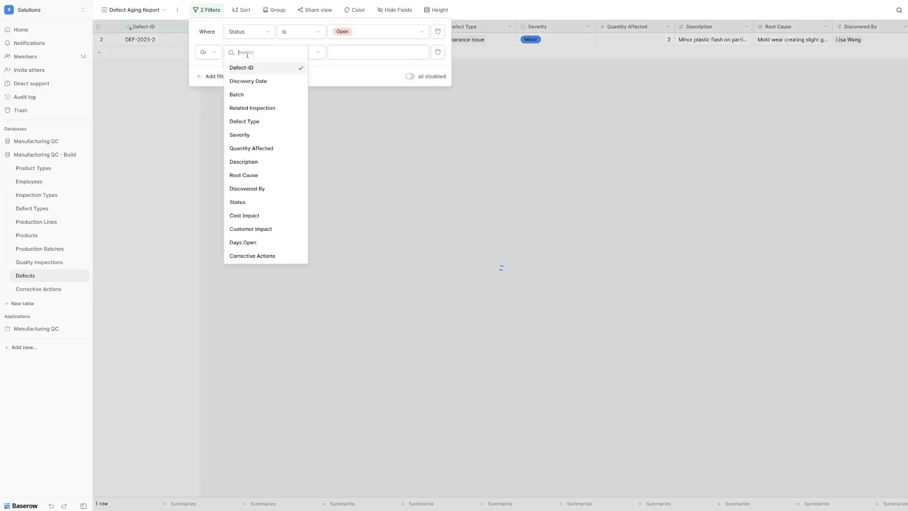
{"action": "left_click", "coordinate": [251, 202]}
{"action": "left_click", "coordinate": [310, 53]}
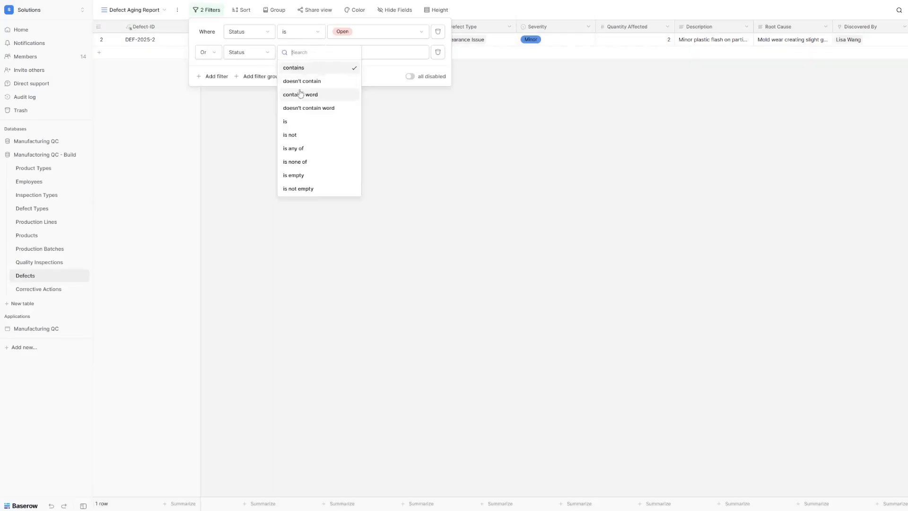
{"action": "left_click", "coordinate": [308, 122]}
{"action": "left_click", "coordinate": [378, 52]}
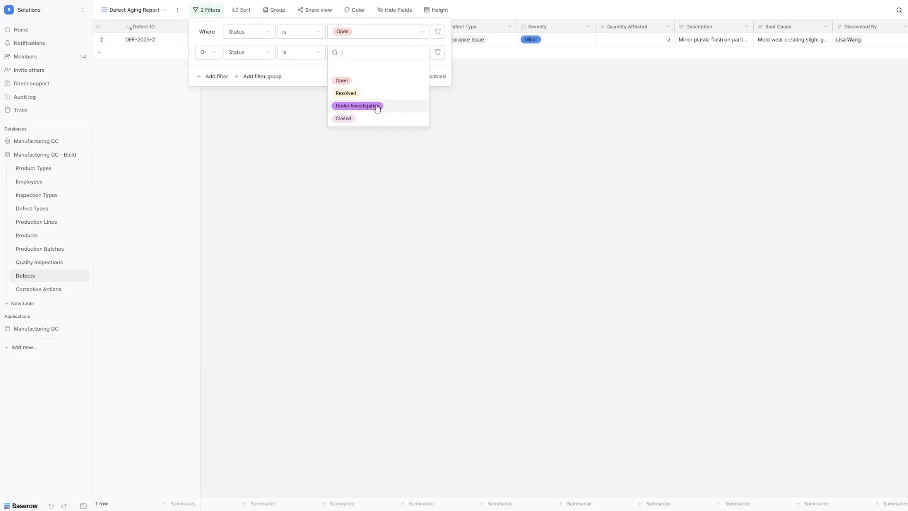
{"action": "left_click", "coordinate": [377, 109]}
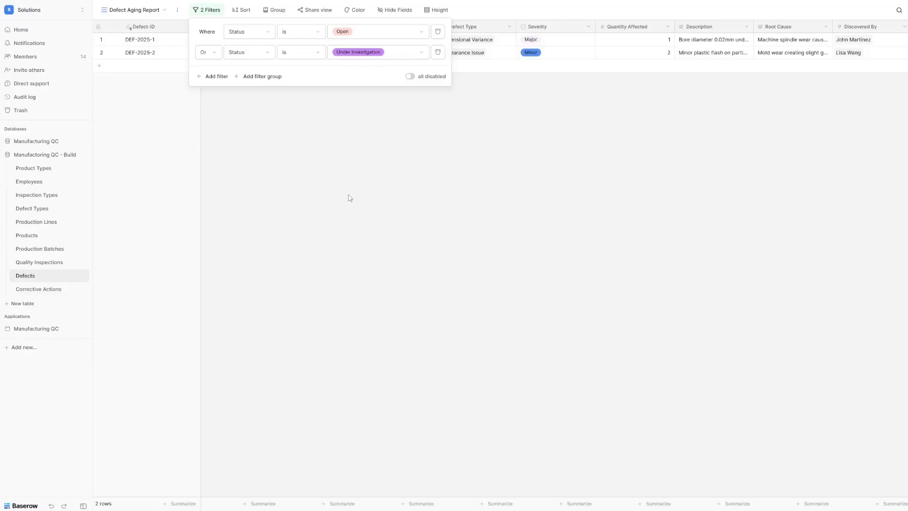
{"action": "left_click", "coordinate": [396, 136]}
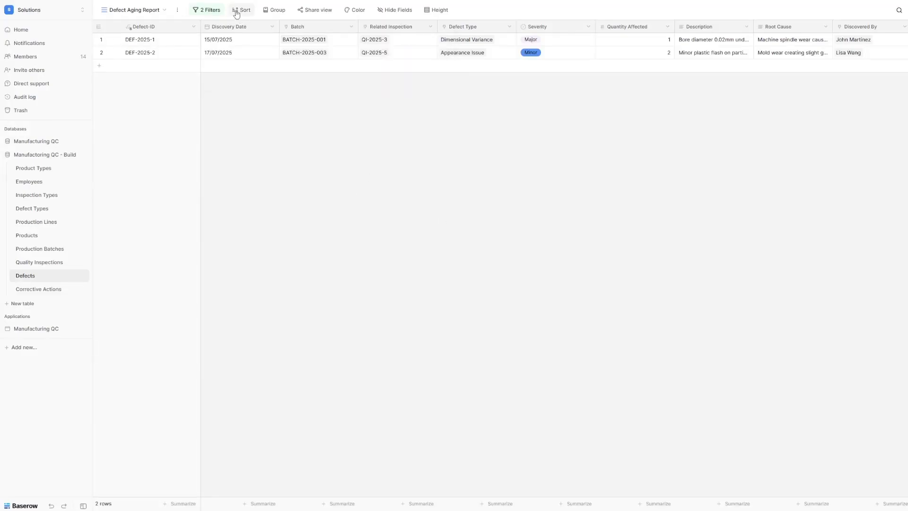
Step: Sort the view by Days Open in descending order (9→1)
{"action": "left_click", "coordinate": [237, 11]}
{"action": "left_click", "coordinate": [277, 58]}
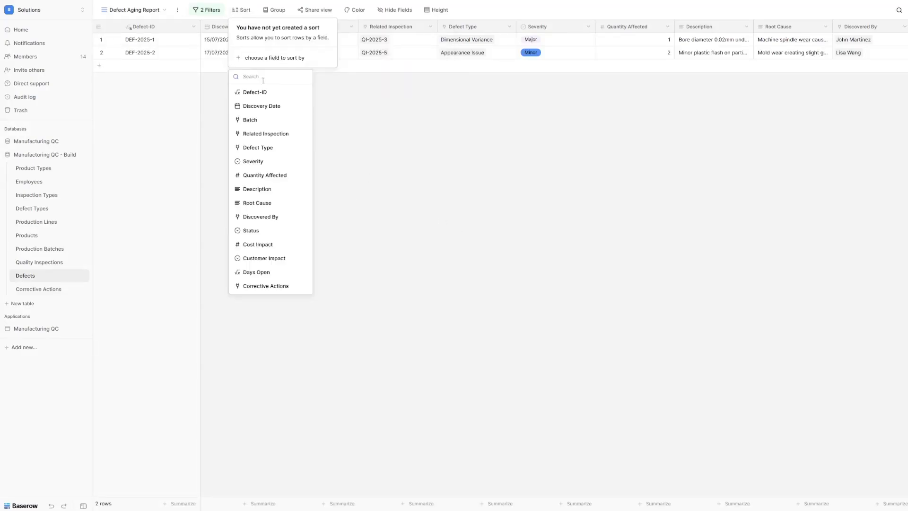
{"action": "left_click", "coordinate": [272, 272]}
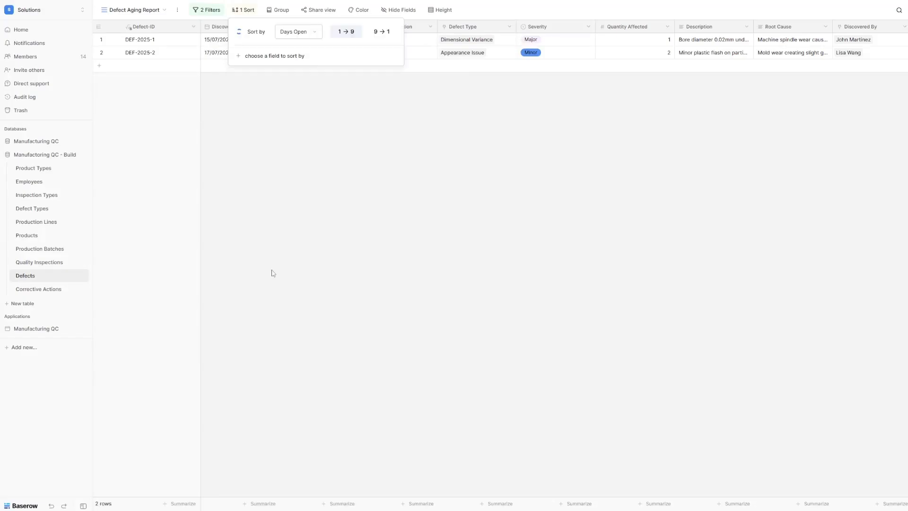
{"action": "left_click", "coordinate": [387, 37]}
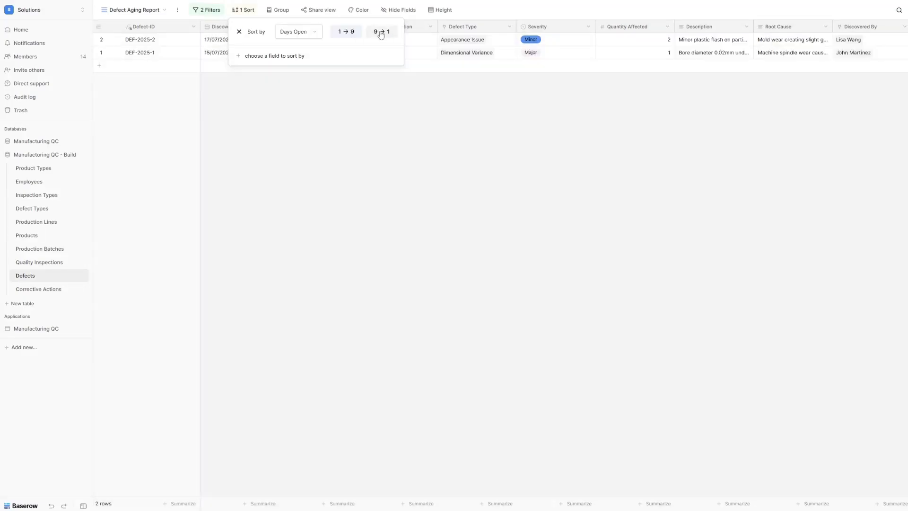
{"action": "left_click", "coordinate": [381, 34]}
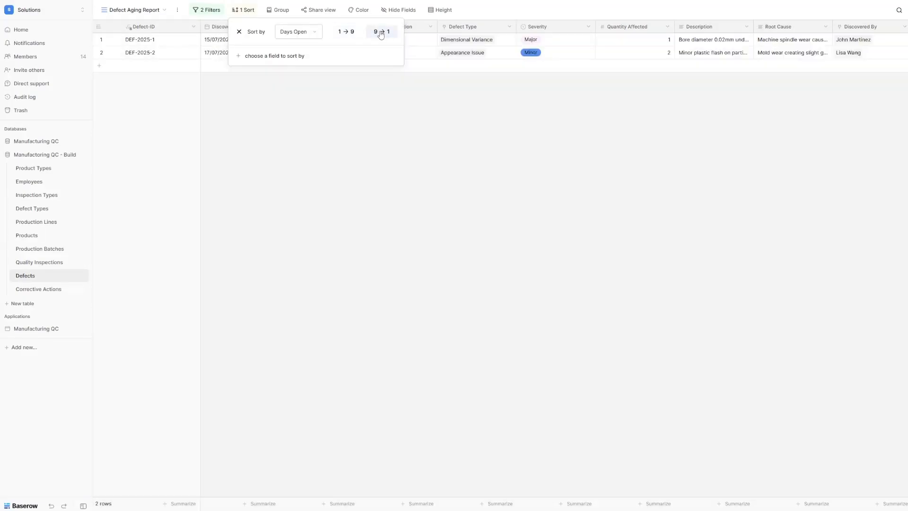
{"action": "left_click", "coordinate": [321, 240]}
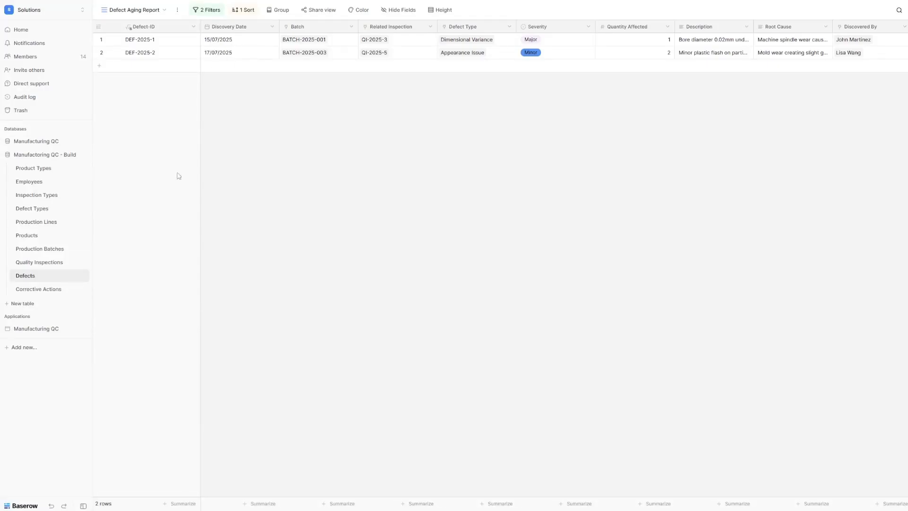
Step: Create a 'Monthly Defect Summary' grid view grouped by Defect Type
{"action": "left_click", "coordinate": [138, 10]}
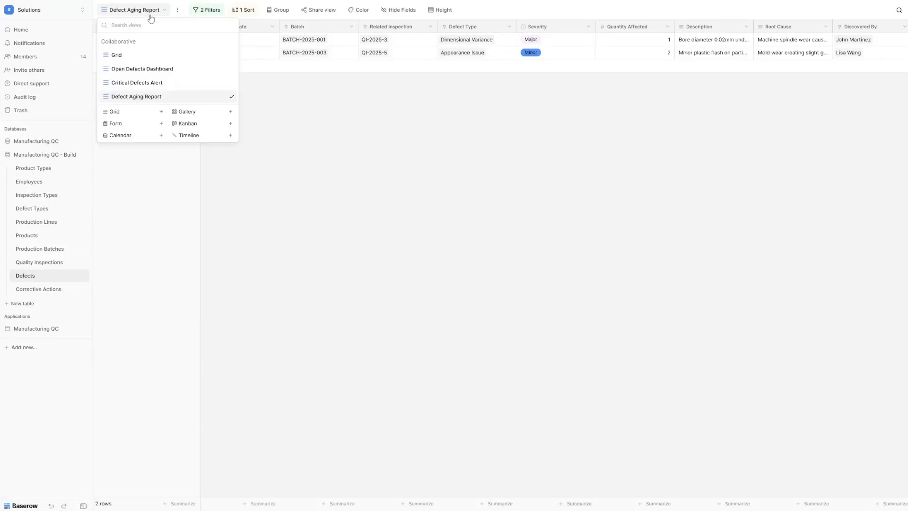
{"action": "left_click", "coordinate": [131, 112]}
{"action": "type", "text": "Monthly Defect Summary"}
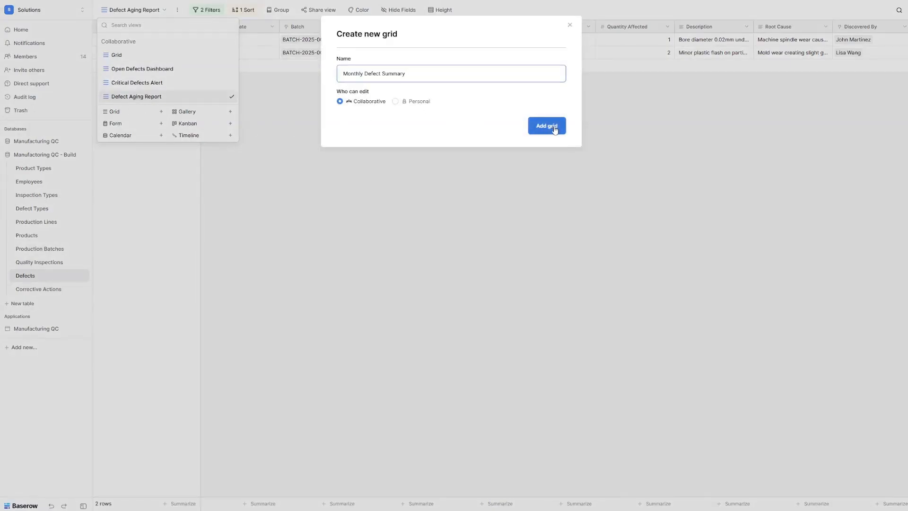
{"action": "left_click", "coordinate": [534, 131]}
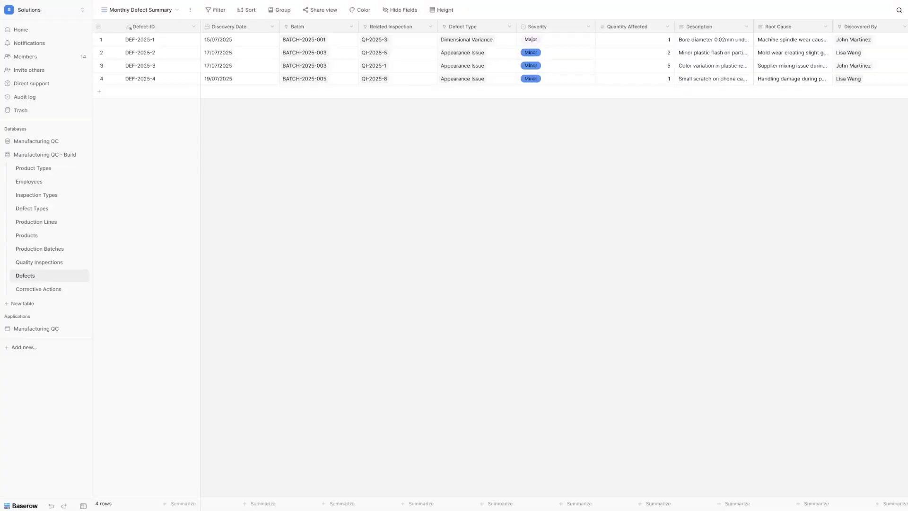
{"action": "left_click", "coordinate": [279, 10]}
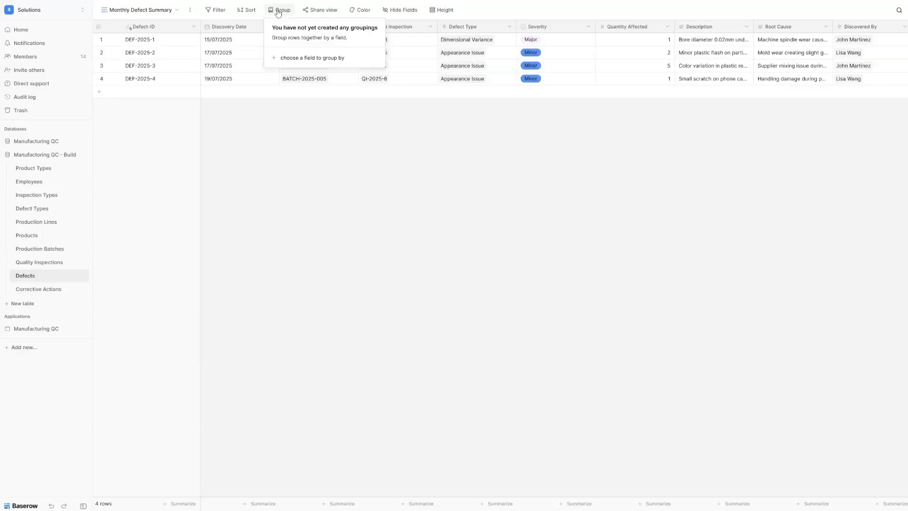
{"action": "left_click", "coordinate": [307, 57]}
{"action": "left_click", "coordinate": [290, 147]}
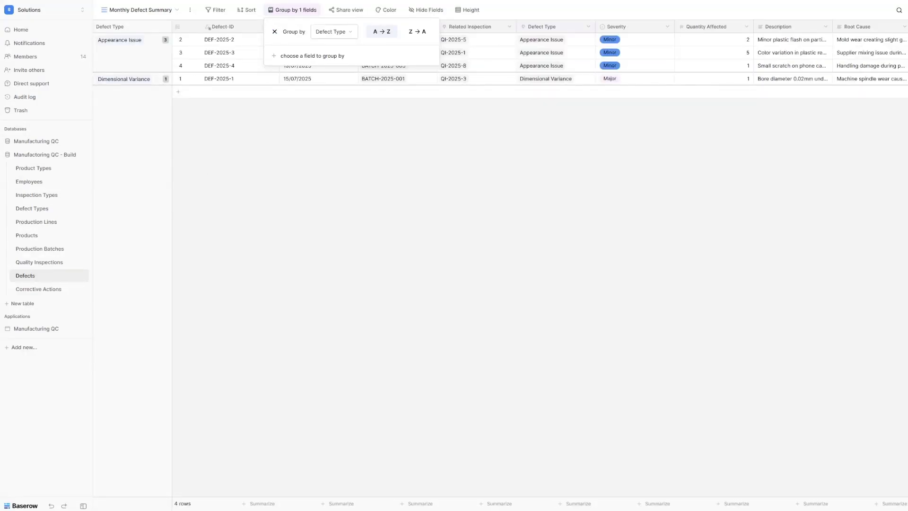
Step: Filter the view to defects with Discovery Date after one month ago
{"action": "left_click", "coordinate": [215, 13]}
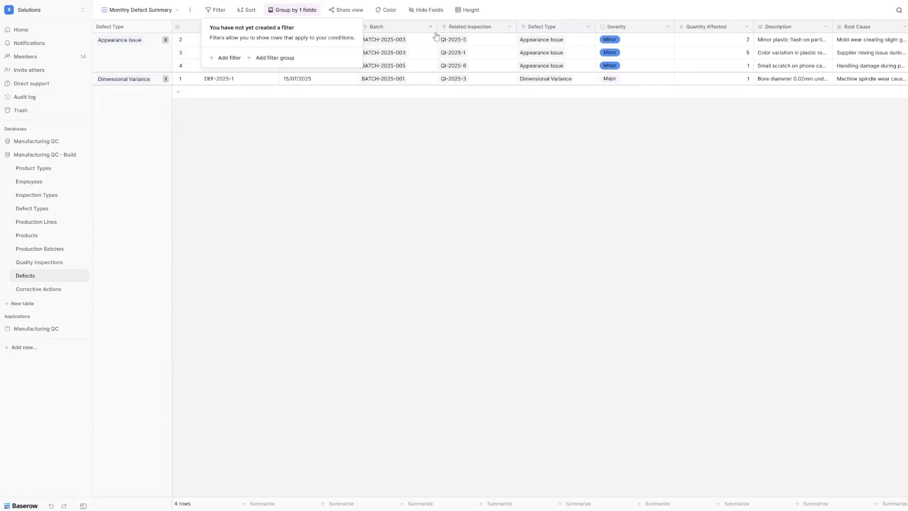
{"action": "left_click", "coordinate": [227, 57]}
{"action": "left_click", "coordinate": [275, 32]}
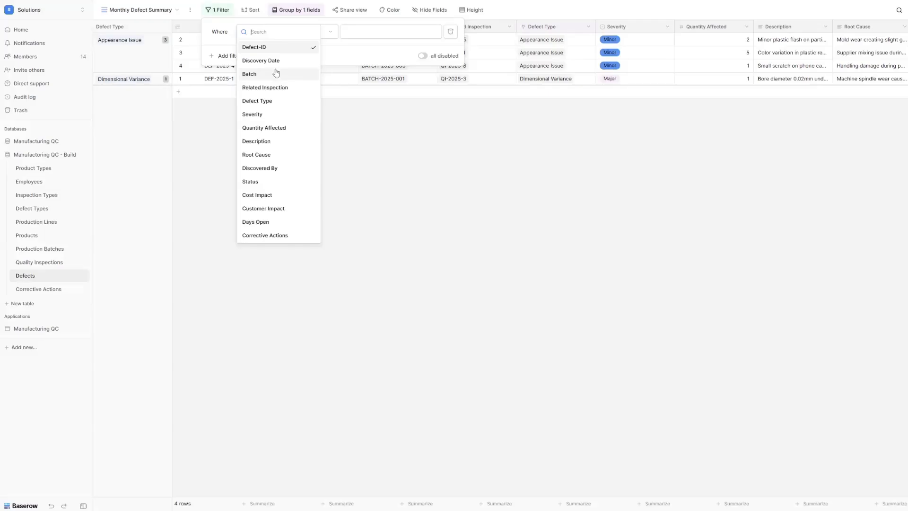
{"action": "left_click", "coordinate": [274, 61]}
{"action": "left_click", "coordinate": [313, 38]}
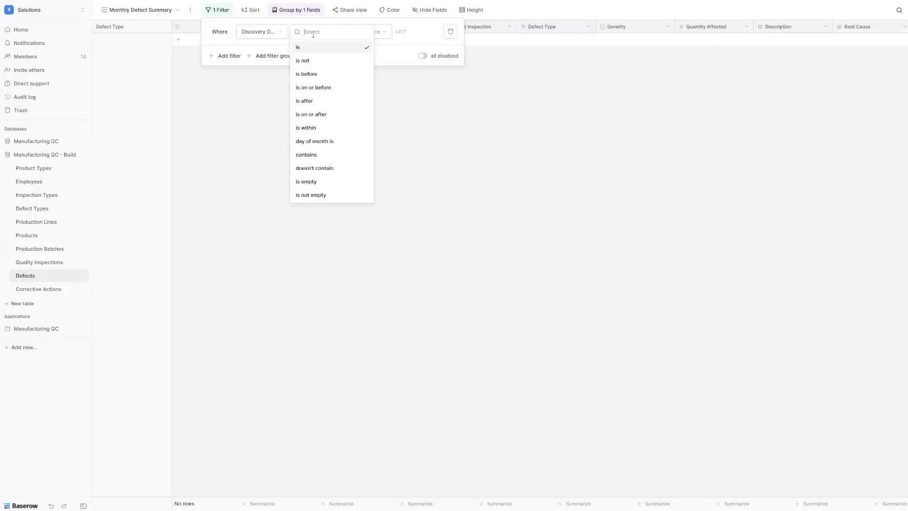
{"action": "left_click", "coordinate": [318, 99]}
{"action": "left_click", "coordinate": [363, 31]}
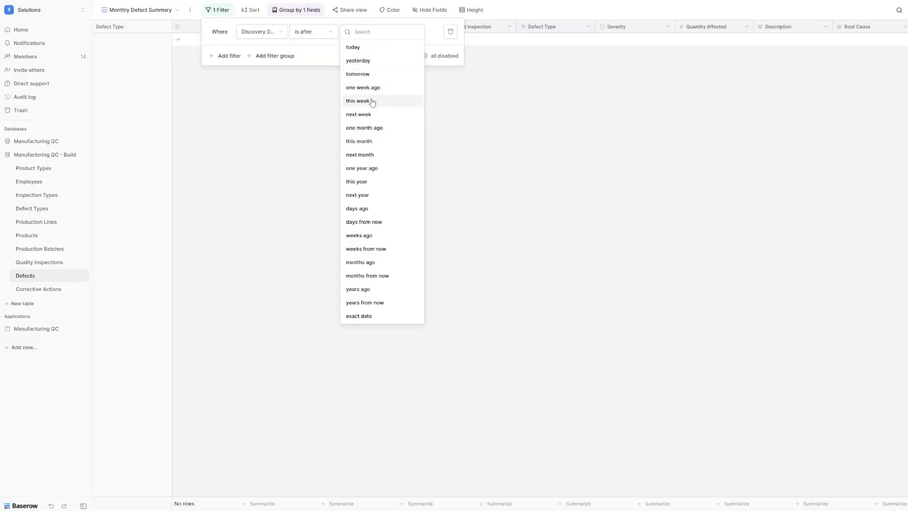
{"action": "left_click", "coordinate": [377, 128]}
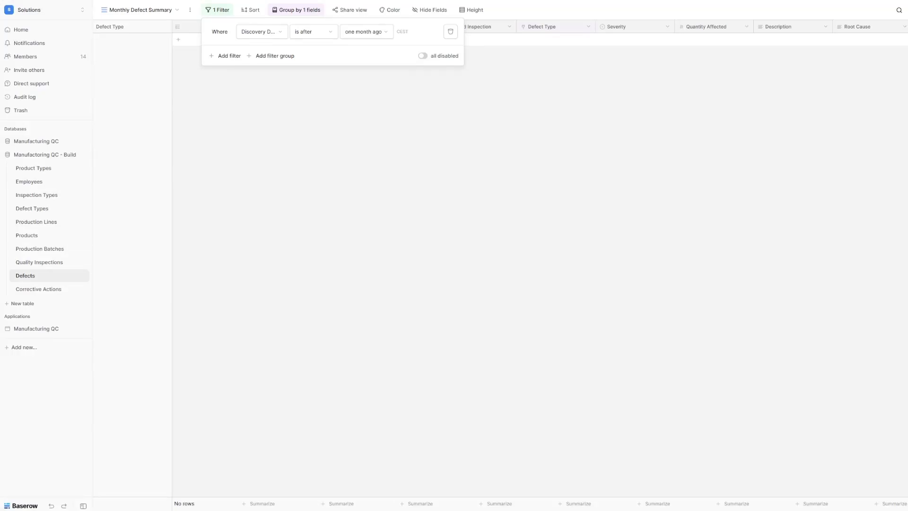
{"action": "left_click", "coordinate": [117, 23]}
Step: Switch to the Corrective Actions table
{"action": "left_click", "coordinate": [125, 12]}
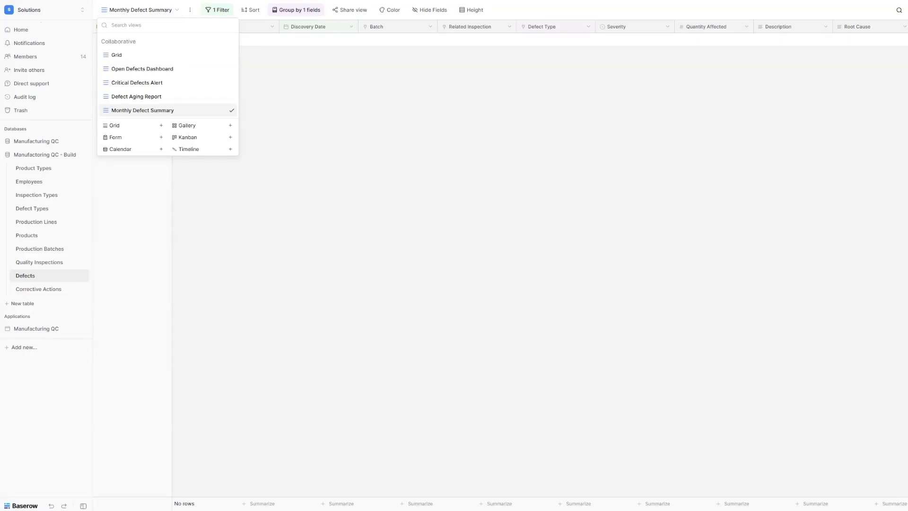
{"action": "key", "text": "Escape"}
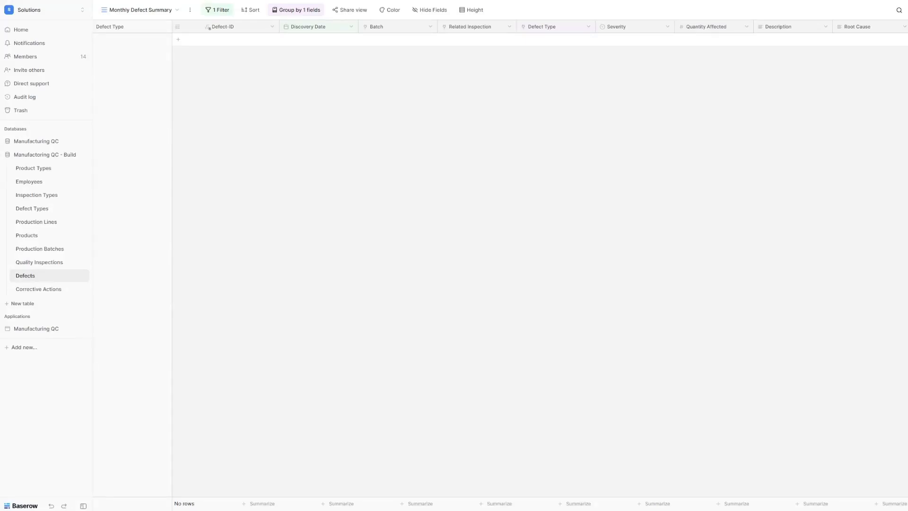
{"action": "left_click", "coordinate": [37, 289]}
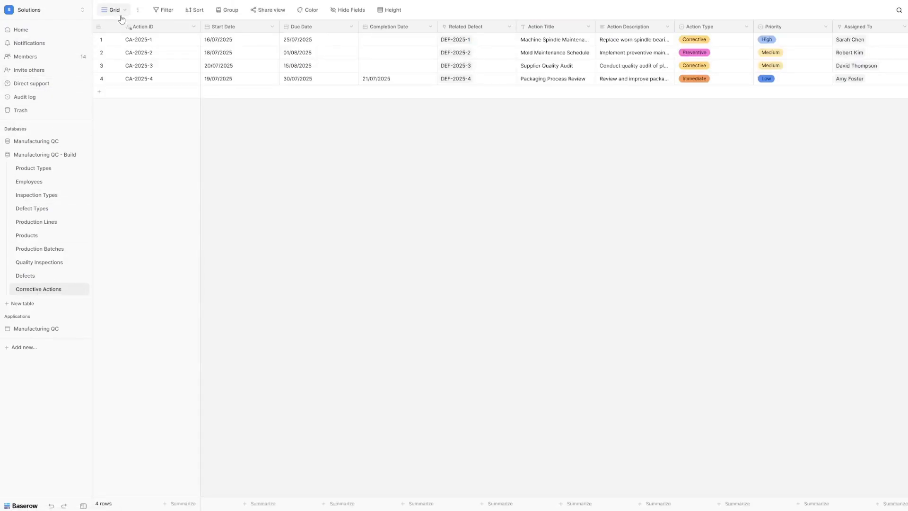
Step: Add an 'Action Workflow Board' kanban view stacking cards by Status
{"action": "left_click", "coordinate": [122, 18]}
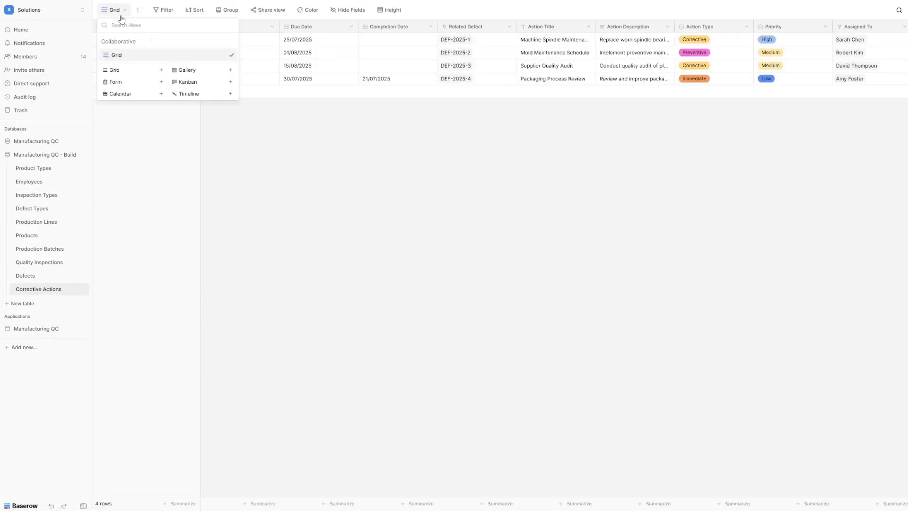
{"action": "left_click", "coordinate": [193, 86]}
{"action": "type", "text": "Action Workflow Board"}
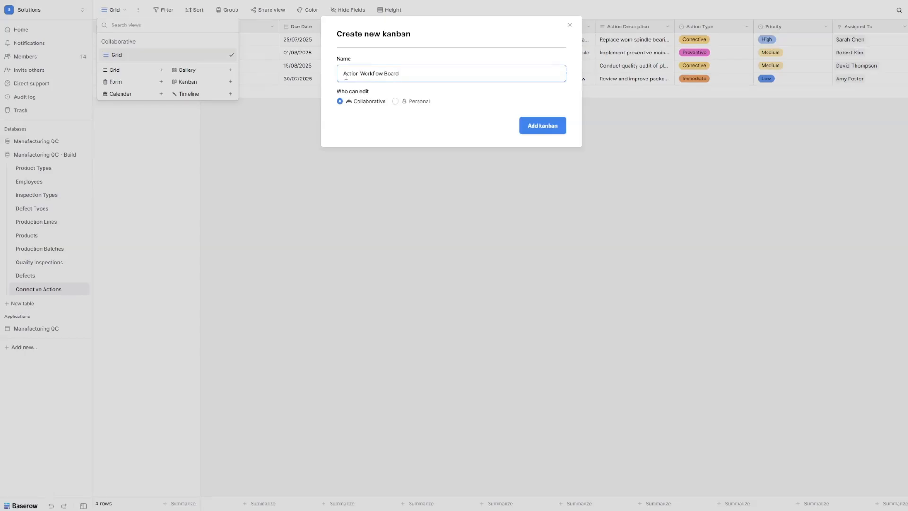
{"action": "left_click", "coordinate": [542, 126]}
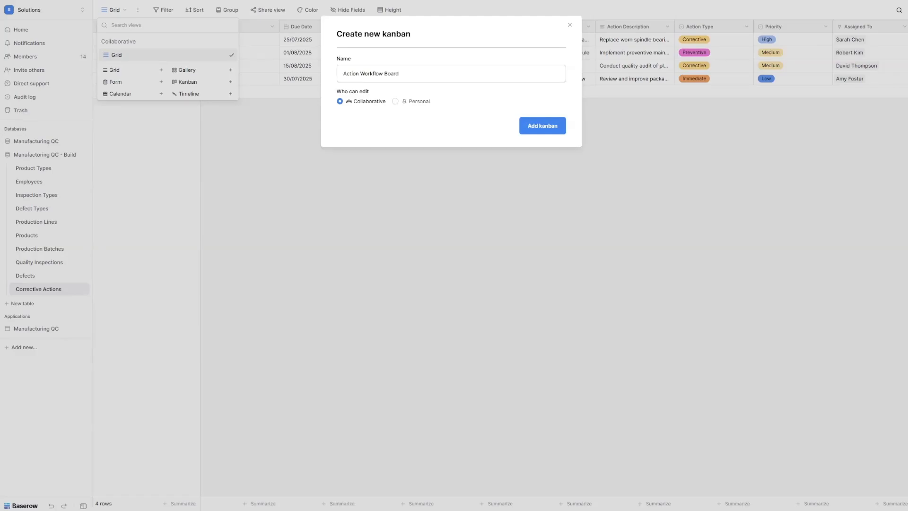
{"action": "left_click", "coordinate": [537, 132]}
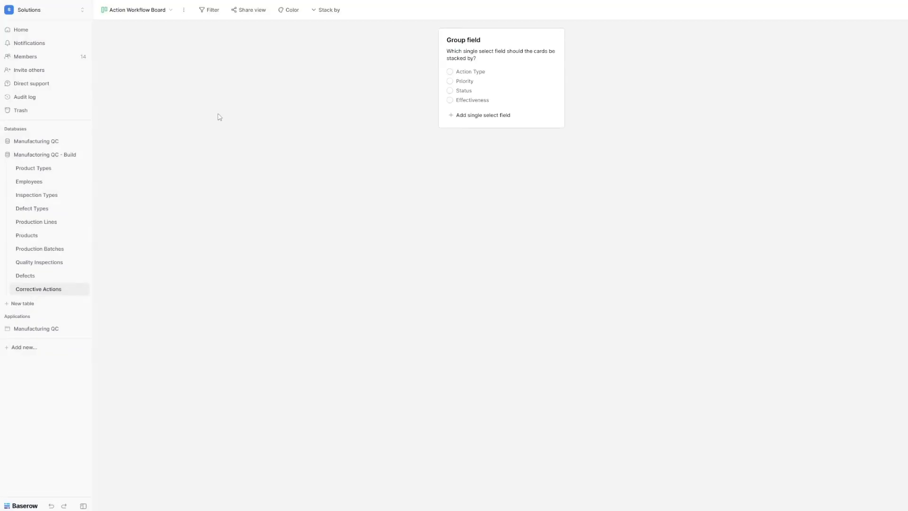
{"action": "left_click", "coordinate": [458, 92]}
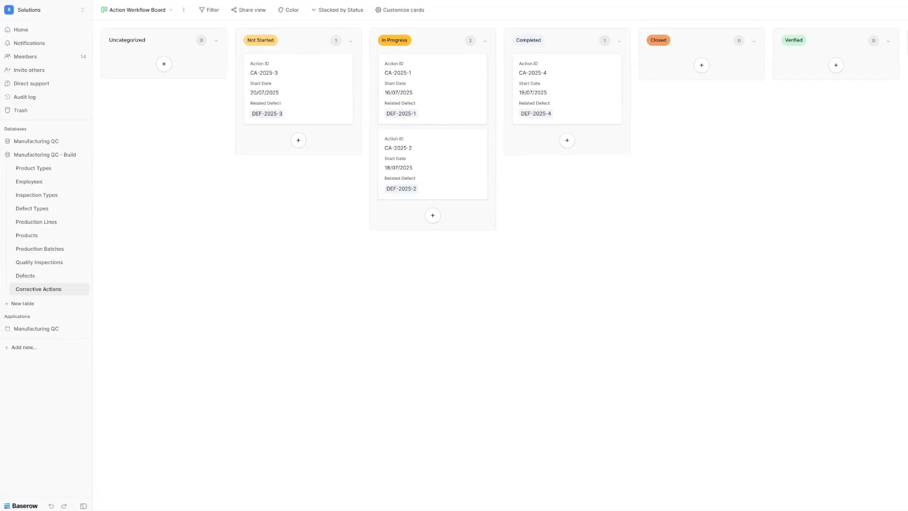
Step: Create a new grid view named 'Overdue Actions Alert' in Corrective Actions
{"action": "left_click", "coordinate": [153, 16]}
{"action": "left_click", "coordinate": [128, 86]}
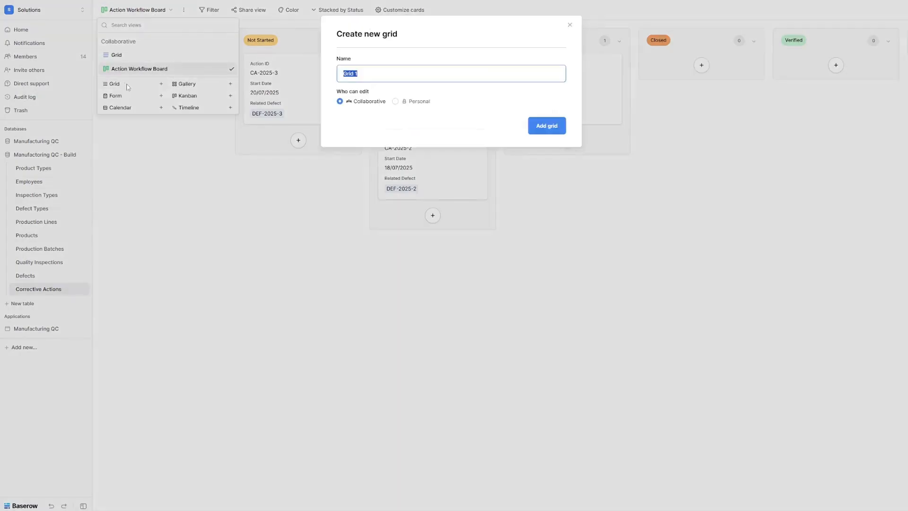
{"action": "type", "text": "Overdue Actions Alert"}
{"action": "left_click", "coordinate": [547, 127]}
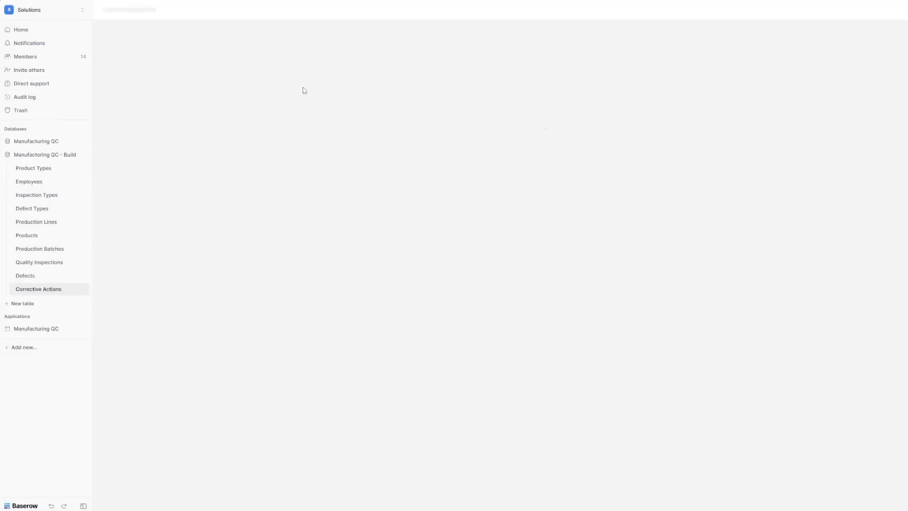
Step: Filter the view to actions whose Days Overdue is lower than 0
{"action": "left_click", "coordinate": [211, 12]}
{"action": "left_click", "coordinate": [218, 58]}
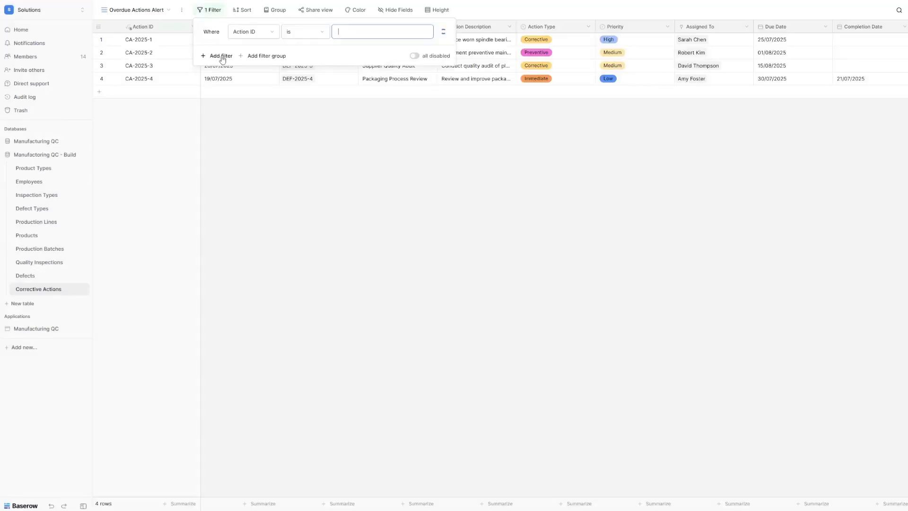
{"action": "left_click", "coordinate": [256, 32]}
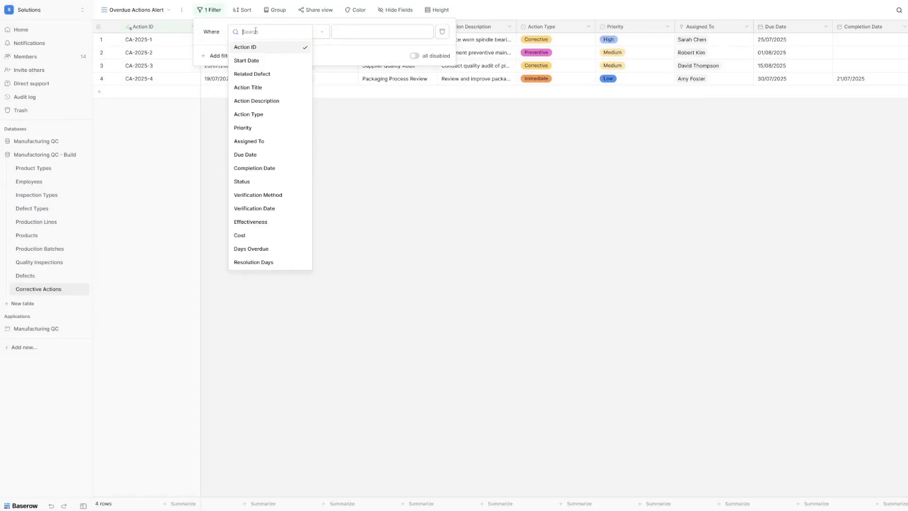
{"action": "left_click", "coordinate": [276, 249]}
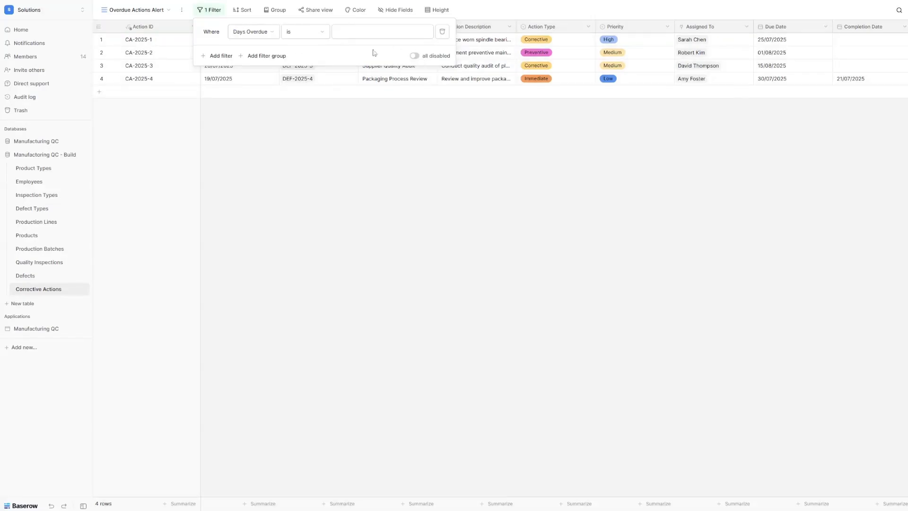
{"action": "left_click", "coordinate": [310, 33]}
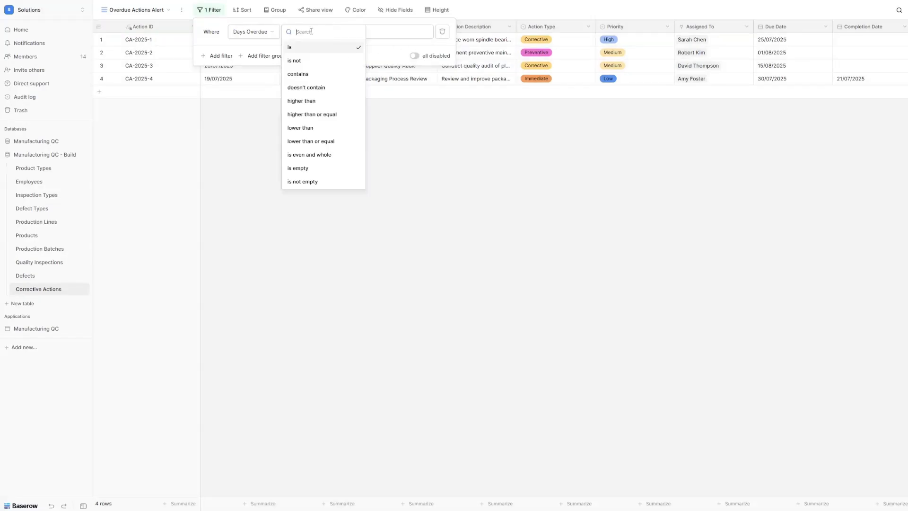
{"action": "left_click", "coordinate": [301, 127]}
{"action": "left_click", "coordinate": [363, 32]}
{"action": "type", "text": "0"}
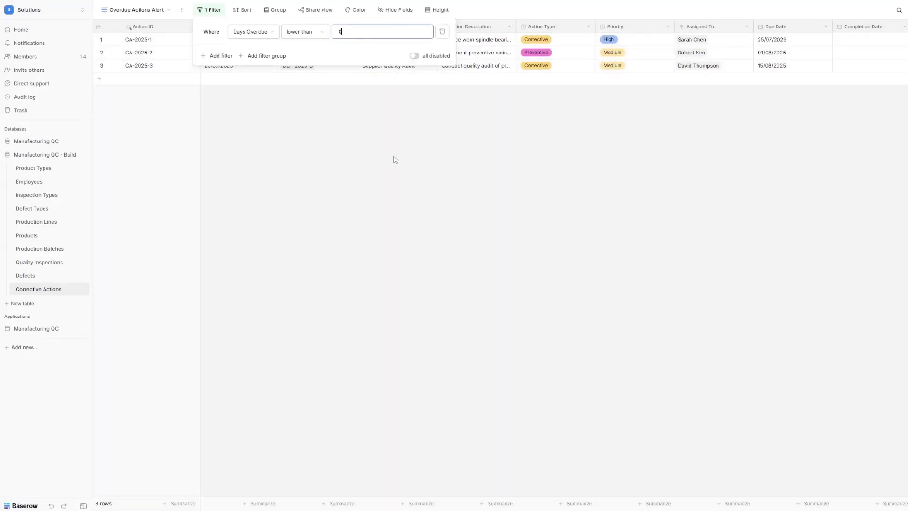
{"action": "left_click", "coordinate": [395, 158]}
{"action": "scroll", "coordinate": [449, 56], "scroll_direction": "right", "scroll_amount": 10}
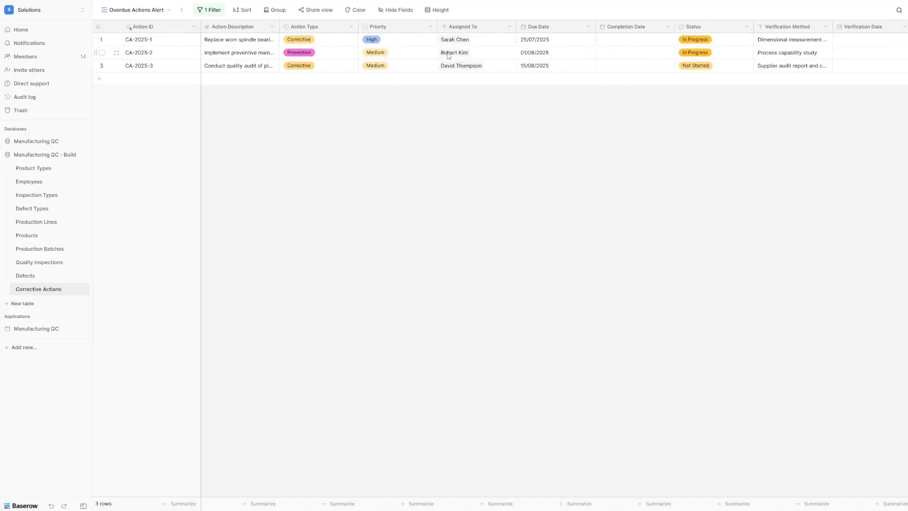
{"action": "scroll", "coordinate": [344, 51], "scroll_direction": "left", "scroll_amount": 10}
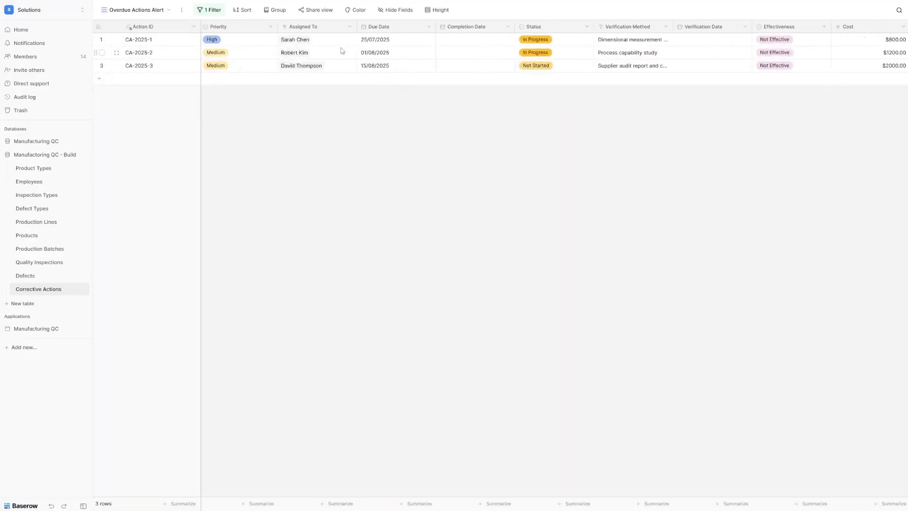
{"action": "left_click", "coordinate": [210, 18]}
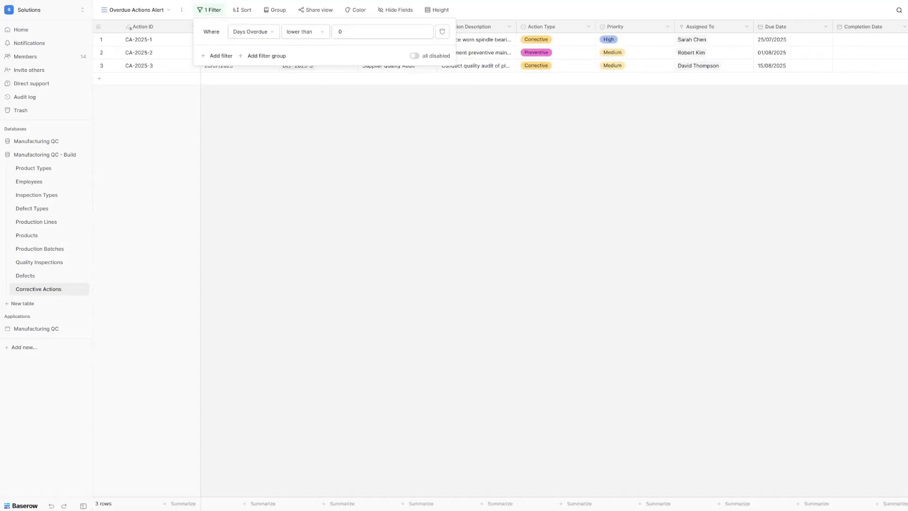
Step: Sort Overdue Actions Alert by Days Overdue ascending, then open the Product Types table
{"action": "left_click", "coordinate": [445, 132]}
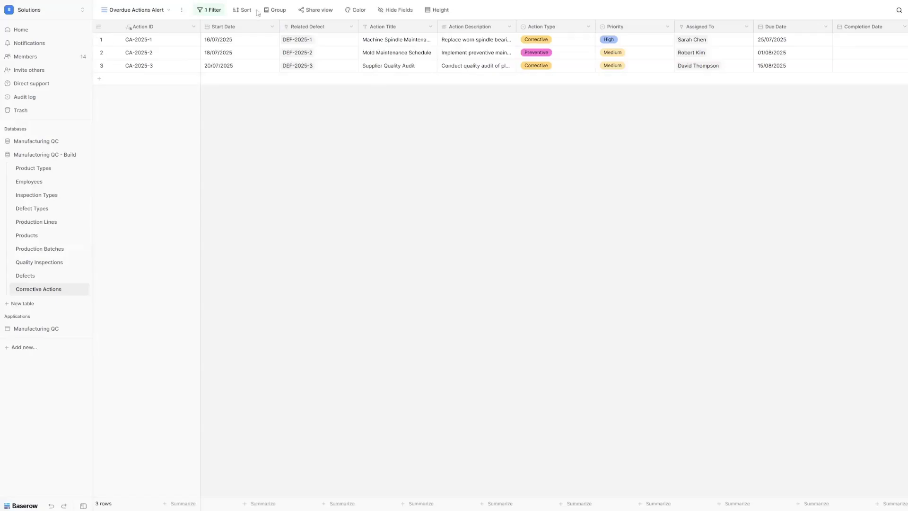
{"action": "left_click", "coordinate": [244, 12]}
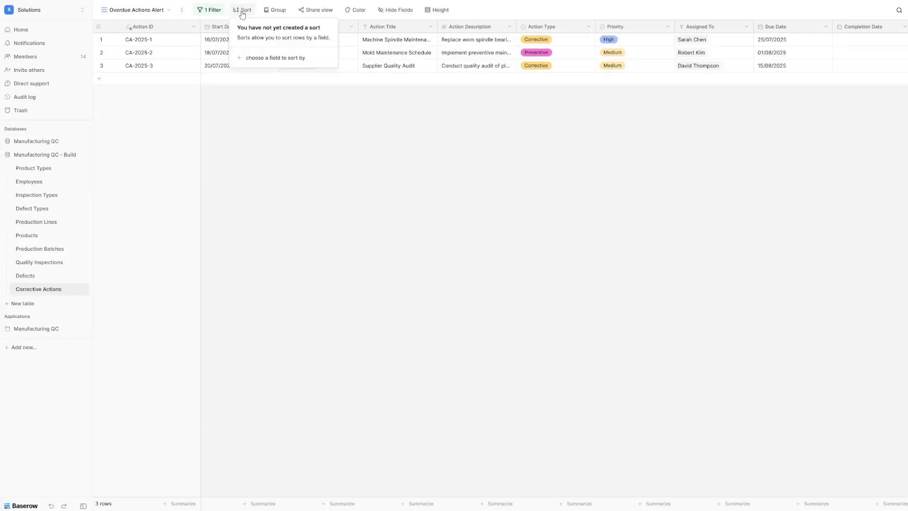
{"action": "left_click", "coordinate": [274, 59]}
{"action": "left_click", "coordinate": [265, 299]}
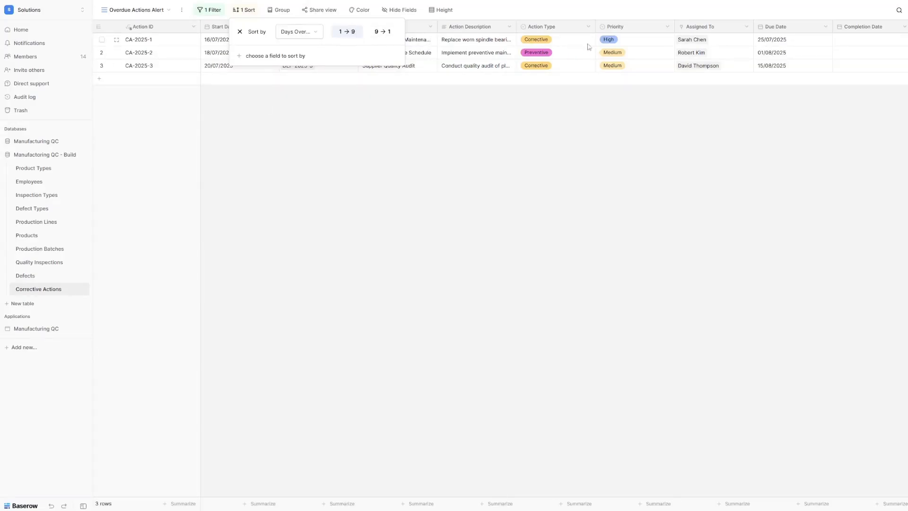
{"action": "left_click", "coordinate": [194, 167]}
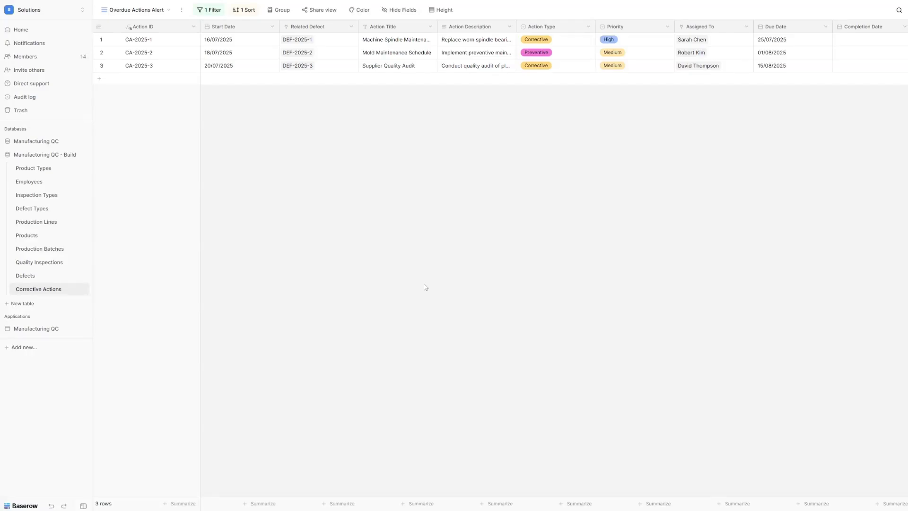
{"action": "left_click", "coordinate": [23, 168]}
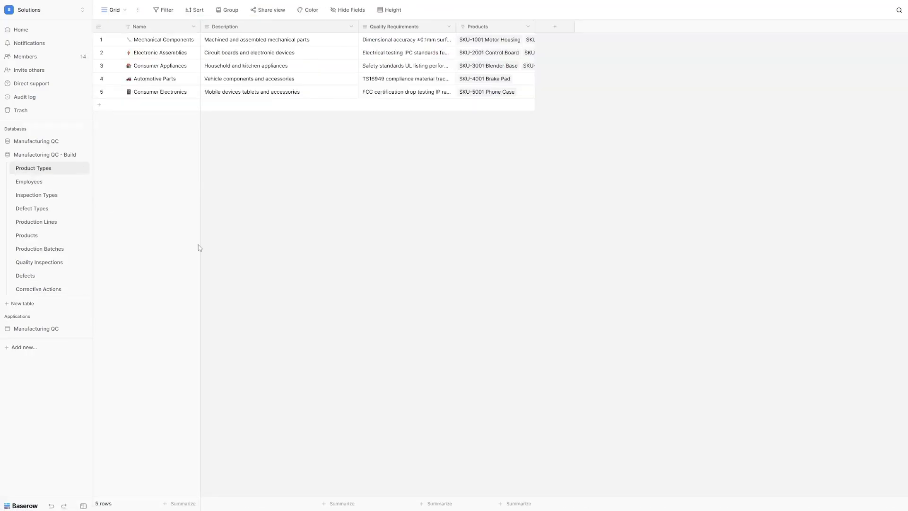